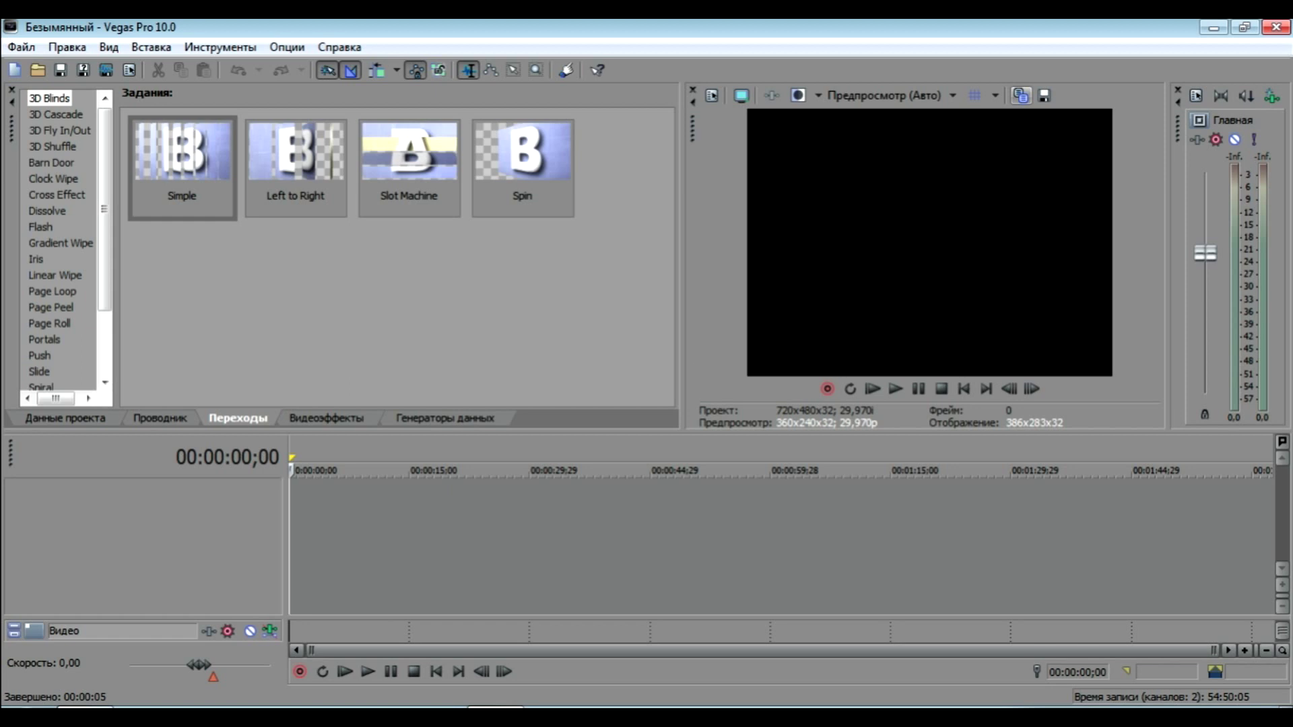
Place _DSC0001.MOV from the "голограмма как в зведных войнах" folder at the start of the empty timeline
left_click(1245, 28)
left_click_drag(876, 90, 621, 60)
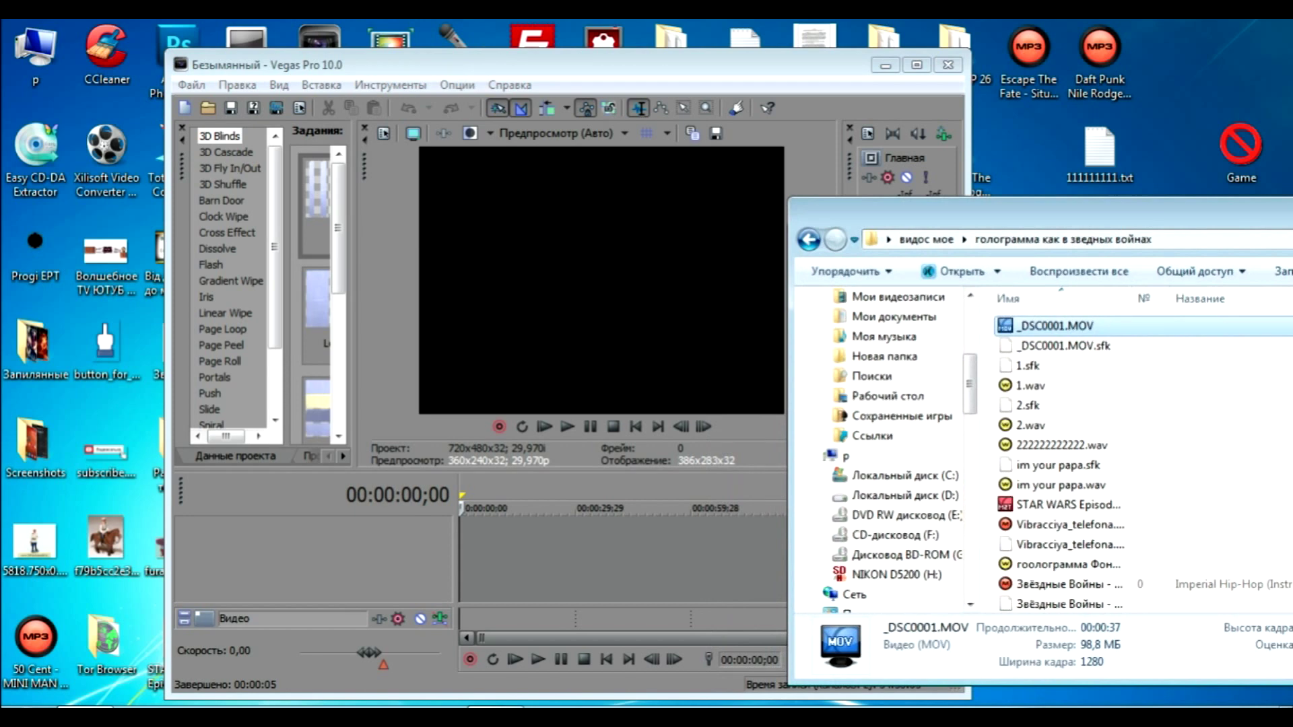
left_click_drag(1055, 326, 463, 549)
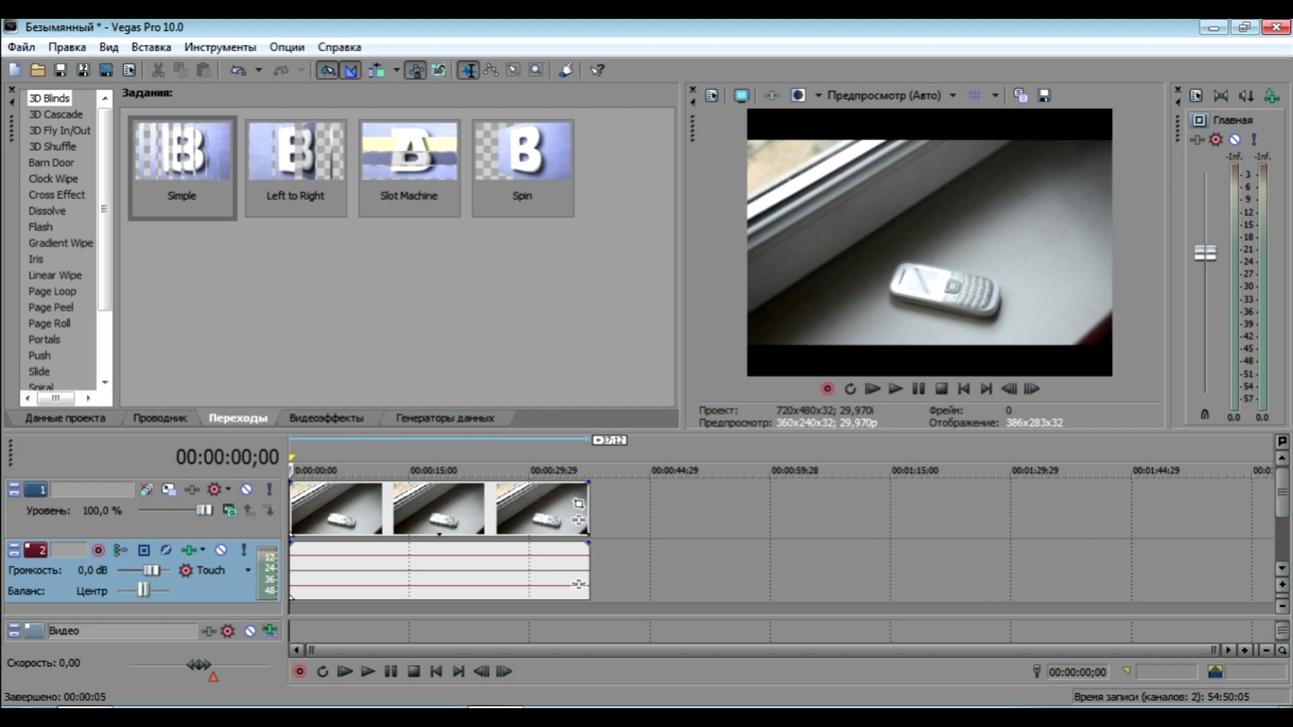
Delete the phone video's audio track from the project
right_click(637, 579)
left_click(621, 576)
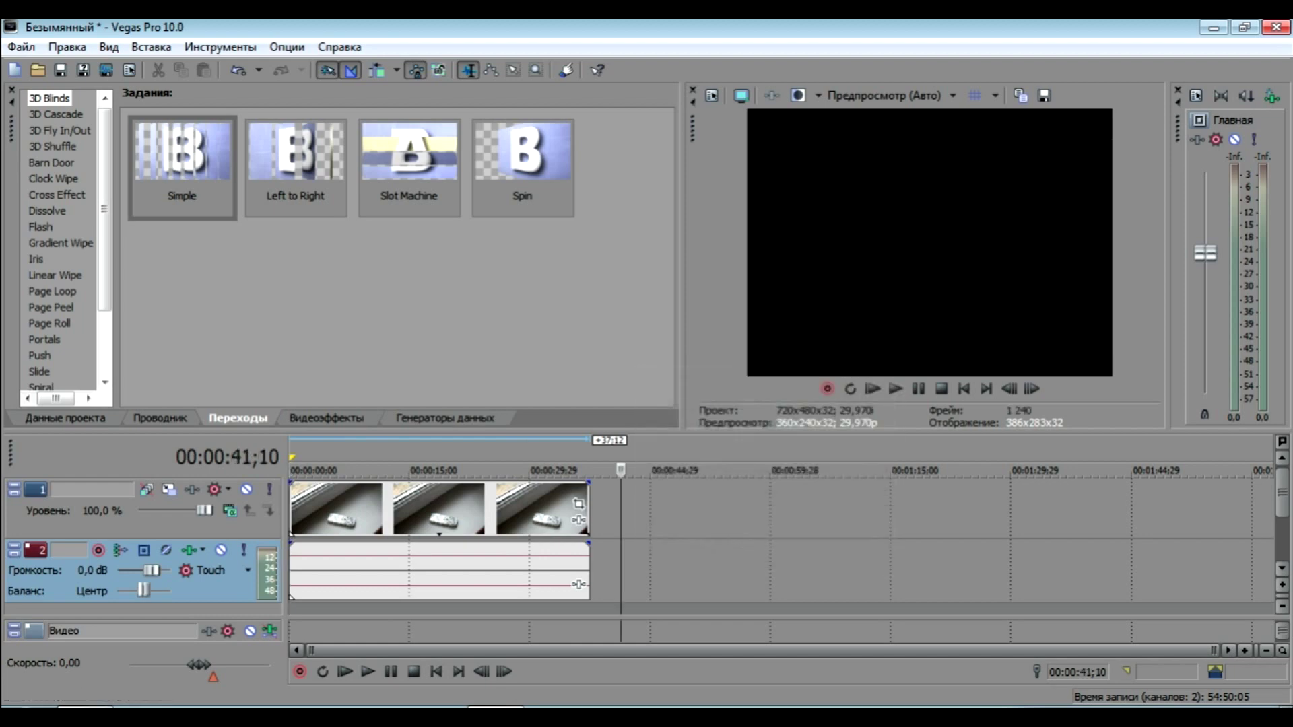
left_click(556, 572)
left_click(701, 564)
right_click(702, 563)
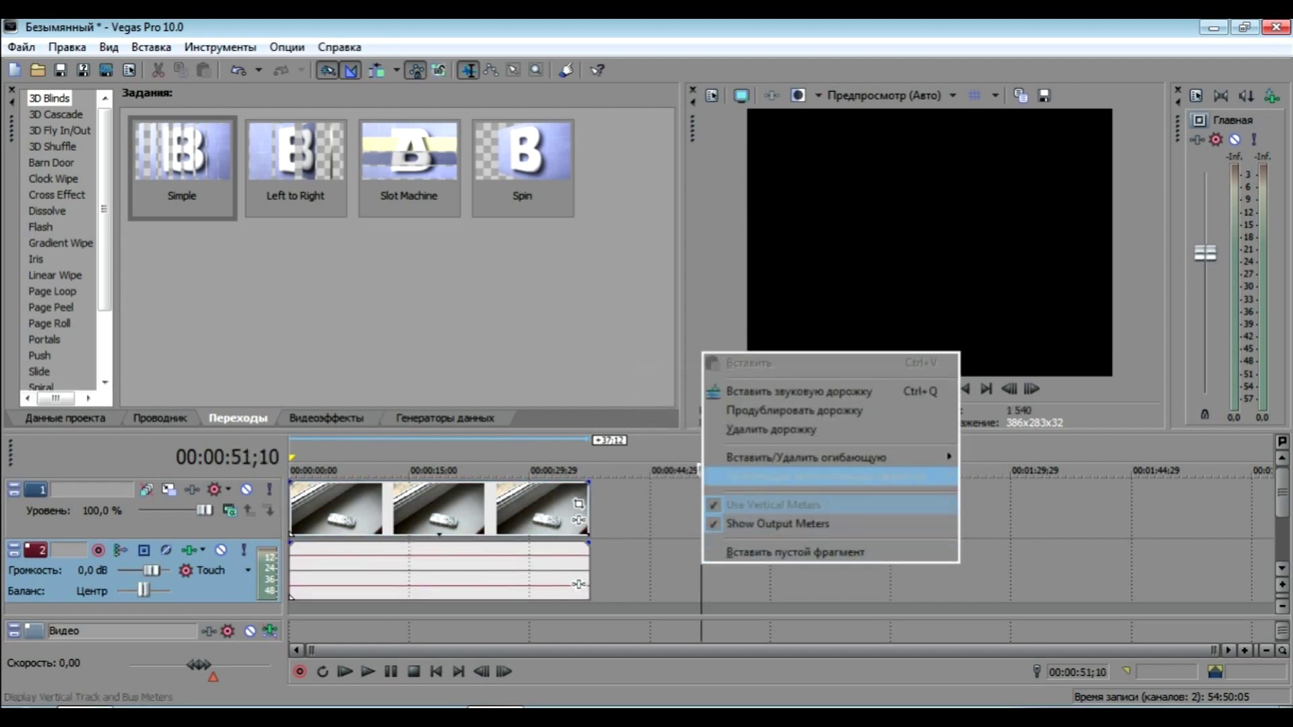
left_click(767, 429)
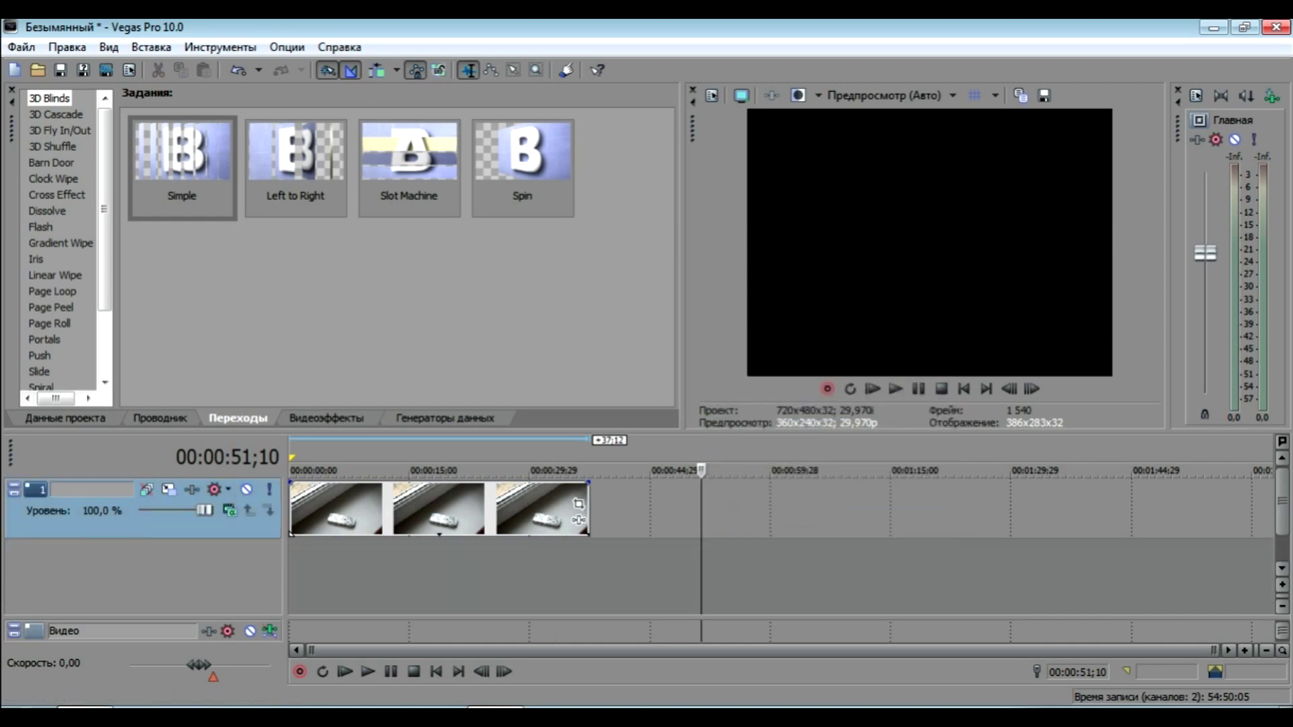
Insert a new video track above the phone video and set its compositing mode to Screen
right_click(763, 506)
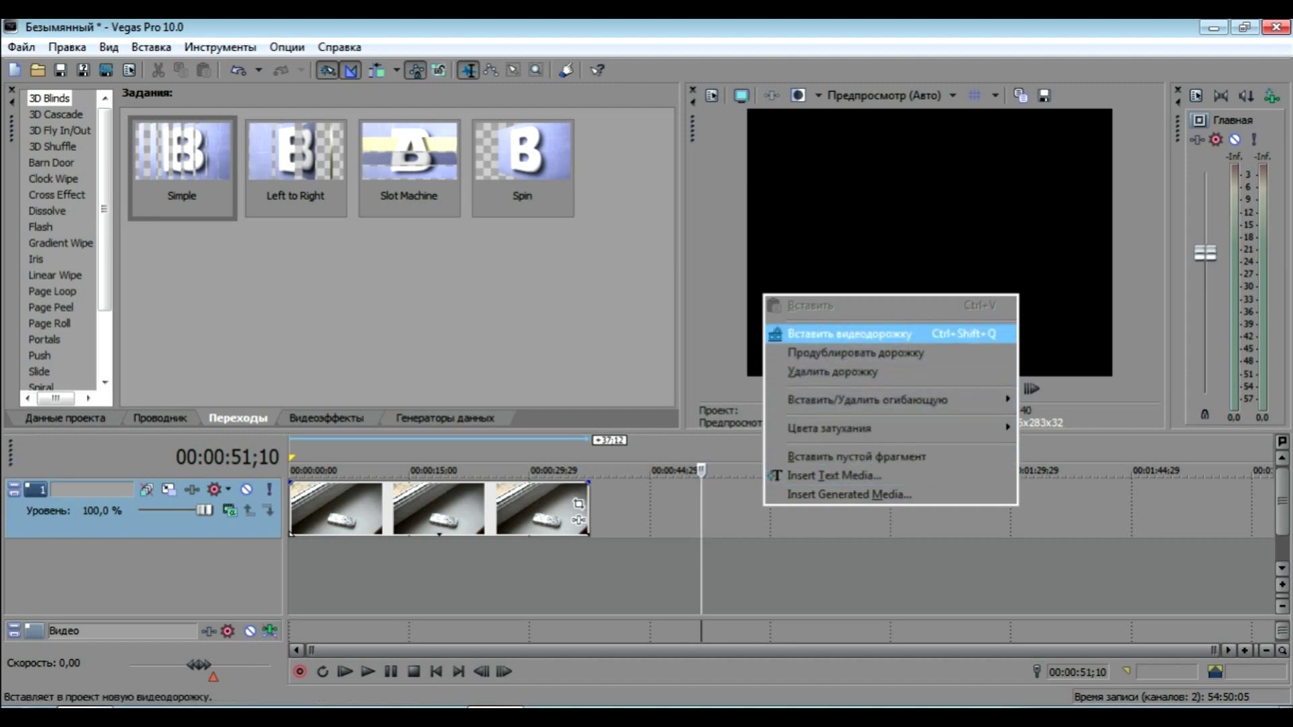
left_click(849, 333)
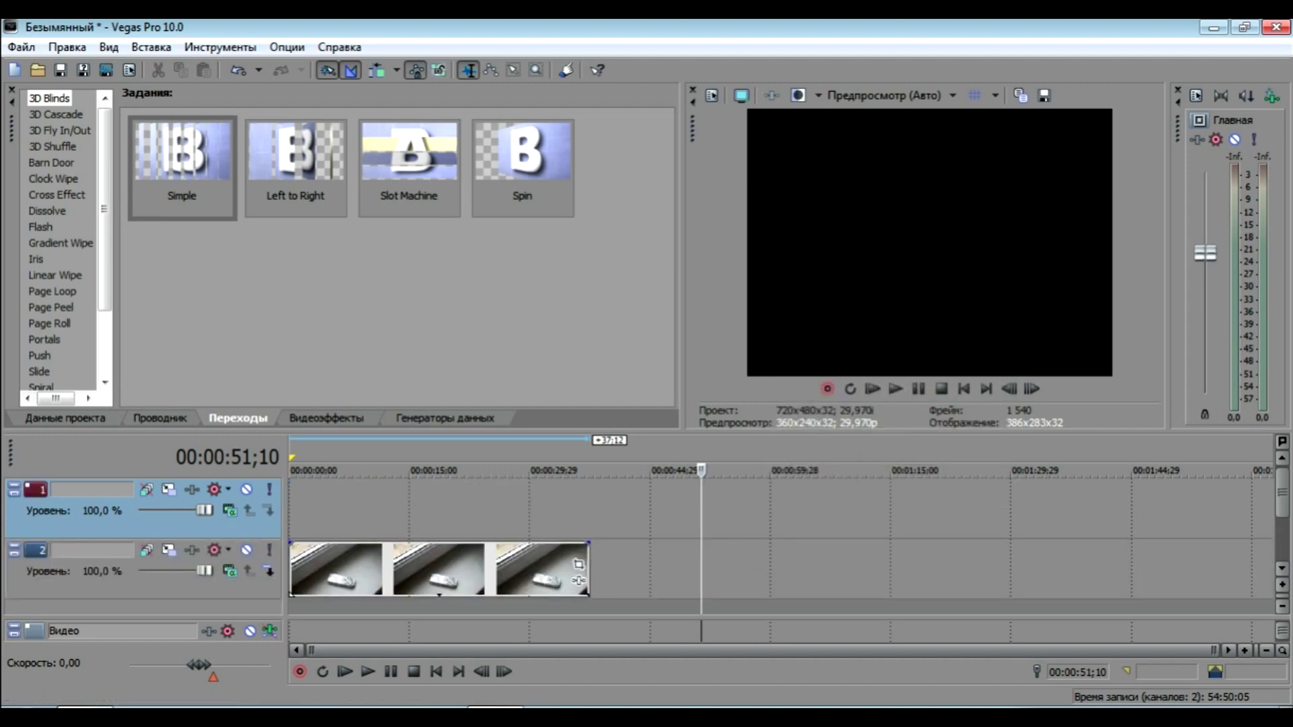
left_click(230, 510)
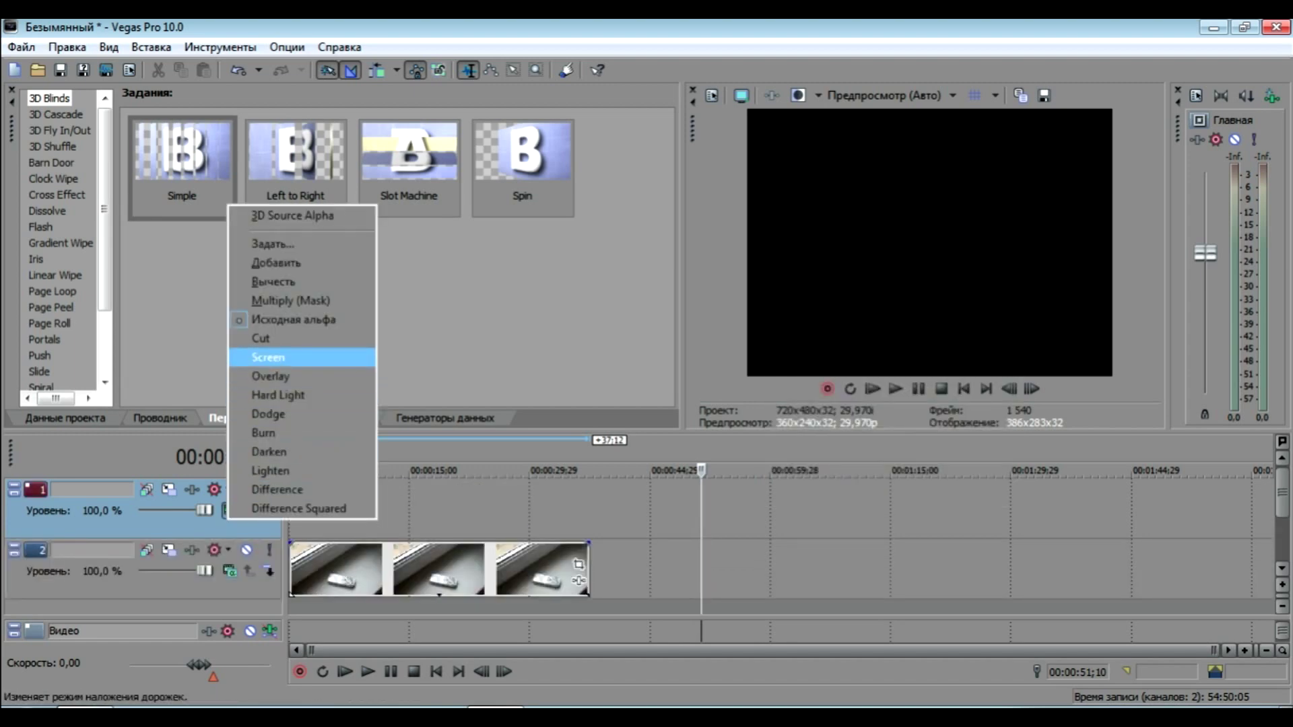
left_click(283, 357)
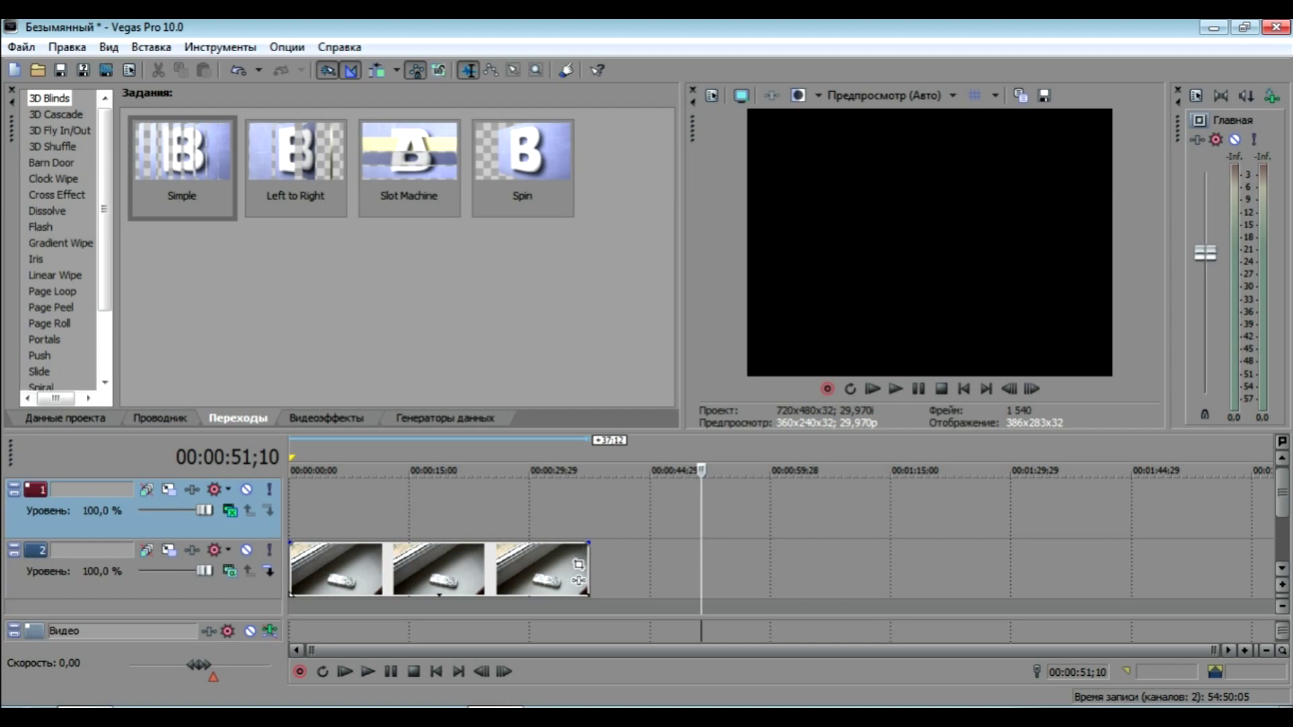
Check the desktop image Без имени-1.png in the photo viewer and place it on the empty upper video track in Vegas Pro
left_click_drag(876, 27, 986, 97)
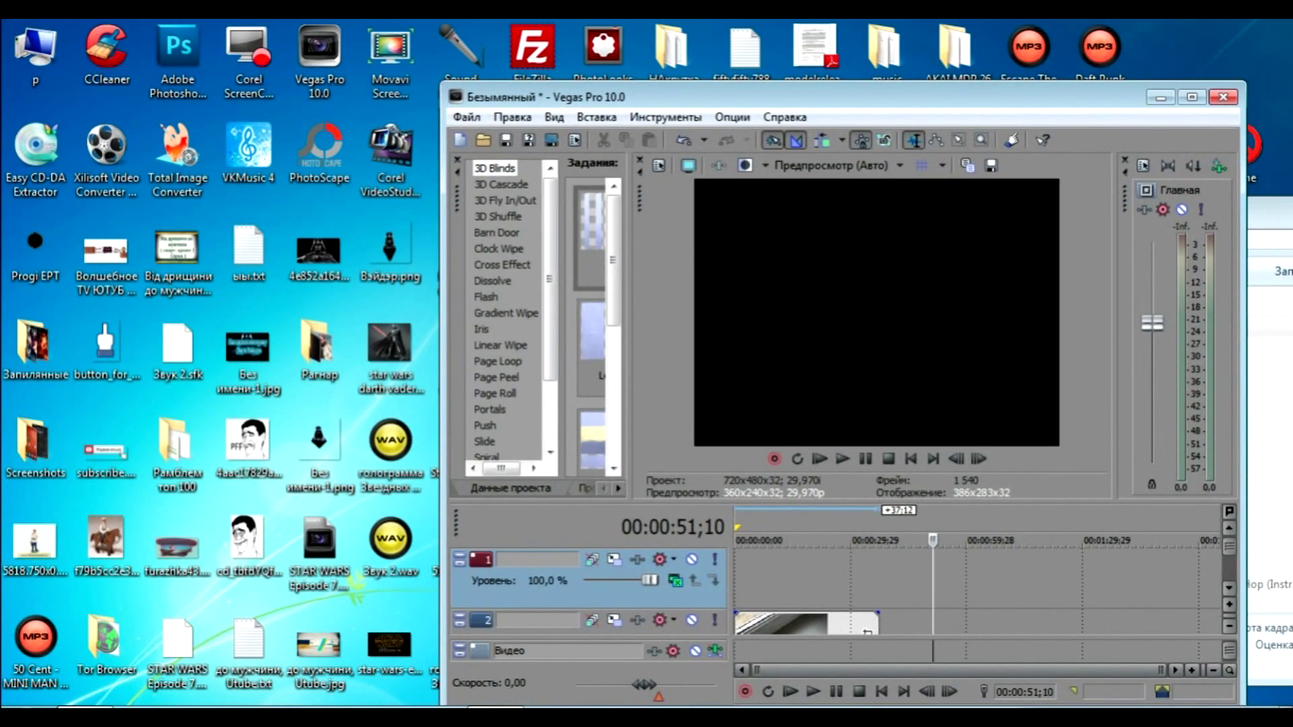
left_click_drag(986, 97, 982, 100)
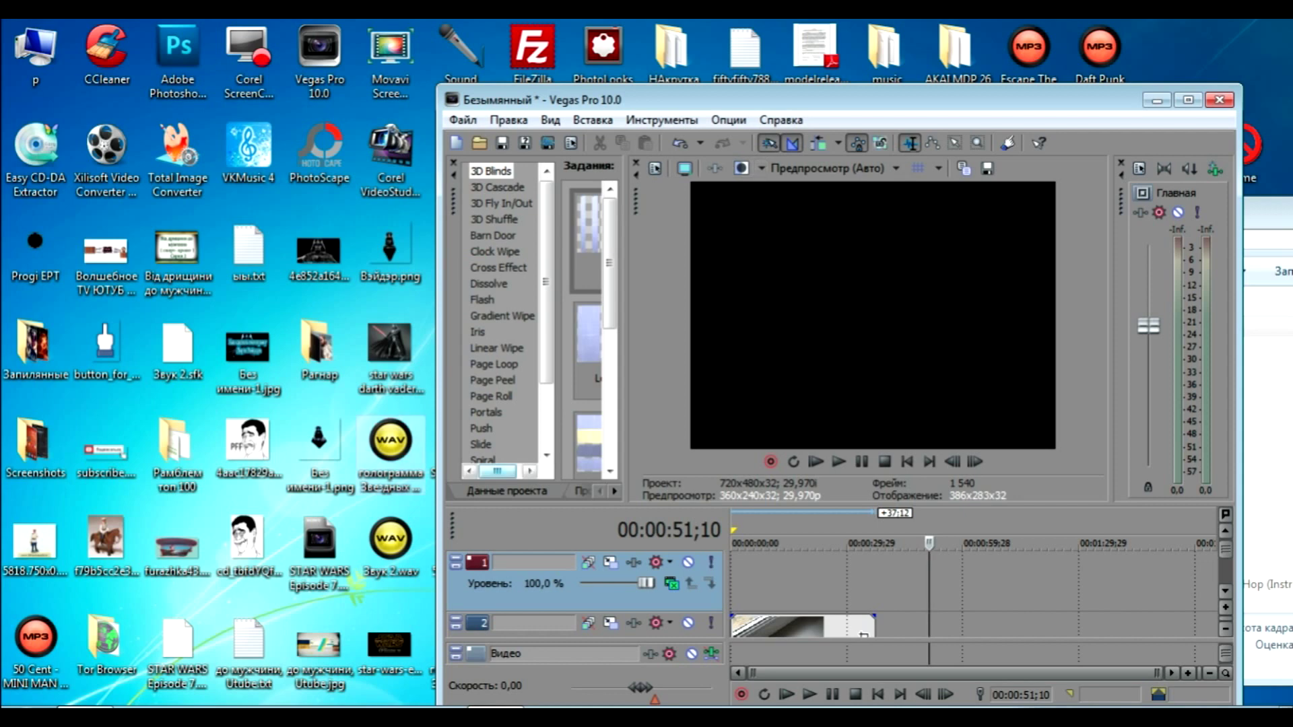
left_click(320, 447)
double_click(319, 448)
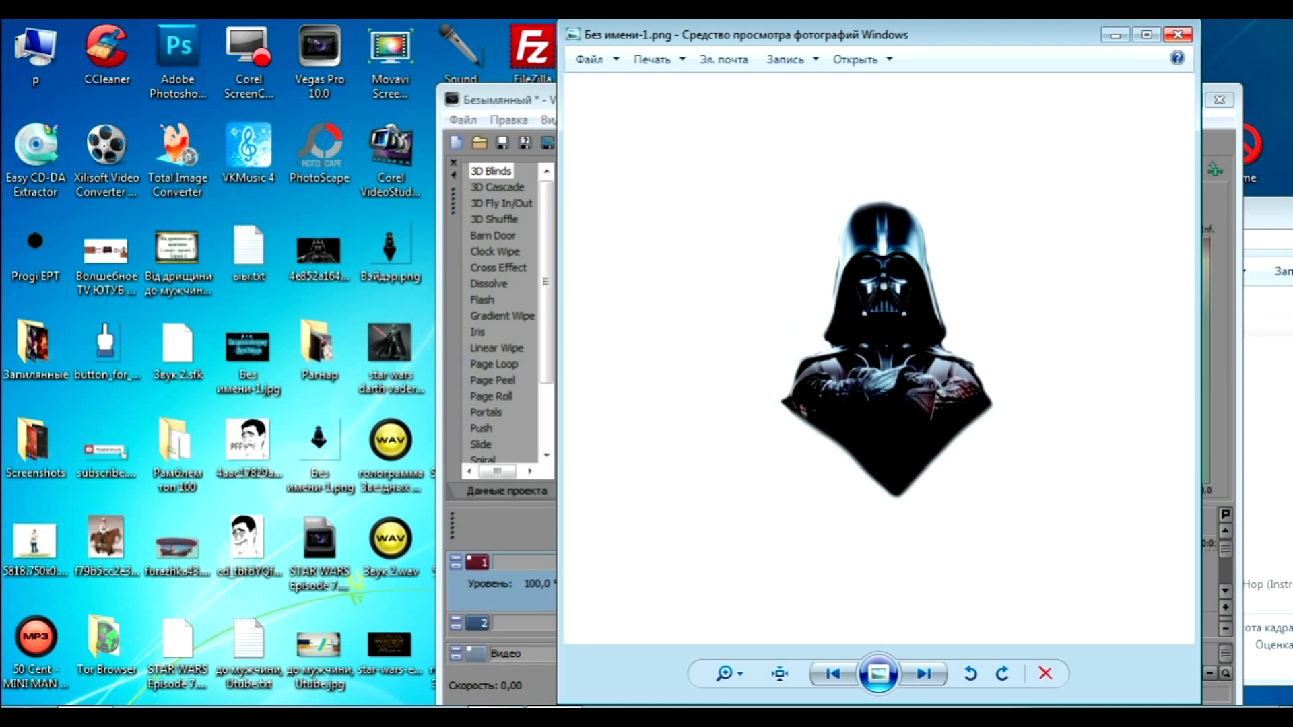
left_click(1179, 35)
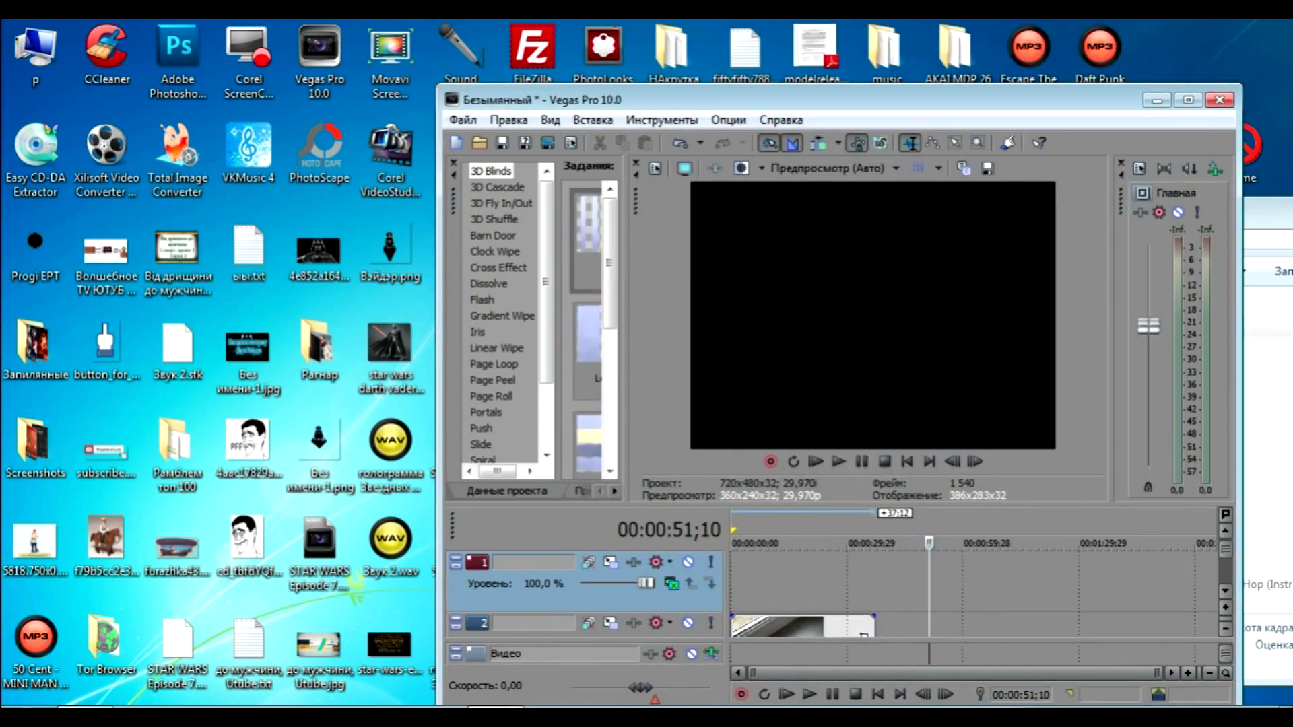
left_click_drag(320, 445, 778, 580)
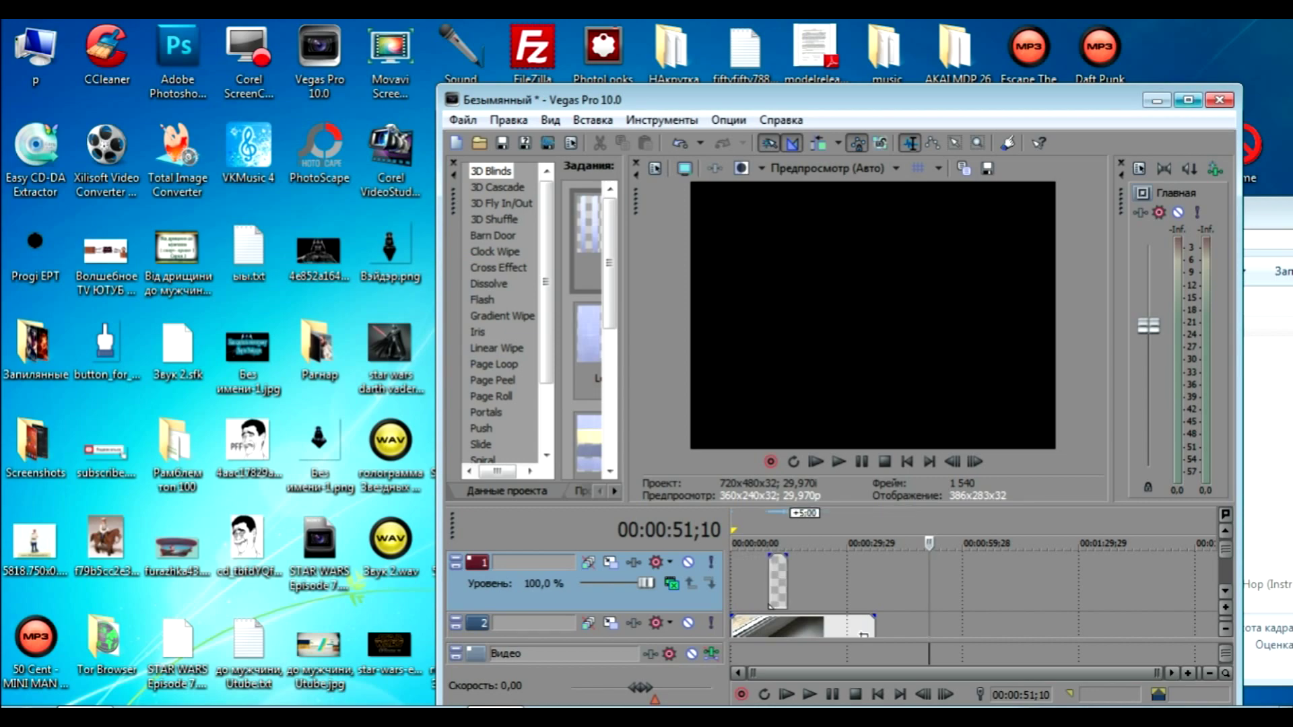
left_click(1188, 100)
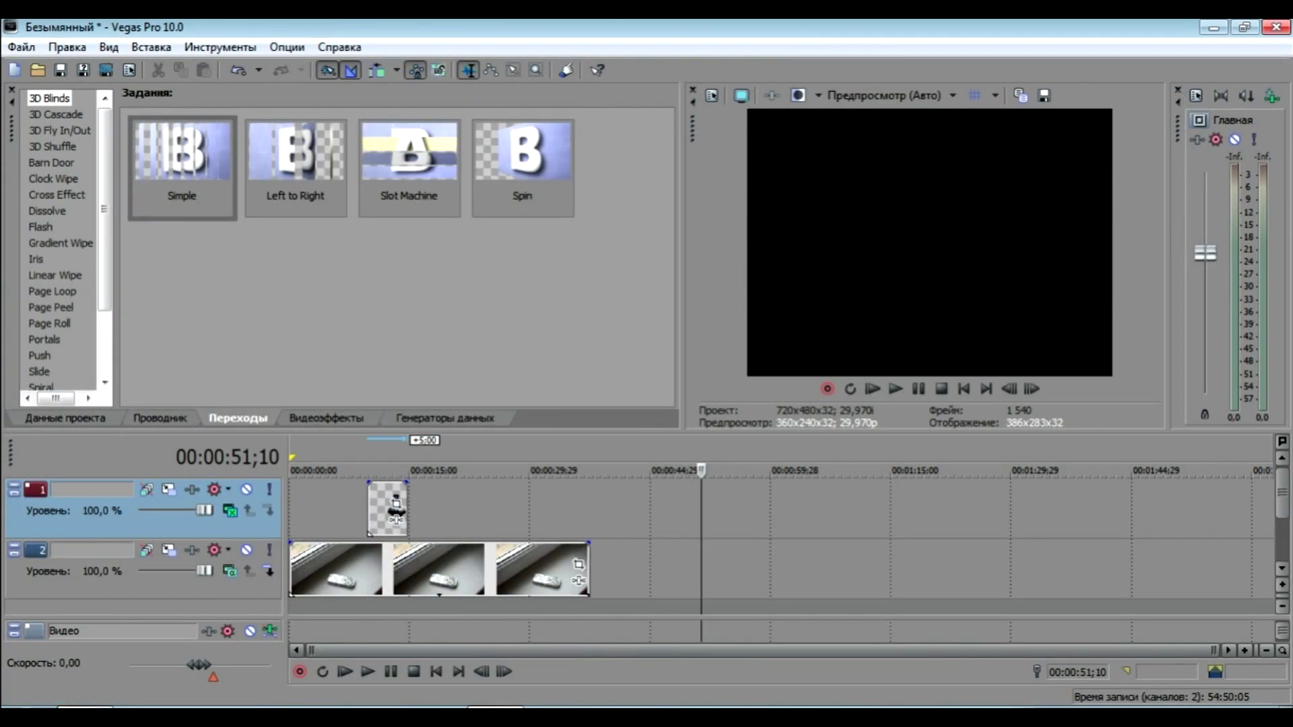
Stretch the Darth Vader image clip to run from about 2 to 37 seconds and extend the phone video to about 1:04
left_click(396, 513)
left_click_drag(396, 513, 589, 512)
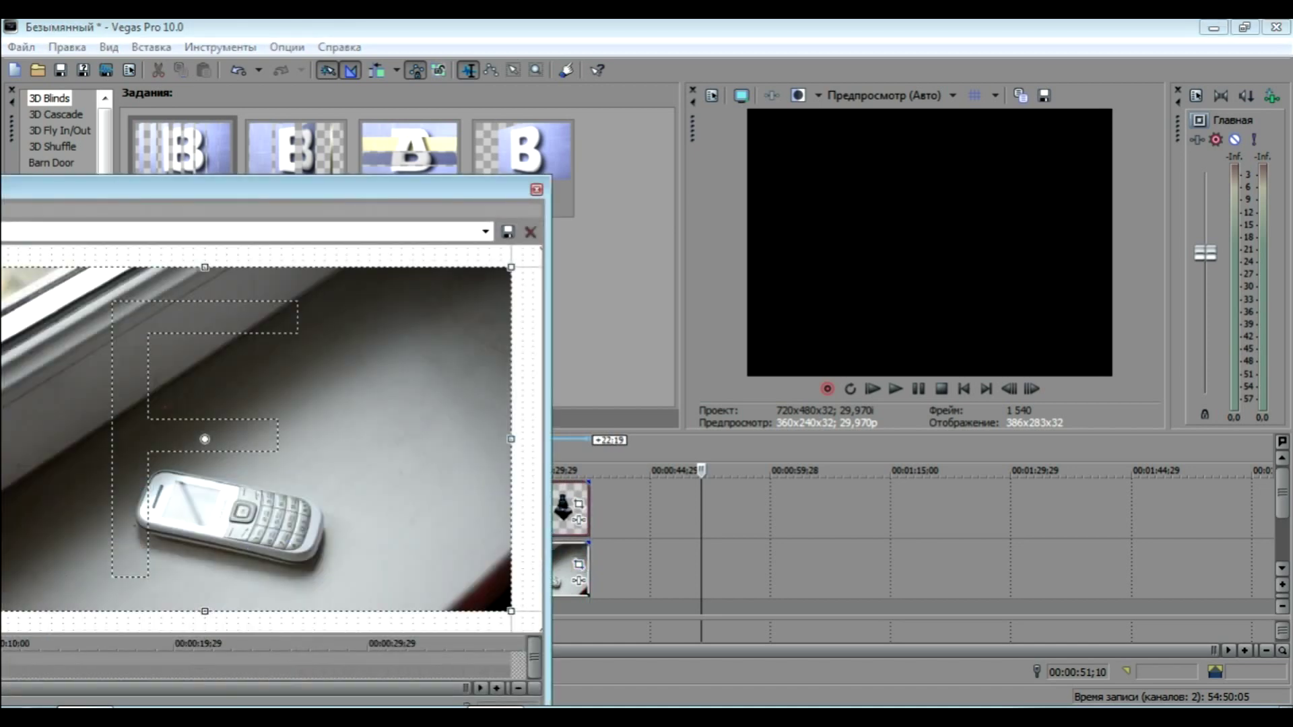
left_click(537, 189)
left_click_drag(590, 569, 807, 569)
left_click_drag(369, 508, 309, 509)
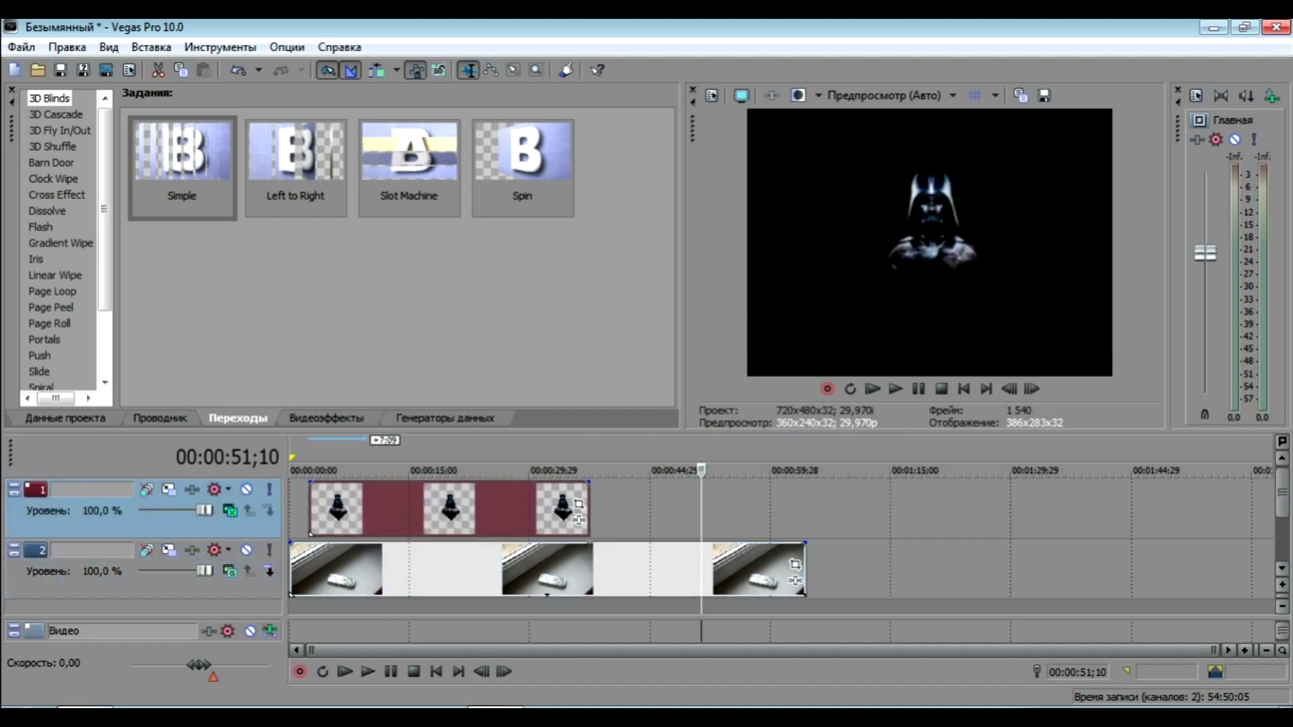
Play the overlay from about 1 second, try the Dodge compositing mode on the upper track and restore Screen
left_click(299, 509)
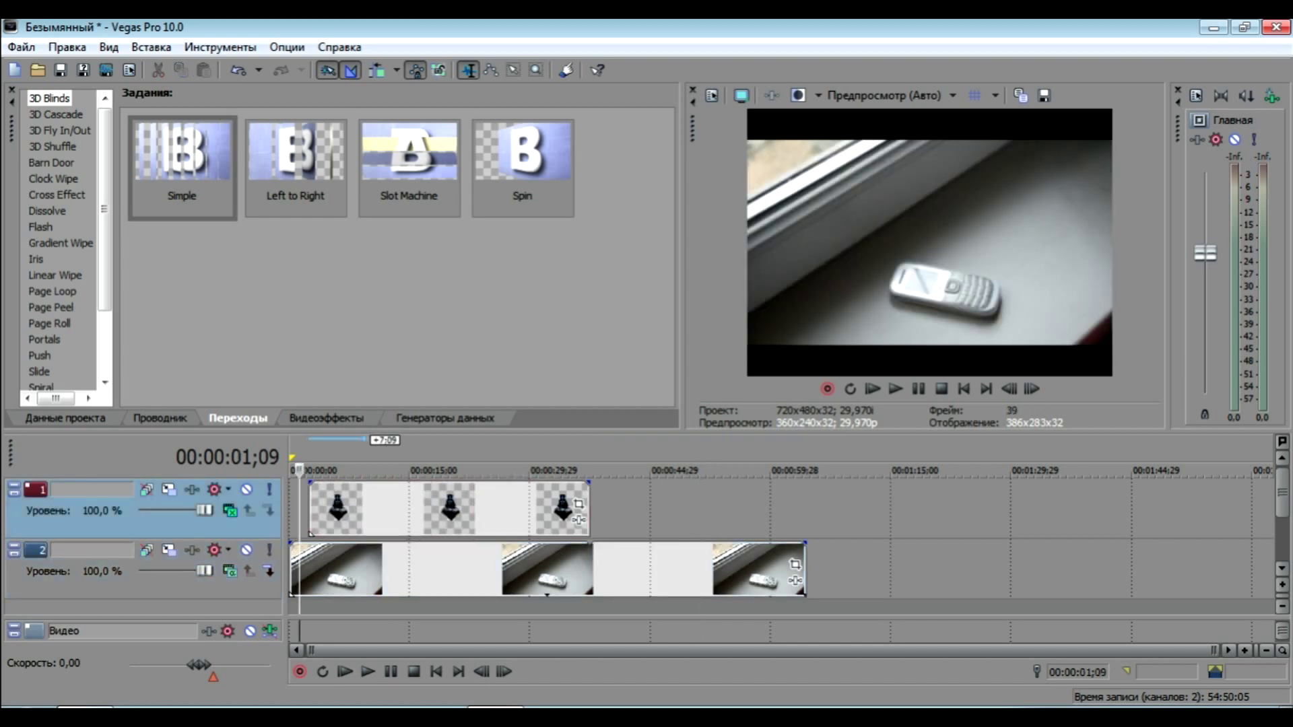
key("space")
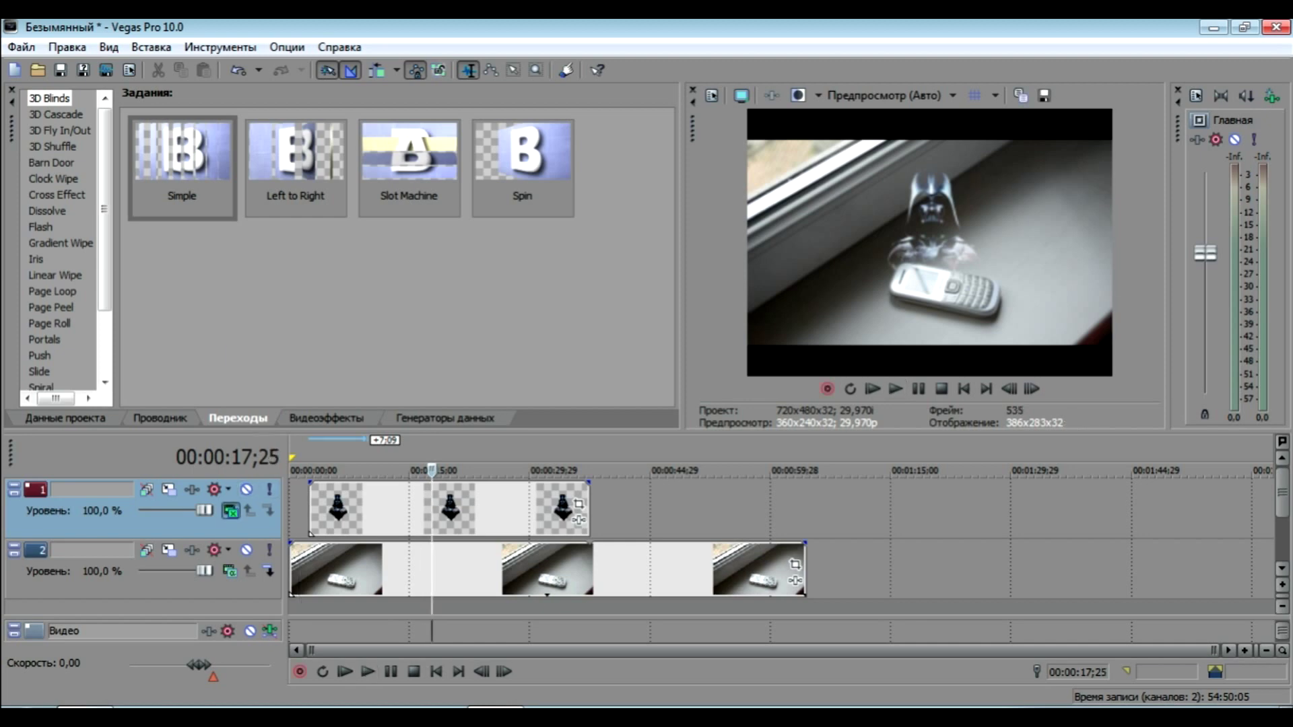
left_click(230, 511)
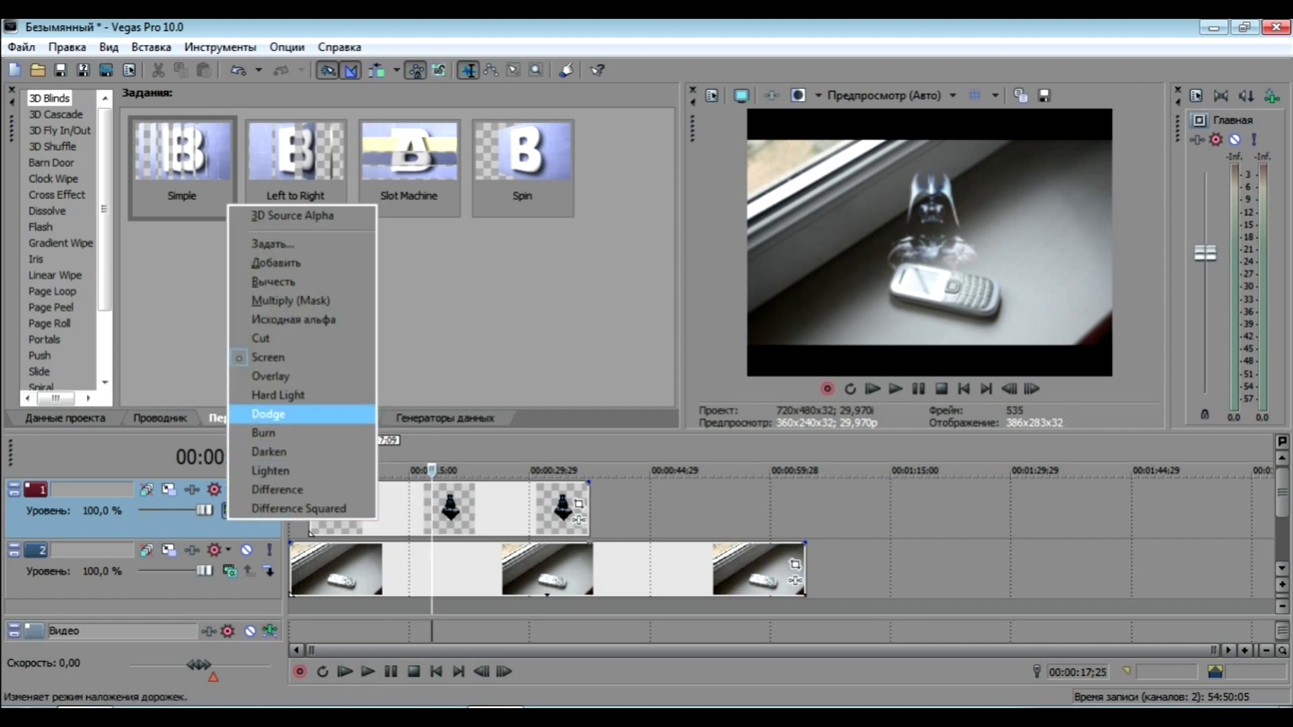
key("Return")
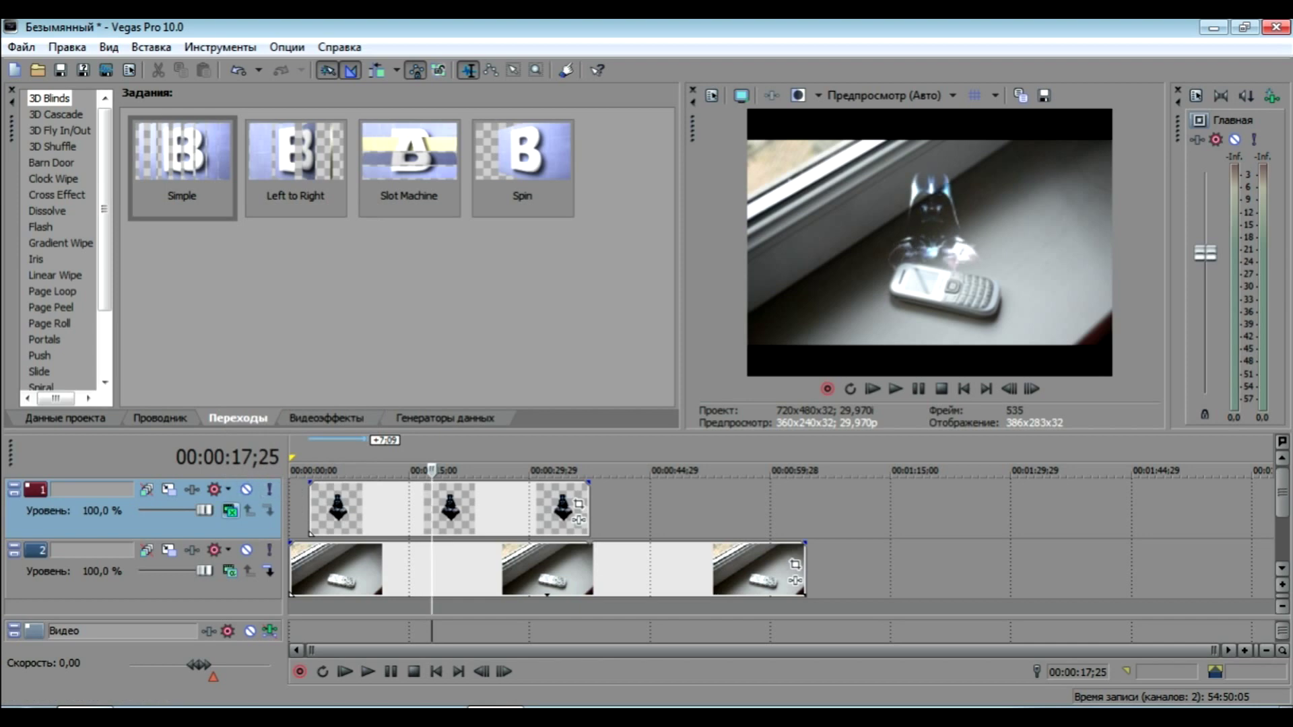
left_click(230, 511)
key("Up")
key("Up")
key("Up")
key("Up")
key("Up")
key("Up")
key("Return")
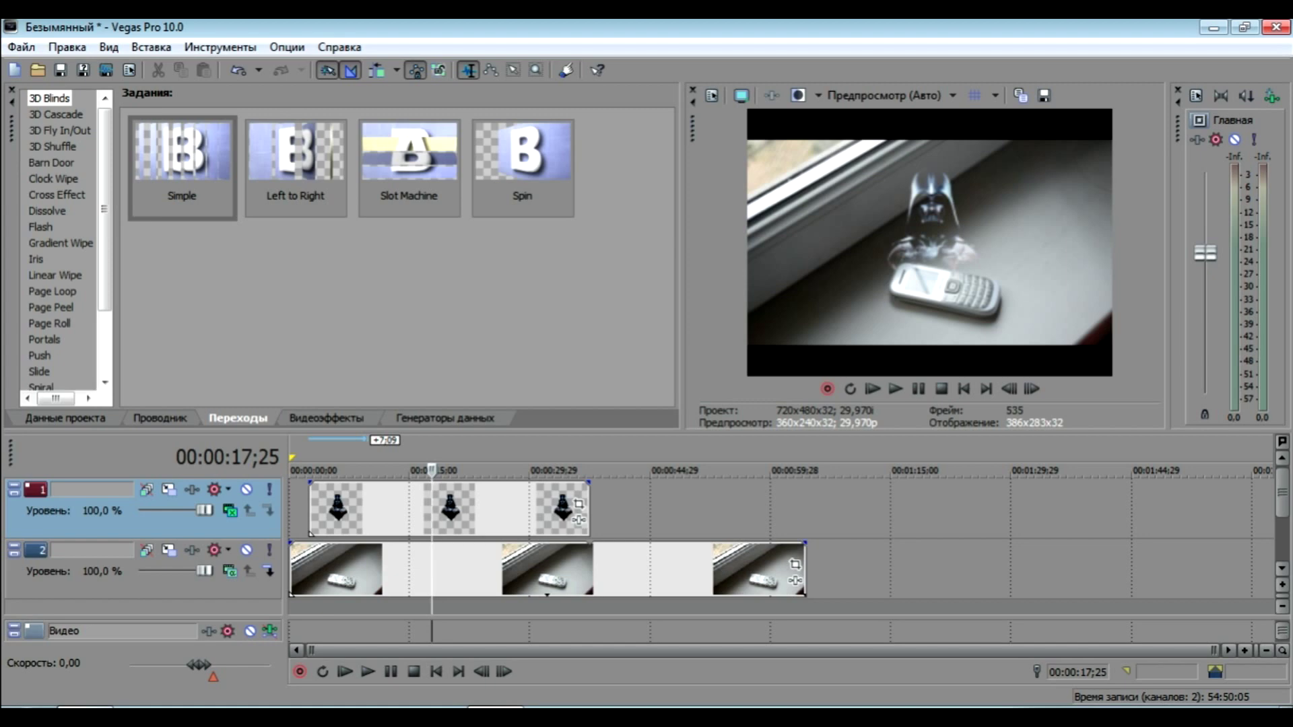
Shift the Darth Vader image's pan/crop frame so that the figure sits higher and further right, above the phone
left_click(578, 503)
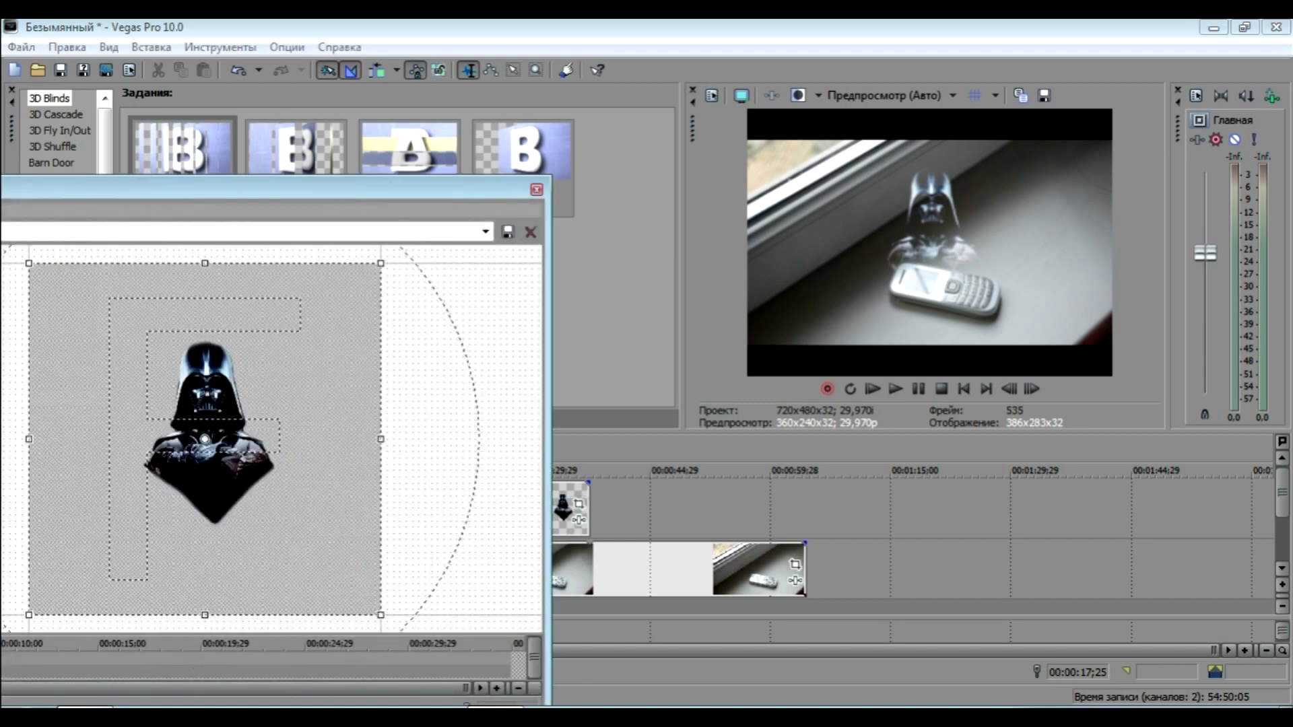
scroll(205, 439, "down", 5)
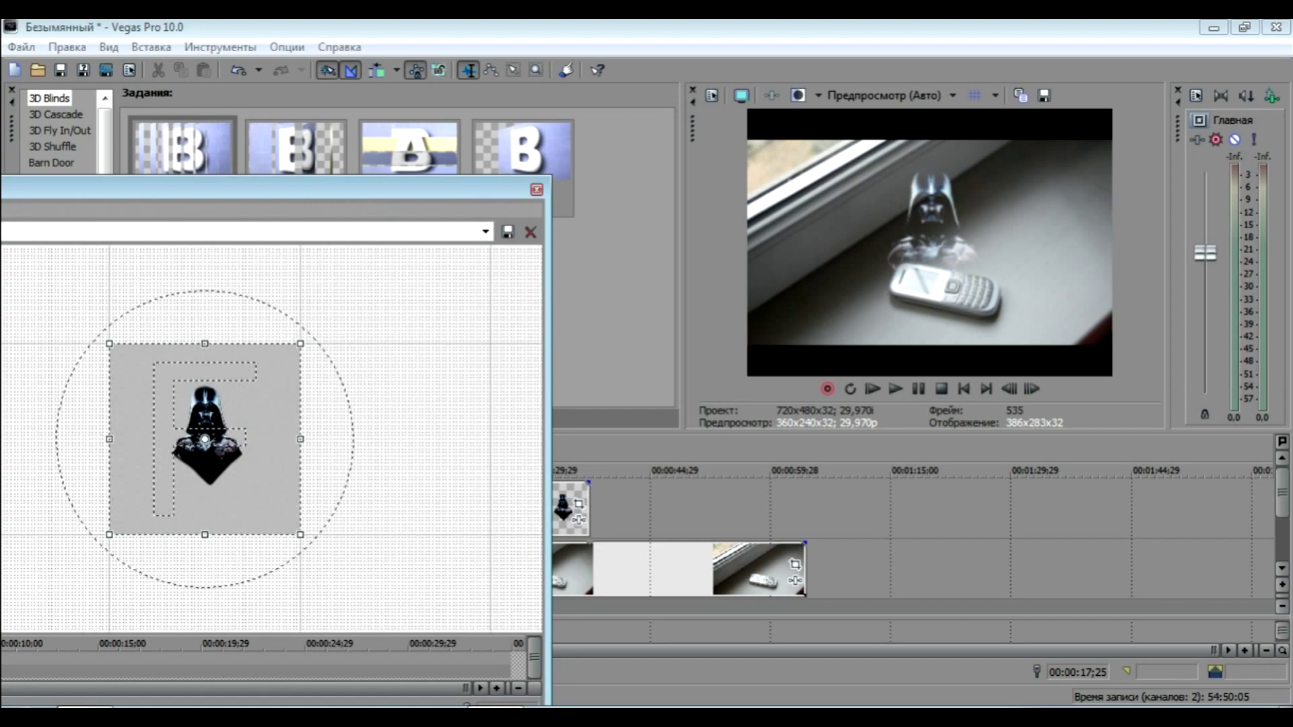
mouse_move(205, 439)
left_mouse_down()
mouse_move(193, 520)
mouse_move(192, 452)
left_mouse_up()
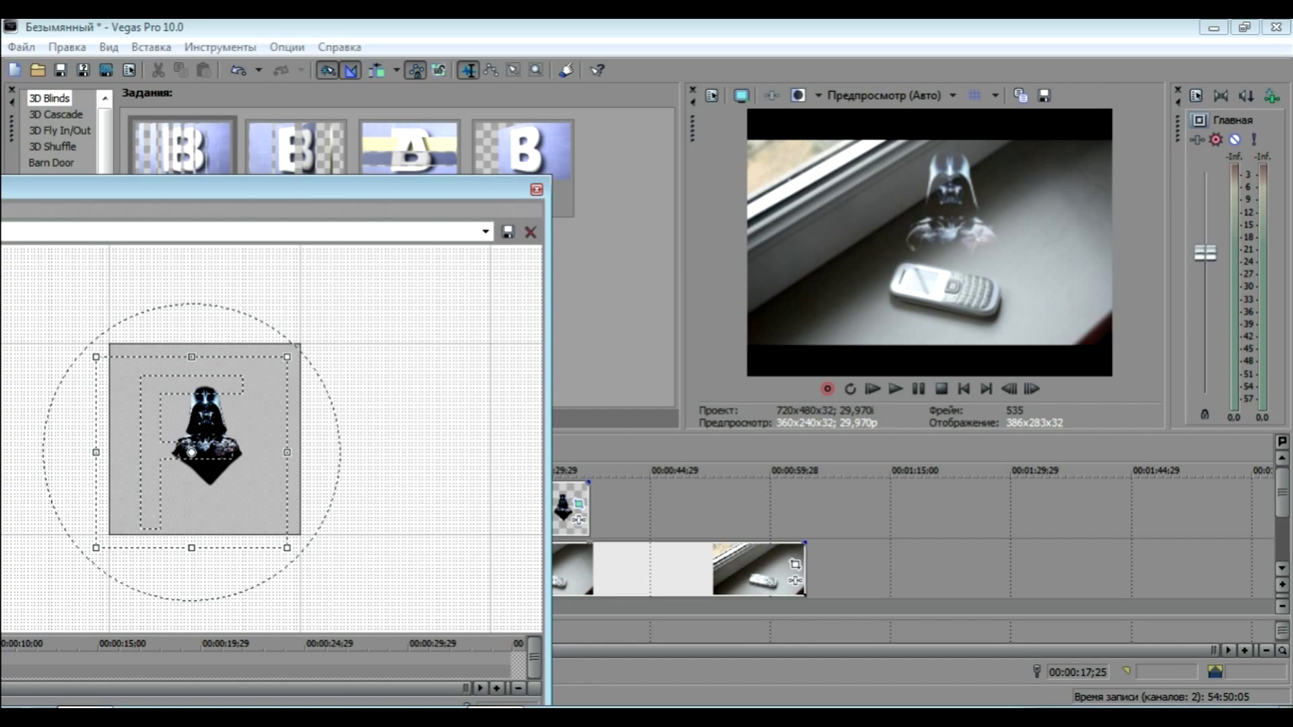
left_click(537, 190)
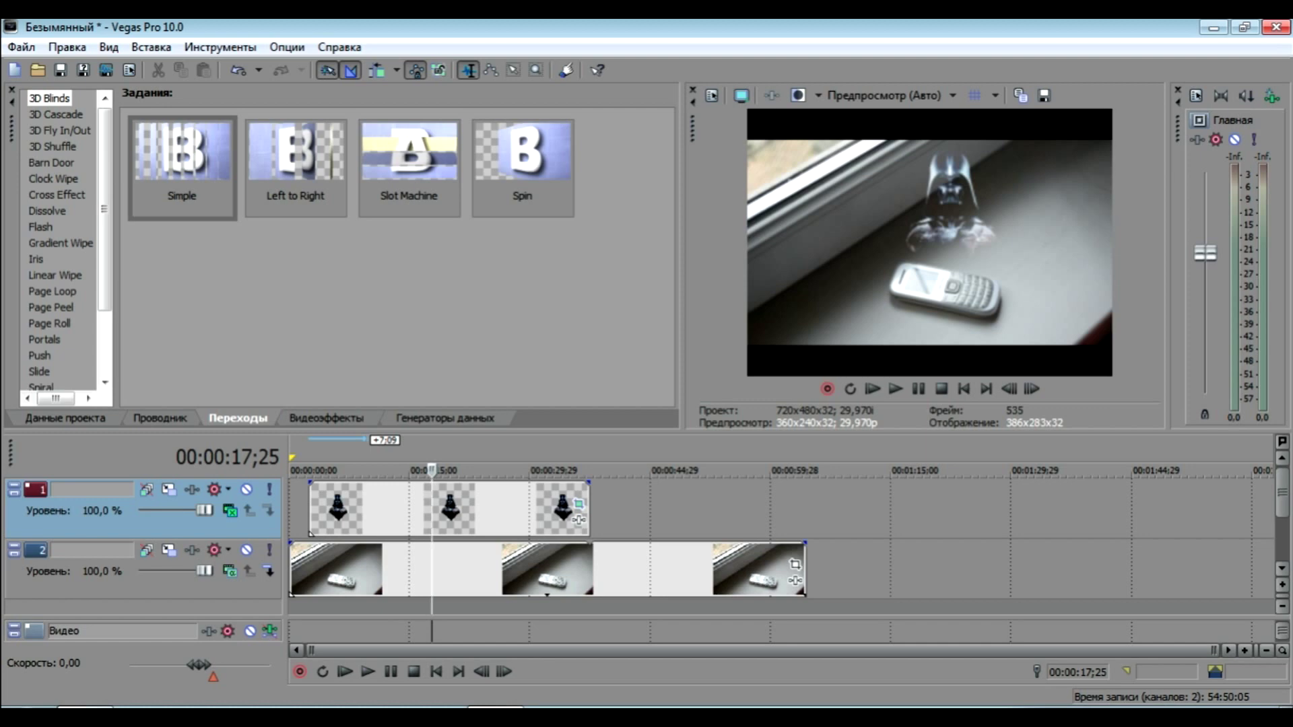
Extend the Darth Vader clip to end about 2 seconds before the phone video and start at about 2 seconds
left_click(230, 510)
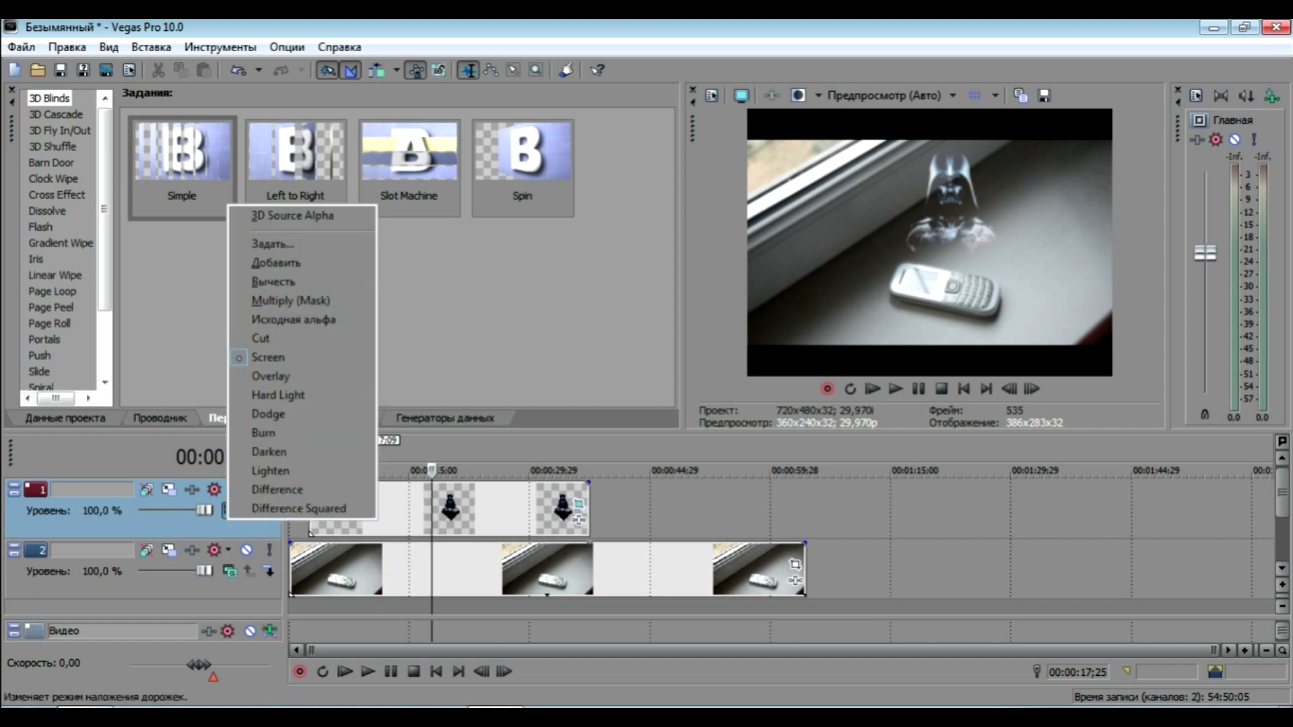
left_click(589, 510)
left_click_drag(588, 510, 806, 510)
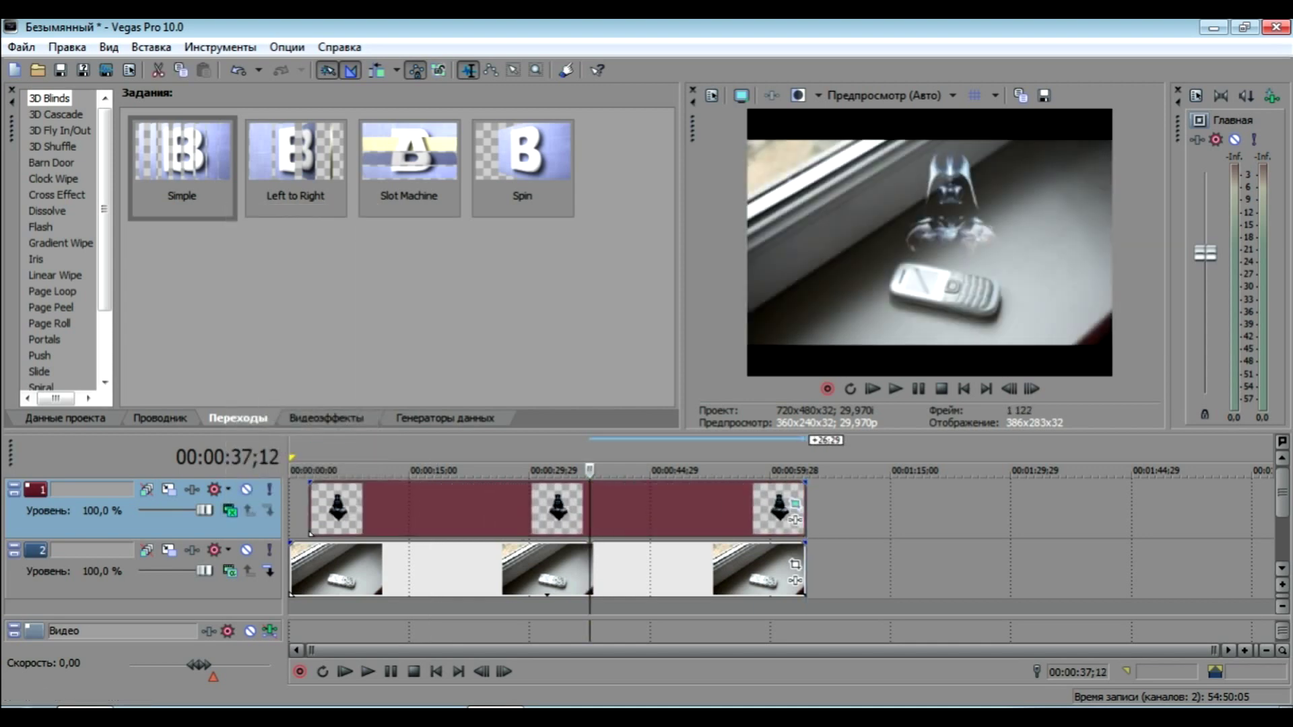
left_click_drag(795, 520, 778, 520)
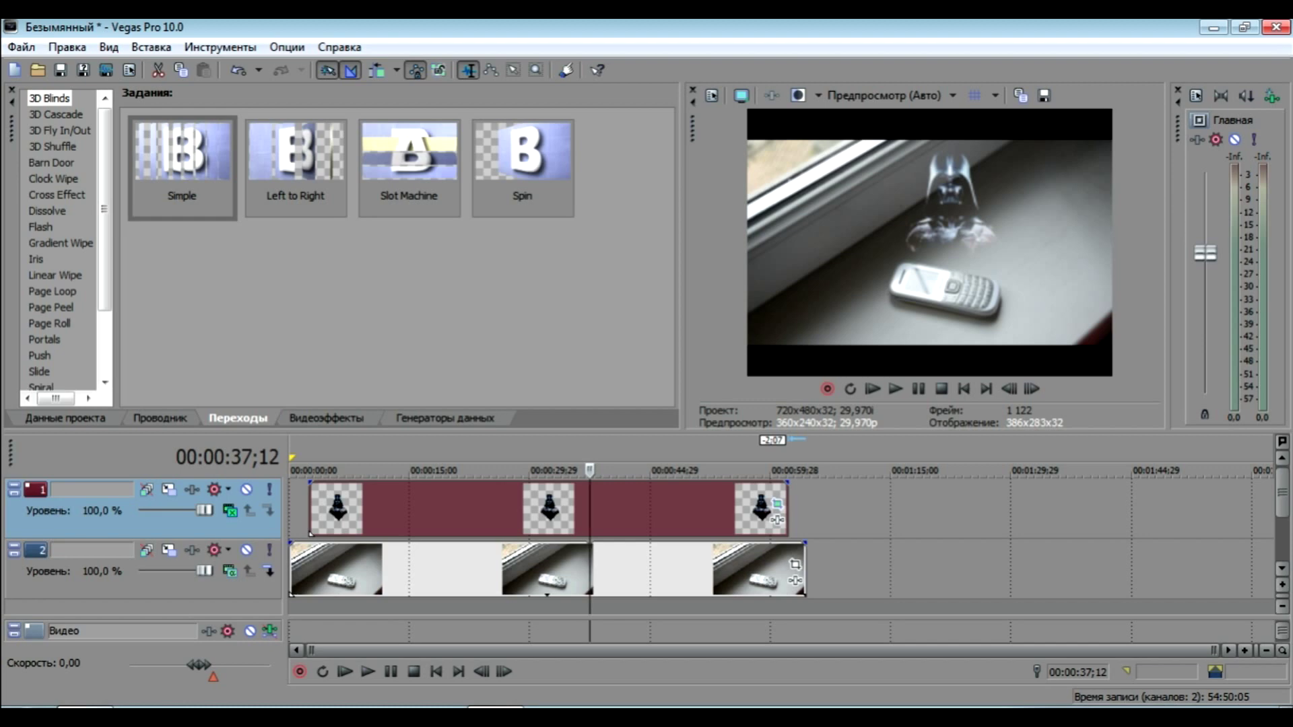
left_click_drag(549, 509, 473, 508)
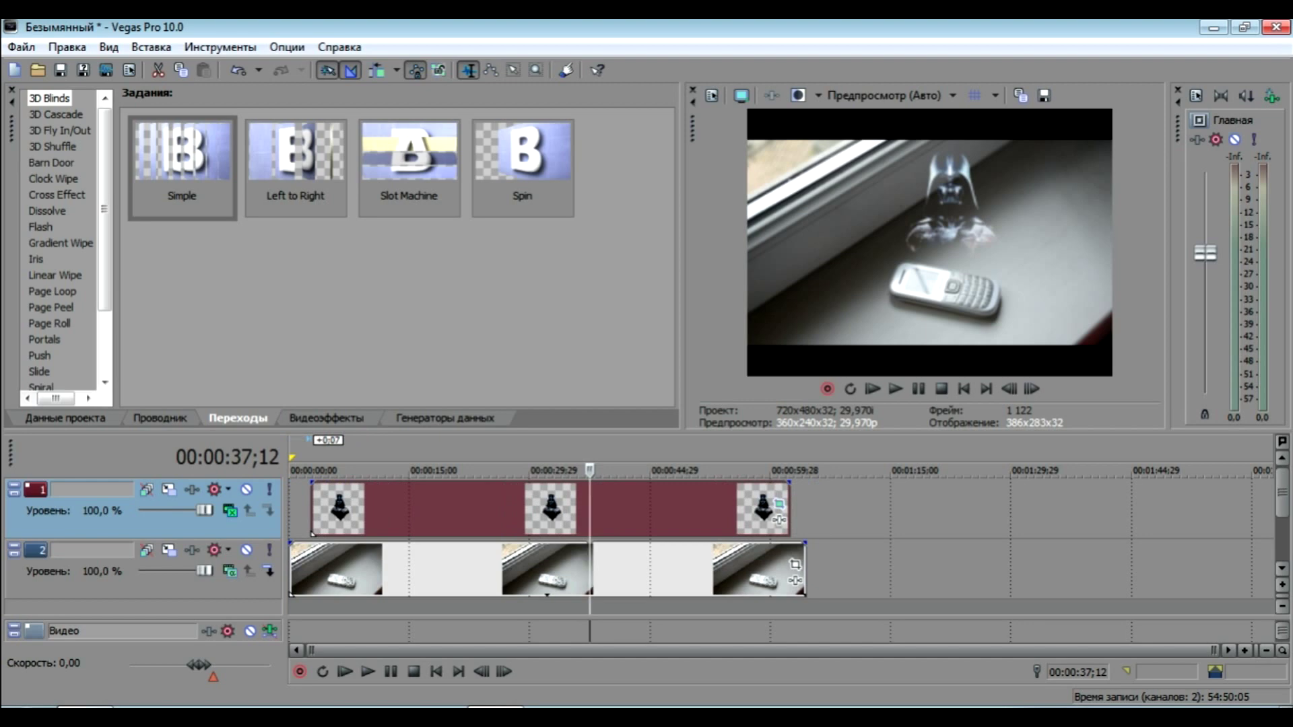
left_click_drag(473, 509, 470, 508)
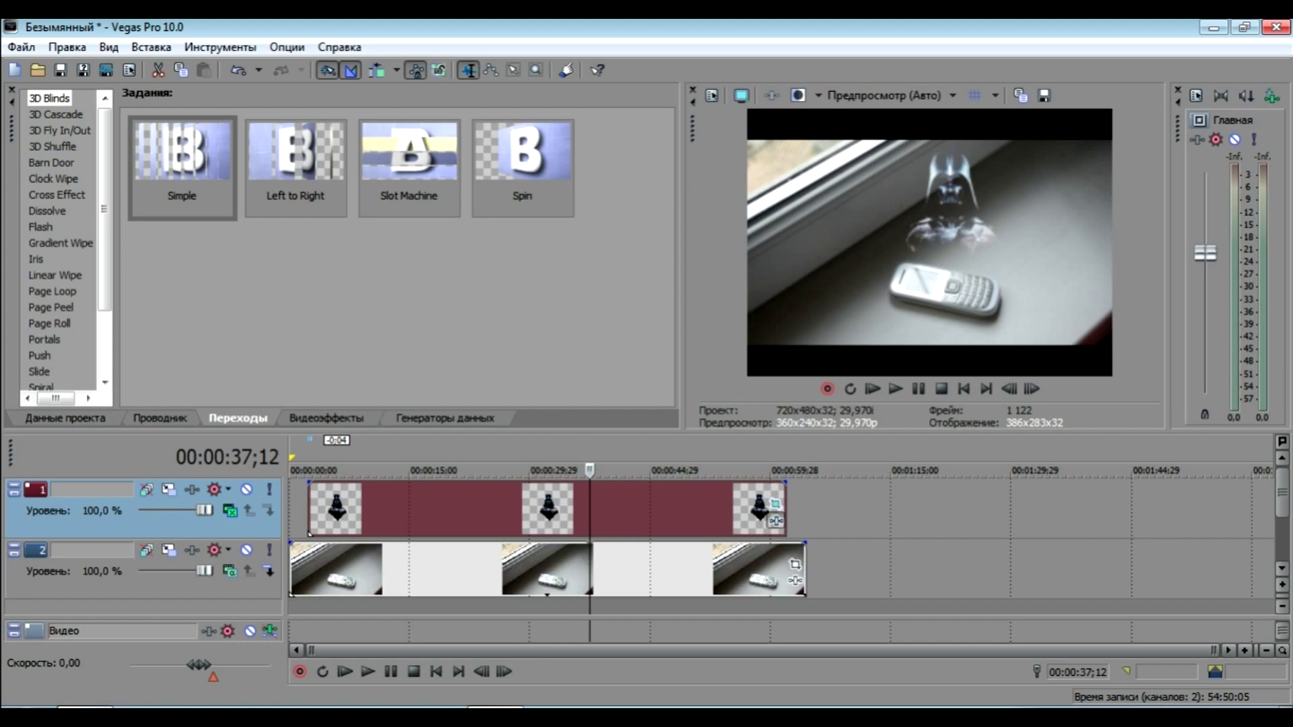
Start an effect chain on the Darth Vader clip with Sony Chroma Keyer, Color Balance and Chroma Blur
left_click(777, 521)
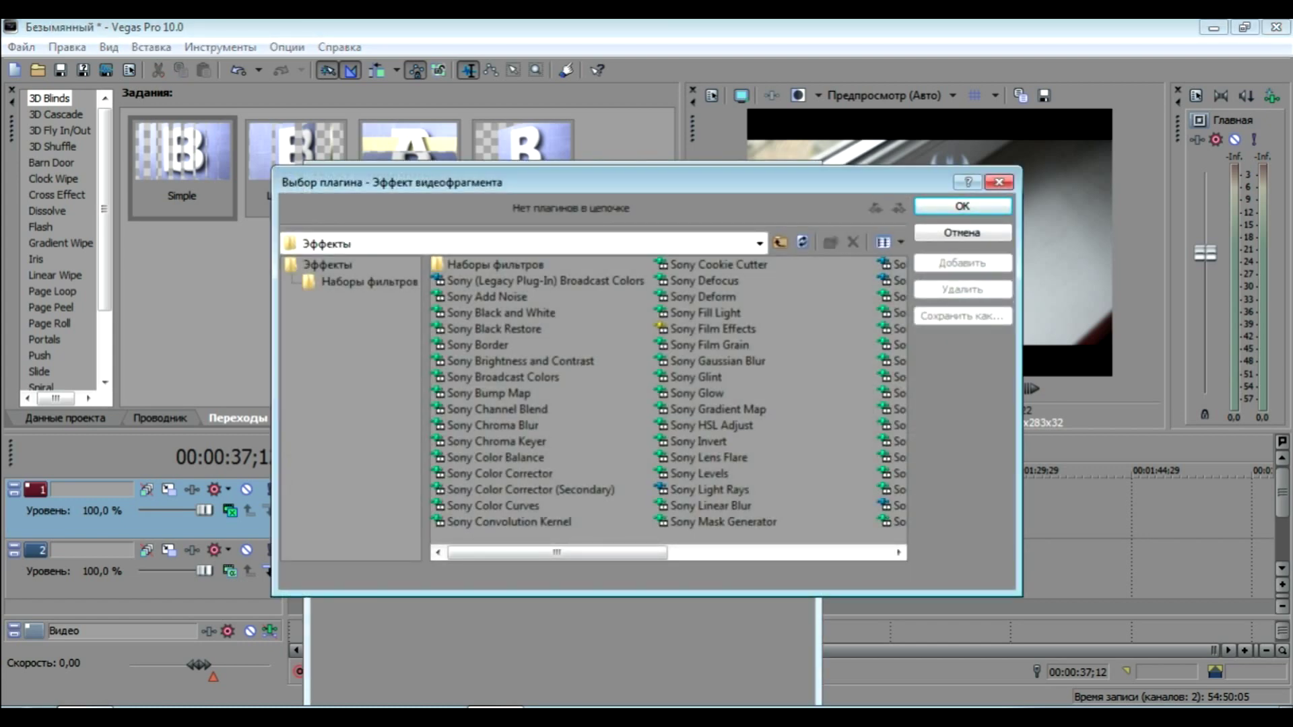
left_click(497, 442)
left_click(962, 263)
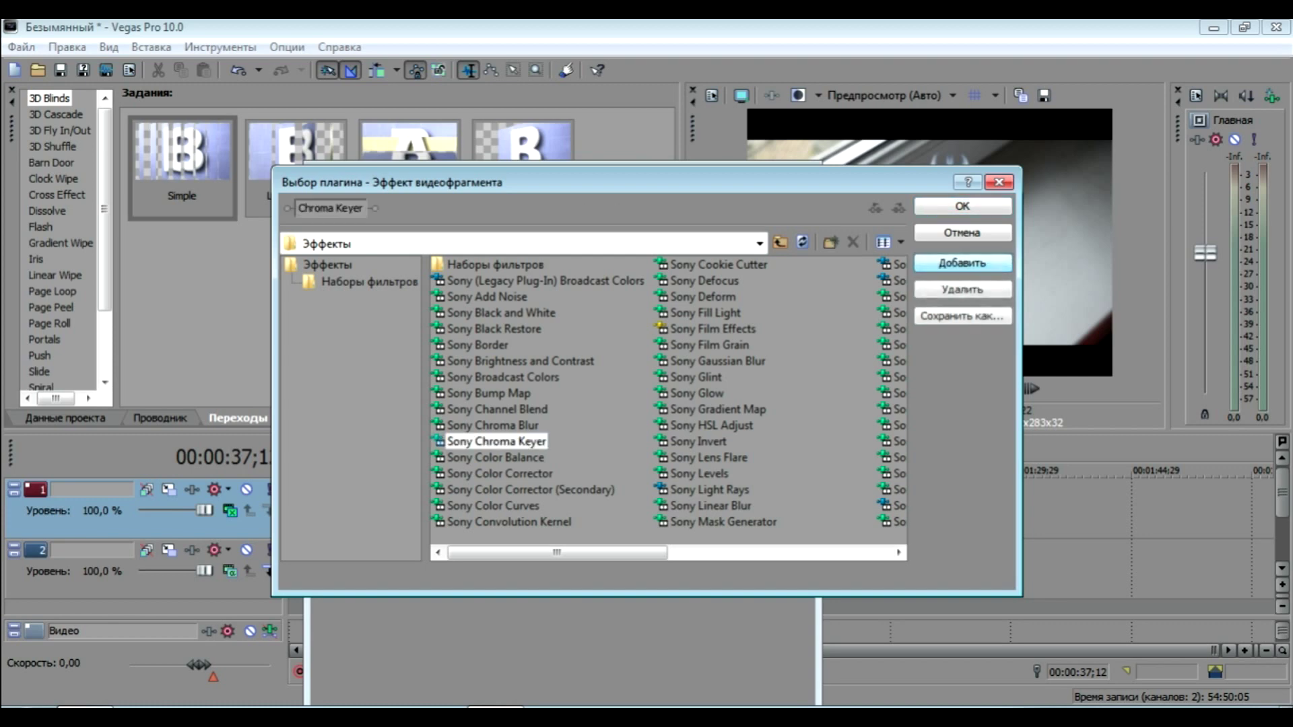
left_click_drag(741, 183, 691, 152)
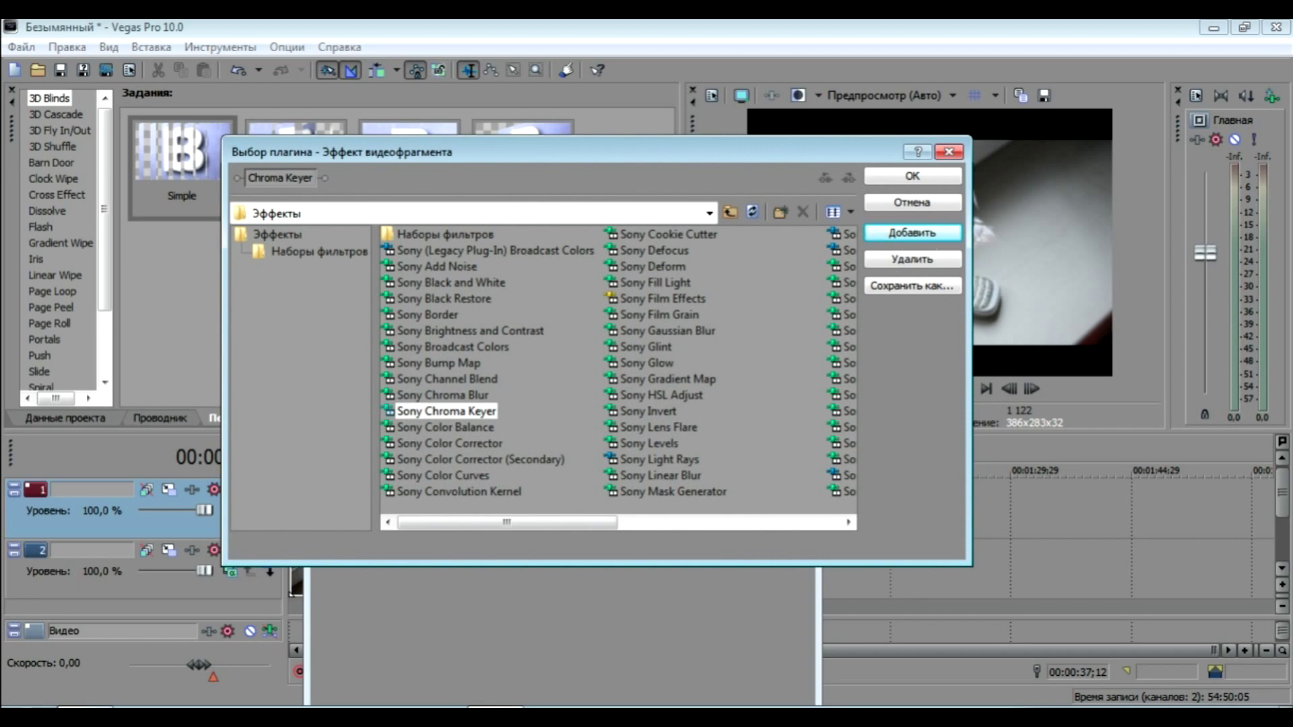
left_click(446, 427)
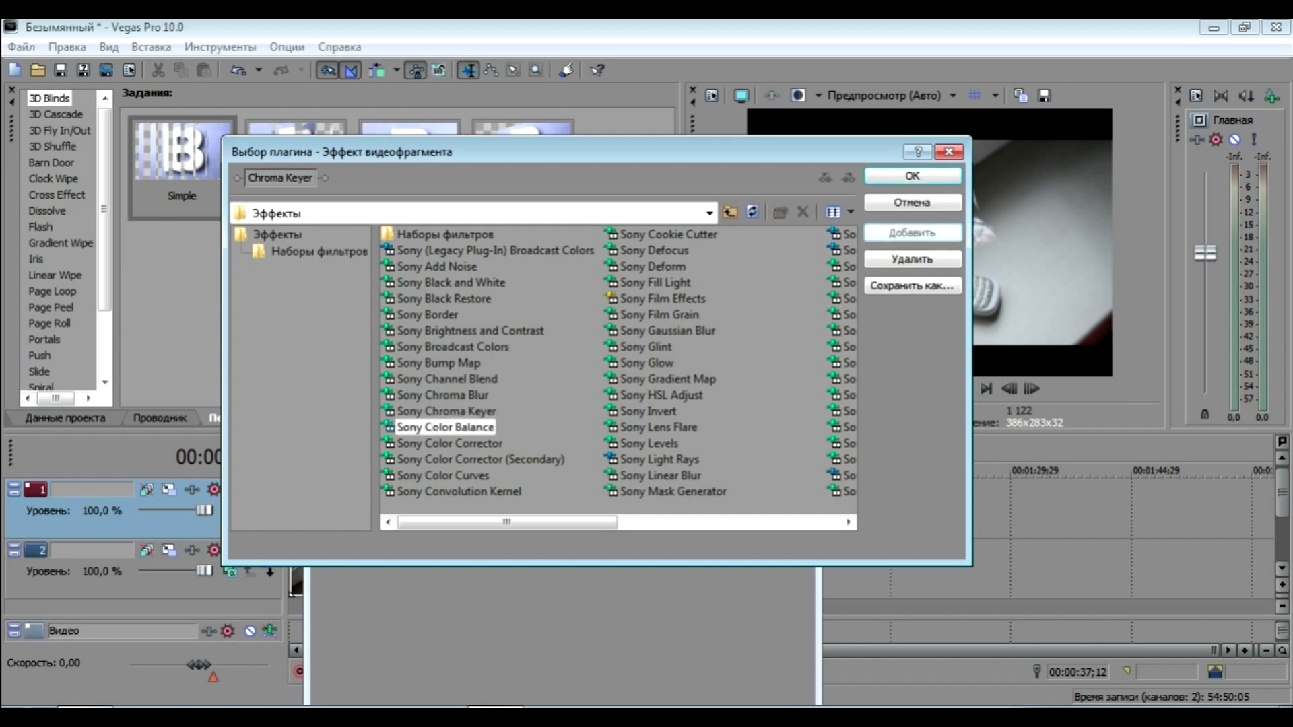
left_click(912, 233)
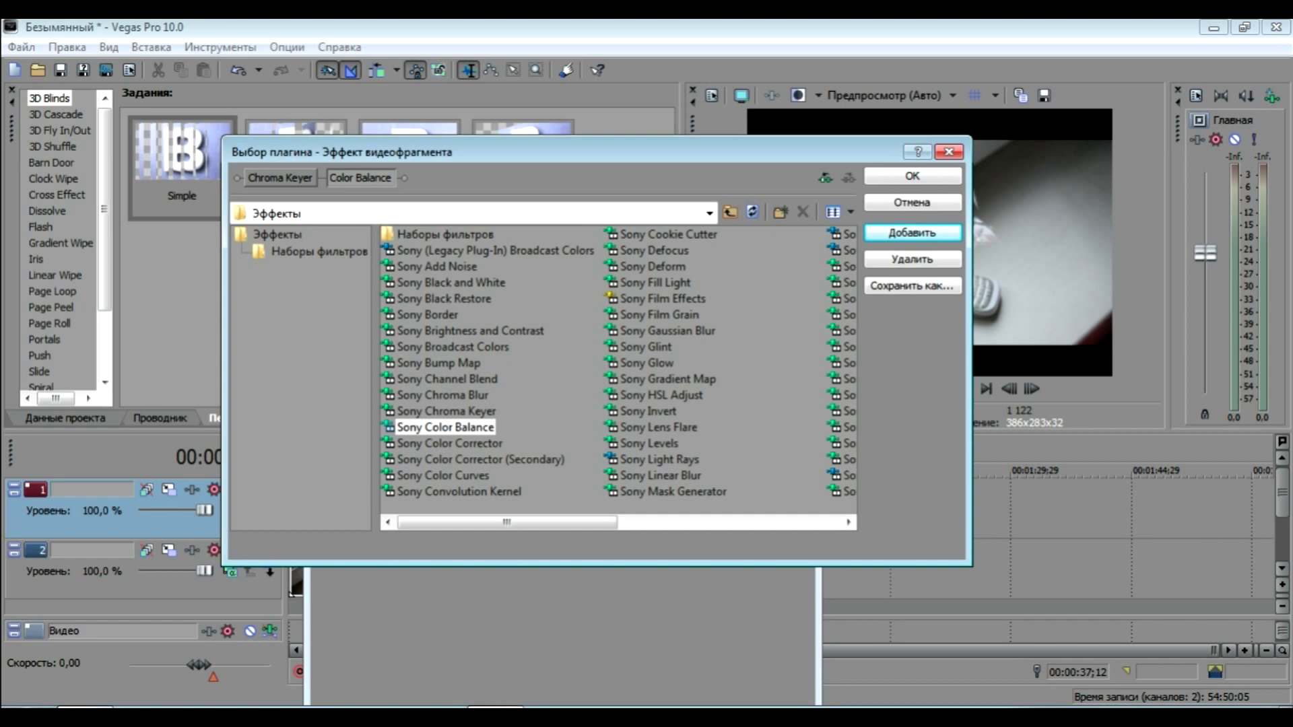
left_click(443, 396)
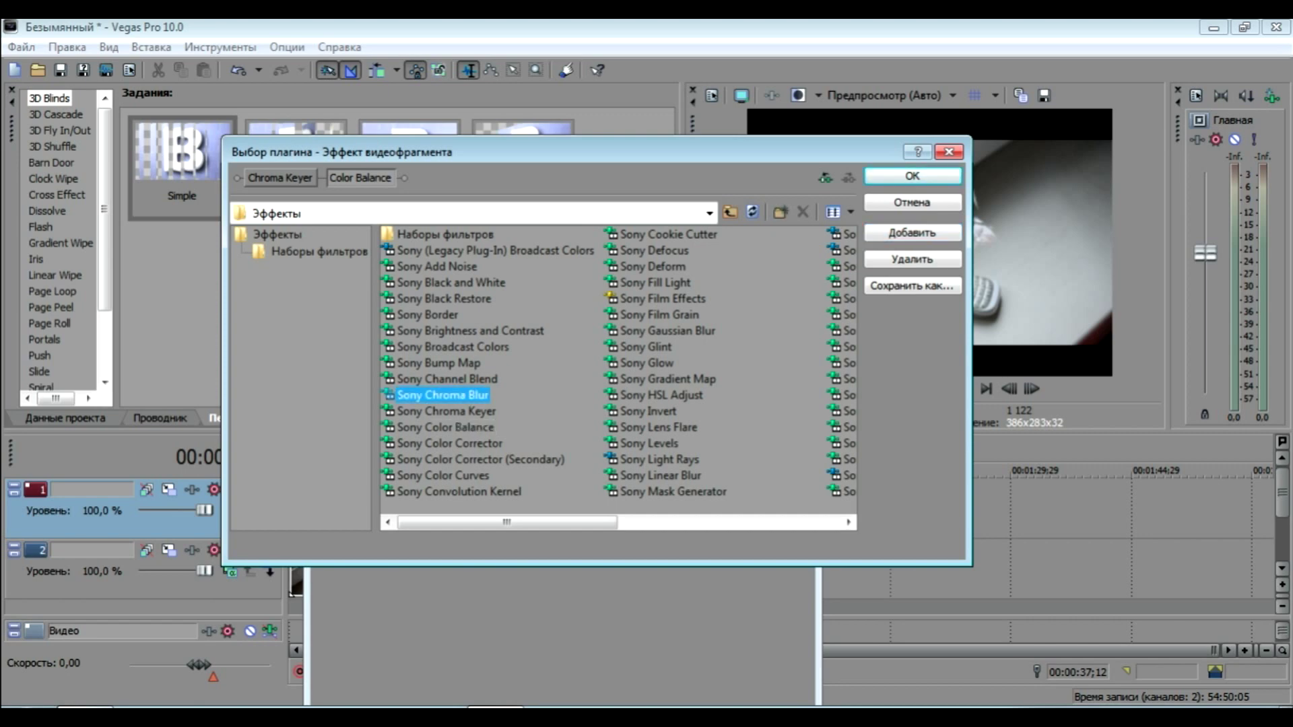
left_click(912, 233)
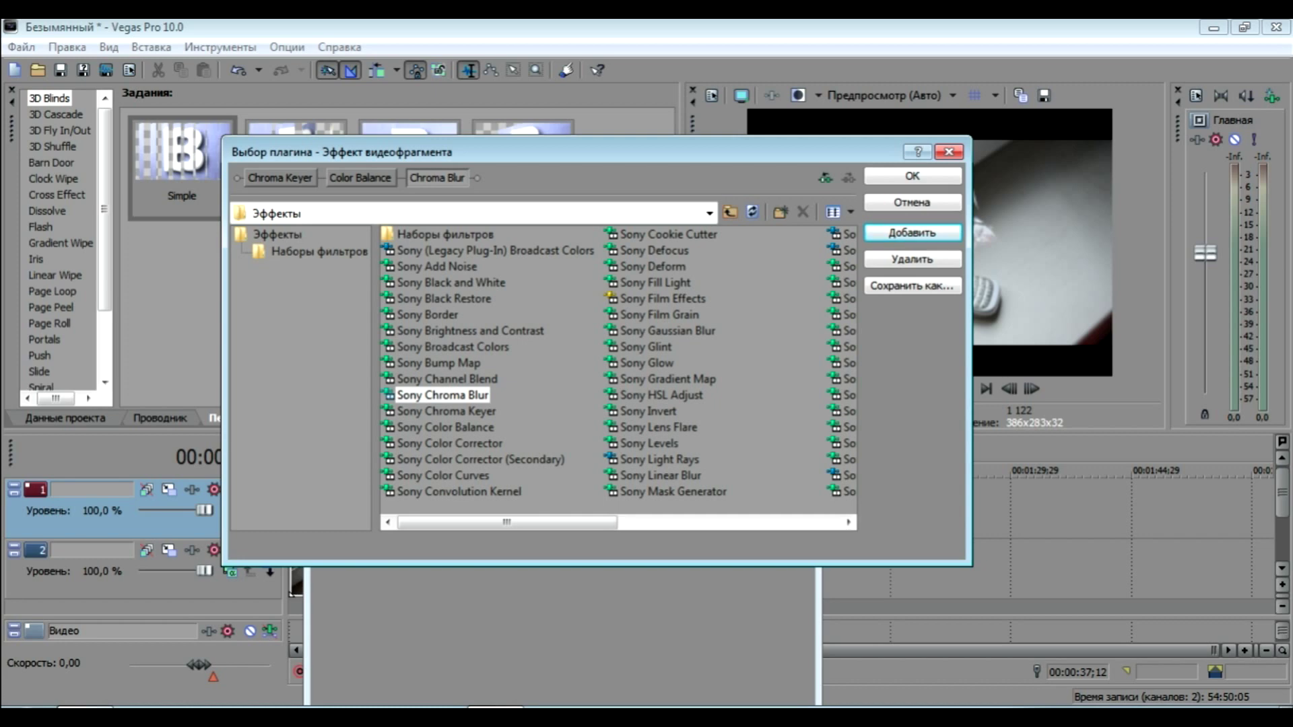
Add Sony Color Curves, Film Effects and TV Simulator to the clip's effect chain and accept the plug-in selection
left_click(444, 475)
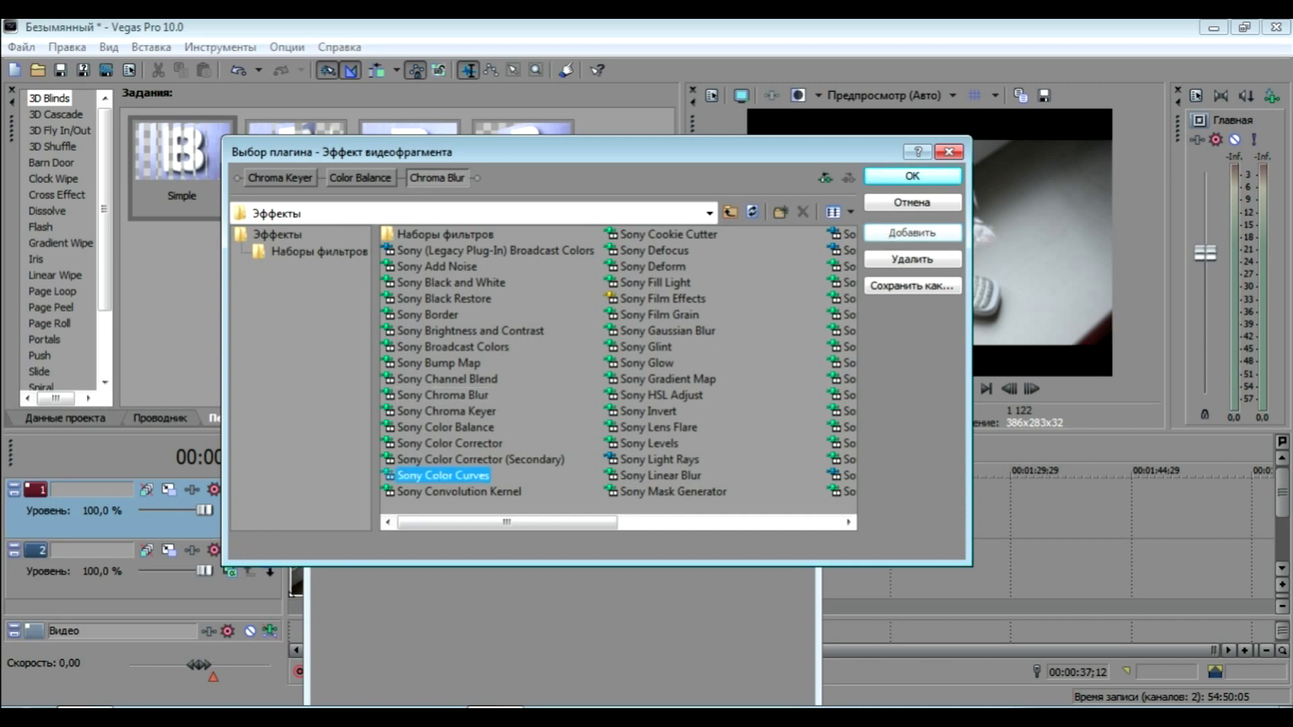
left_click(913, 233)
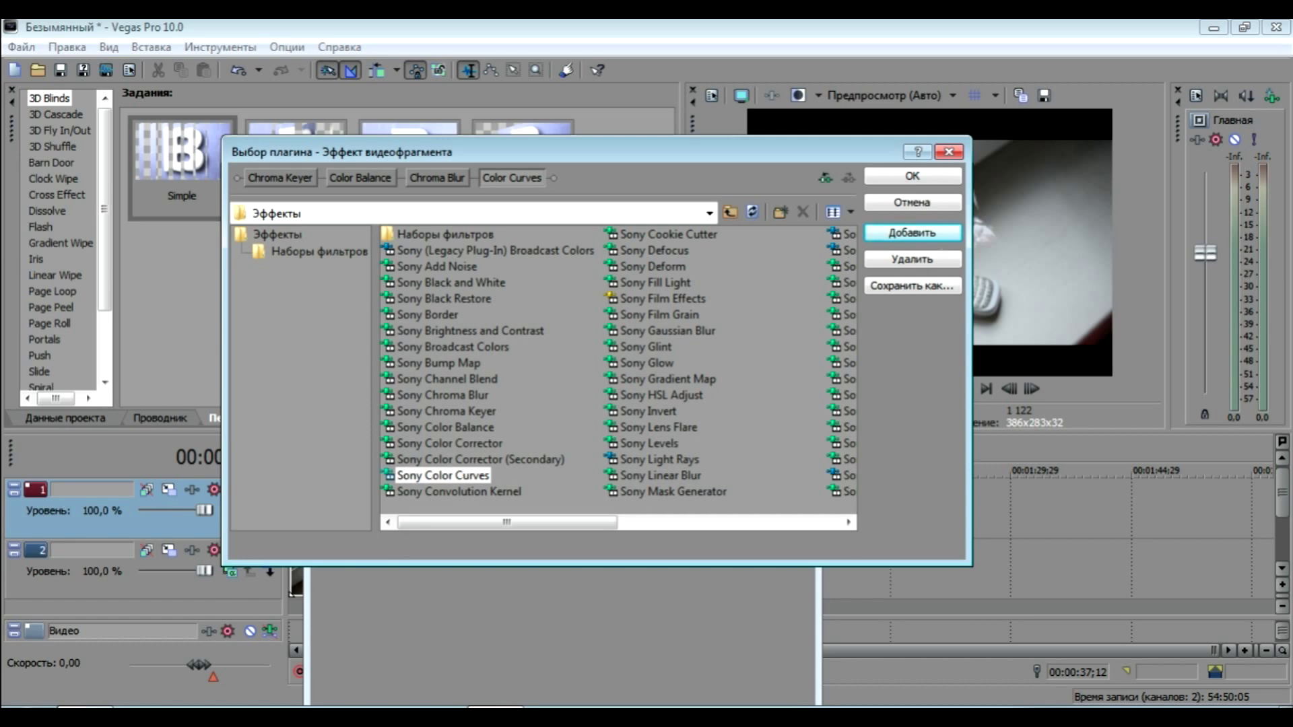
left_click(663, 299)
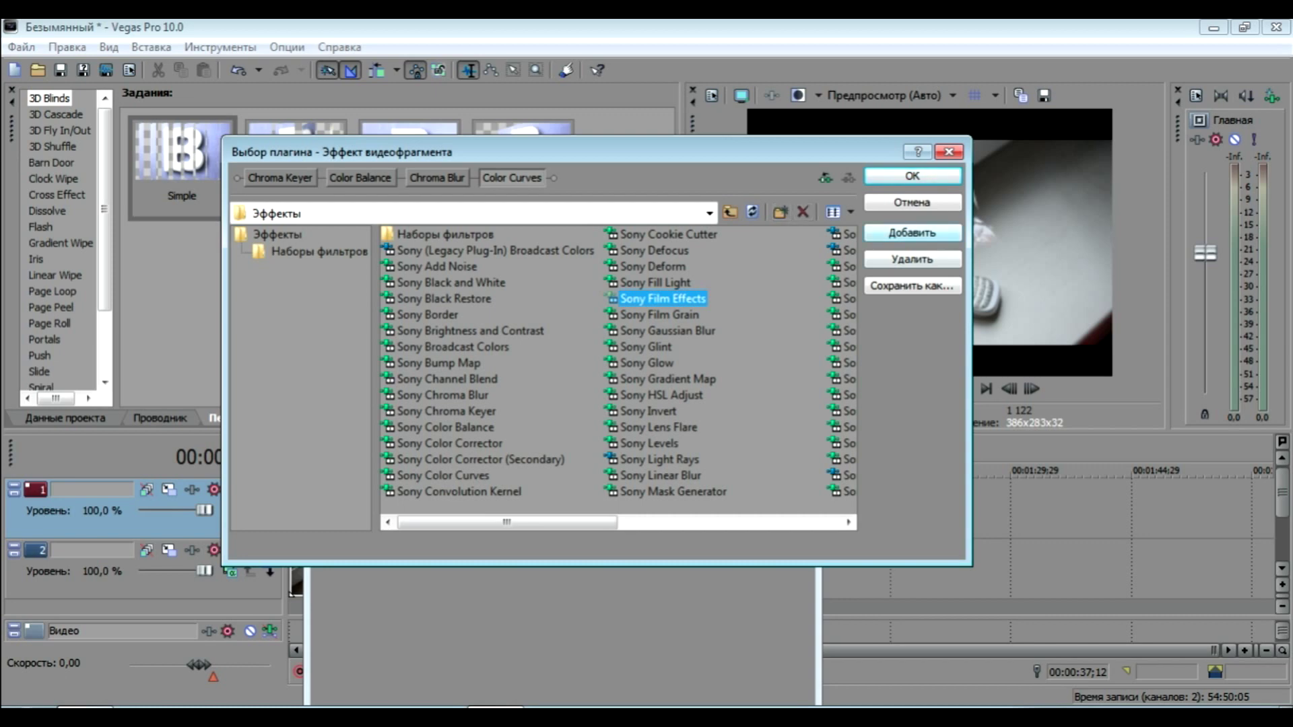
left_click(912, 232)
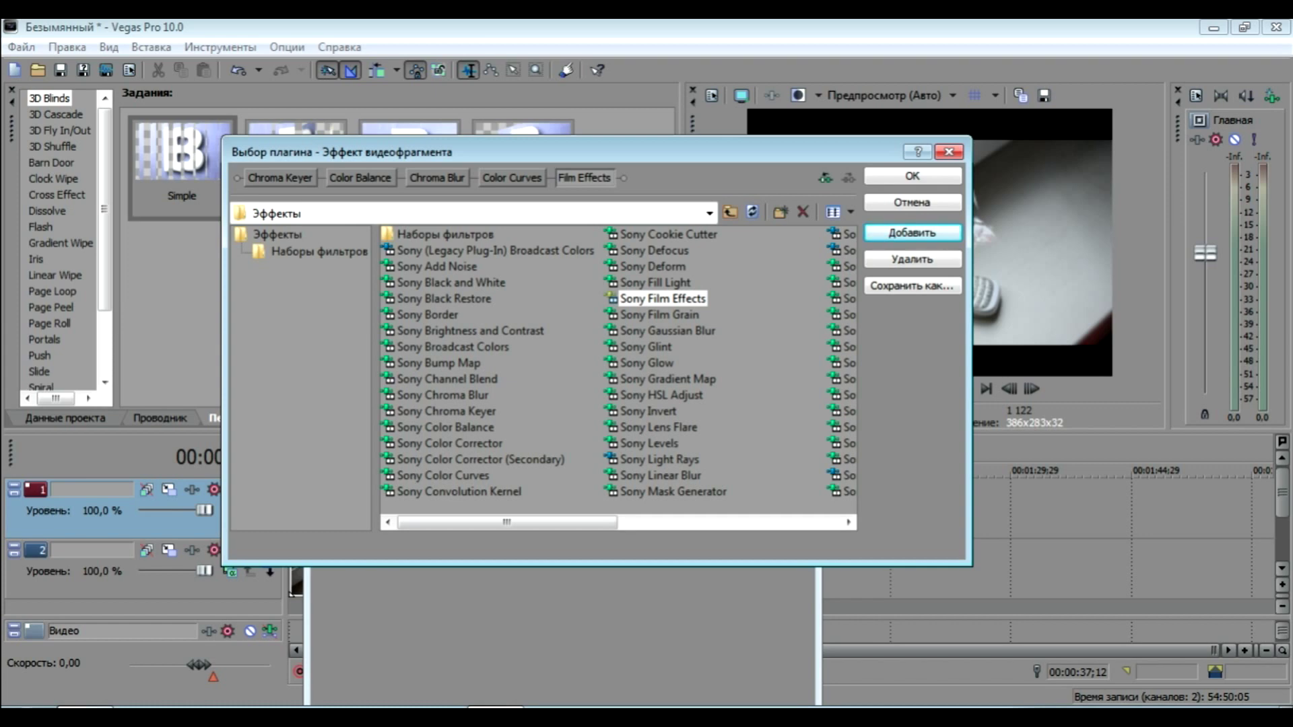
left_click_drag(506, 522, 729, 523)
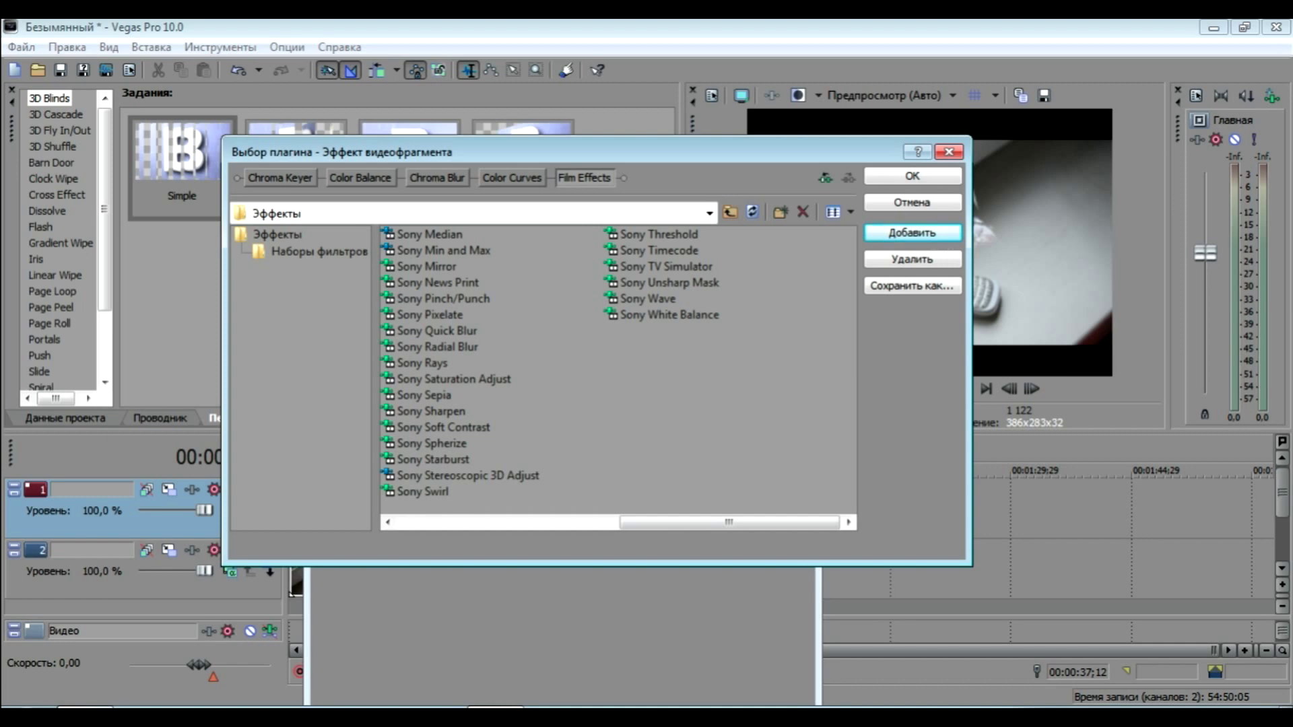
left_click(666, 267)
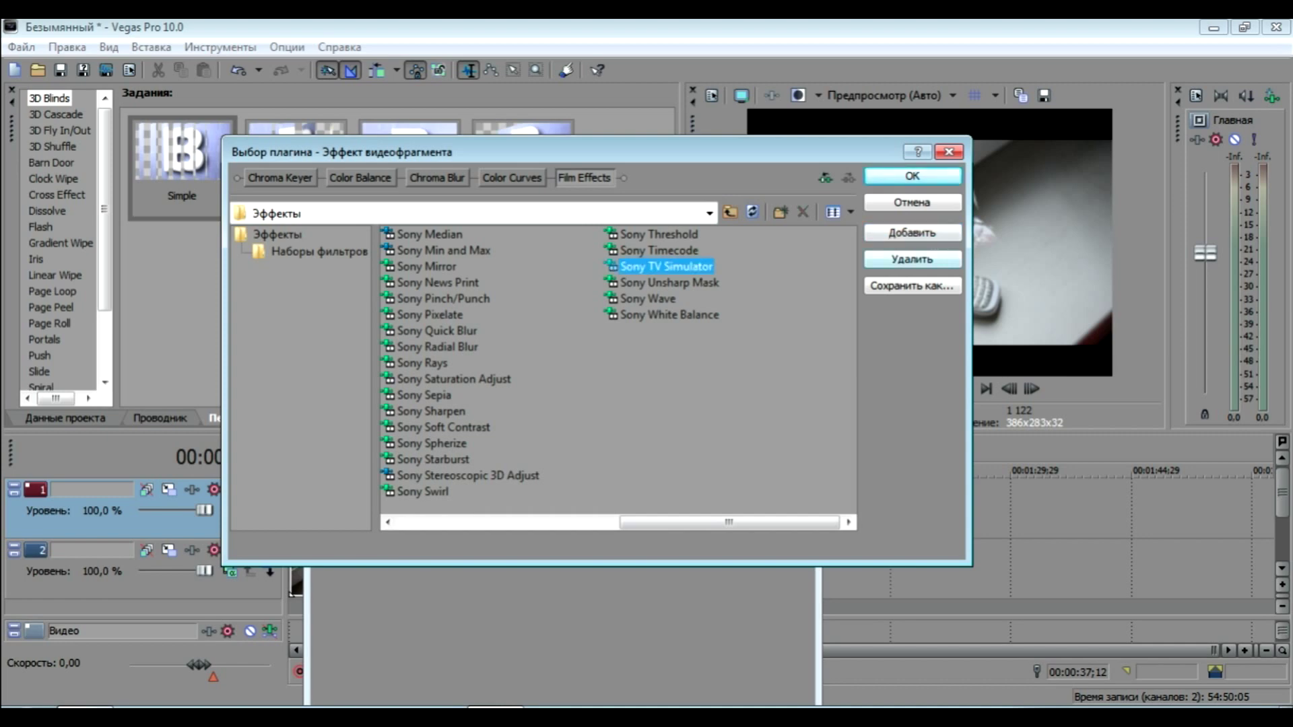
left_click(913, 232)
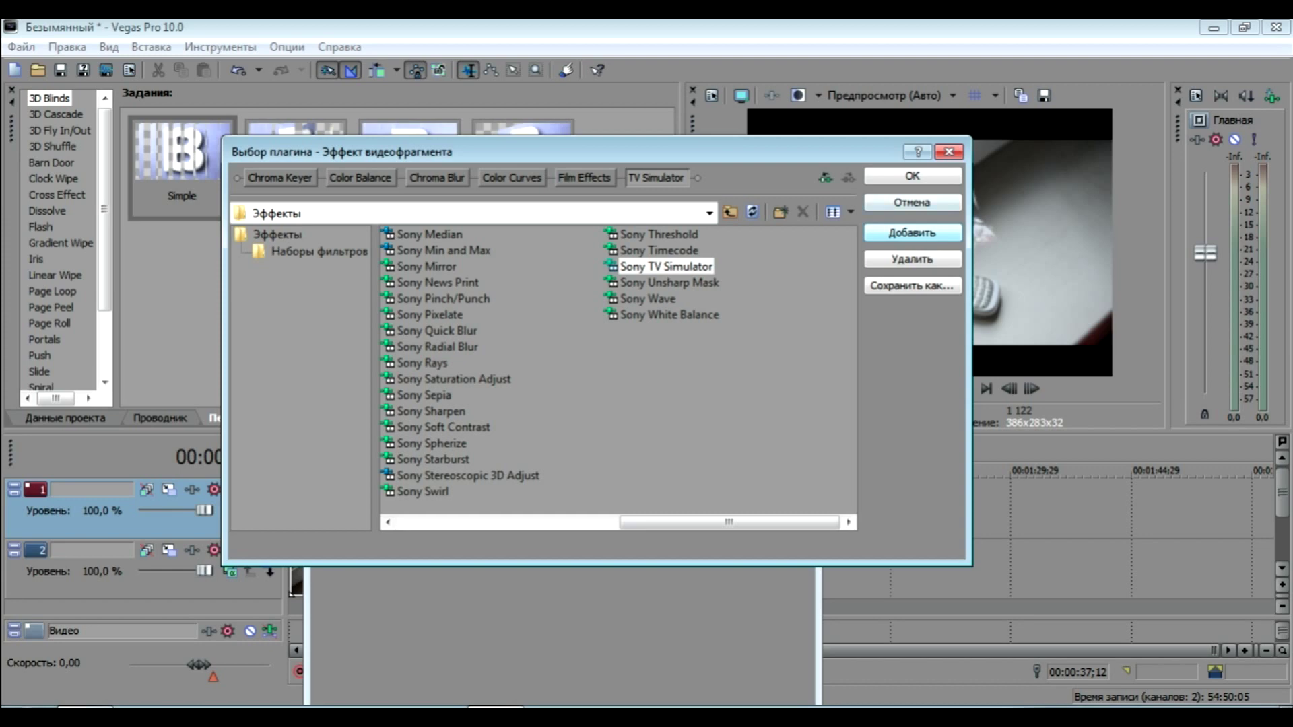
left_click(912, 177)
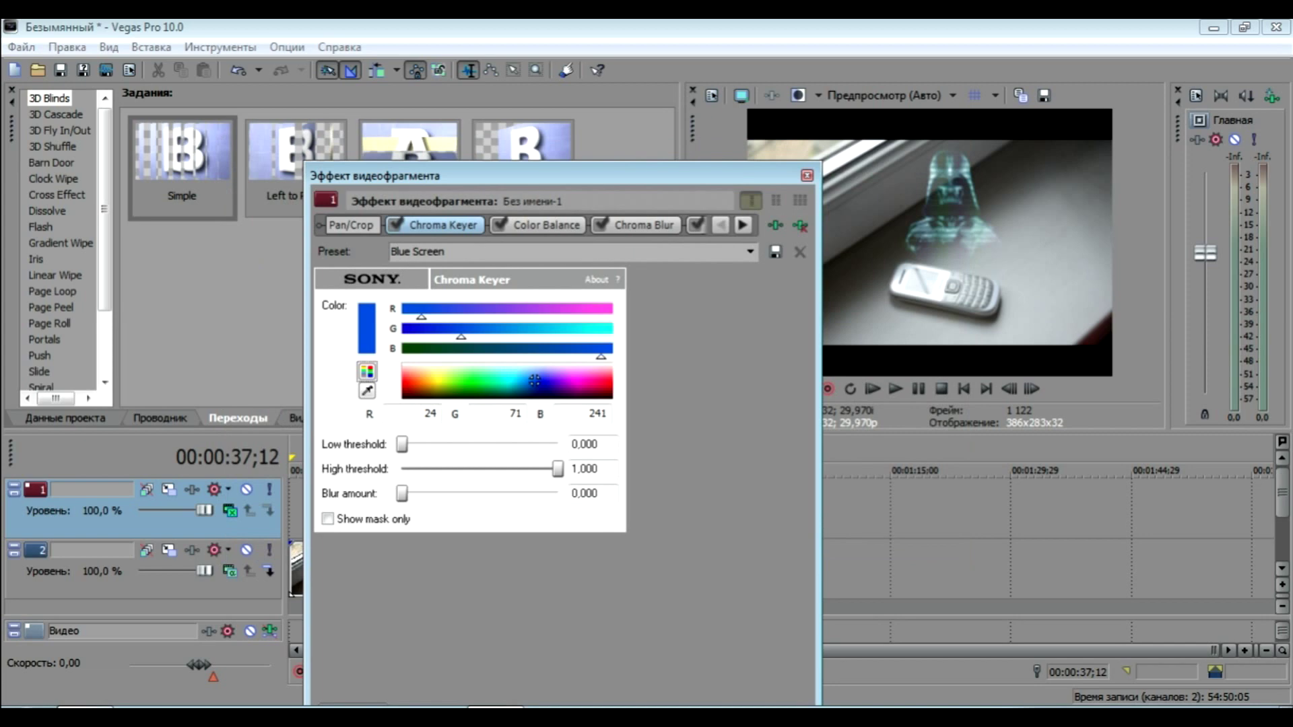
Set the Chroma Keyer's key color to R 0, G 165, B 182
double_click(429, 414)
type("0")
key("Tab")
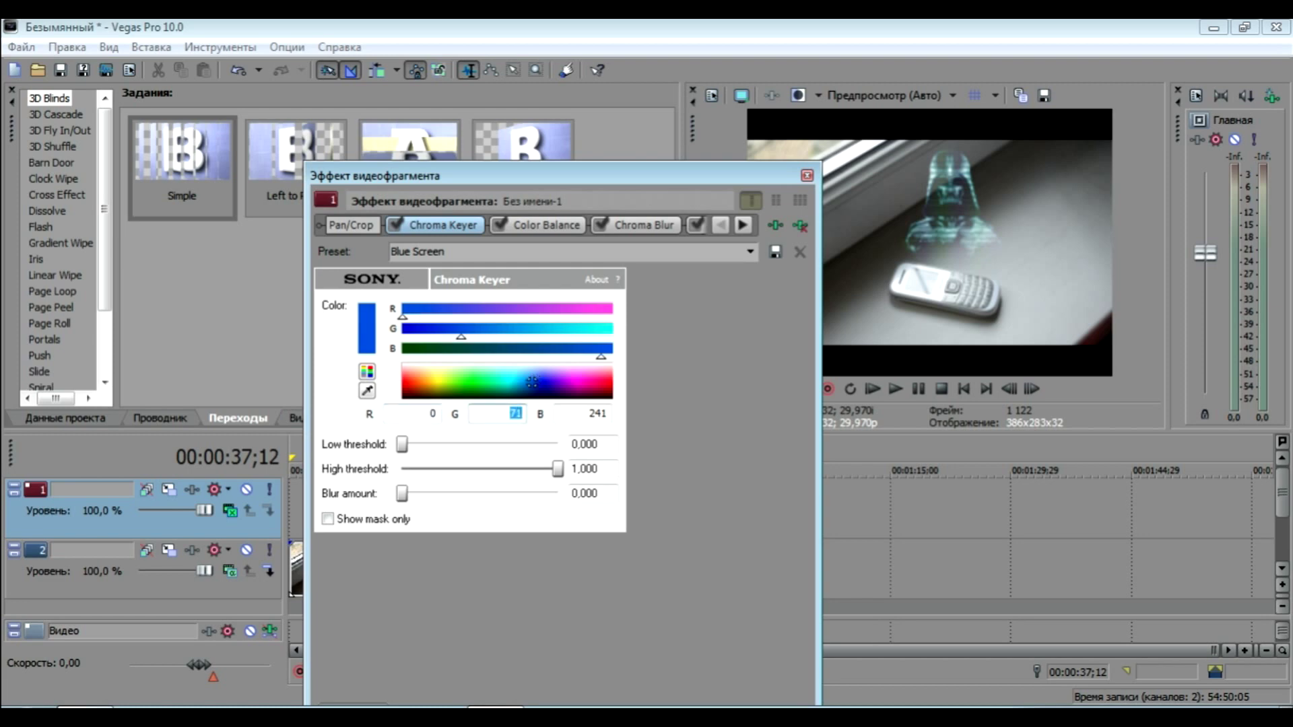
type("165")
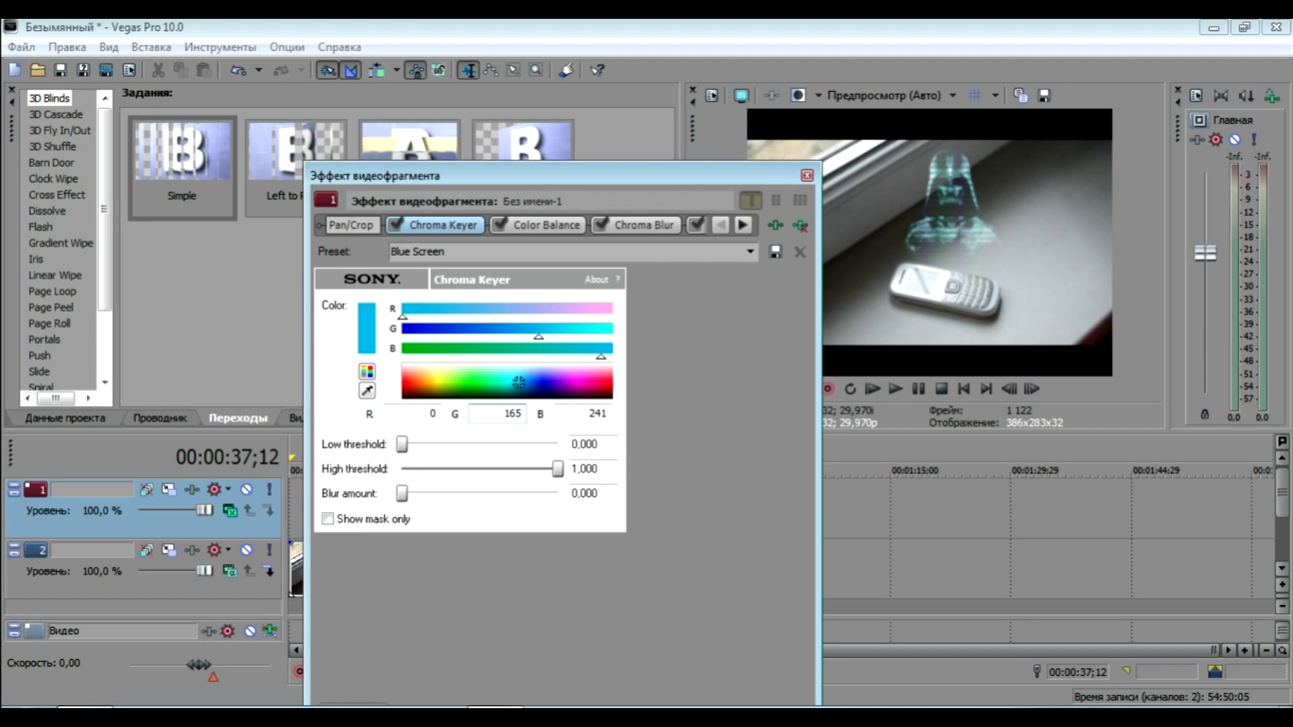
key("Tab")
type("182")
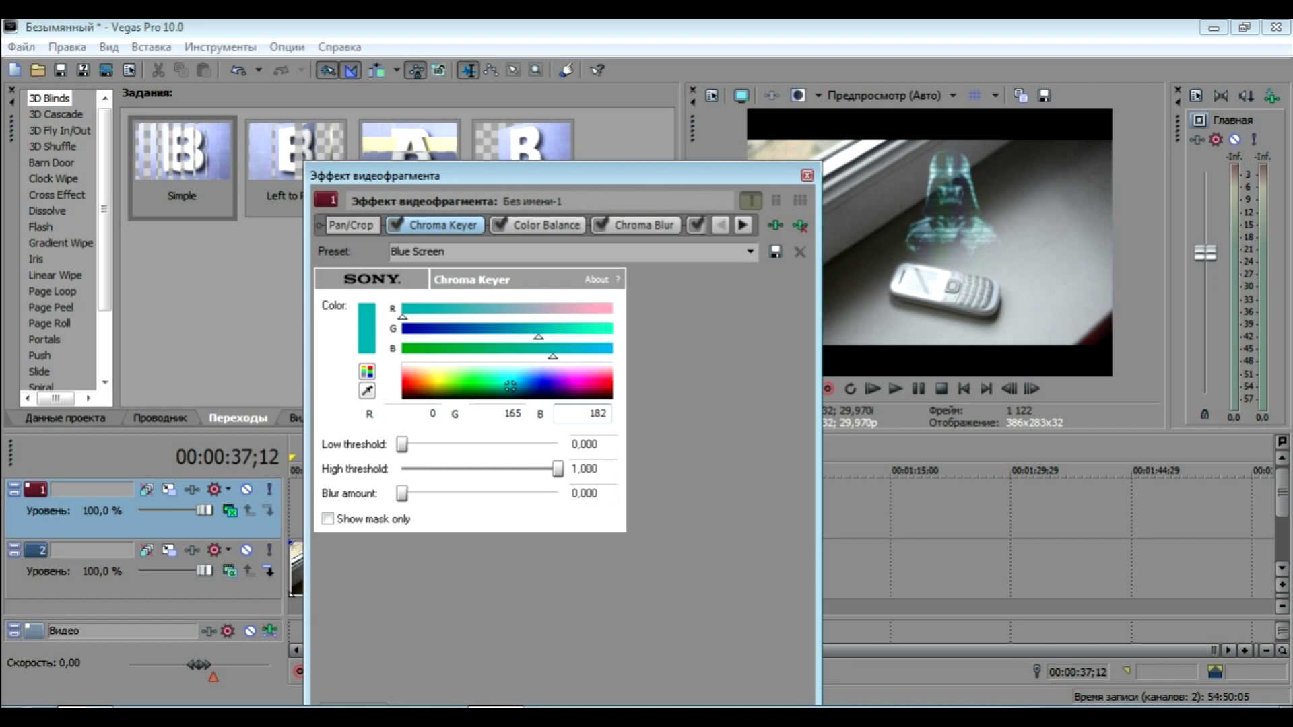
Try out the Chroma Keyer's low threshold, return it to 0.000 and lower the high threshold to 0.000
mouse_move(402, 444)
left_mouse_down()
mouse_move(465, 444)
mouse_move(402, 444)
left_mouse_up()
left_click_drag(402, 444, 558, 444)
left_click_drag(470, 445, 402, 444)
left_click_drag(557, 469, 402, 469)
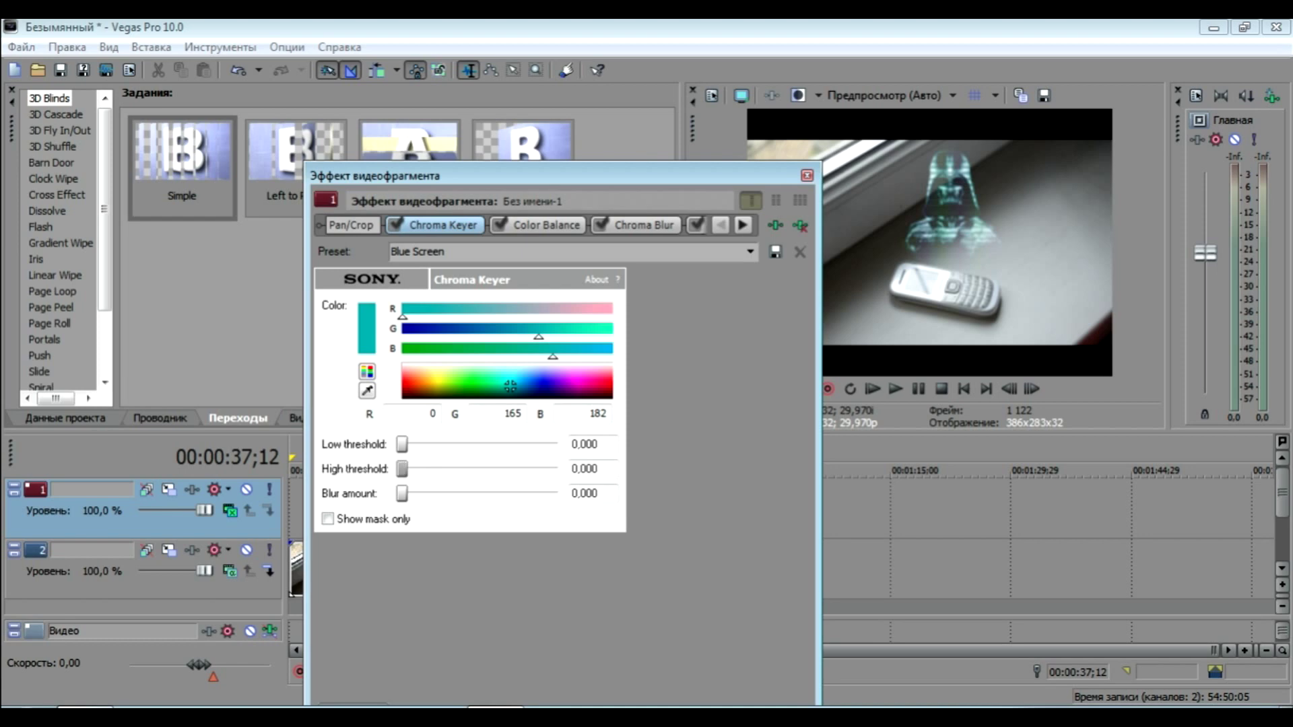
Raise the Chroma Keyer's blur amount to roughly a fifth of its range and briefly preview only the mask
left_click_drag(402, 494, 445, 494)
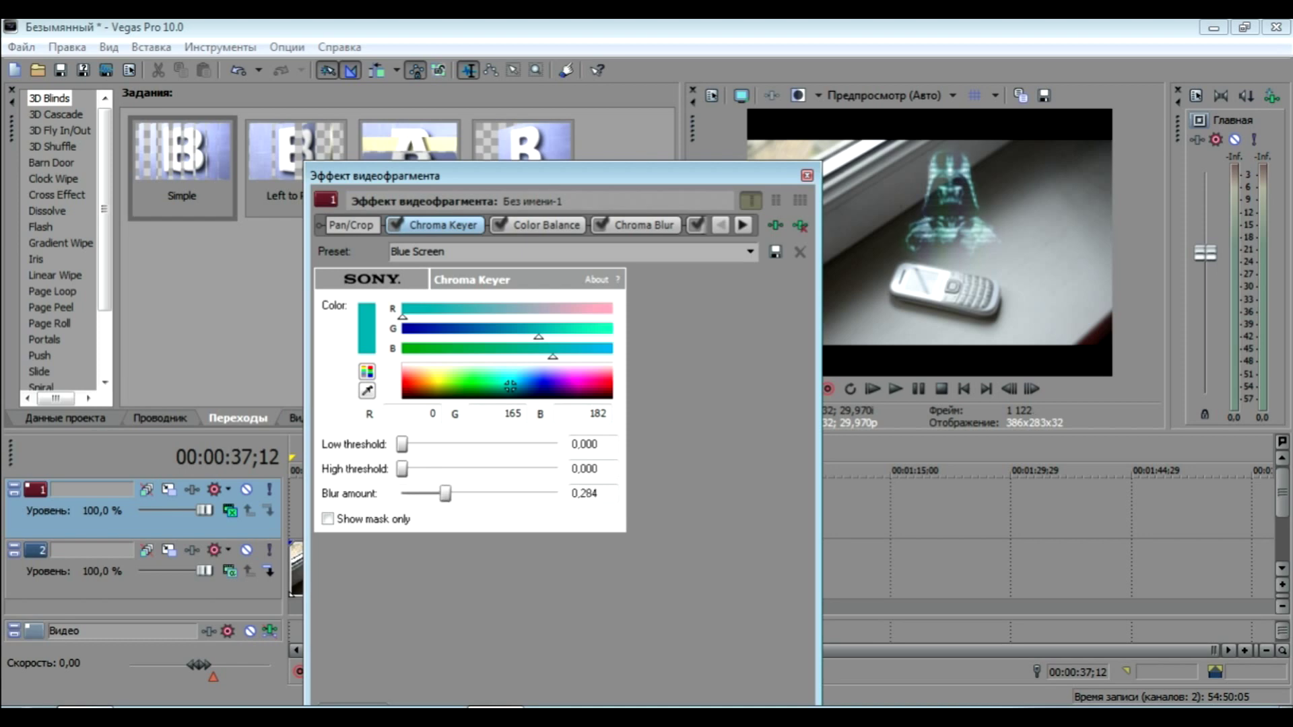
left_click_drag(446, 493, 434, 494)
left_click(597, 494)
mouse_move(434, 494)
left_mouse_down()
mouse_move(417, 493)
mouse_move(433, 494)
left_mouse_up()
left_click_drag(433, 493, 434, 494)
left_click(328, 519)
left_click(328, 519)
In the Color Balance effect, lower Red to about -0.0685 and raise Blue to about 0.0340
left_click(546, 226)
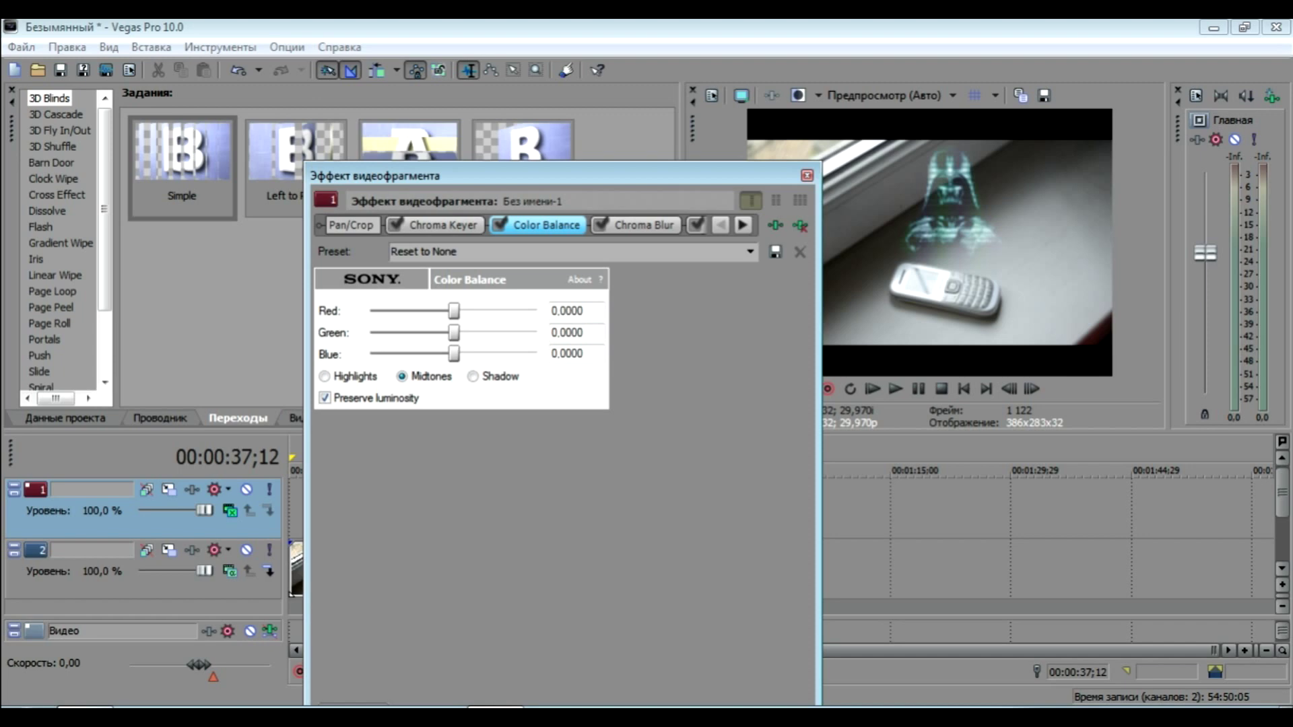
left_click_drag(454, 311, 445, 311)
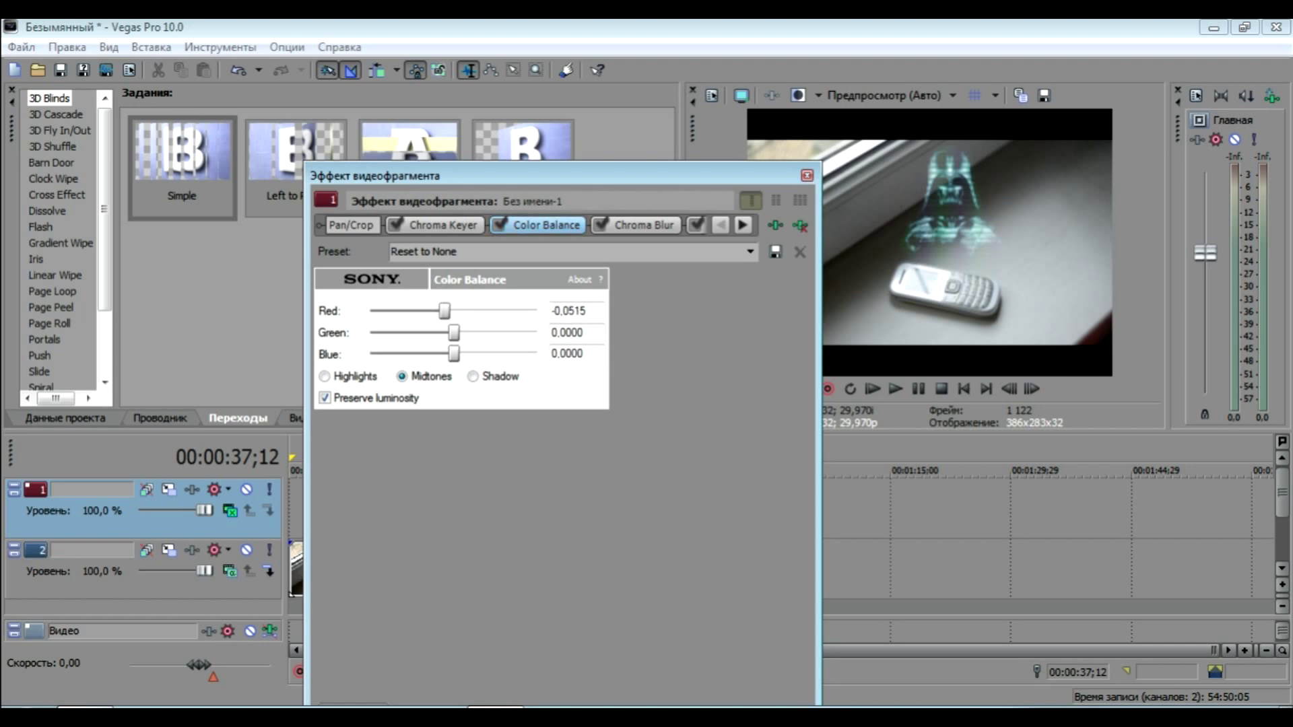
mouse_move(445, 312)
left_mouse_down()
mouse_move(415, 312)
mouse_move(461, 311)
mouse_move(437, 311)
left_mouse_up()
key("Left")
key("Left")
key("Right")
key("Right")
mouse_move(454, 353)
left_mouse_down()
mouse_move(440, 354)
mouse_move(459, 354)
left_mouse_up()
Compare the Color Balance with and without Preserve luminosity, keep it enabled, and apply the balance to Shadow
left_click(324, 397)
left_click(324, 397)
left_click(325, 398)
left_click(325, 398)
left_click(325, 398)
left_click(325, 399)
left_click(473, 377)
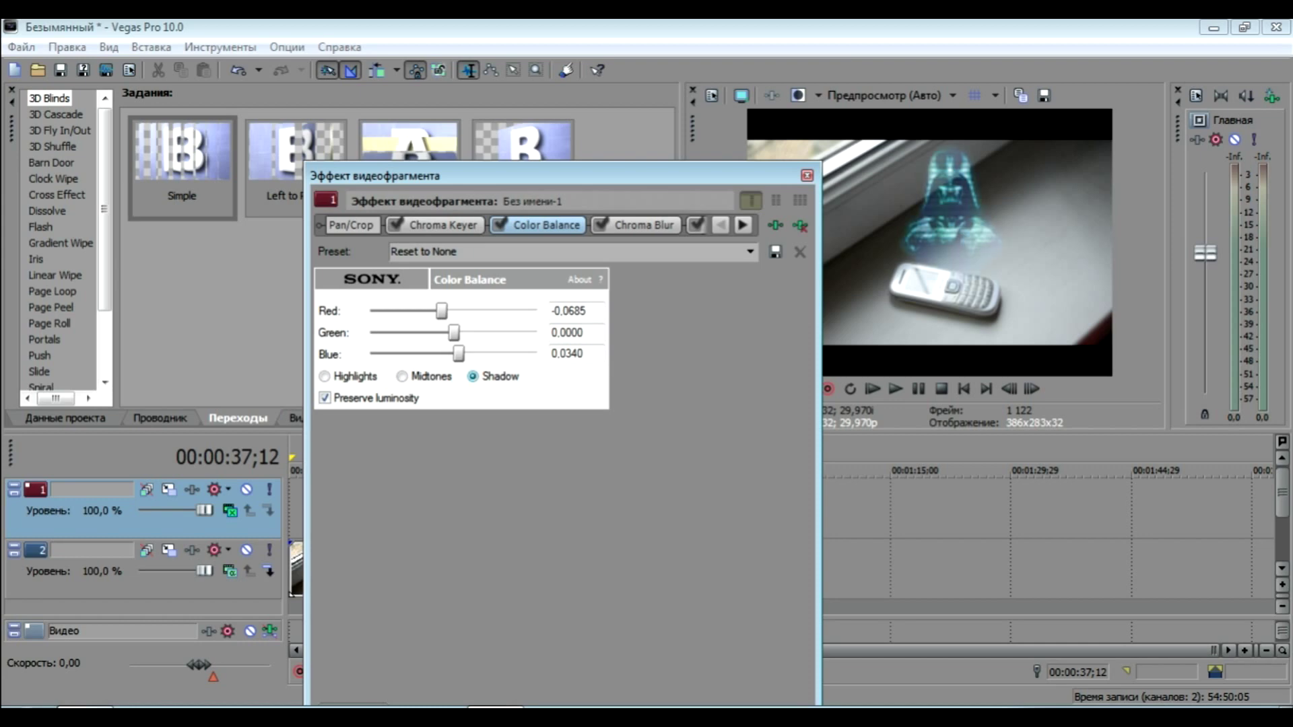
Move the effects window clear of the preview, compare the Highlights and Midtones ranges, and return to Shadow
left_click_drag(559, 176, 373, 219)
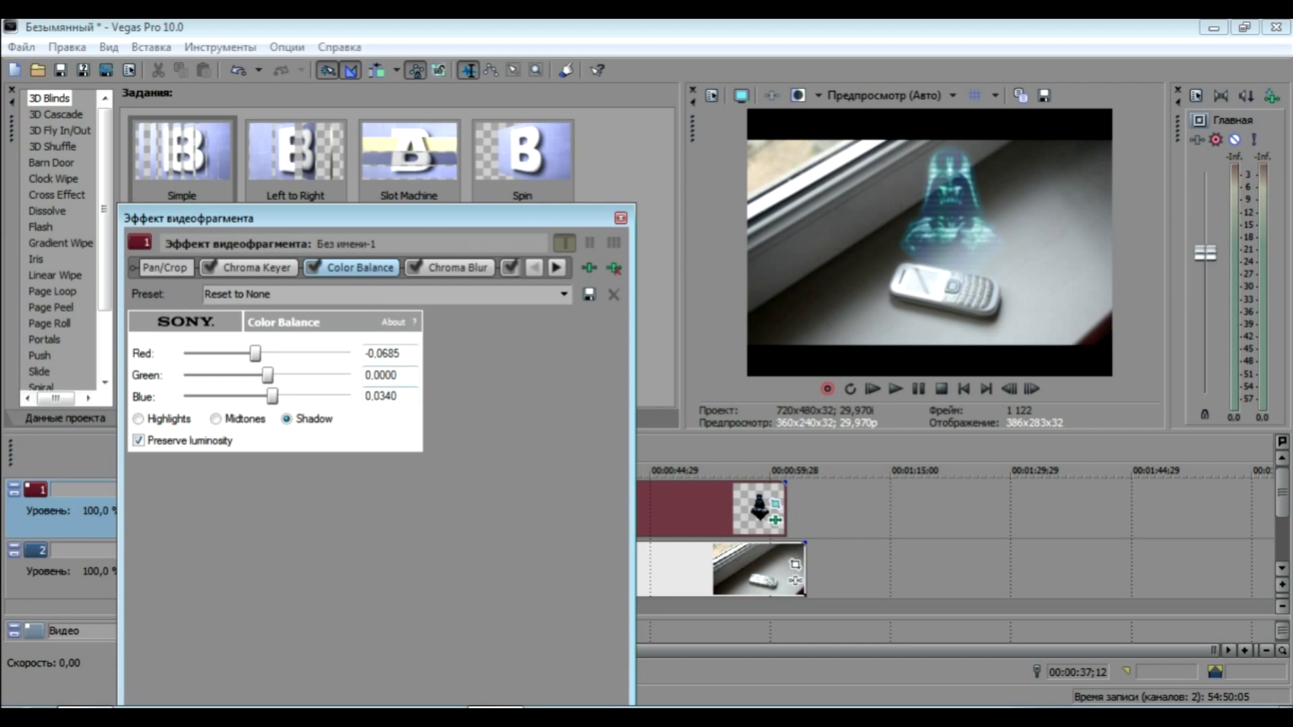
left_click(138, 419)
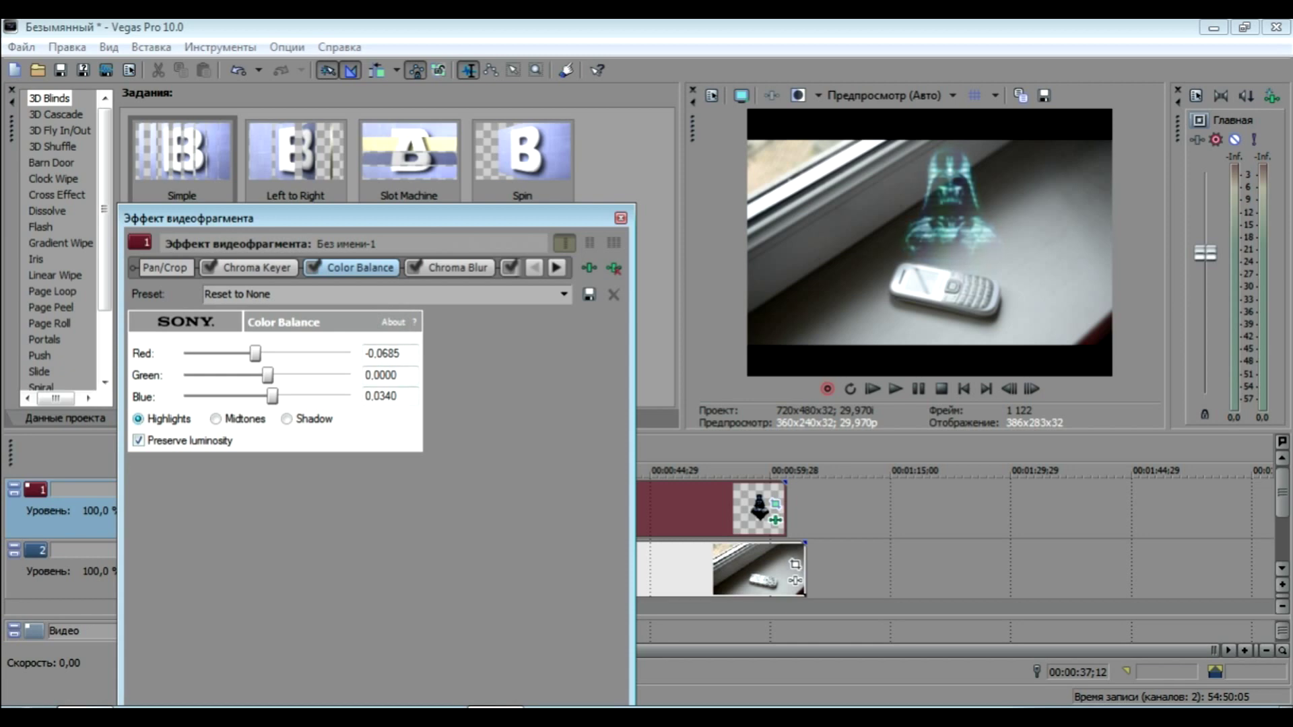
left_click(215, 419)
left_click(287, 419)
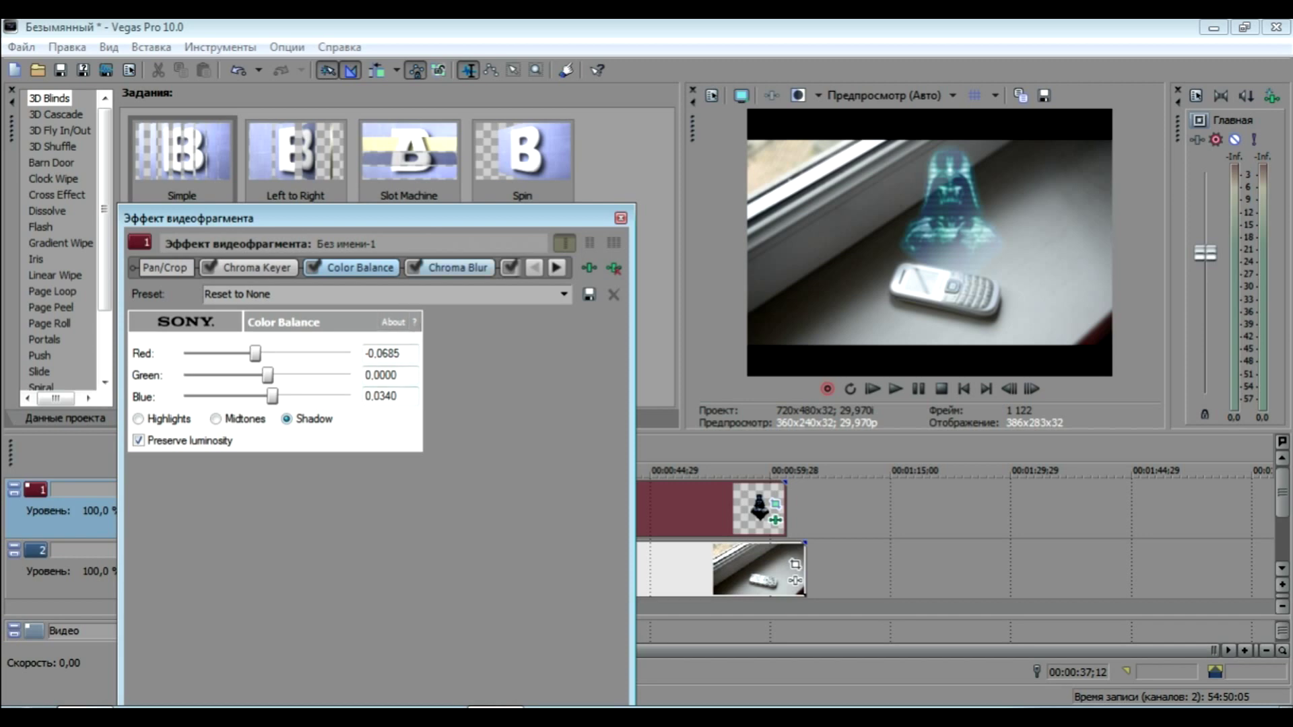
Set the Chroma Blur effect to about 2.547 horizontal pixels and 3.833 vertical pixels
left_click(457, 268)
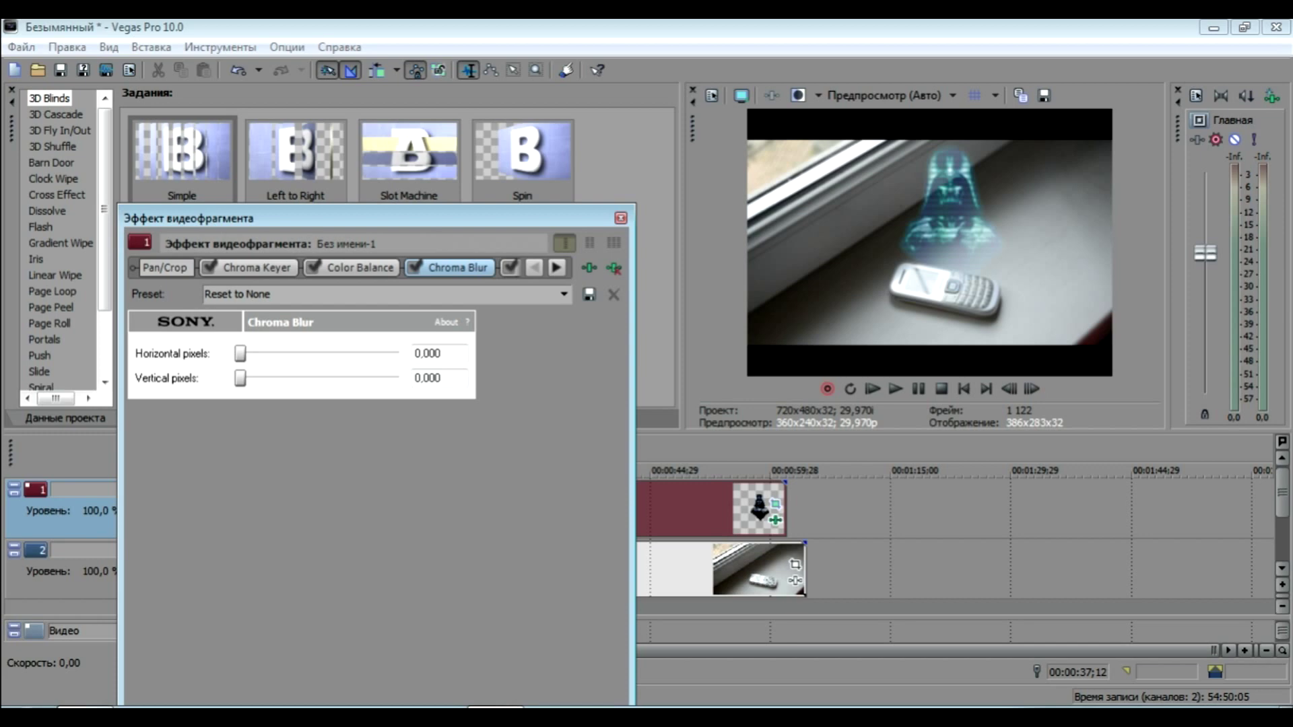
left_click_drag(241, 353, 340, 354)
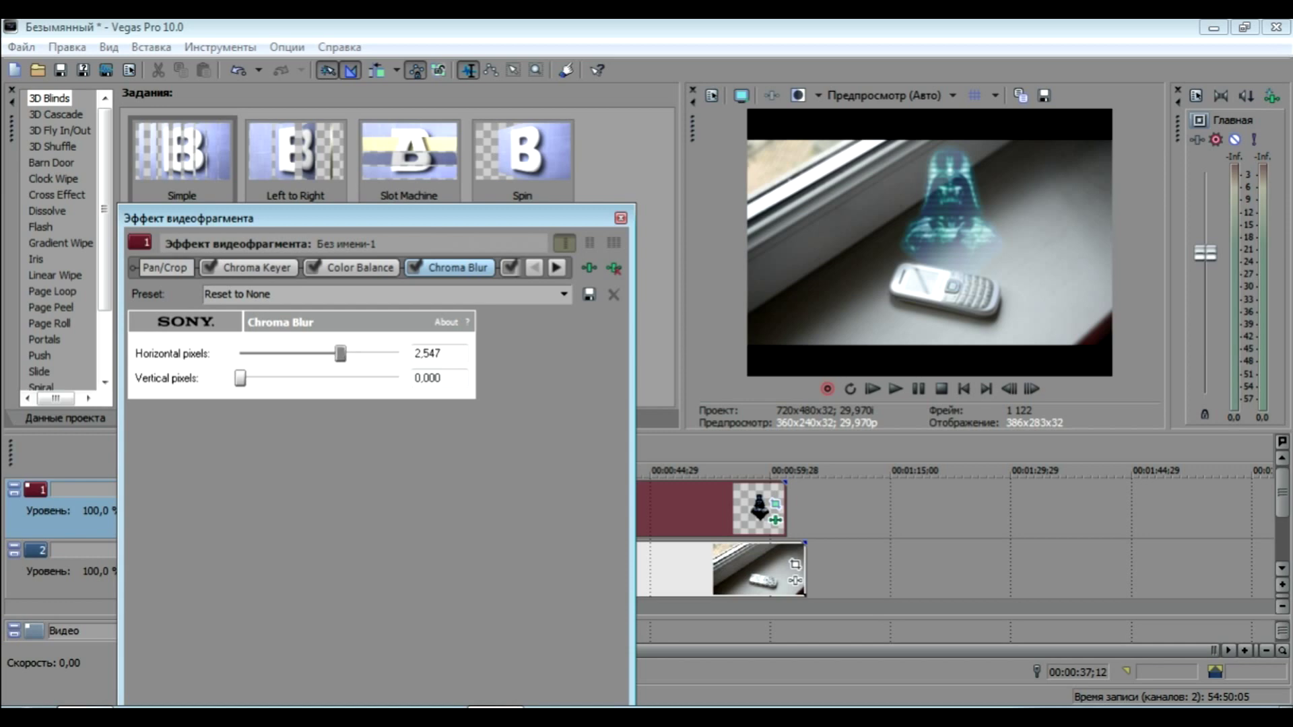
left_click_drag(240, 378, 392, 378)
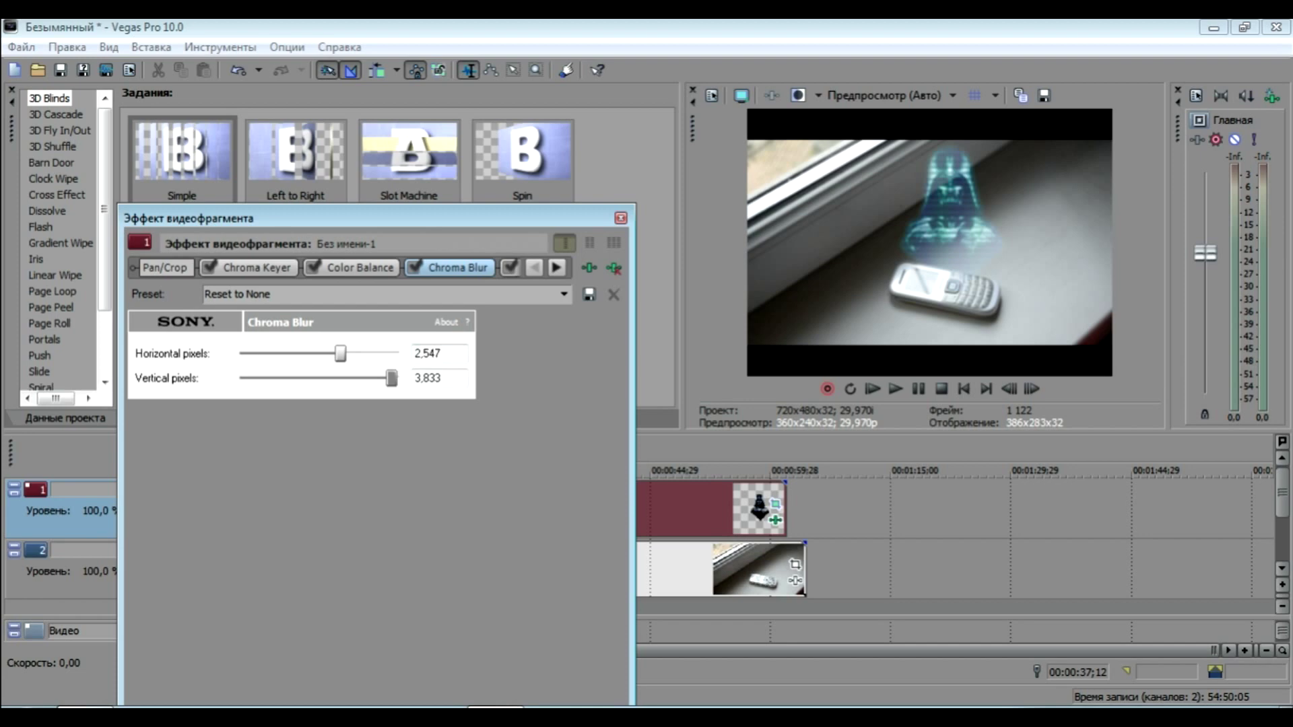
Show the Color Curves effect's settings in the clip's effect chain
left_click(556, 268)
left_click(556, 268)
left_click(557, 268)
left_click(557, 267)
left_click(556, 267)
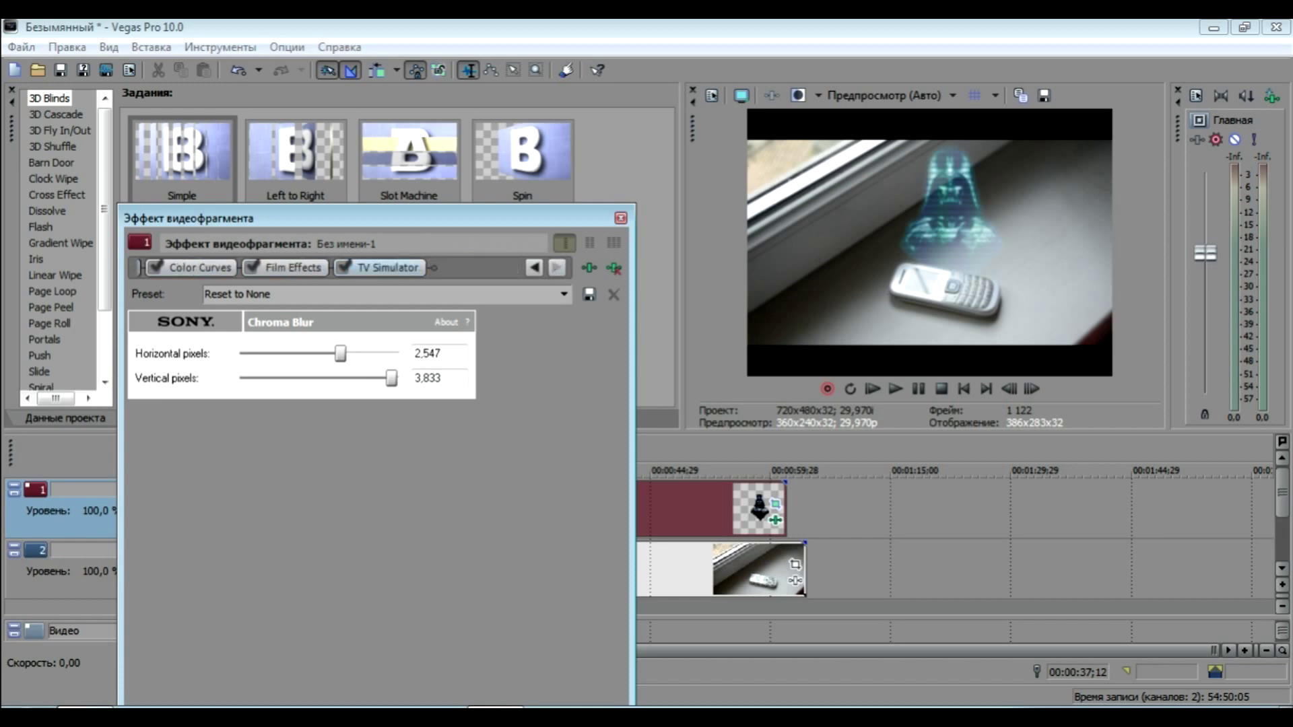
left_click(534, 267)
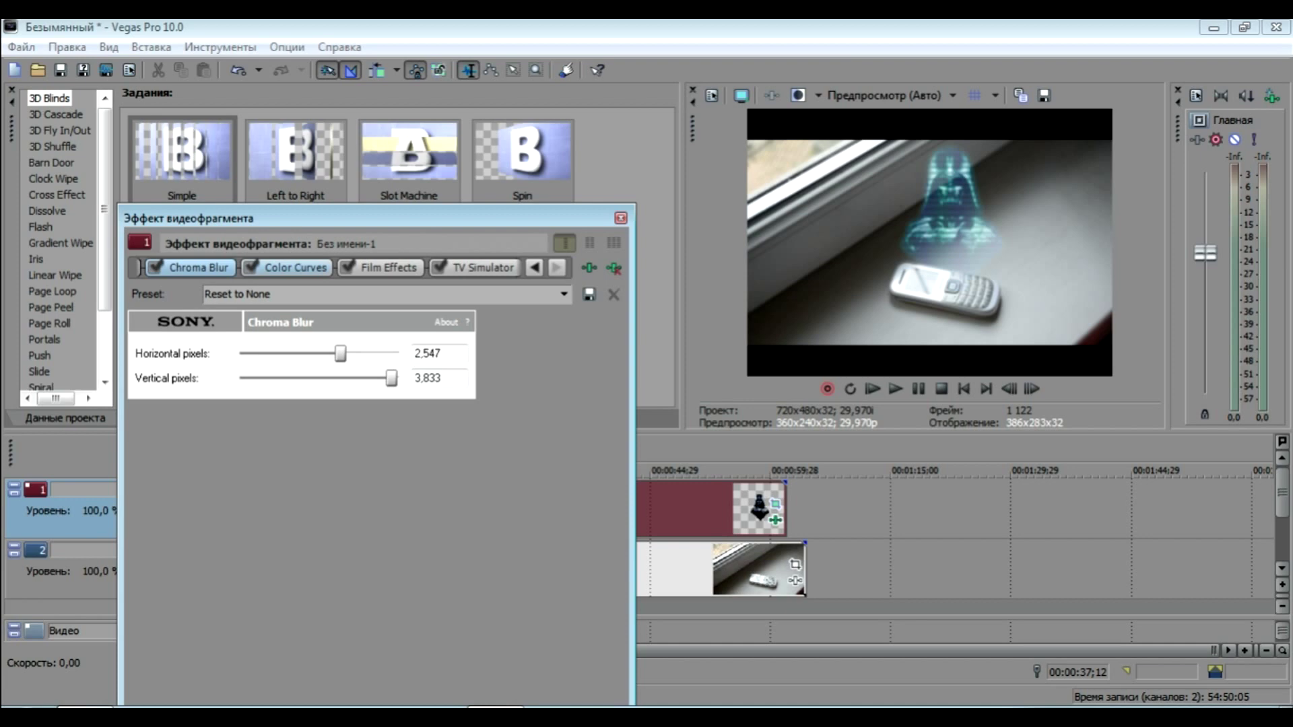
left_click(294, 268)
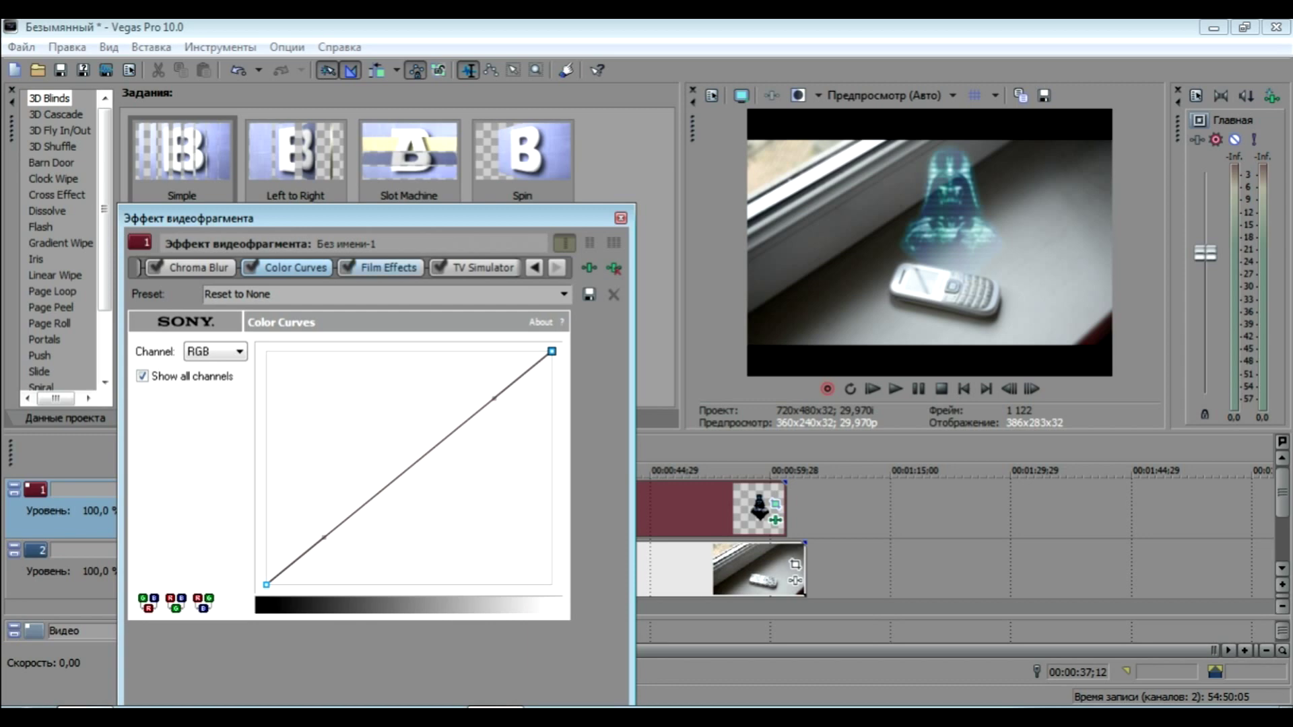
In the Film Effects effect, set Grain to about 0.058 and Tint to about 0.018, keeping the existing tint color
left_click(382, 268)
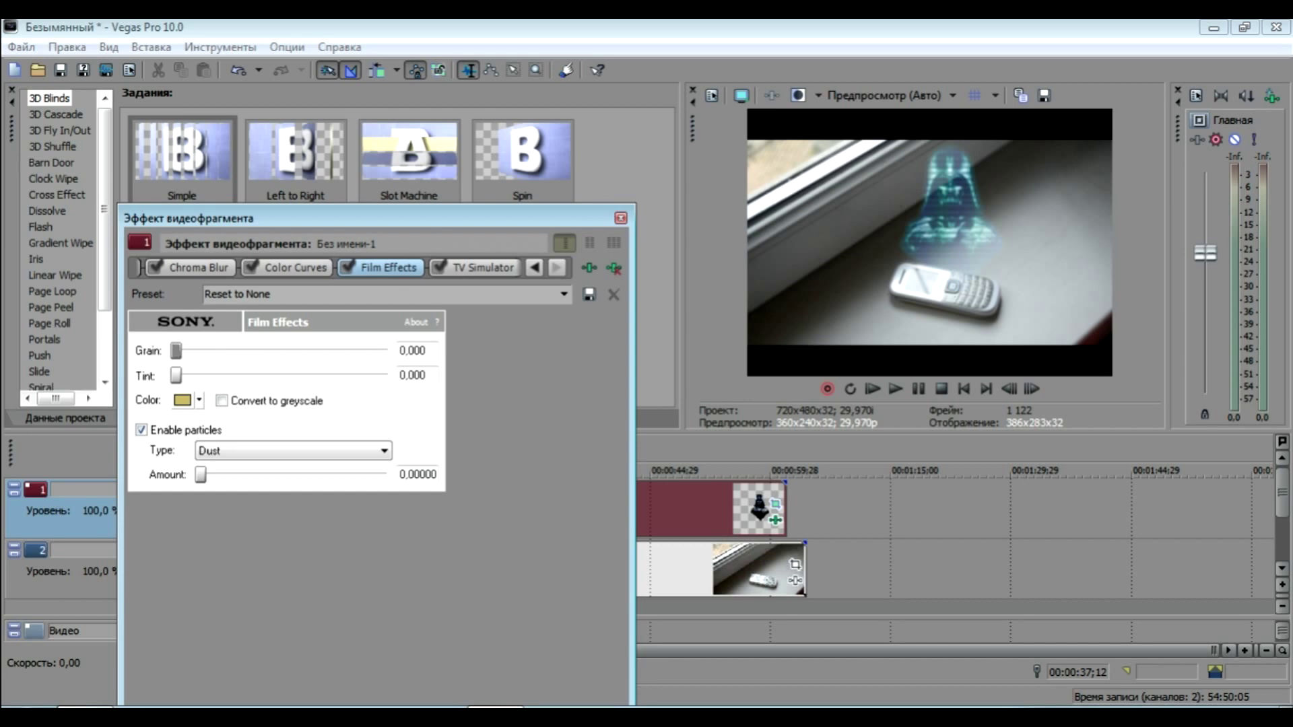
left_click_drag(176, 351, 183, 351)
key("Right")
key("Right")
key("Right")
left_click_drag(188, 351, 188, 351)
left_click_drag(176, 376, 179, 376)
left_click(199, 401)
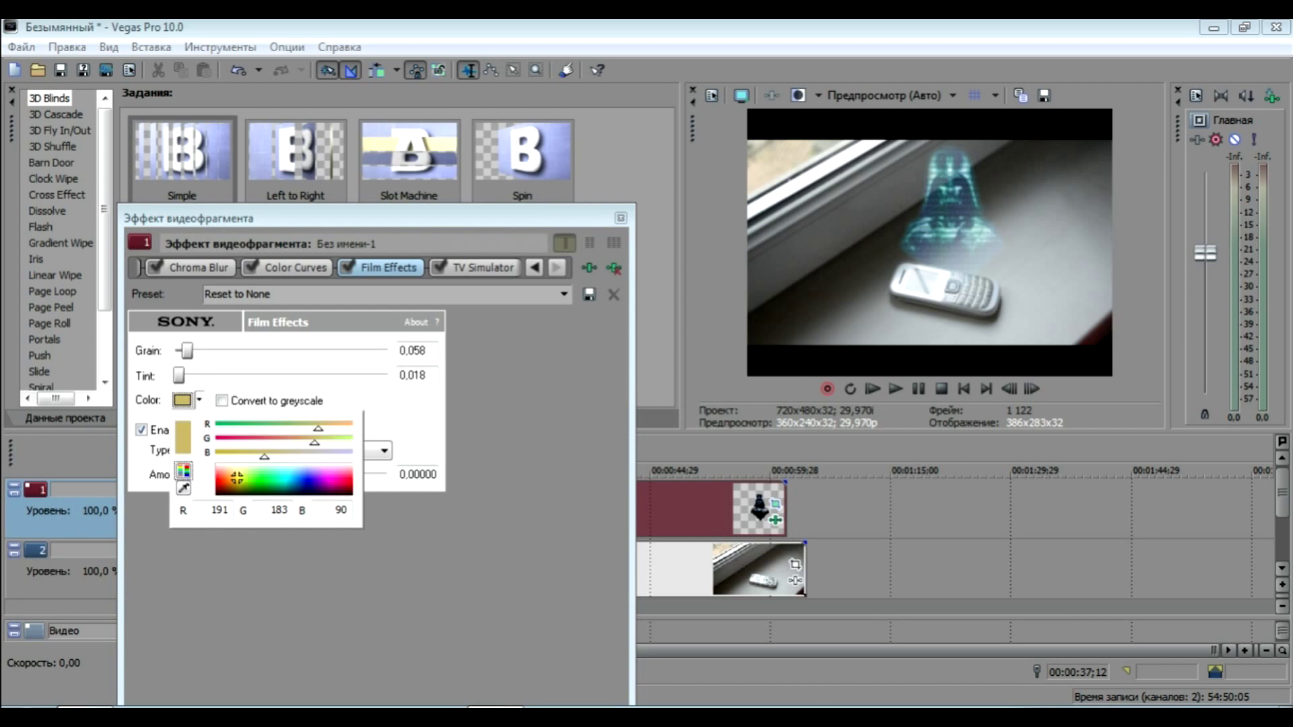
key("Escape")
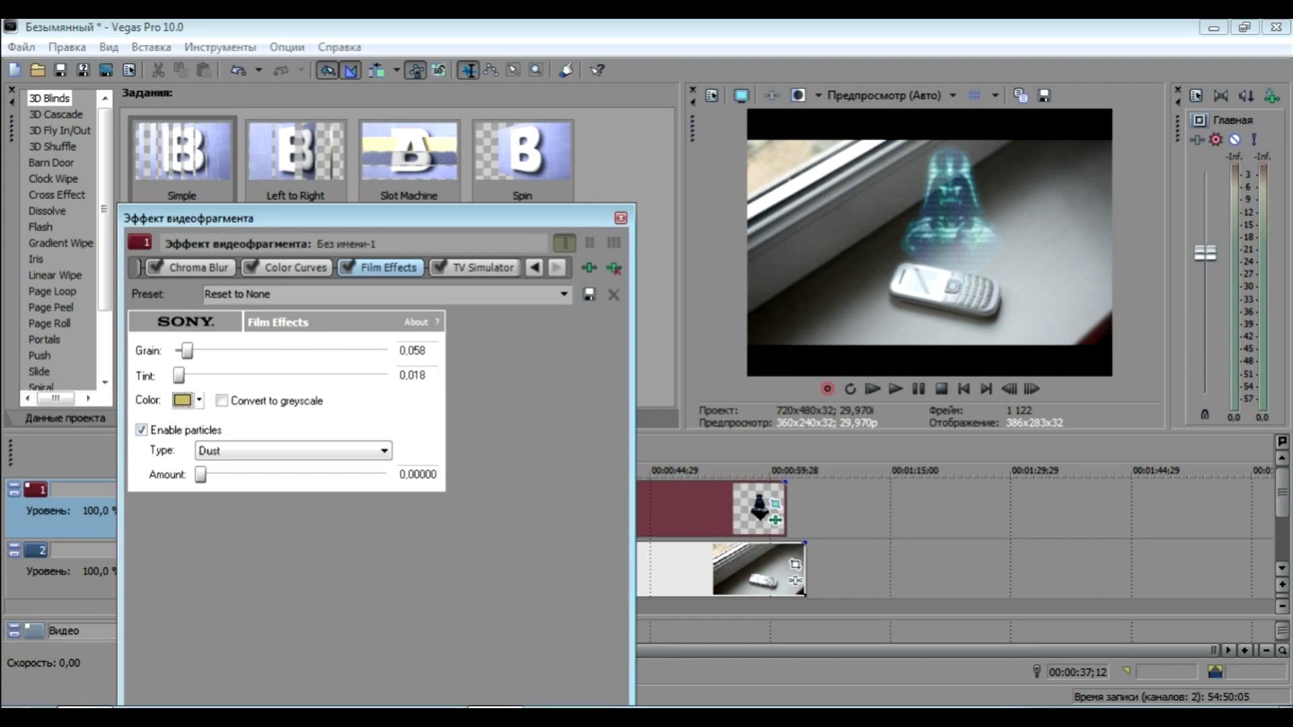
In the Film Effects effect, try the Flicker, Jitter and Scratches particle types and return to Dust with particles enabled
left_click(141, 430)
left_click(141, 430)
left_click(141, 430)
left_click(293, 451)
left_click(269, 480)
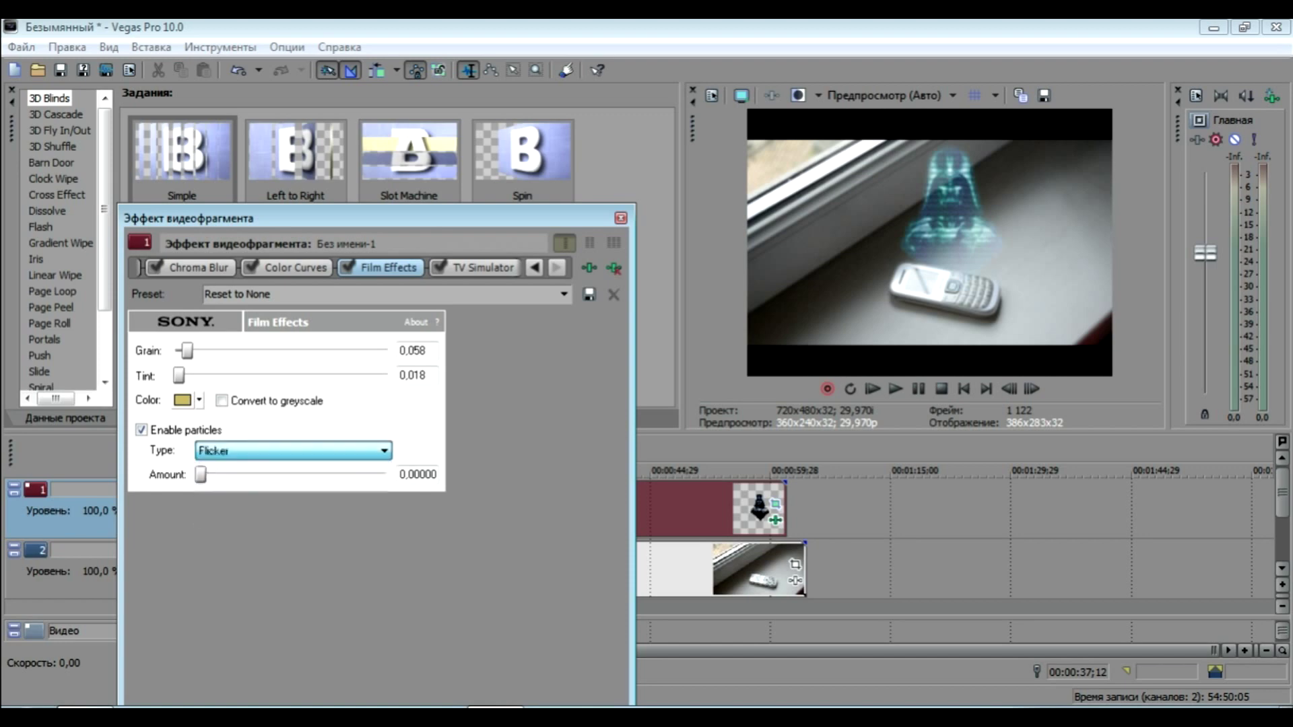
key("alt+Down")
key("Down")
key("Down")
key("Return")
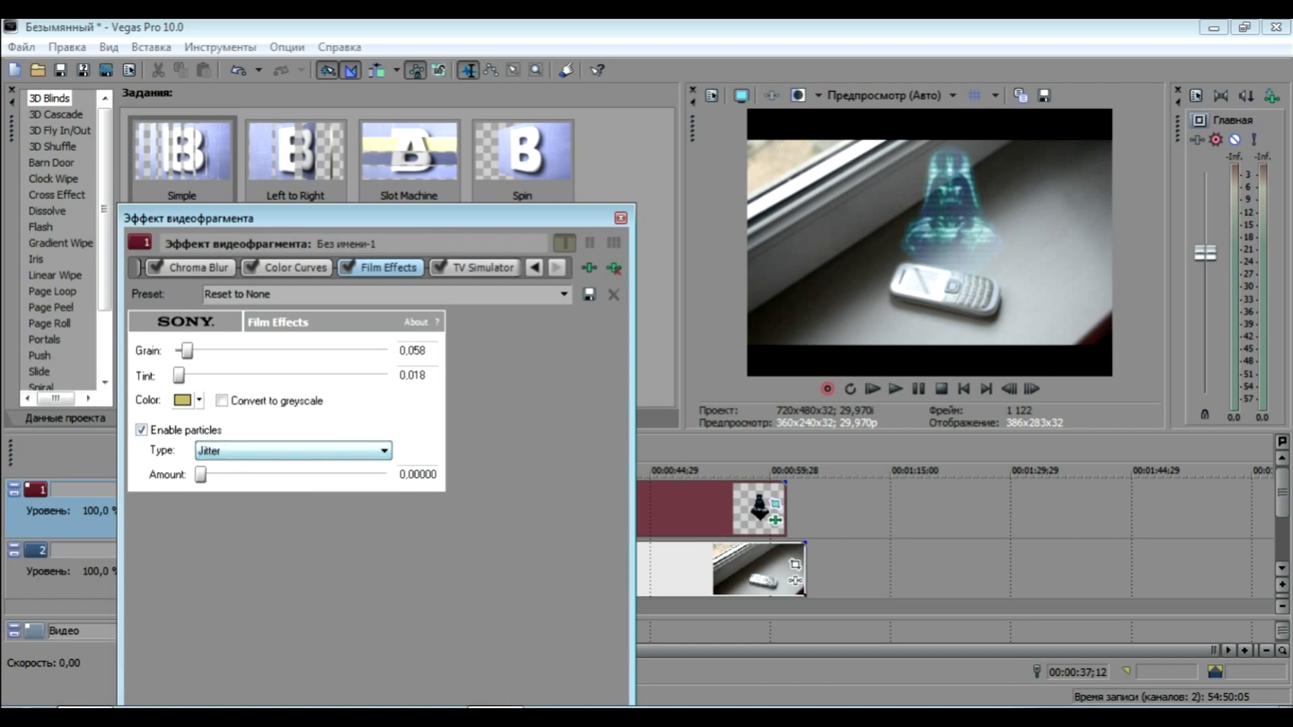
key("alt+Down")
key("Down")
key("Return")
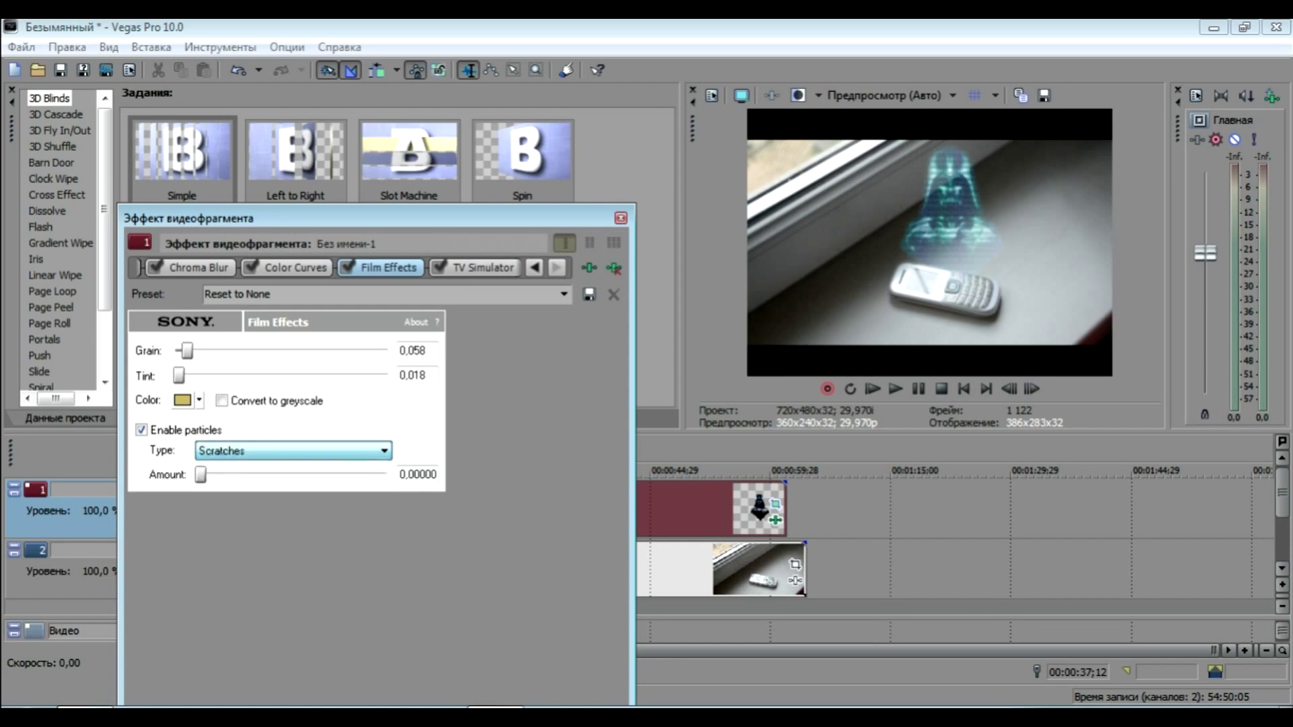
key("alt+Down")
key("Up")
key("Up")
key("Up")
key("Return")
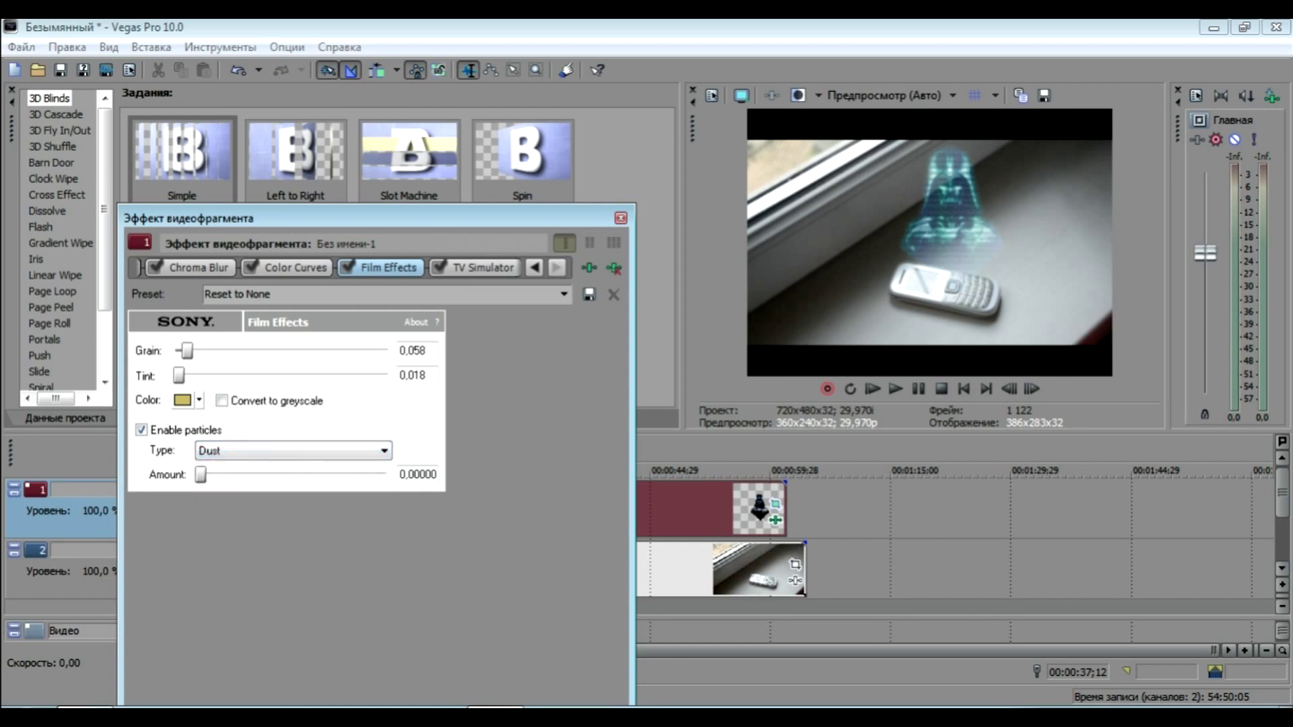
In the TV Simulator effect, set Line sync to 0.9600
left_click(482, 268)
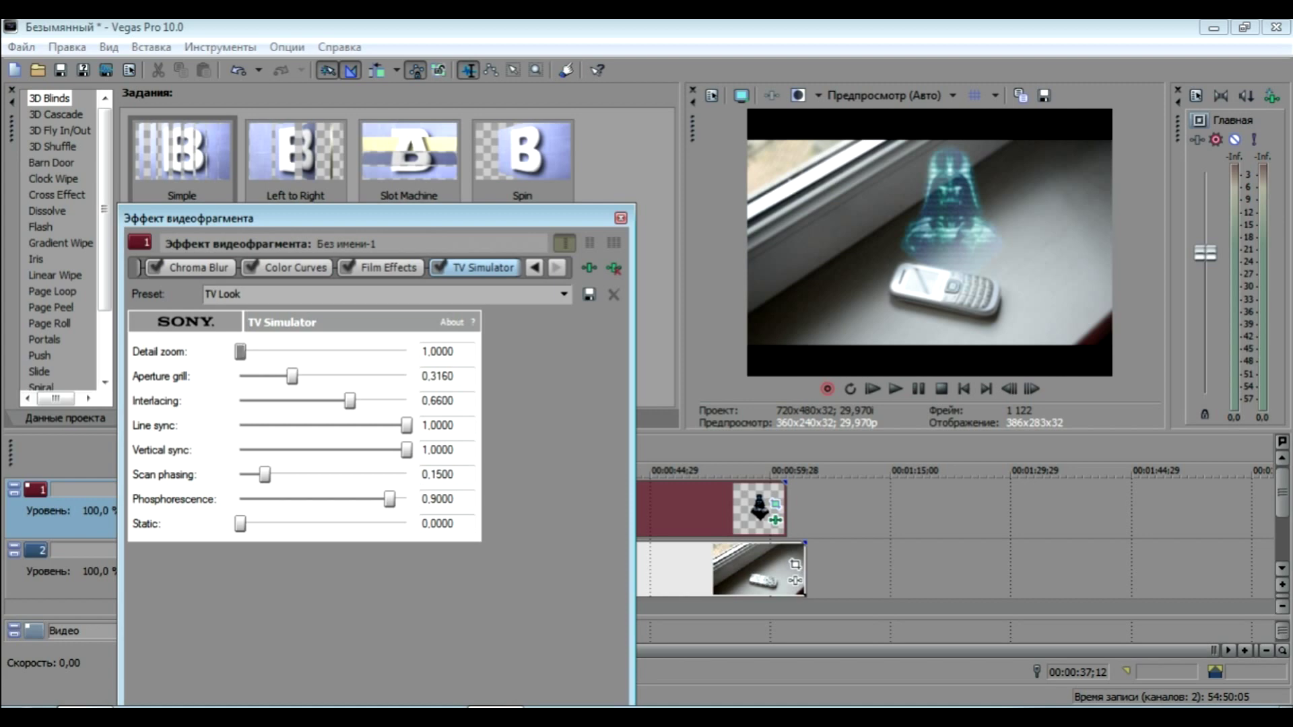
left_click_drag(407, 425, 399, 425)
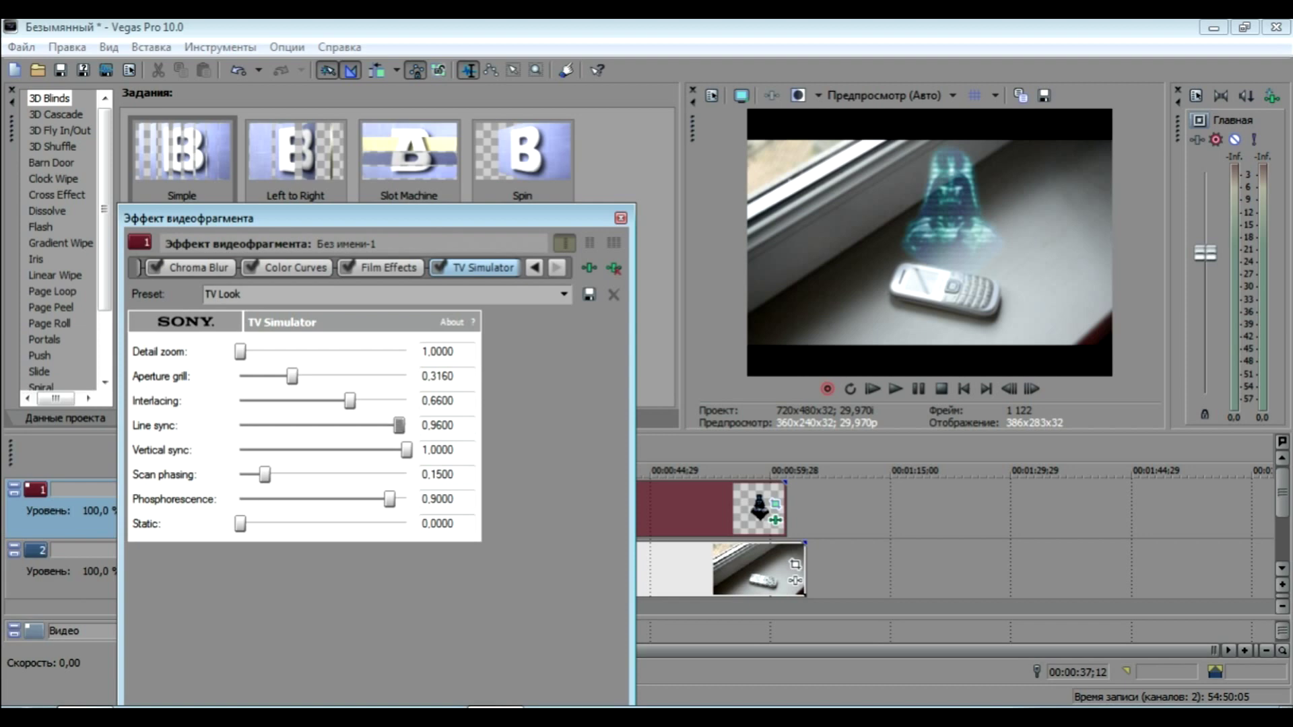
In the Color Curves effect, bow the upper part of the RGB curve upward to brighten the hologram, and close the effects window
left_click(295, 268)
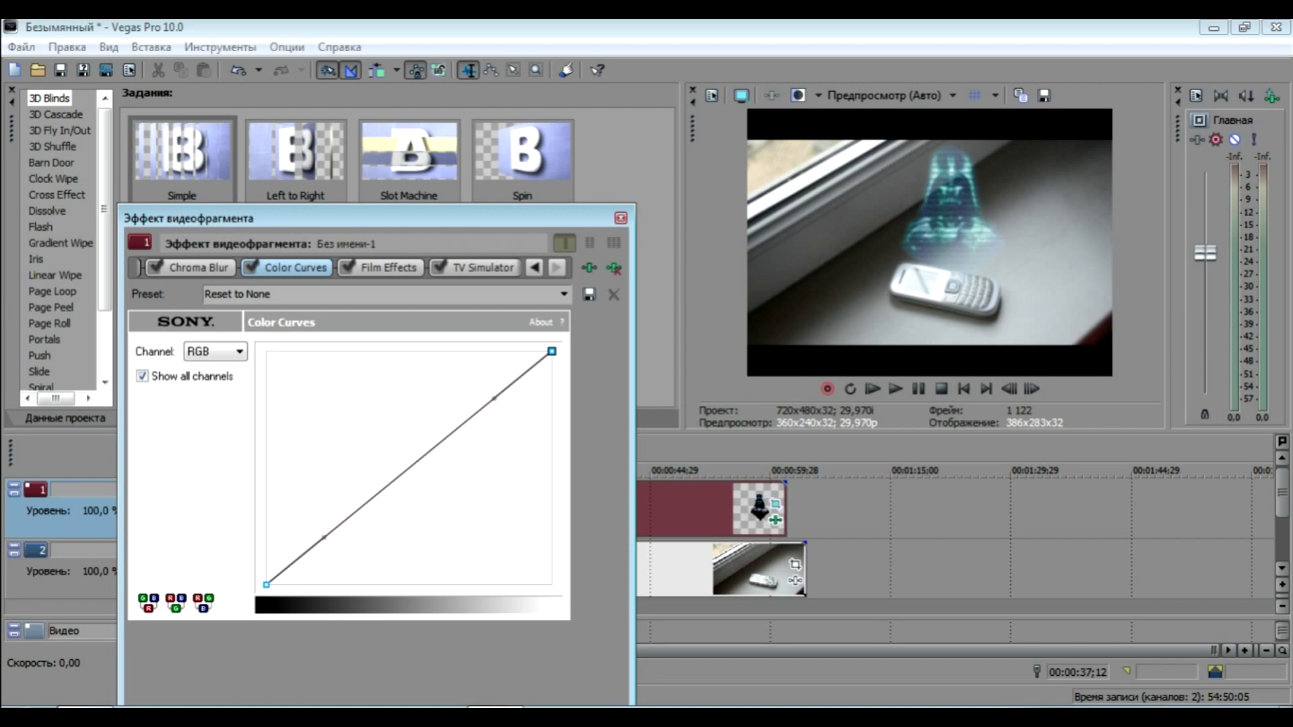
left_click_drag(494, 399, 401, 366)
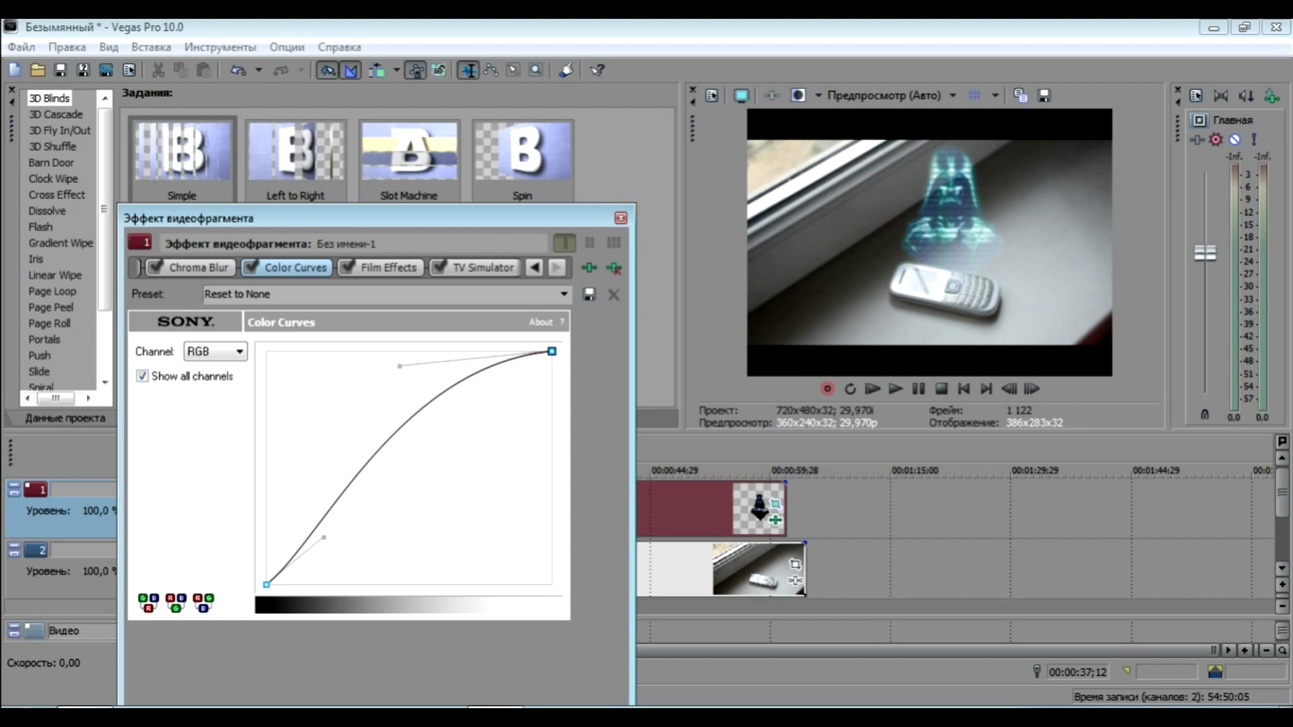
left_click_drag(400, 366, 401, 362)
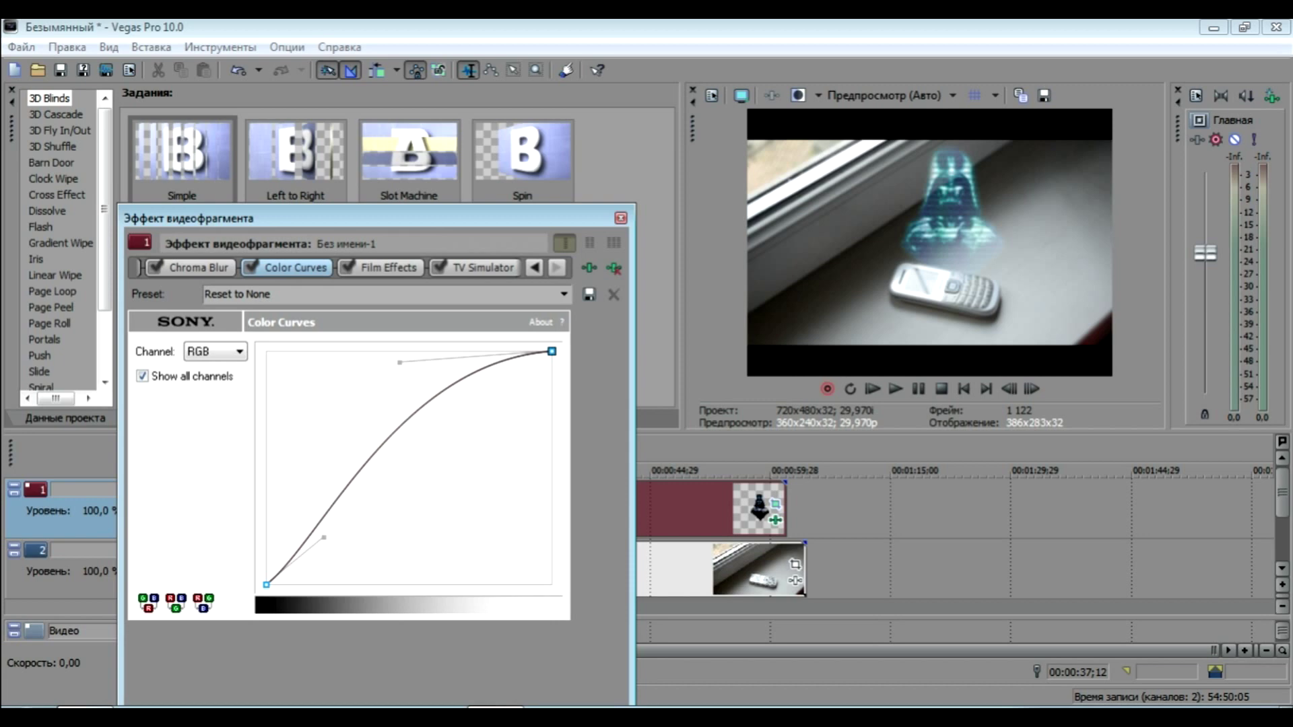
left_click(620, 218)
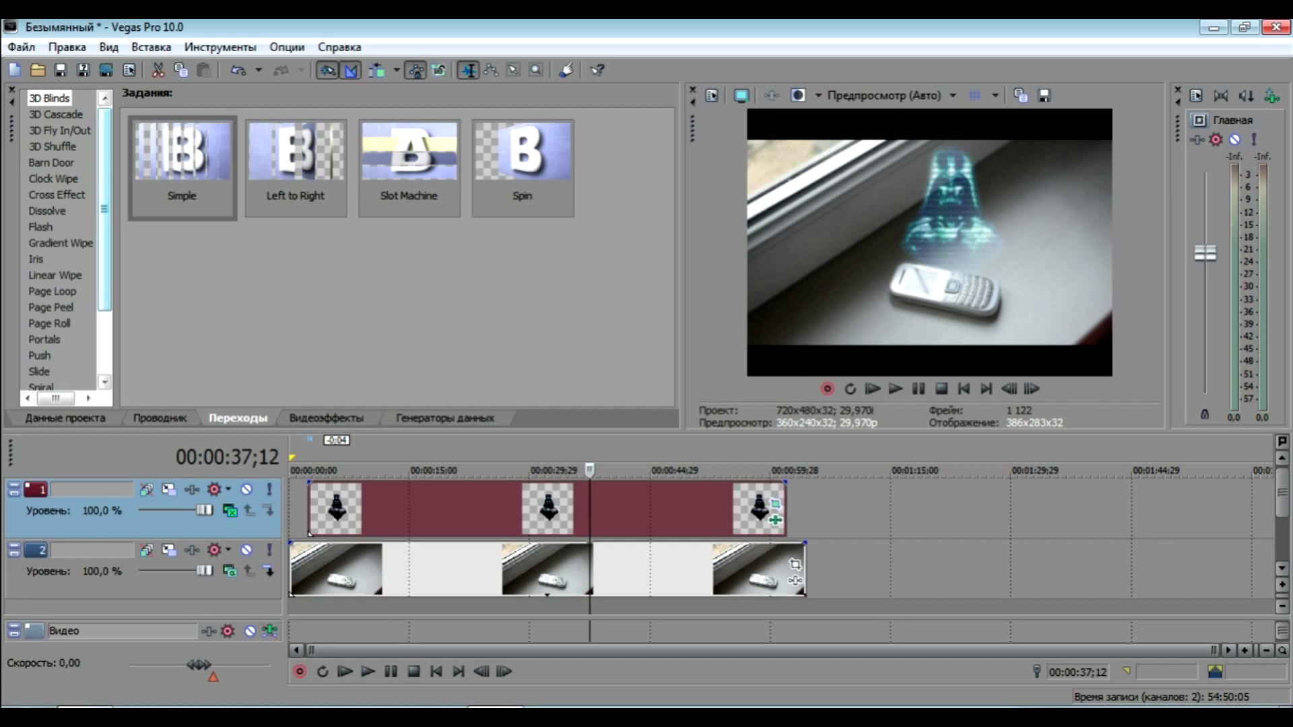
Play the composite from the beginning of the timeline for several seconds to review the hologram, and stop playback
left_click(293, 509)
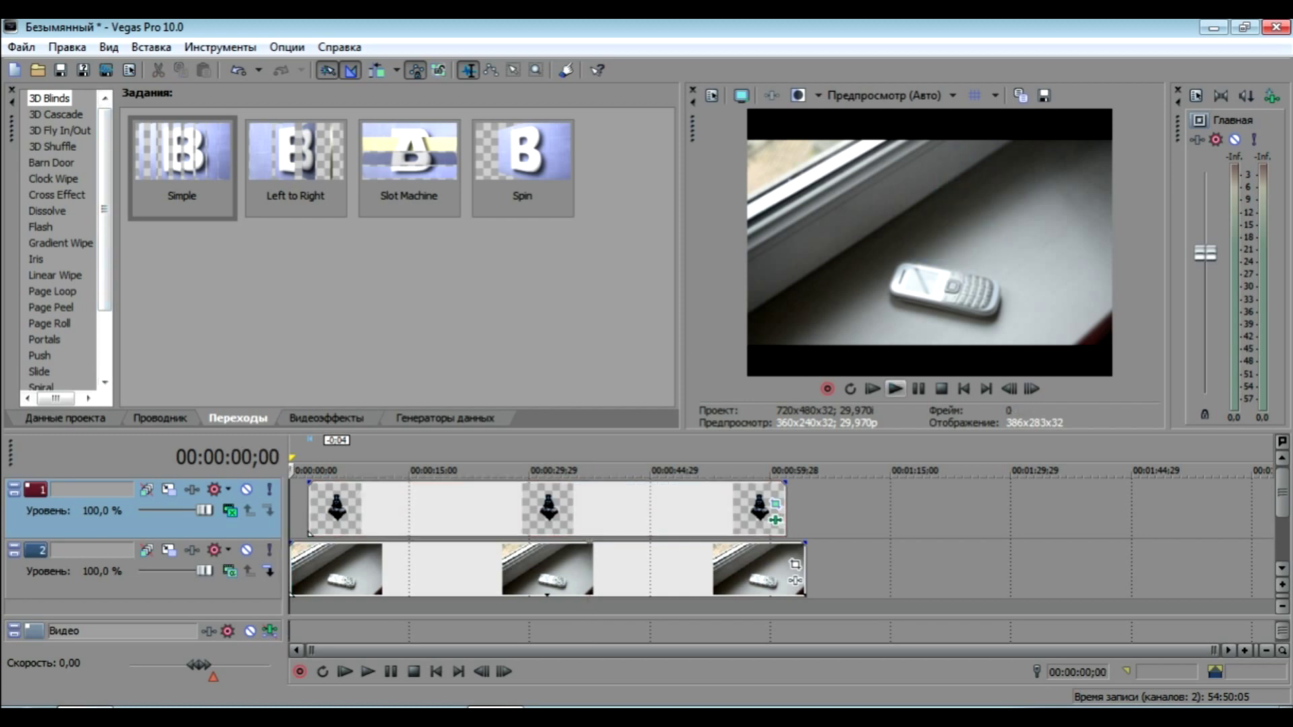
key("space")
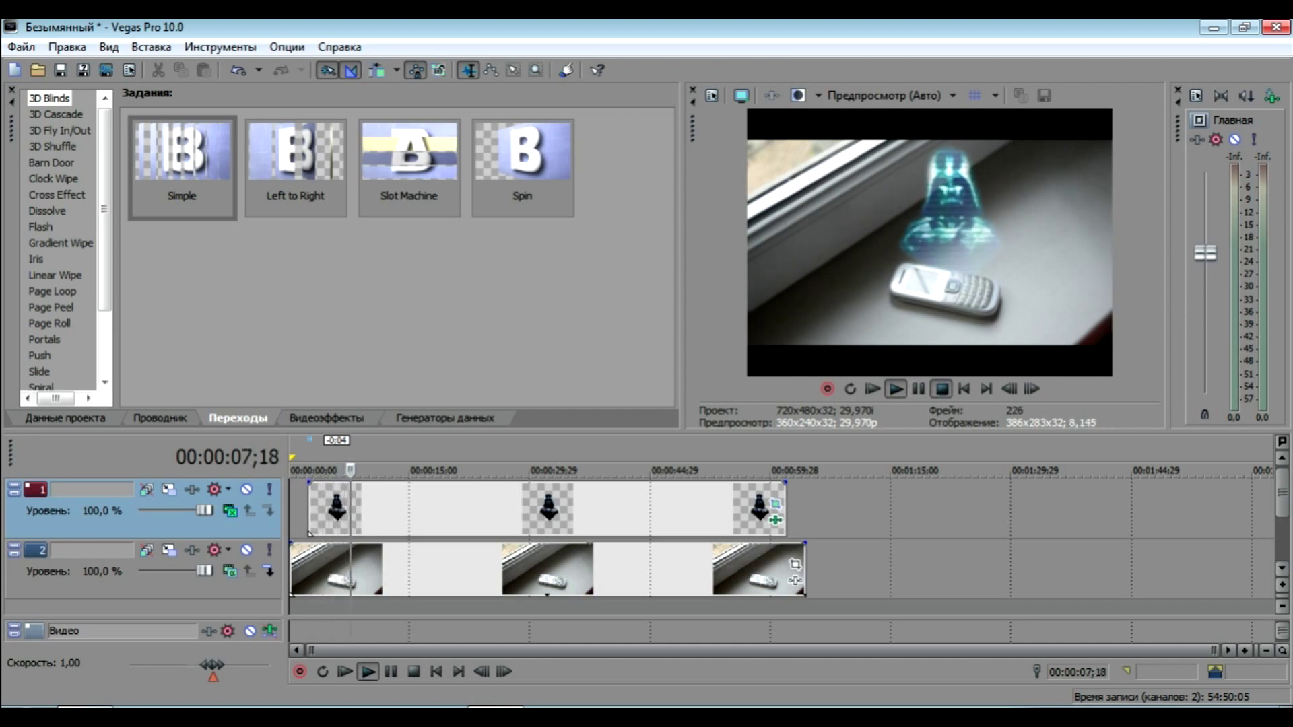
key("space")
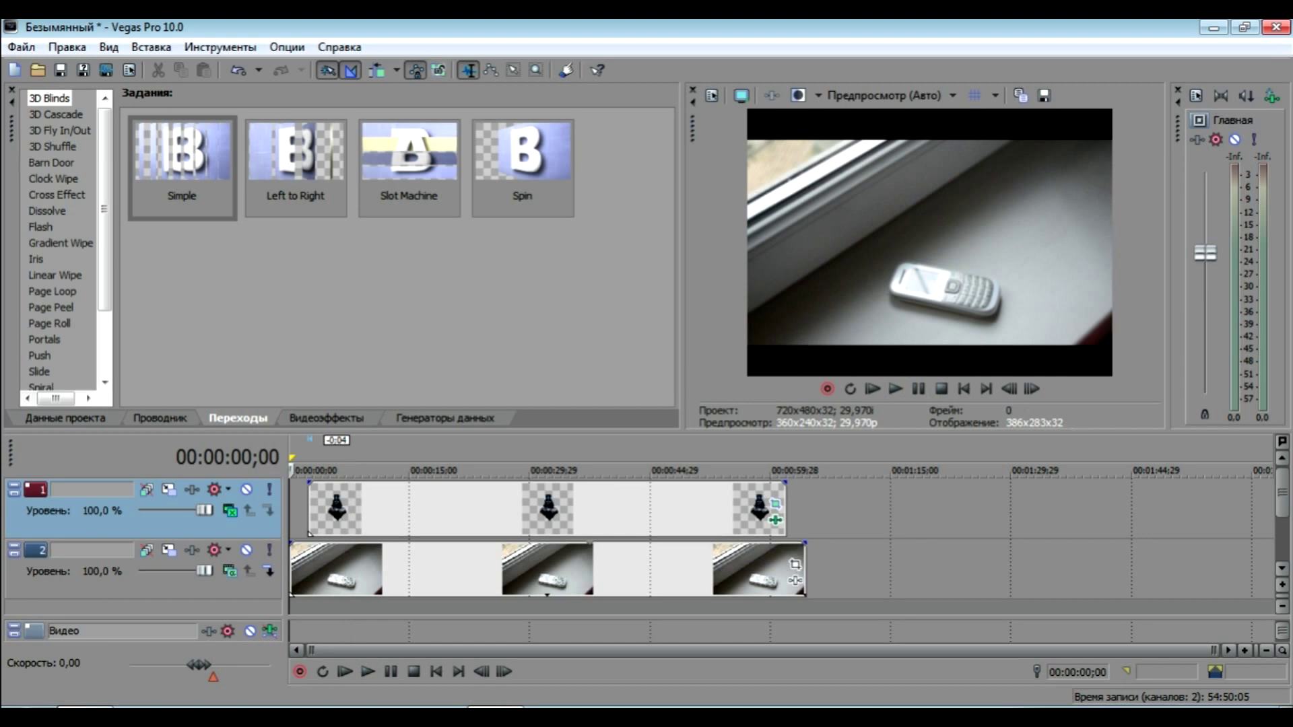
In the Darth Vader clip's pan/crop settings, shift the crop frame slightly to the right so the hologram moves left over the phone
left_click(775, 504)
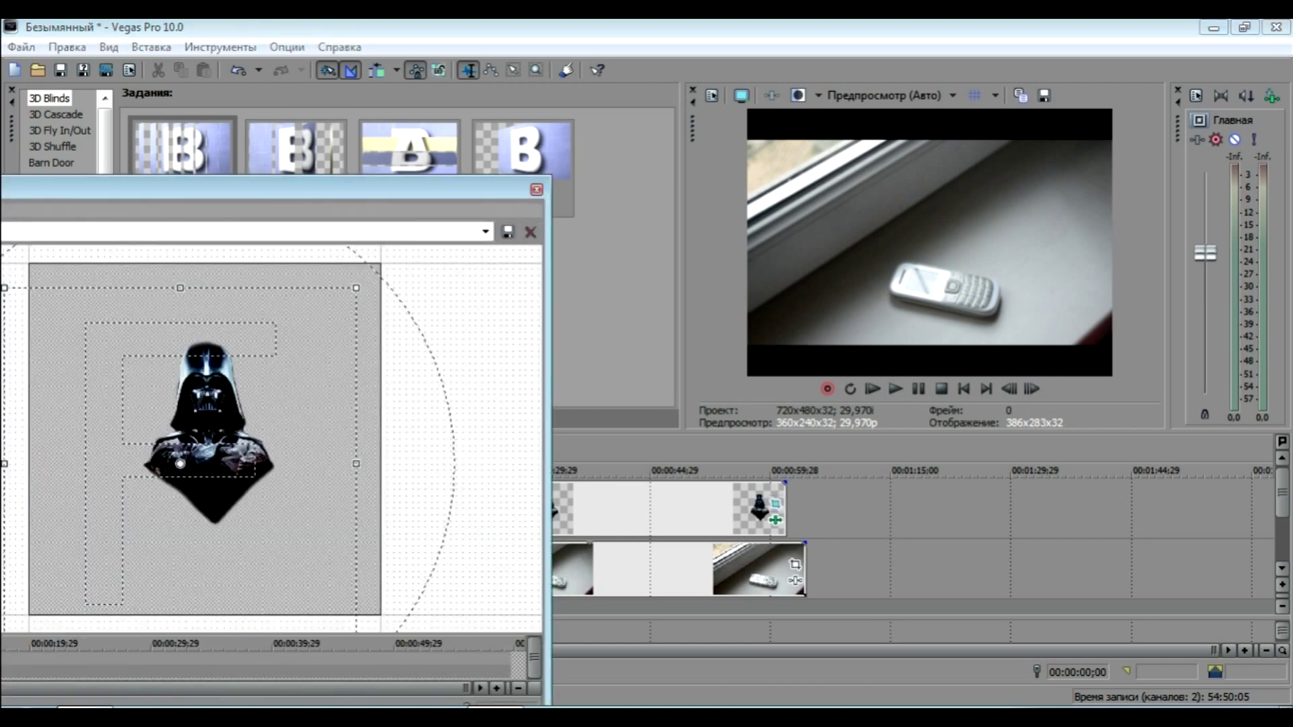
left_click(624, 510)
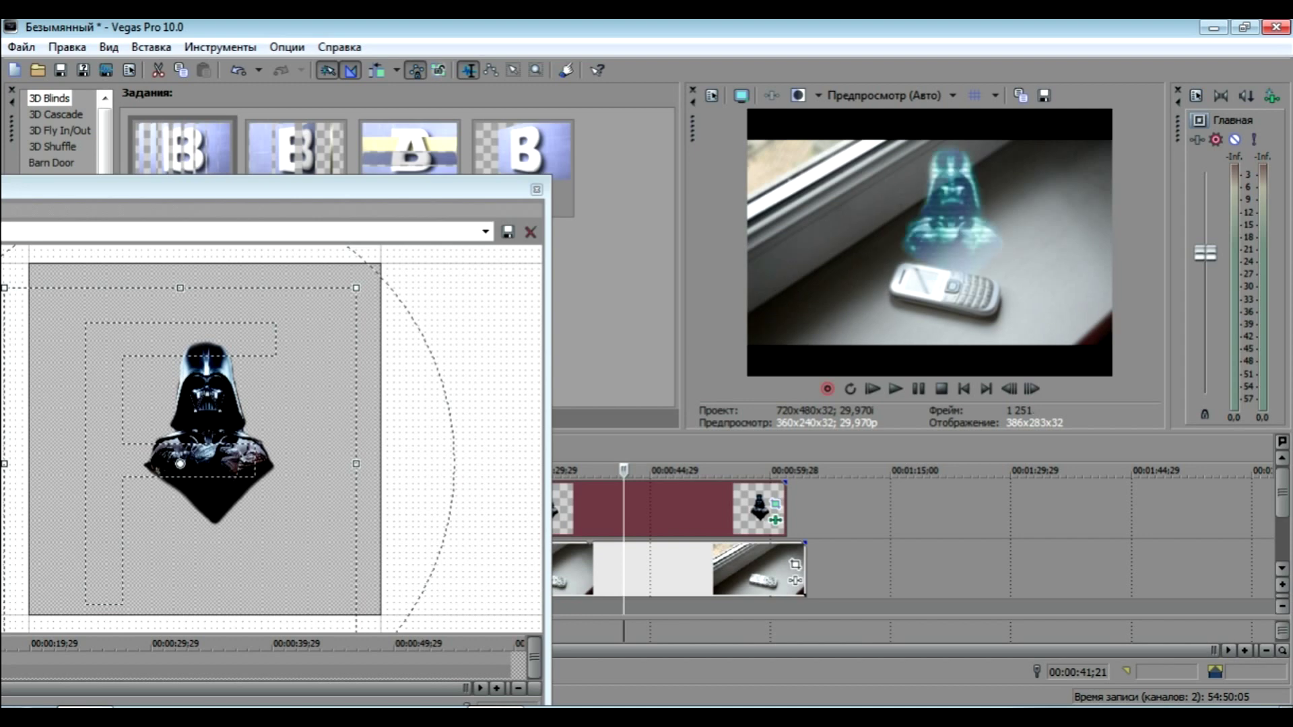
left_click_drag(209, 418, 215, 420)
left_click_drag(186, 466, 187, 464)
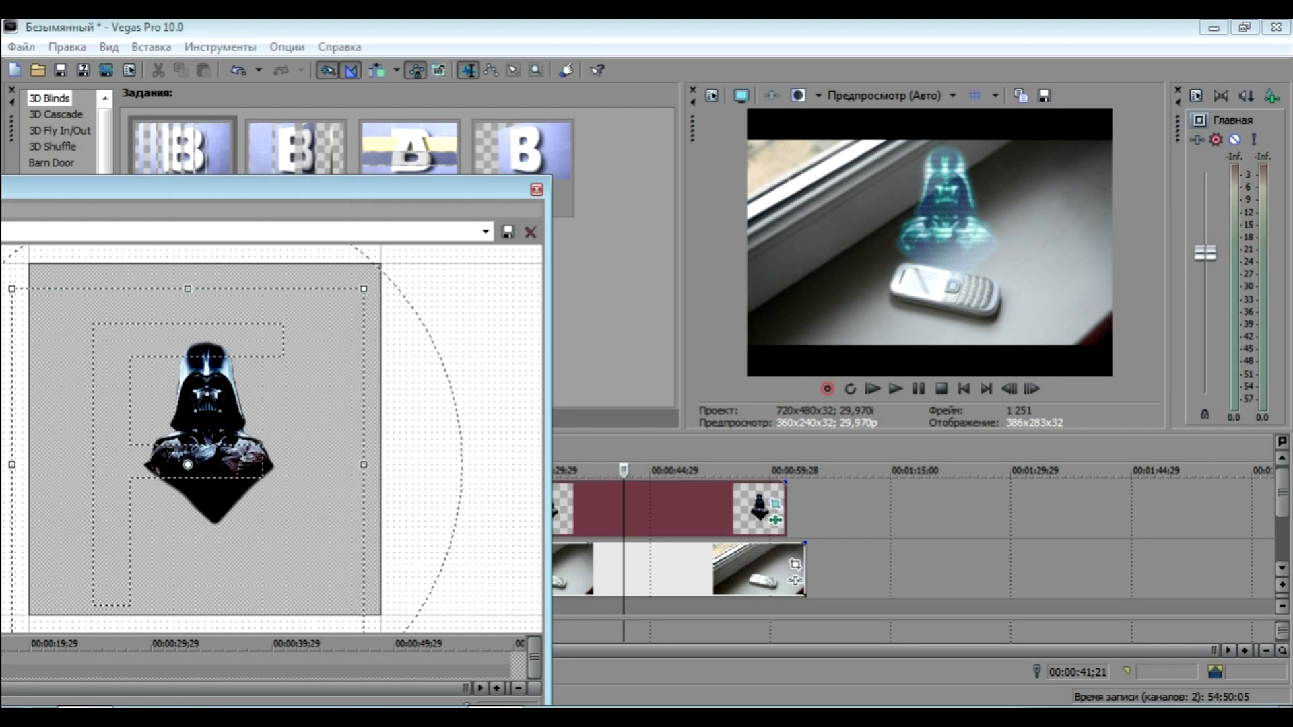
left_click(537, 190)
Try the Difference Squared and Dodge compositing modes on track 1 and return to Screen
left_click(230, 510)
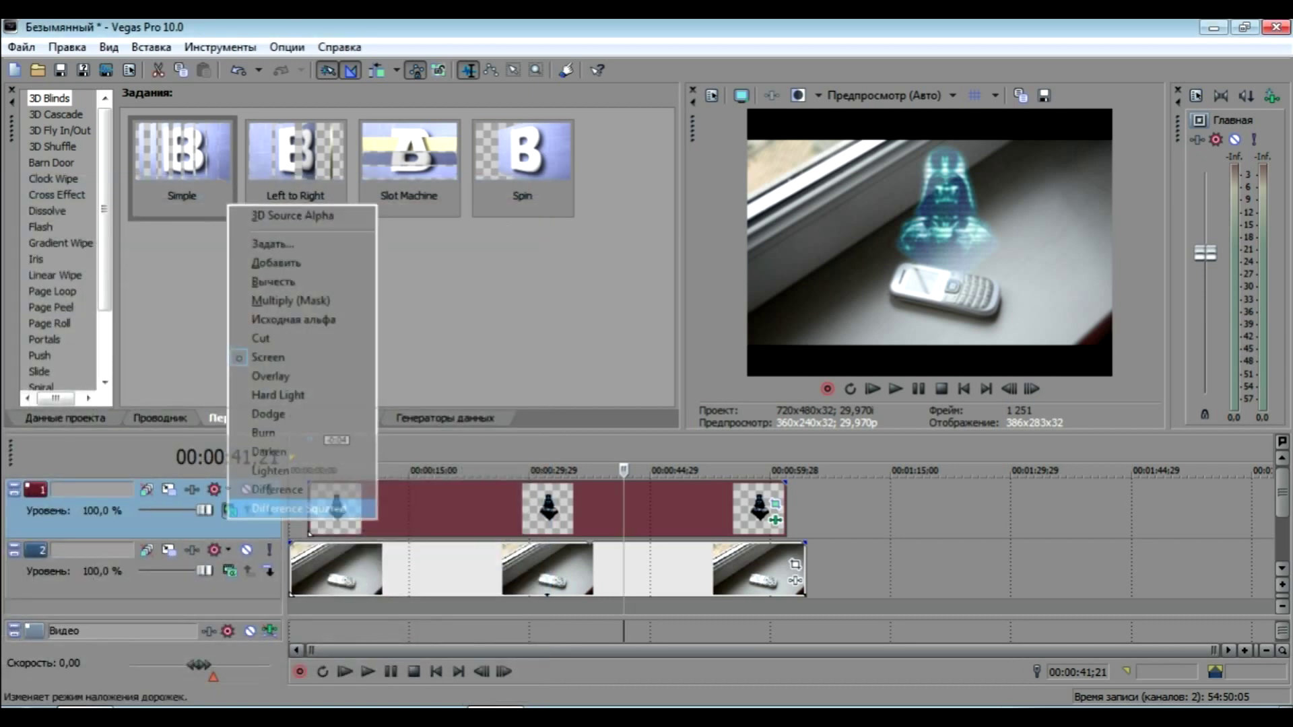
left_click(237, 510)
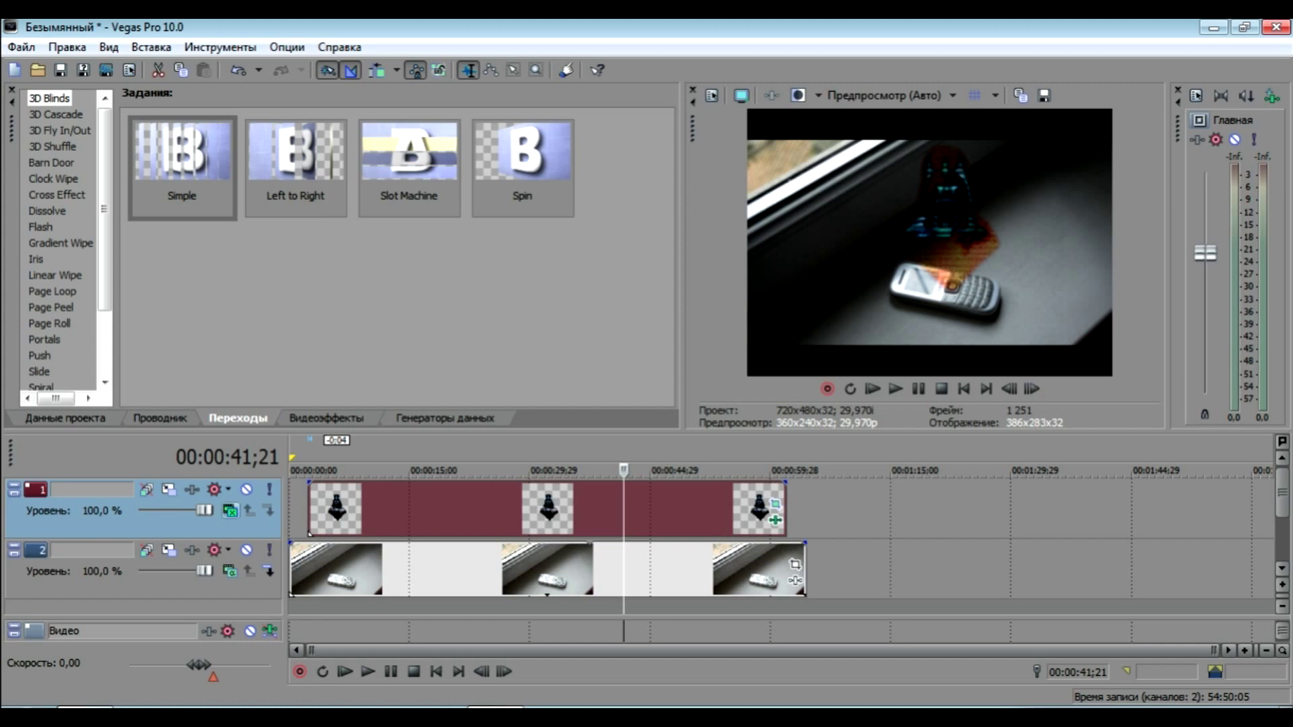
left_click(228, 489)
left_click(270, 413)
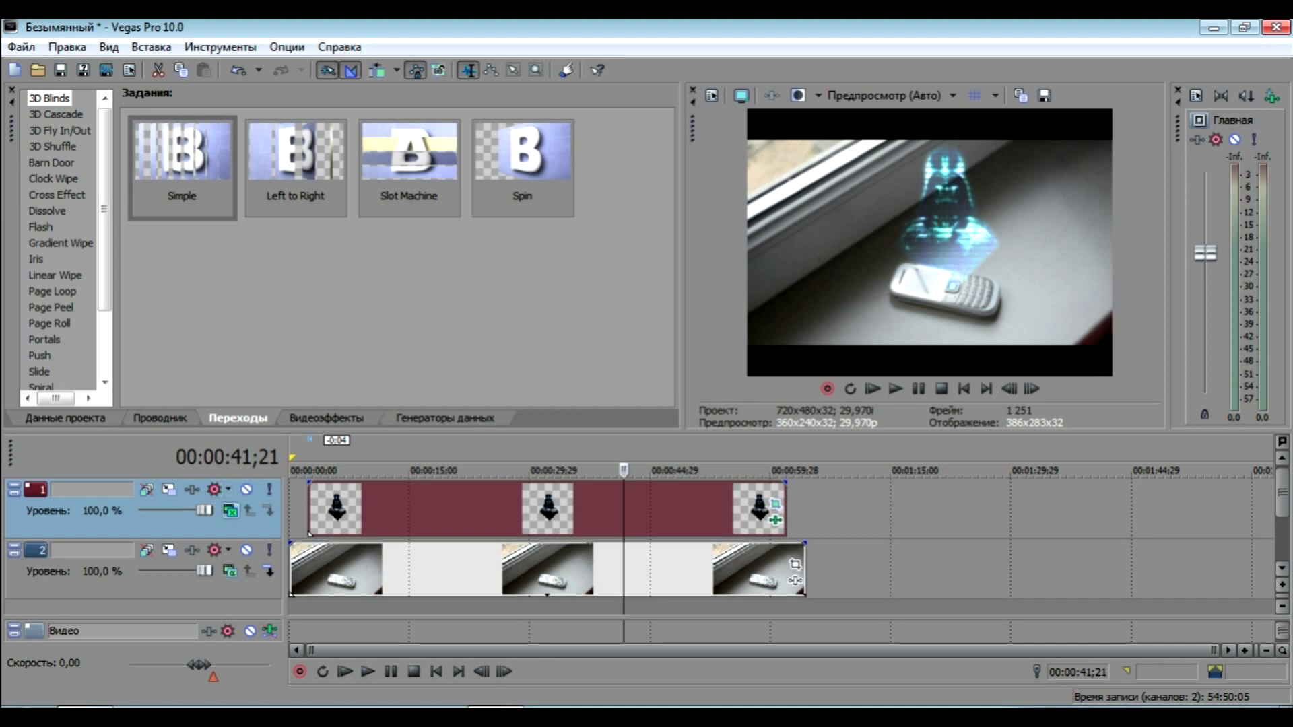
left_click(231, 510)
left_click(276, 509)
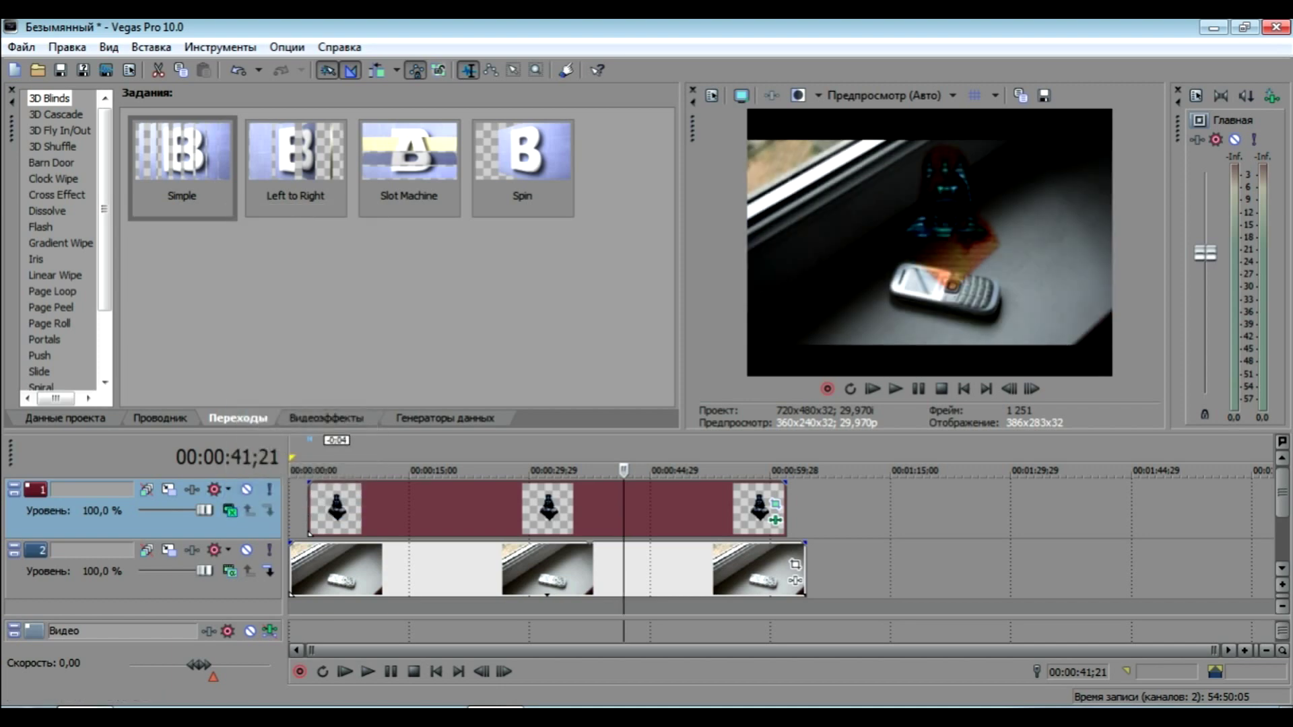
left_click(230, 511)
left_click(270, 357)
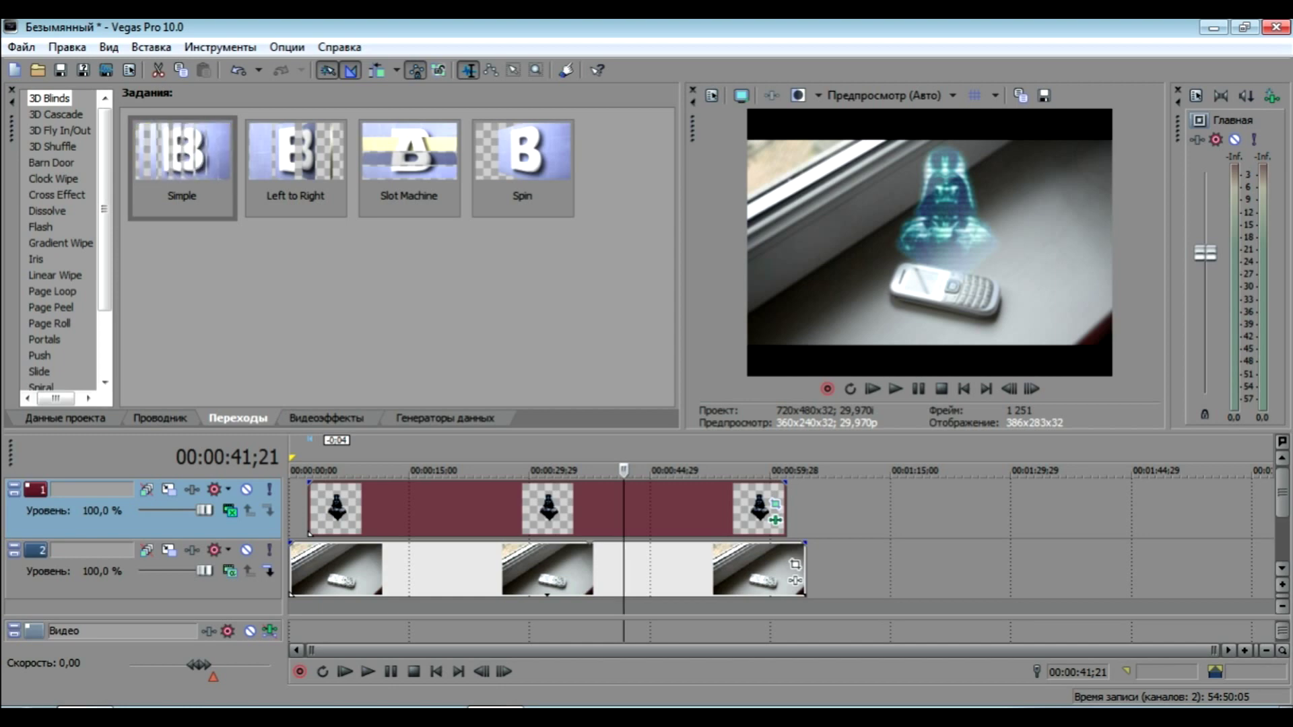
Browse the available video effects, transitions and project media, including the Black Restore presets
left_click(327, 418)
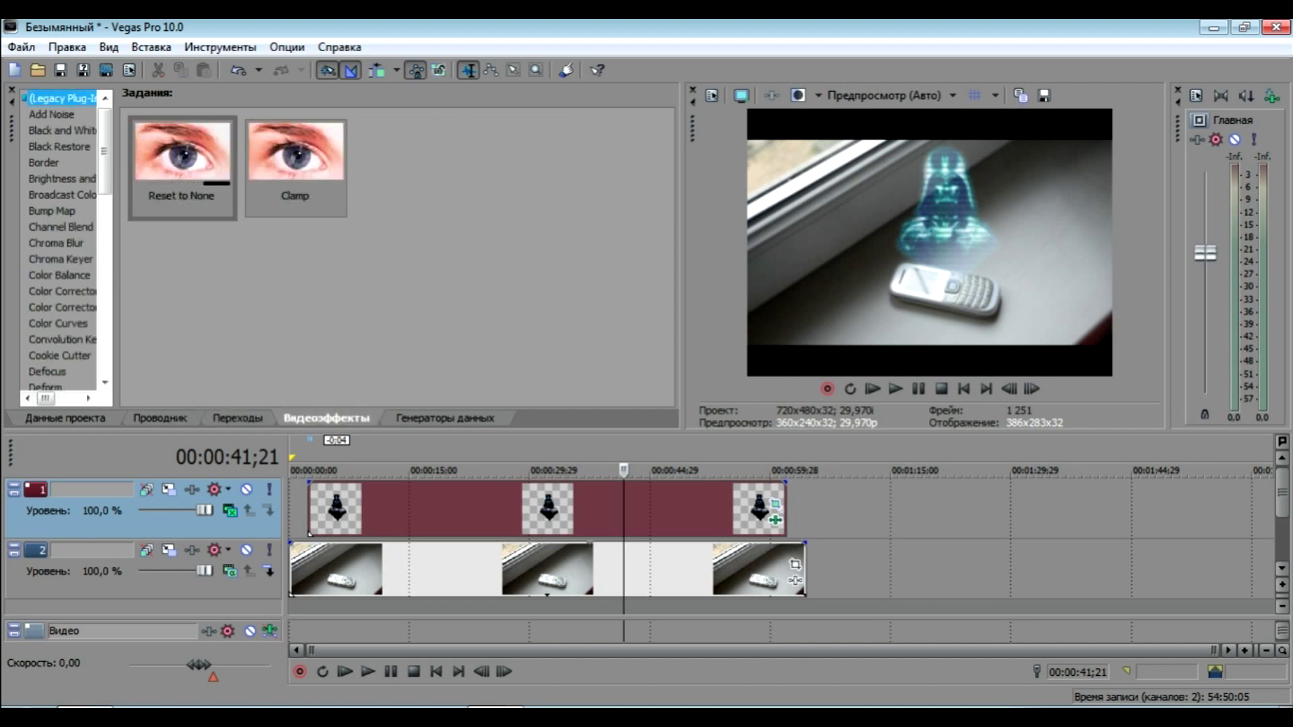
key("alt+7")
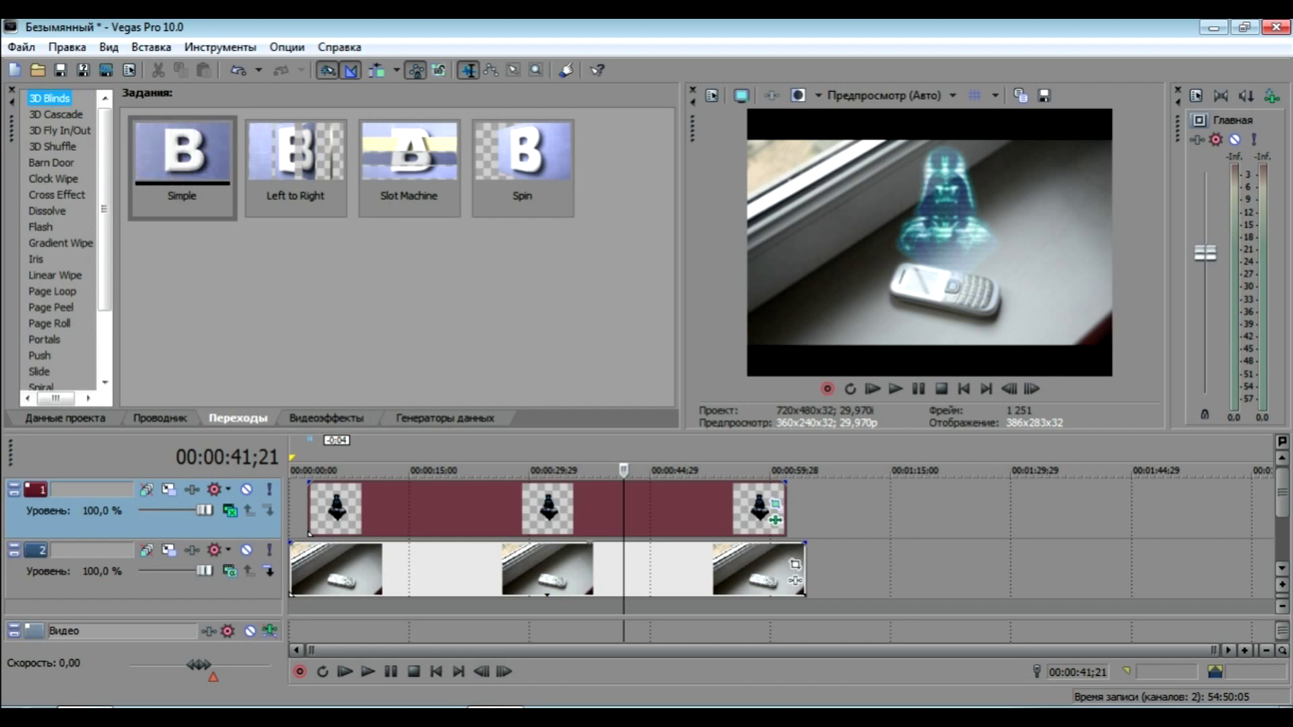
key("alt+8")
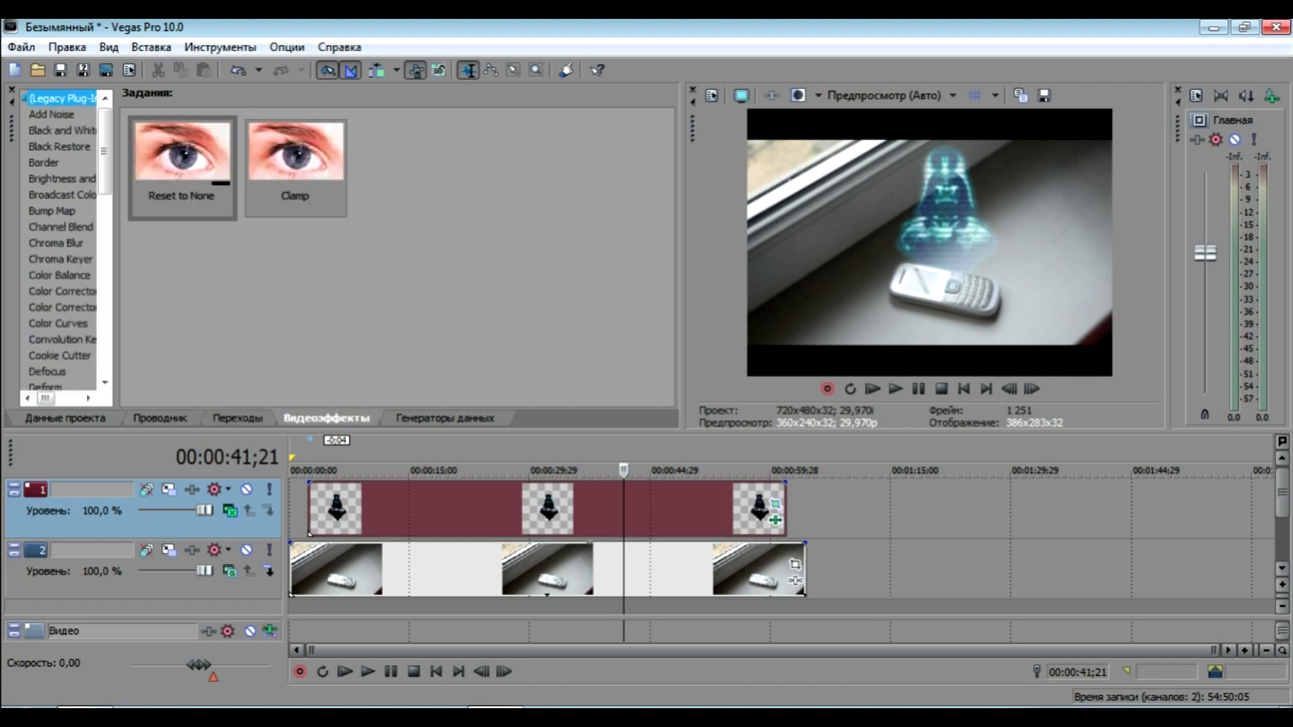
key("alt+2")
key("alt+1")
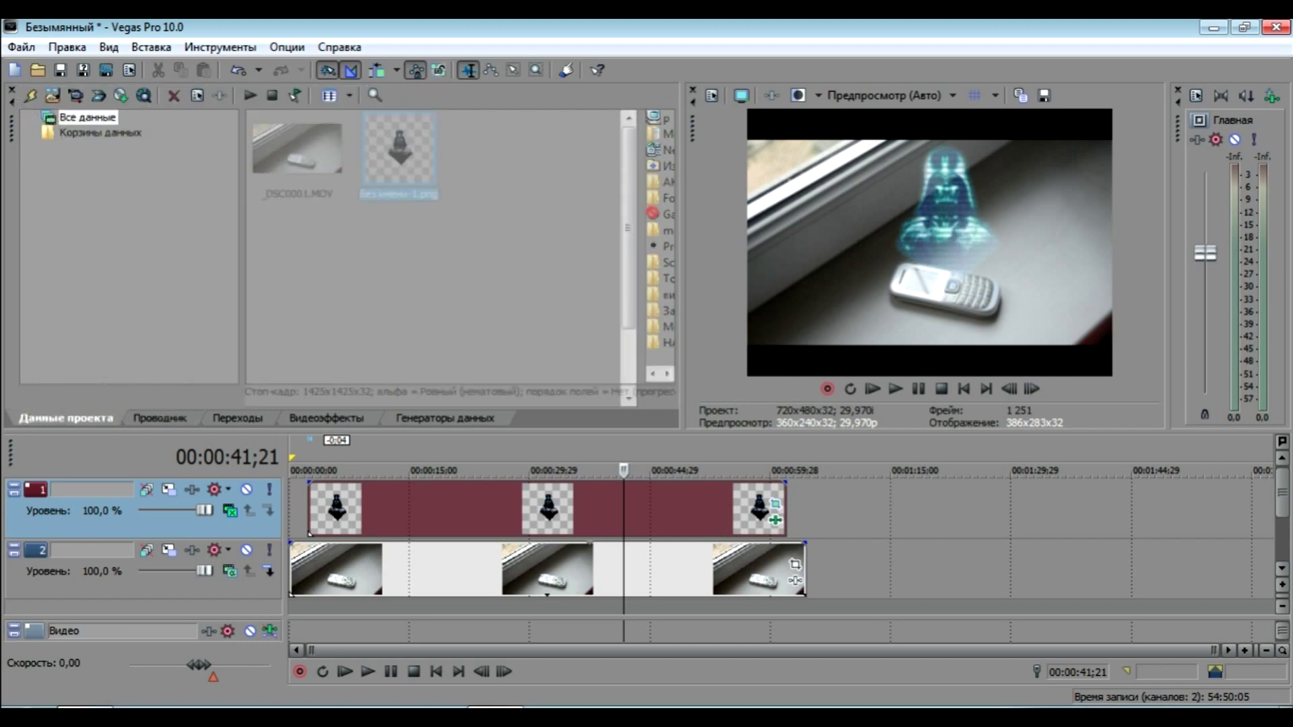
key("alt+8")
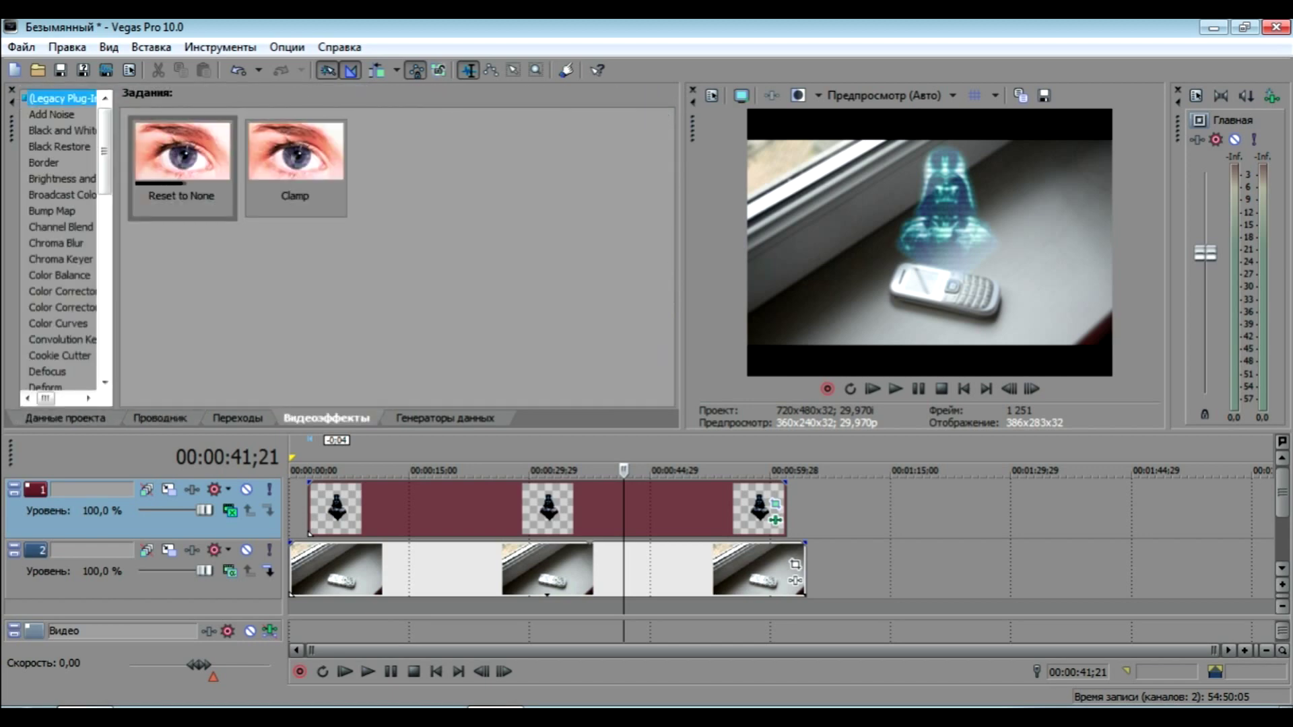
key("Down")
key("Down")
key("Down")
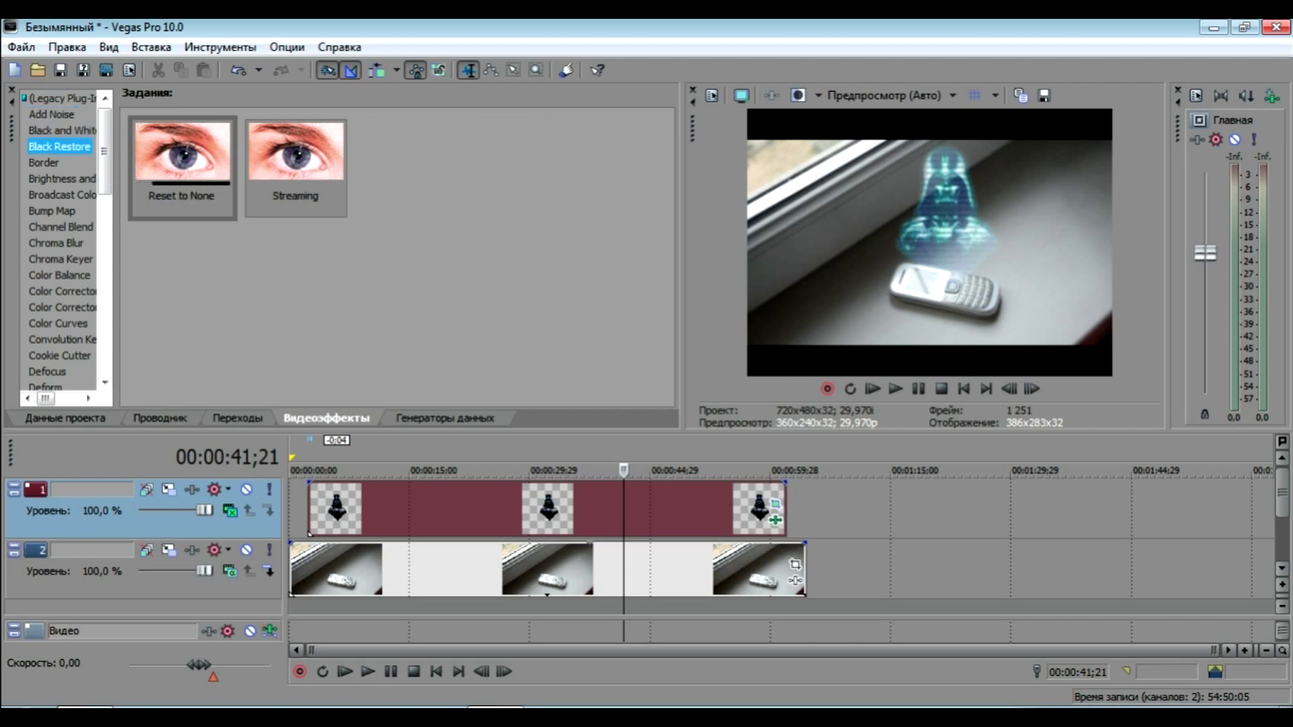
Apply the Dissolve transition's Color Bleed Fast Blue preset to the start of the Darth Vader clip, keeping its default settings
key("alt+7")
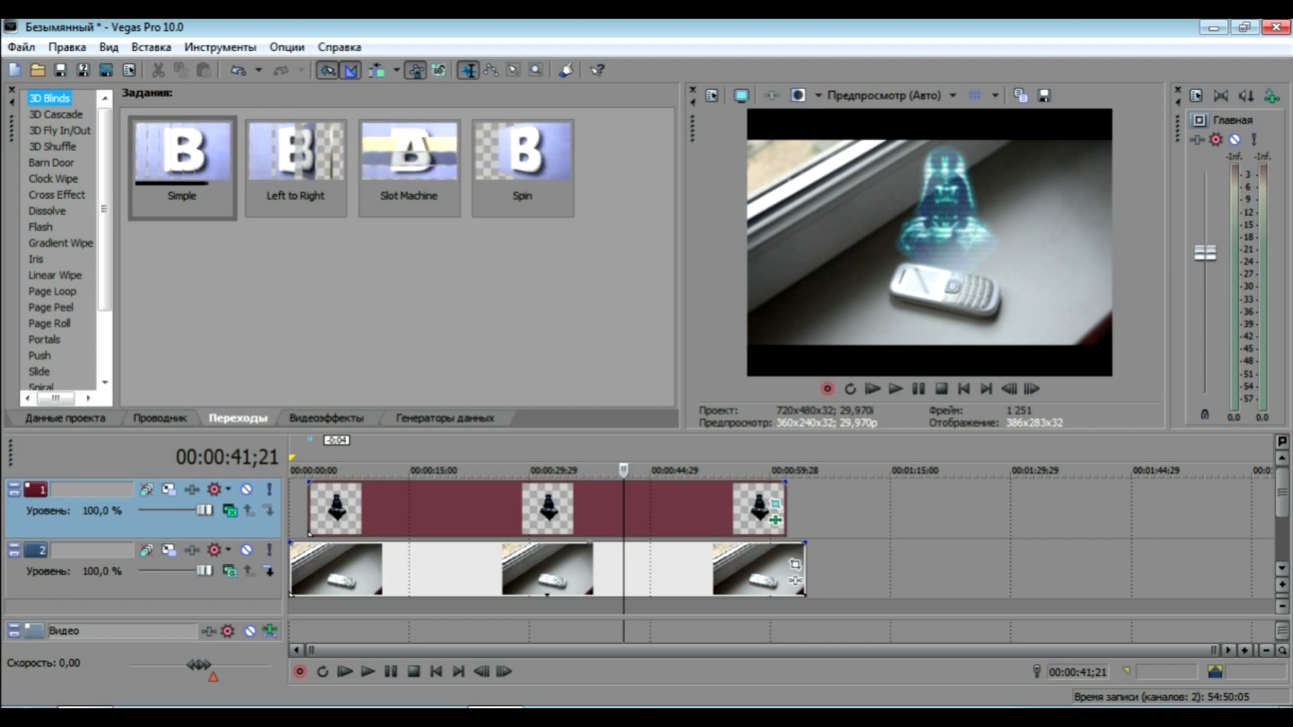
key("Down")
key("Down")
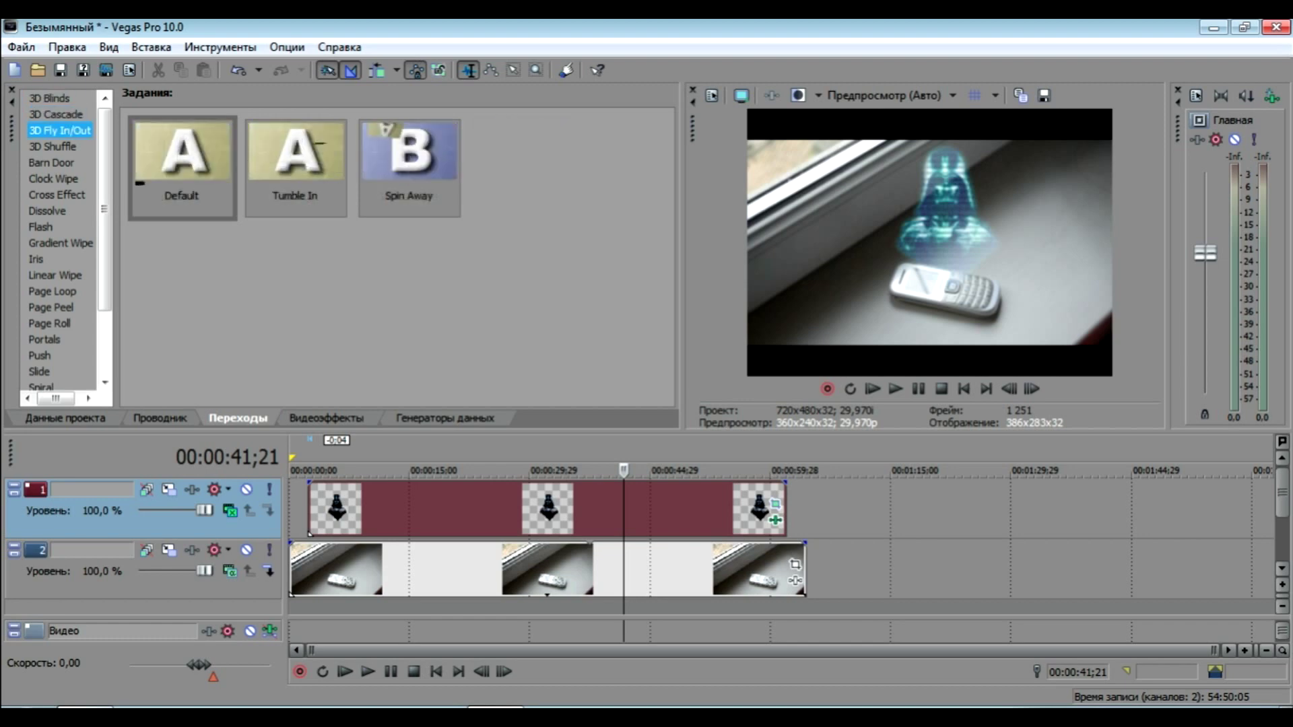
key("Down")
key("Down")
key("Down")
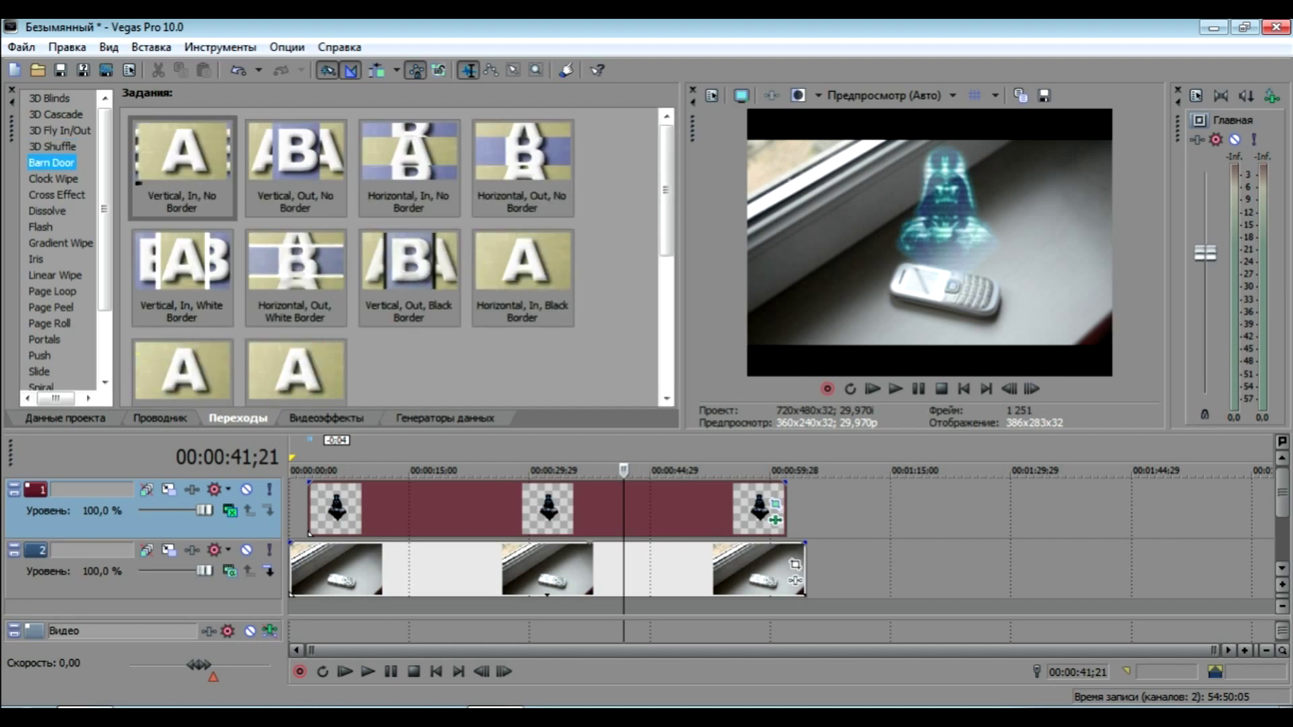
key("Down")
key("Down")
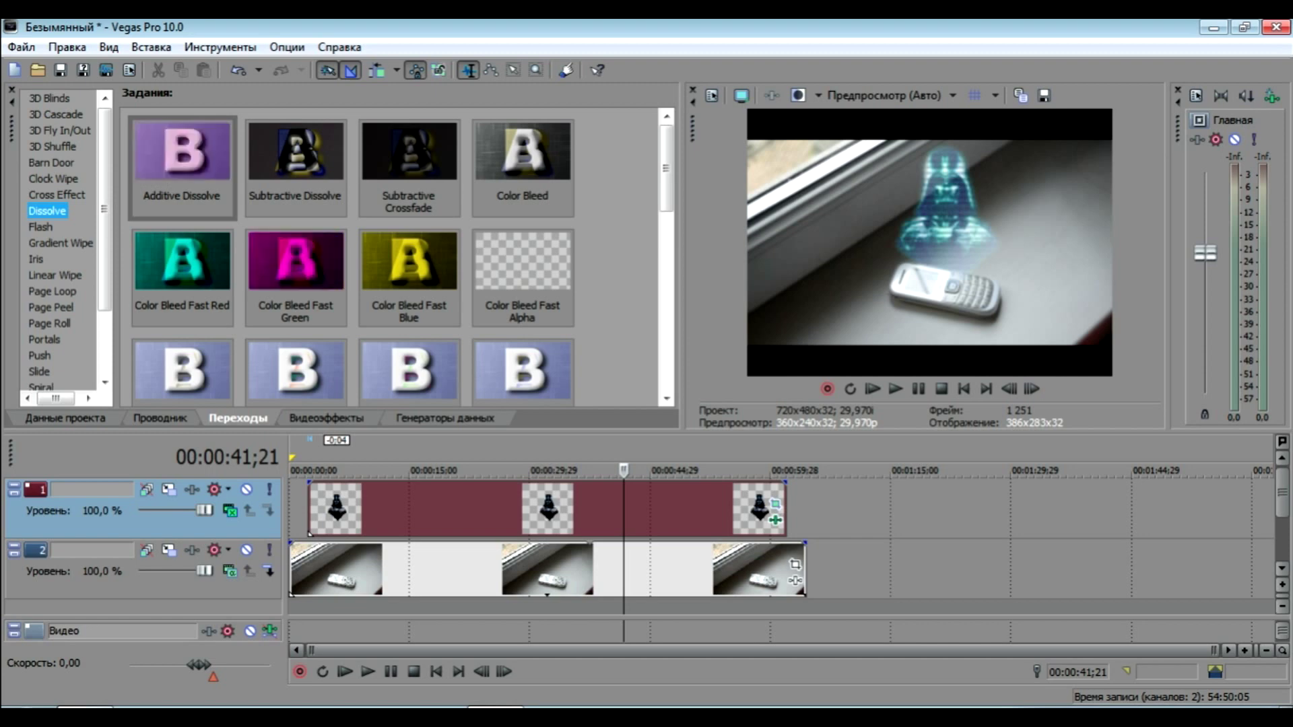
left_click(409, 277)
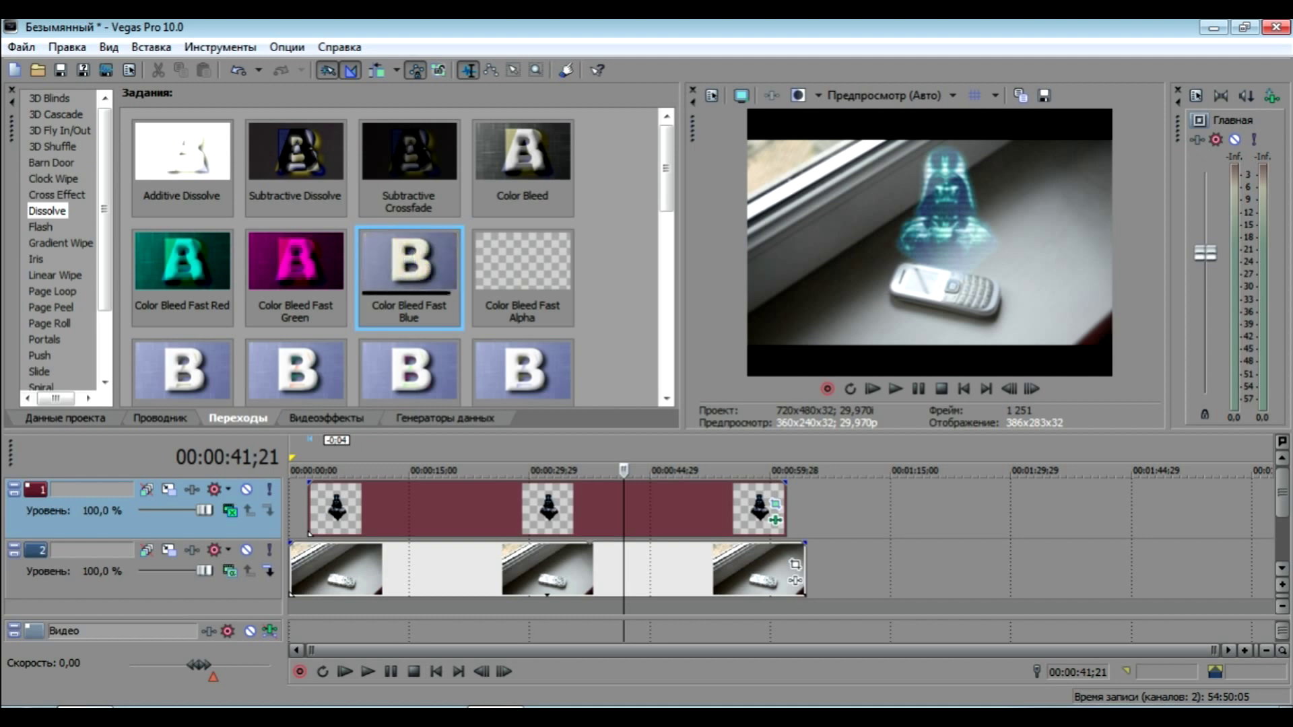
left_click_drag(410, 270, 318, 508)
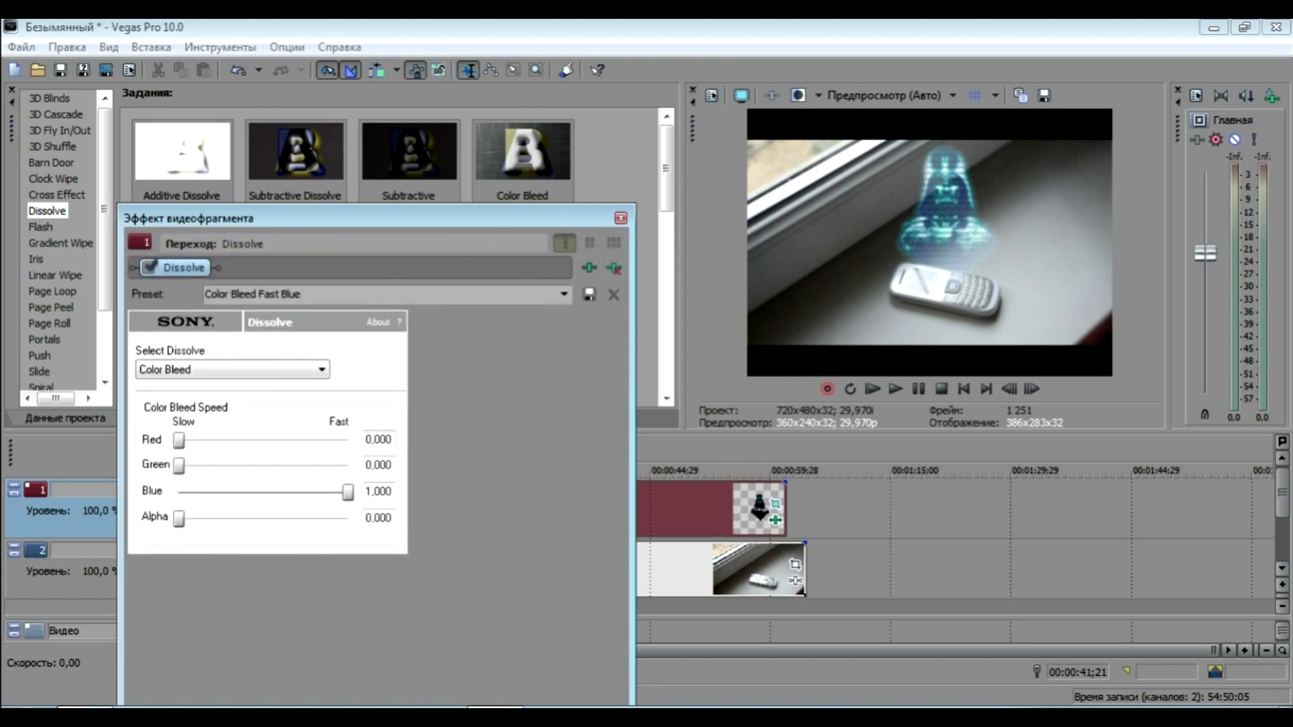
left_click(621, 218)
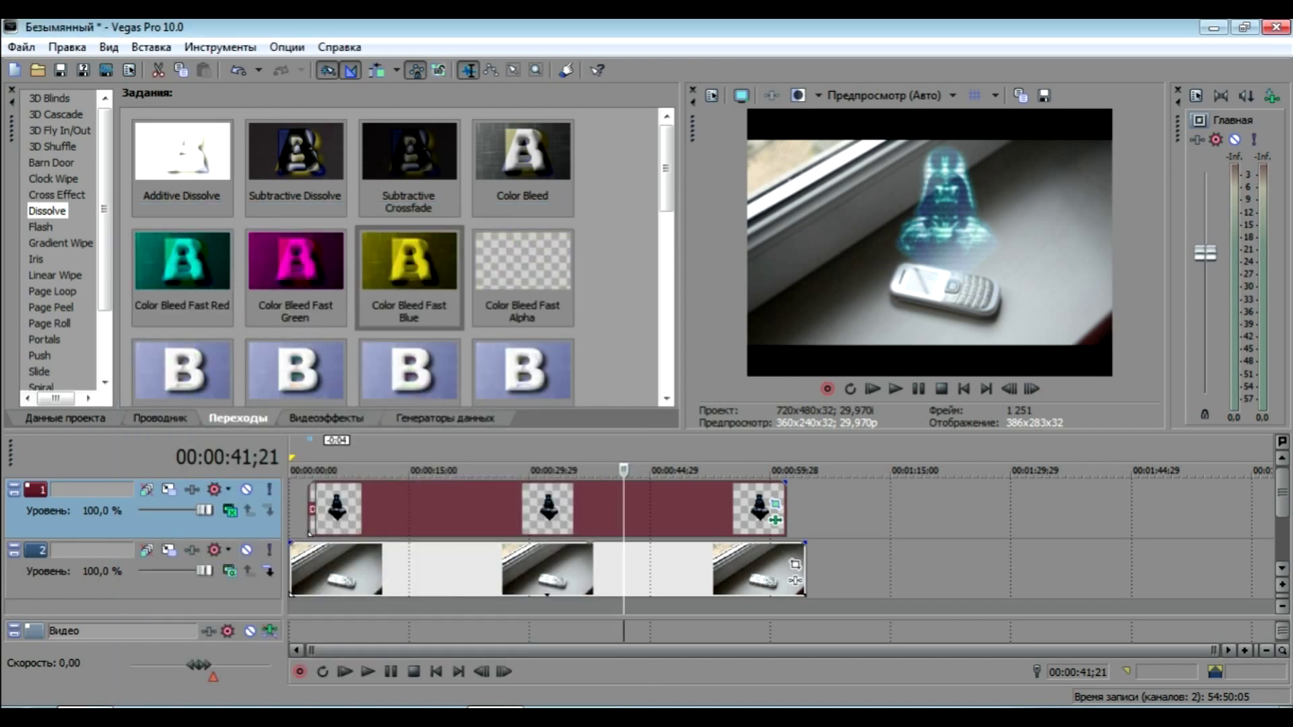
Browse the transition categories and their presets, from Gradient Wipe to Venetian Blinds and from 3D Blinds to Cross Effect
scroll(770, 539, "up", 1)
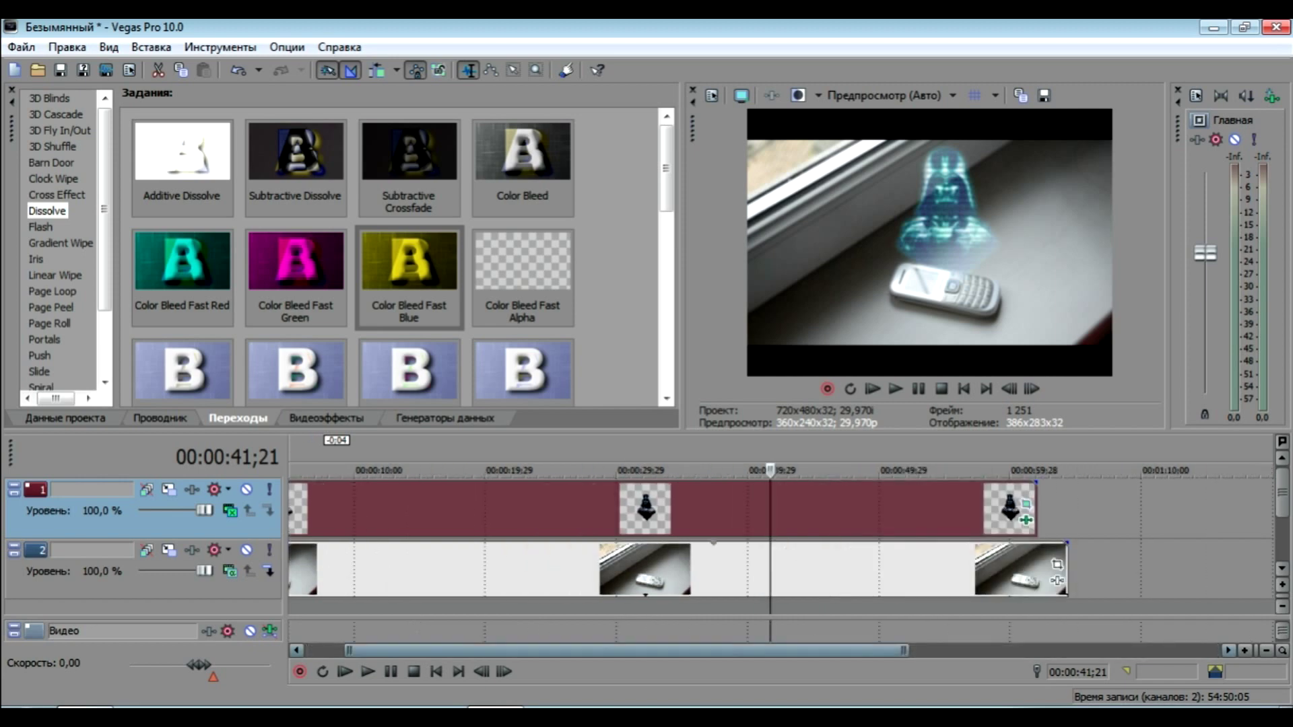
left_click_drag(620, 651, 573, 650)
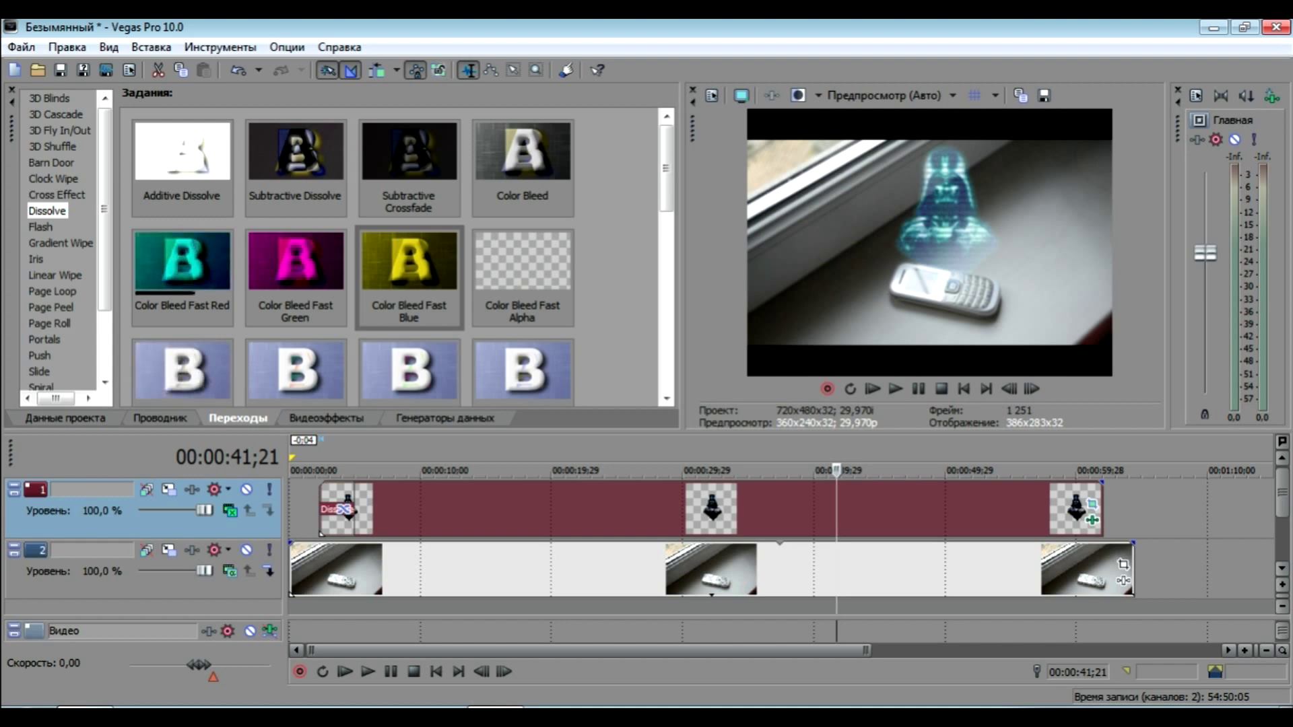
key("Down")
key("Down")
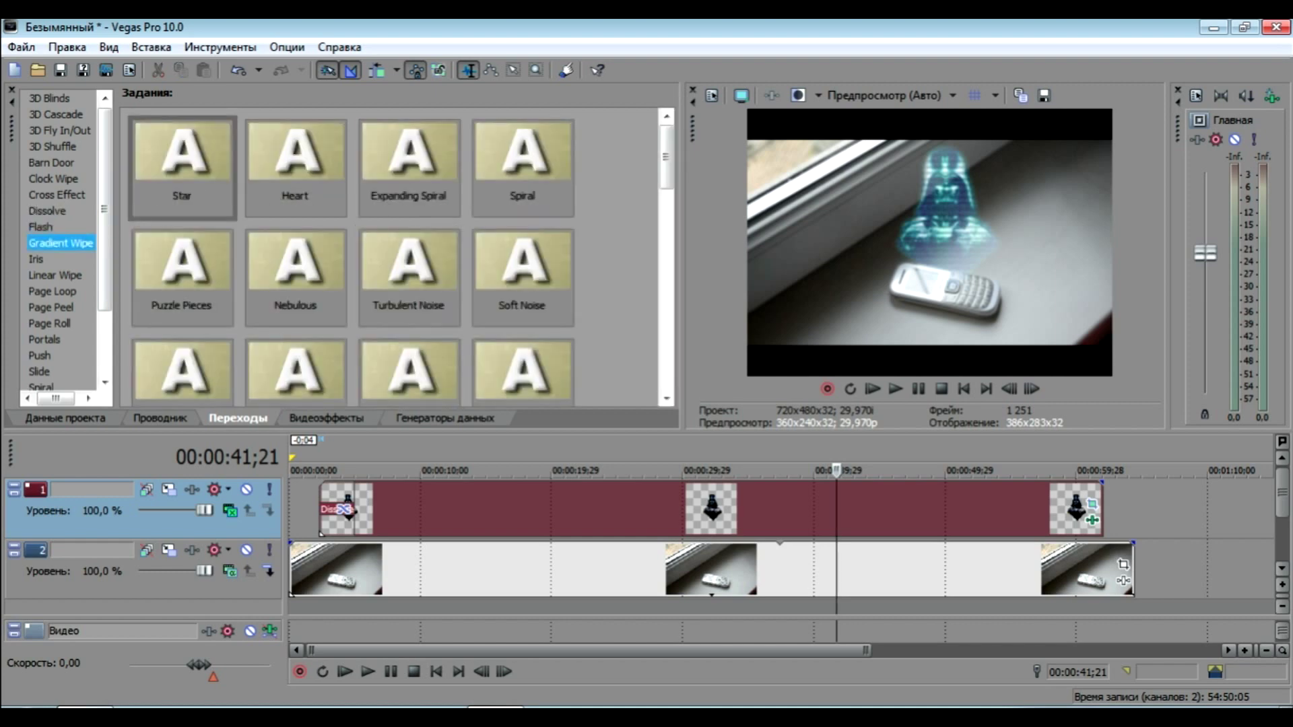
key("Down")
key("Down")
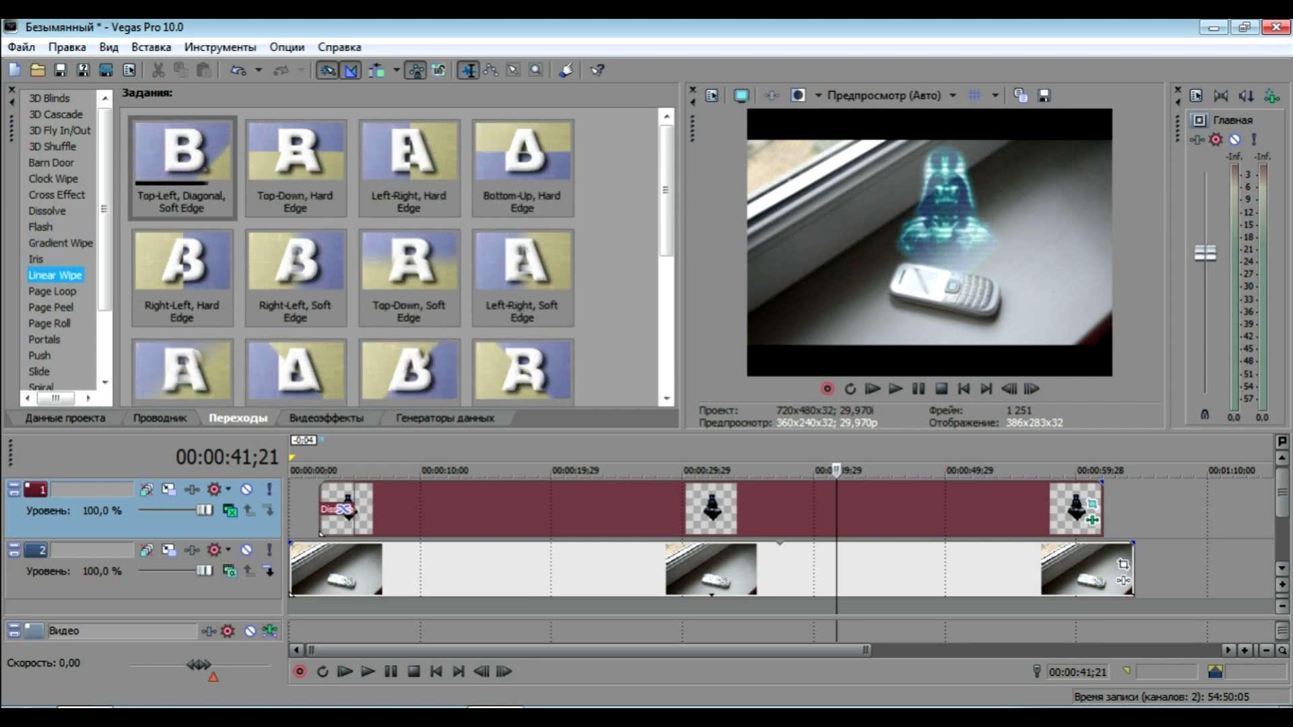
key("Down")
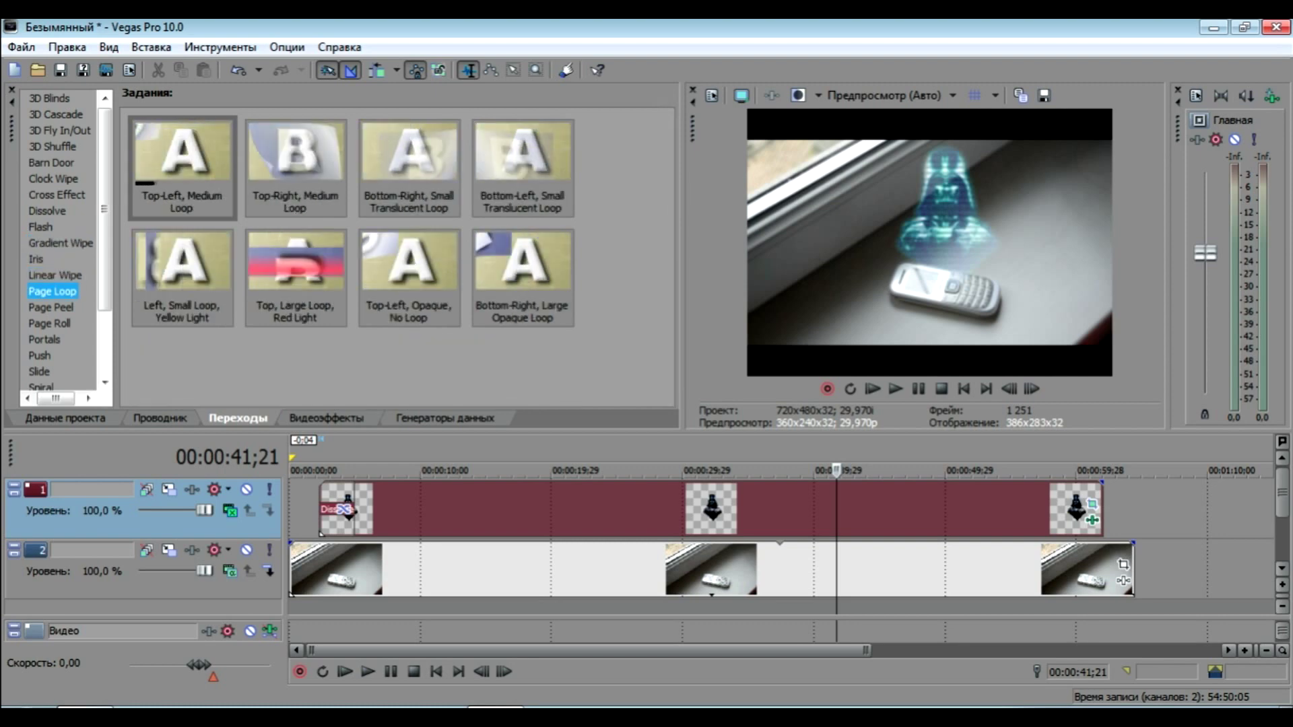
scroll(61, 236, "down", 2)
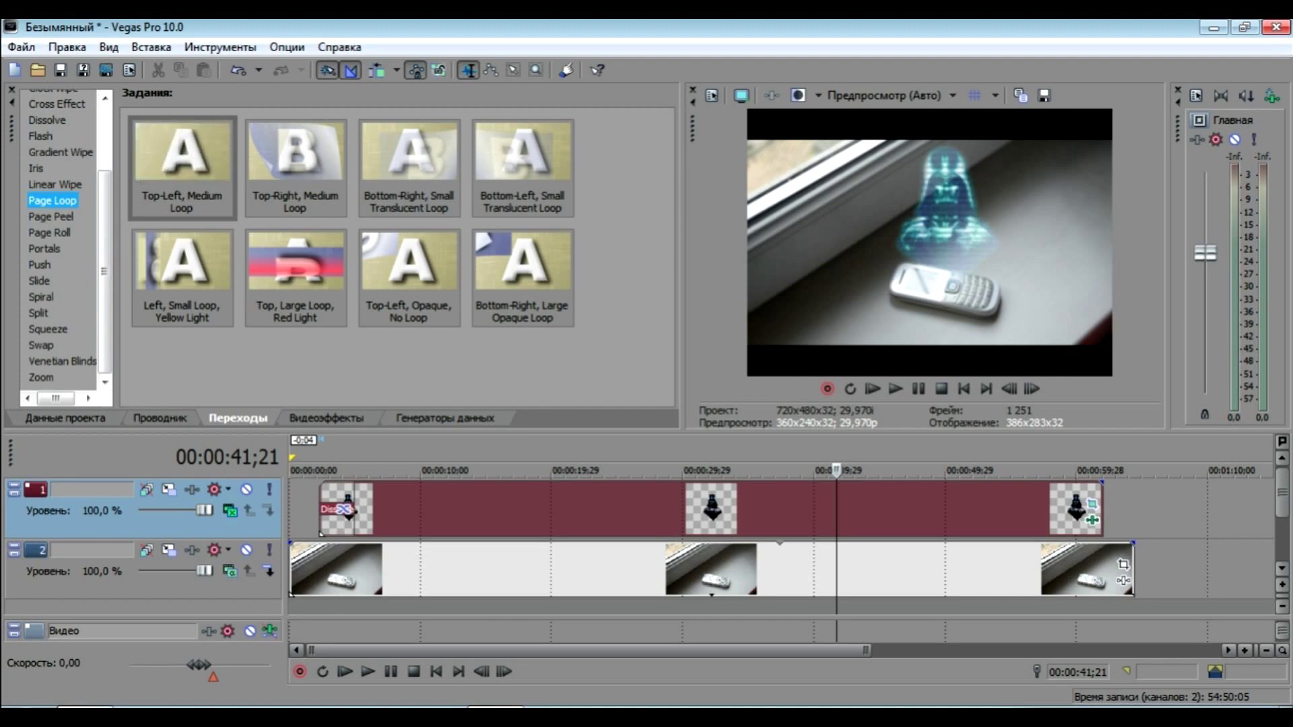
key("Down")
key("Down")
key("Down")
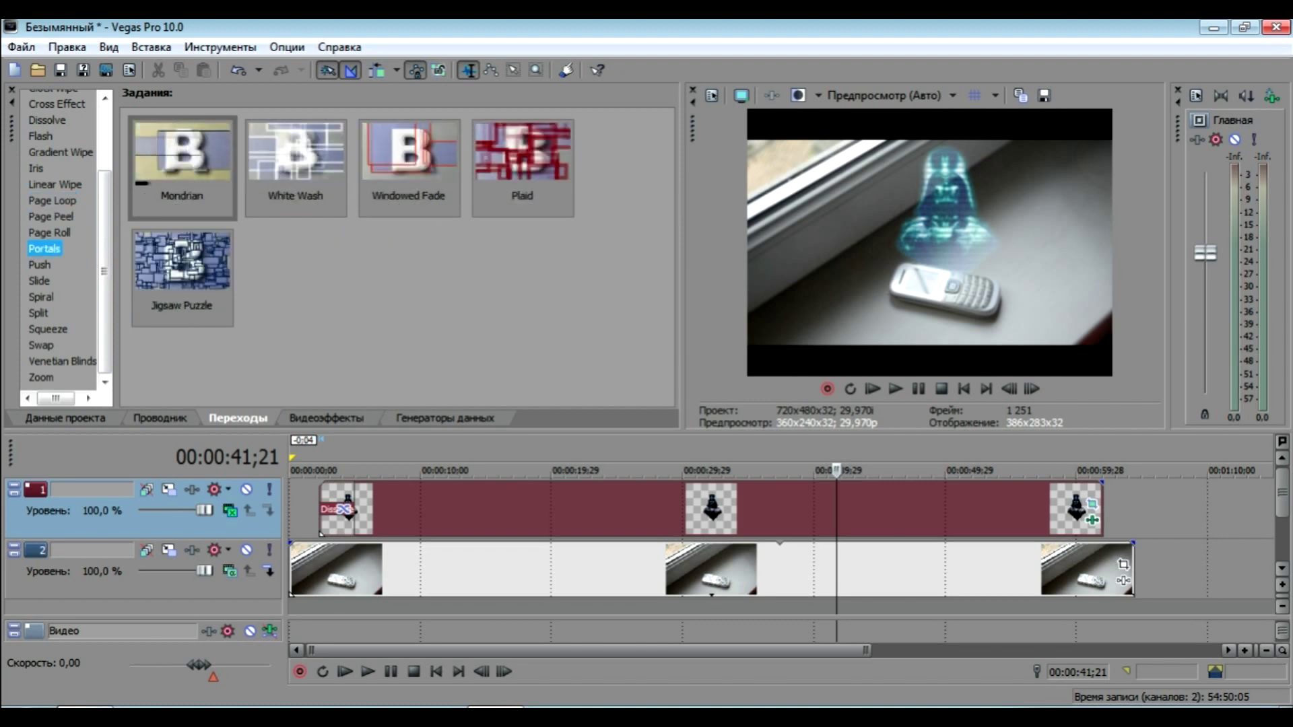
key("Down")
key("Down")
key("Down")
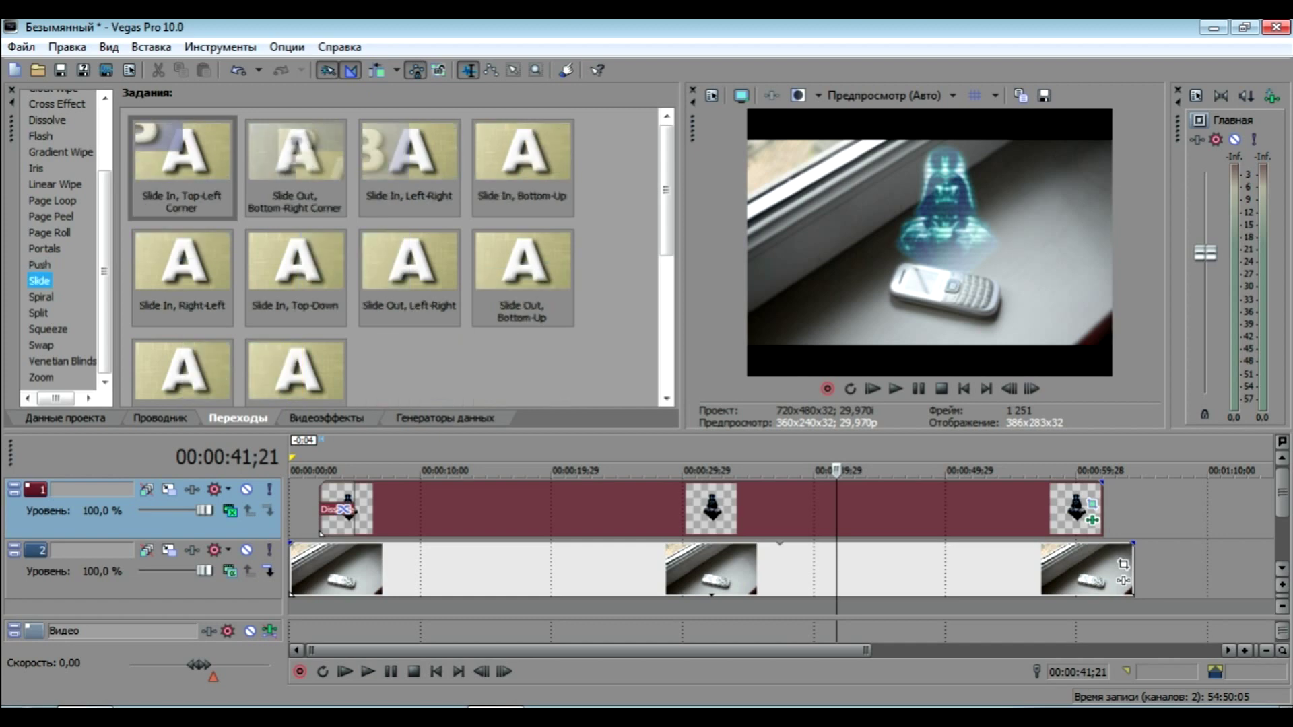
key("Down")
key("Down")
key("Down")
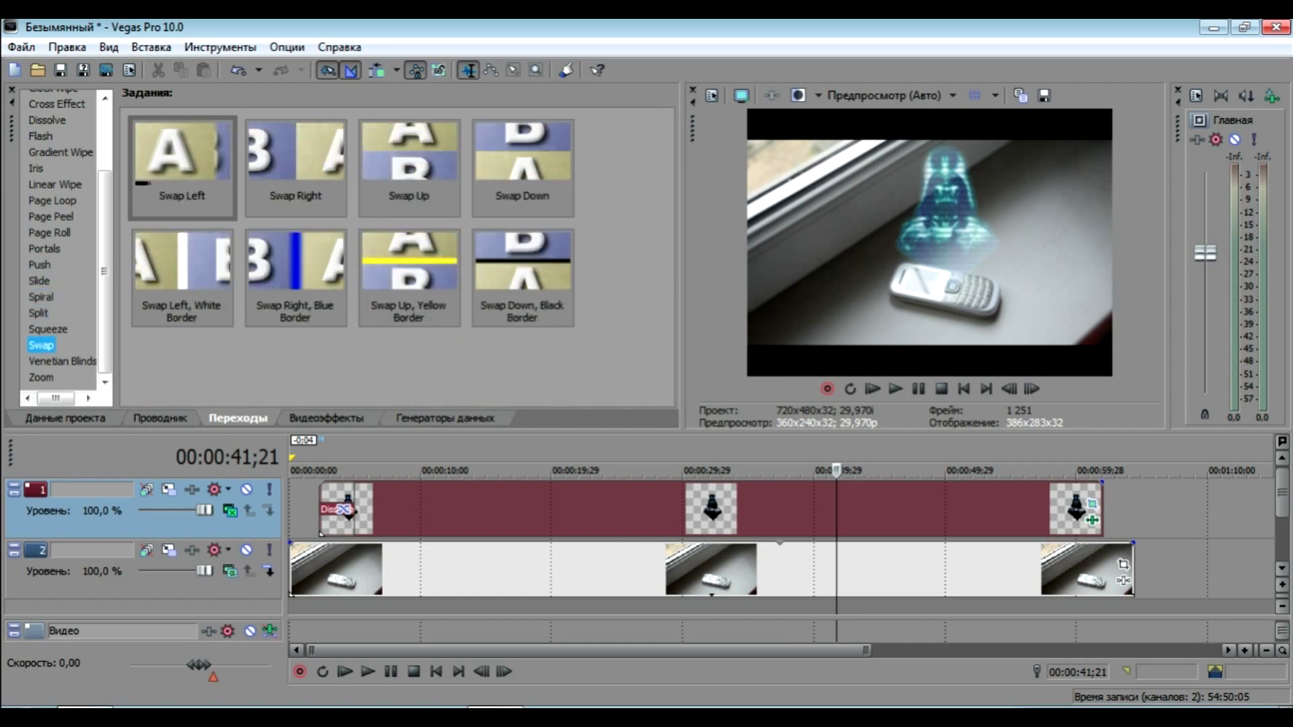
key("Down")
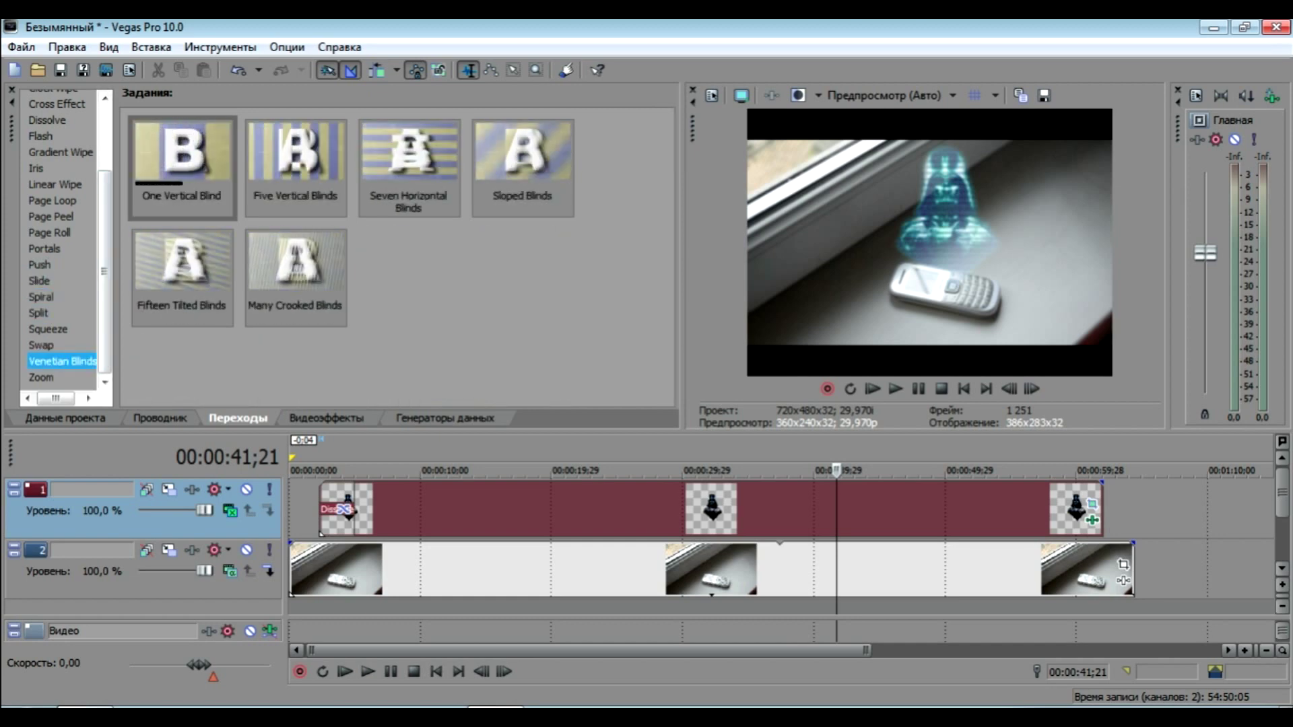
scroll(61, 236, "up", 2)
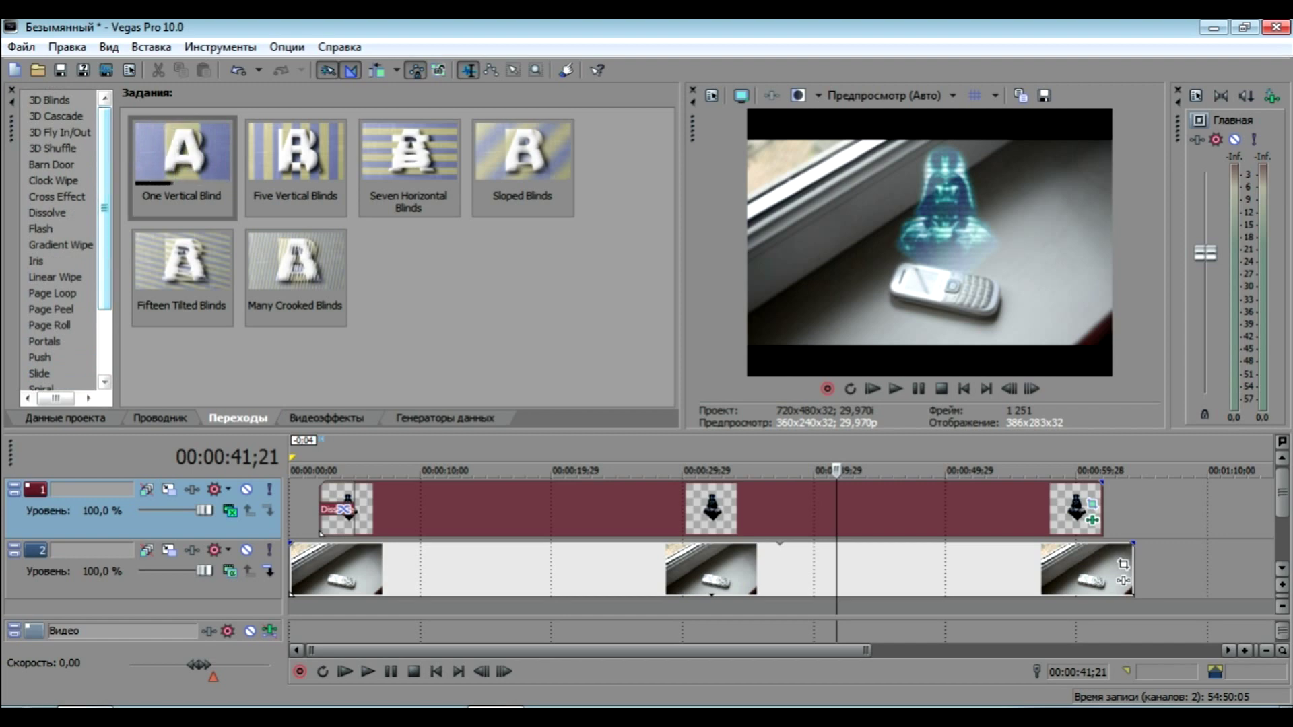
left_click(56, 116)
left_click(49, 100)
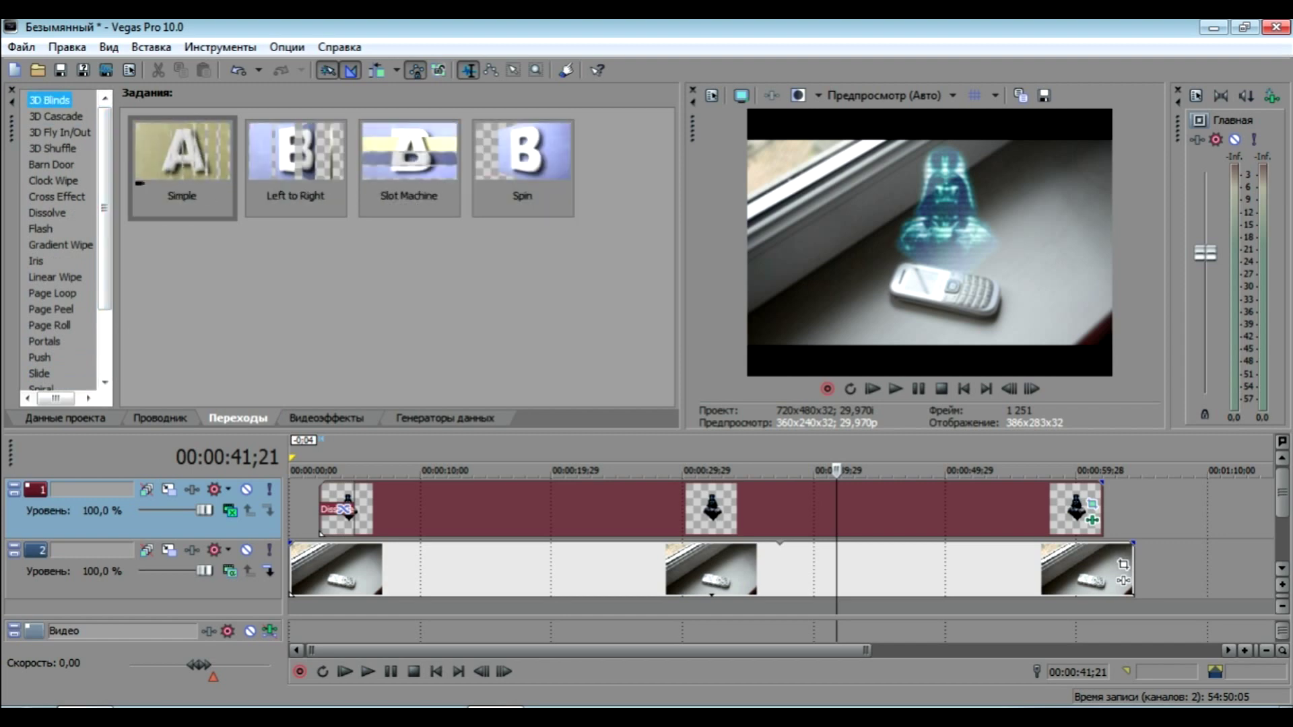
key("Down")
key("Down")
key("Down")
key("Down")
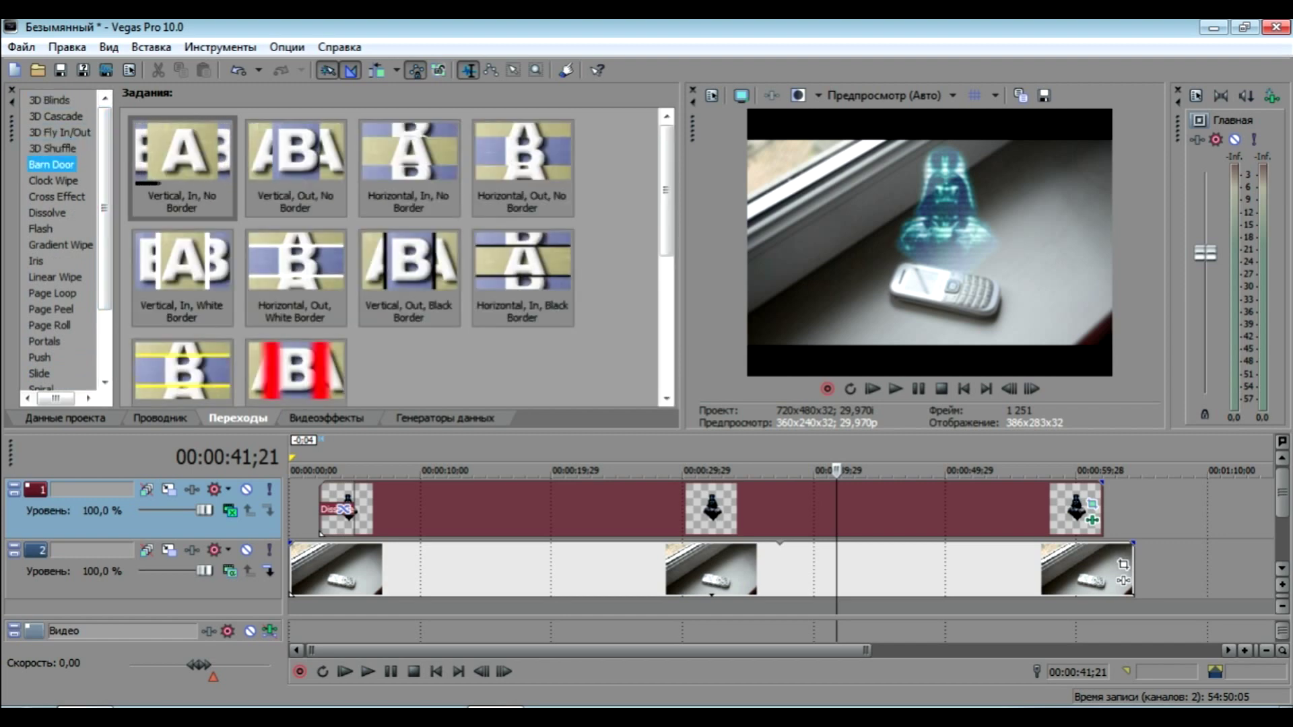
key("Down")
key("Down")
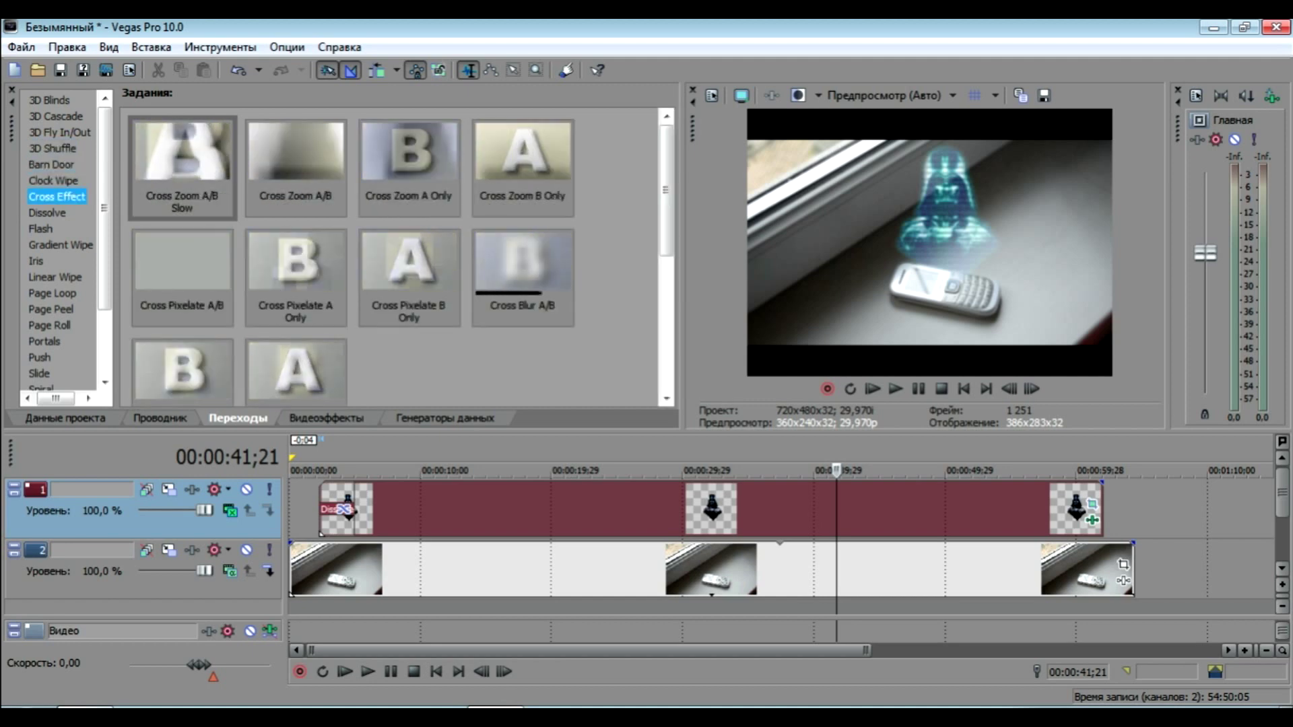
Try the Cross Blur A/B, Cross Blur B Only and Cross Pixelate B Only presets in turn as the Darth Vader clip's opening transition
left_click_drag(523, 266, 337, 509)
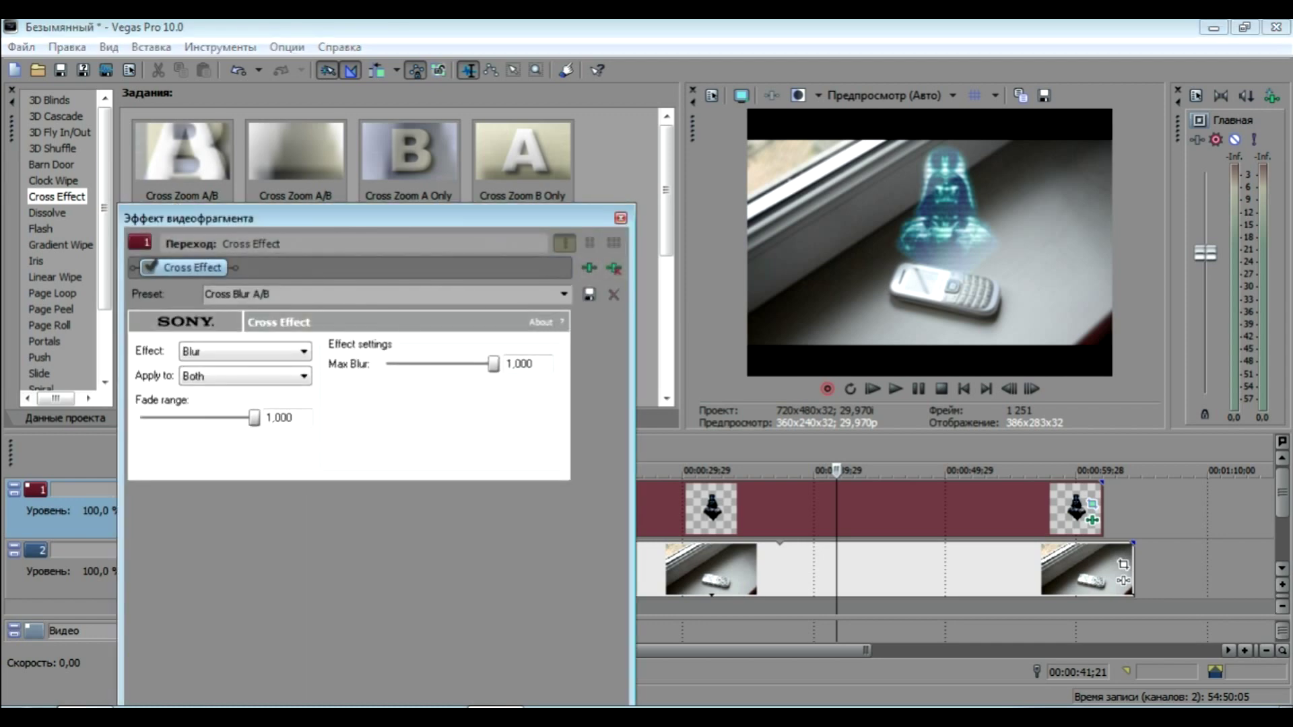
left_click(621, 219)
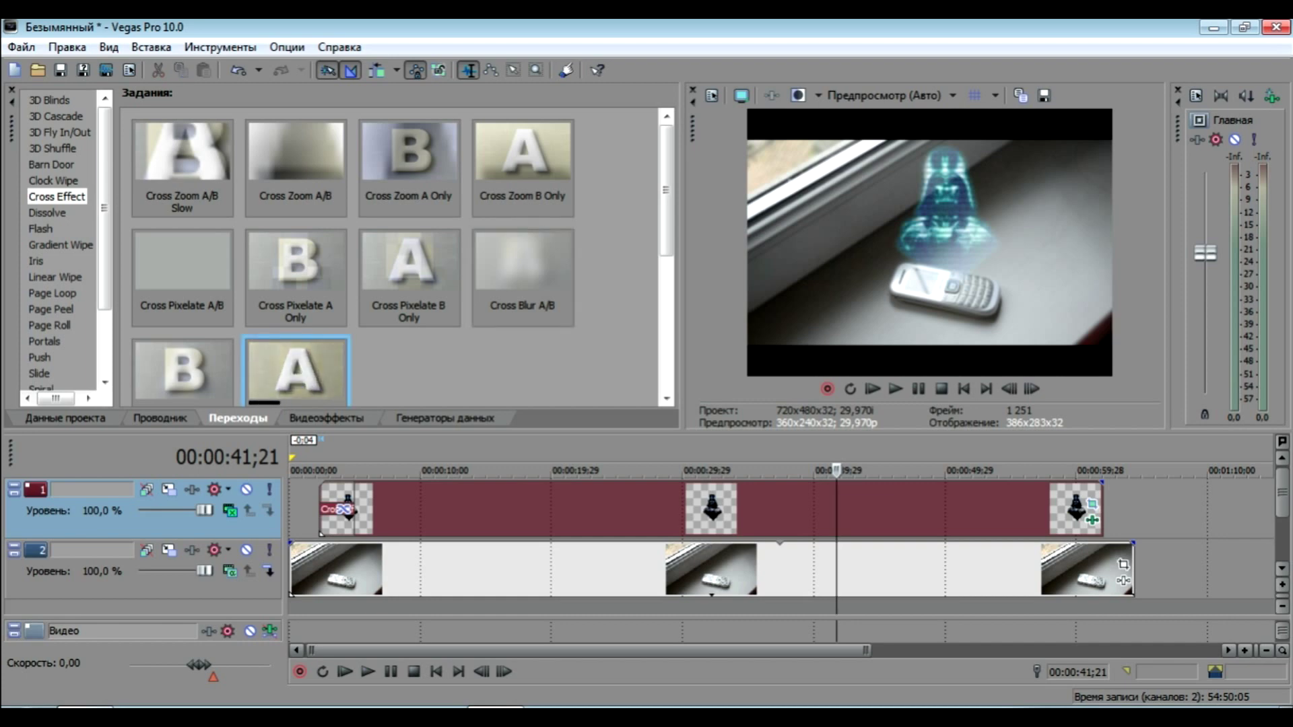
left_click_drag(296, 372, 340, 509)
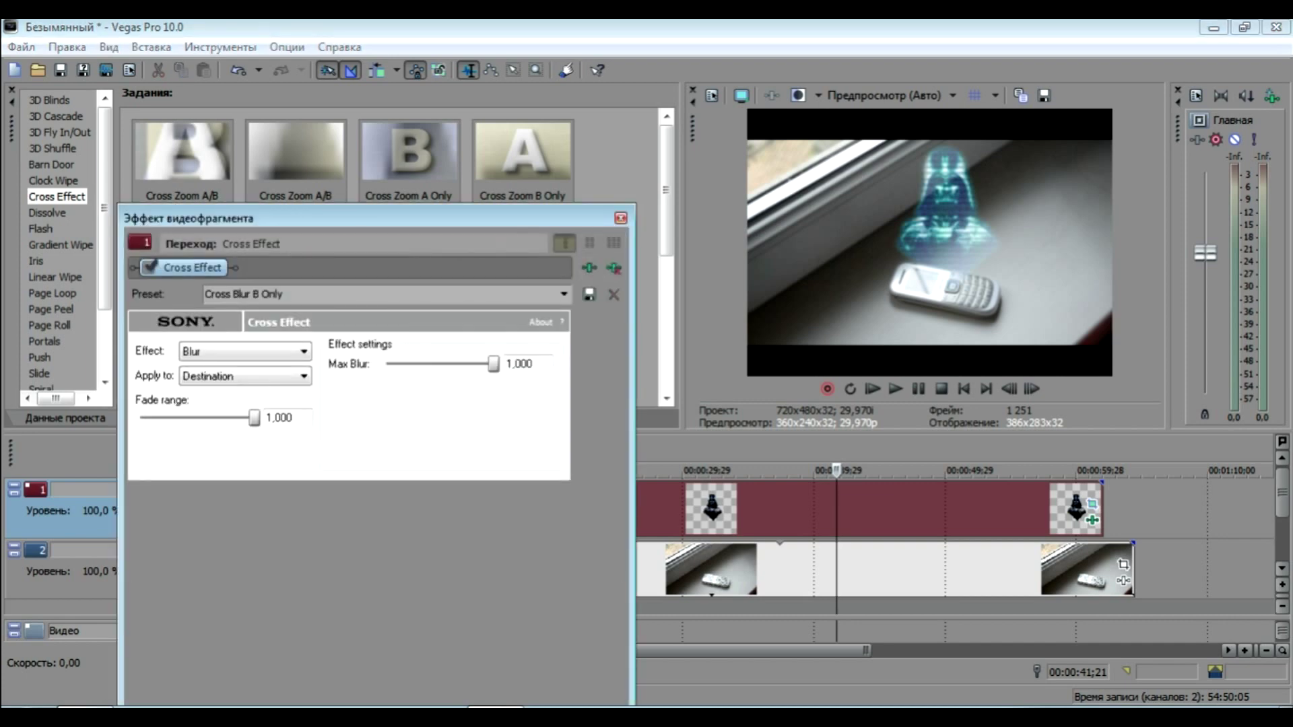
key("Escape")
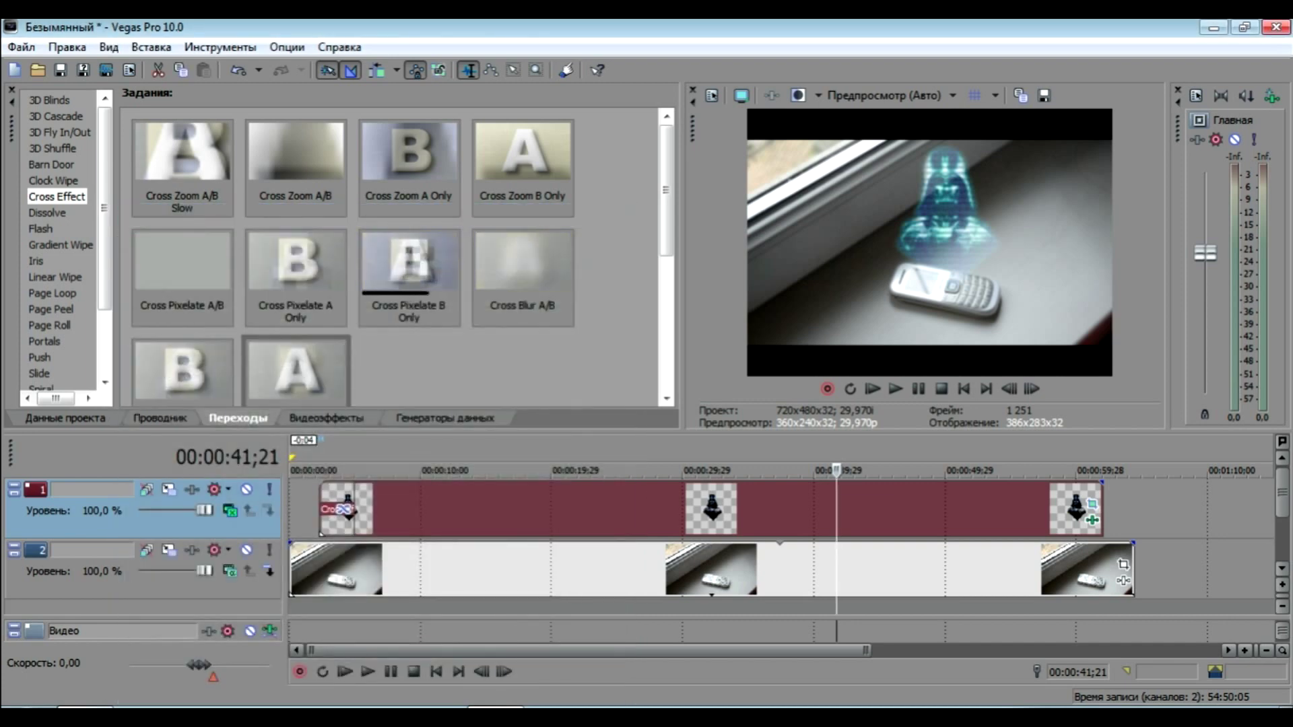
left_click_drag(409, 270, 339, 509)
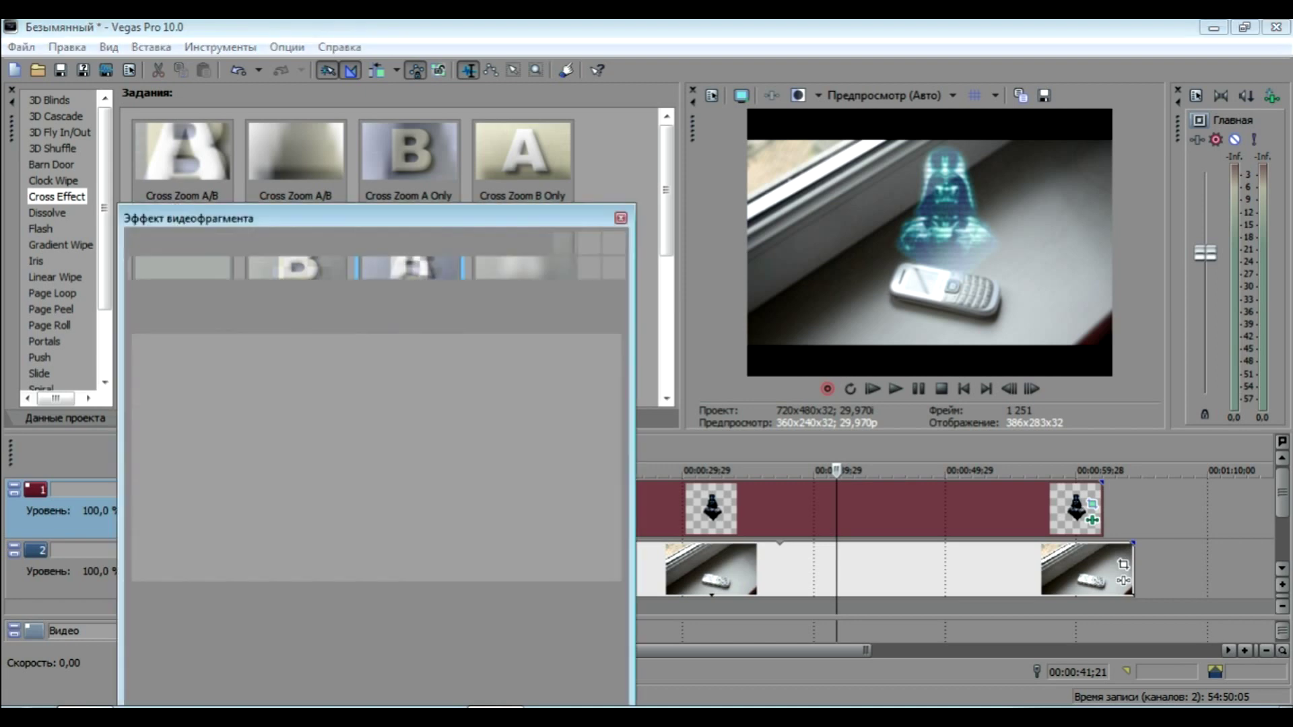
key("Escape")
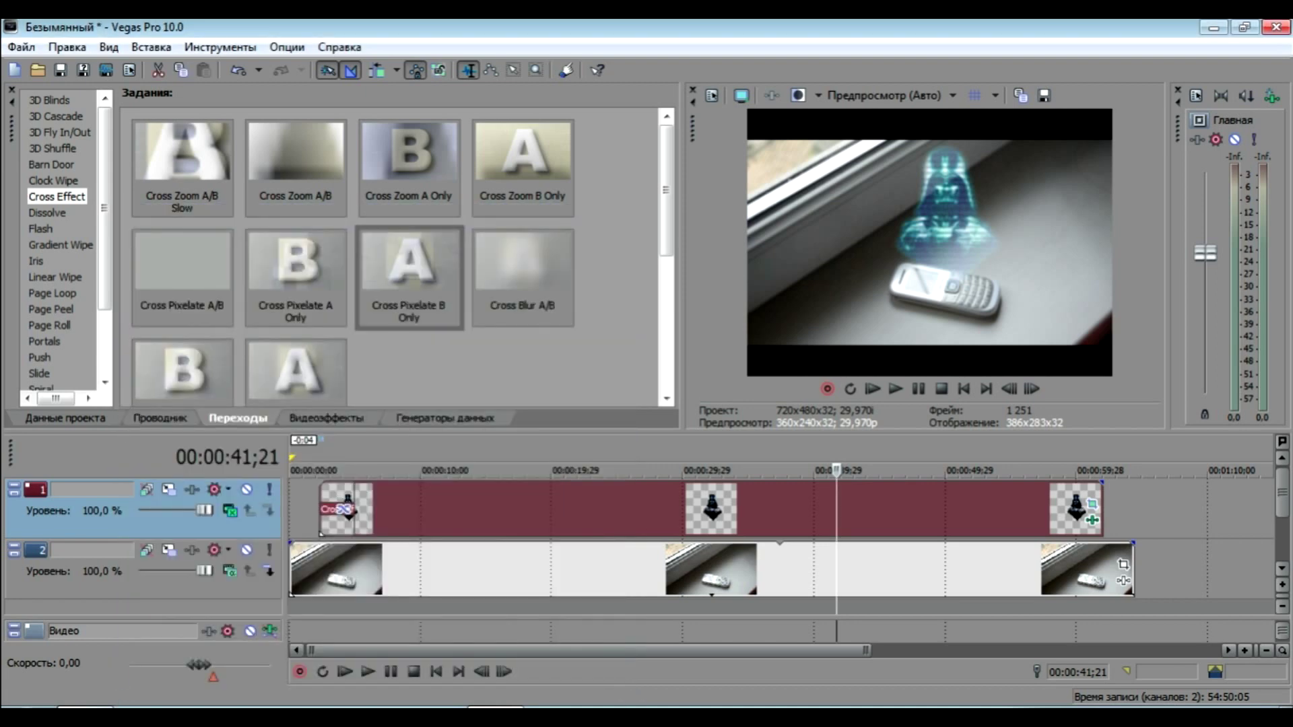
Shorten the opening transition on the Darth Vader clip and play the footage from just before the clip to check it
left_click(310, 509)
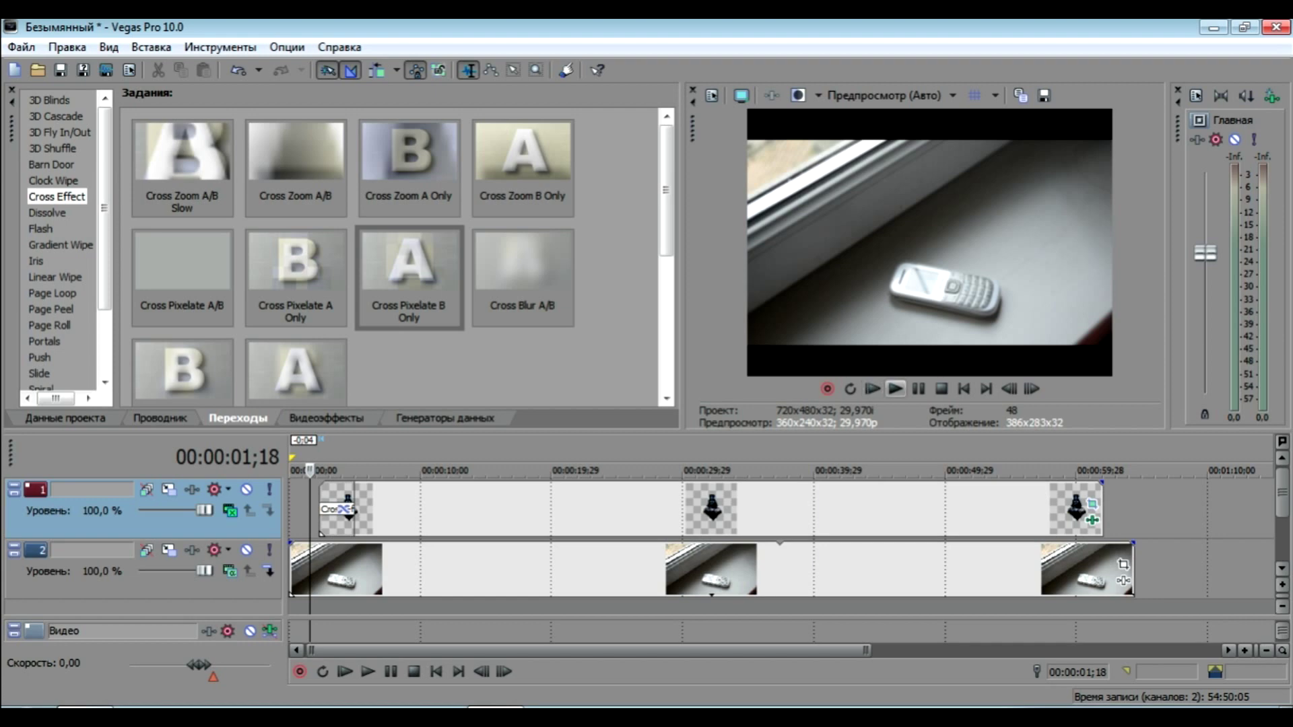
key("space")
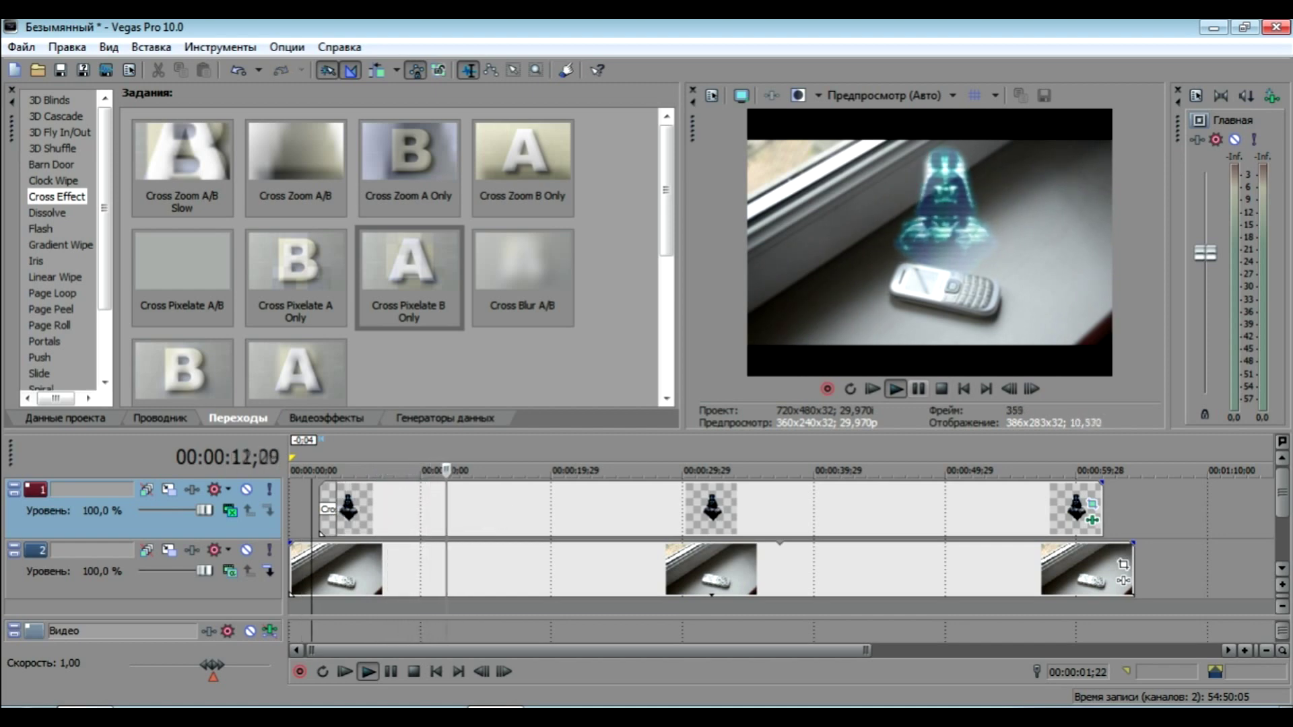
left_click(896, 389)
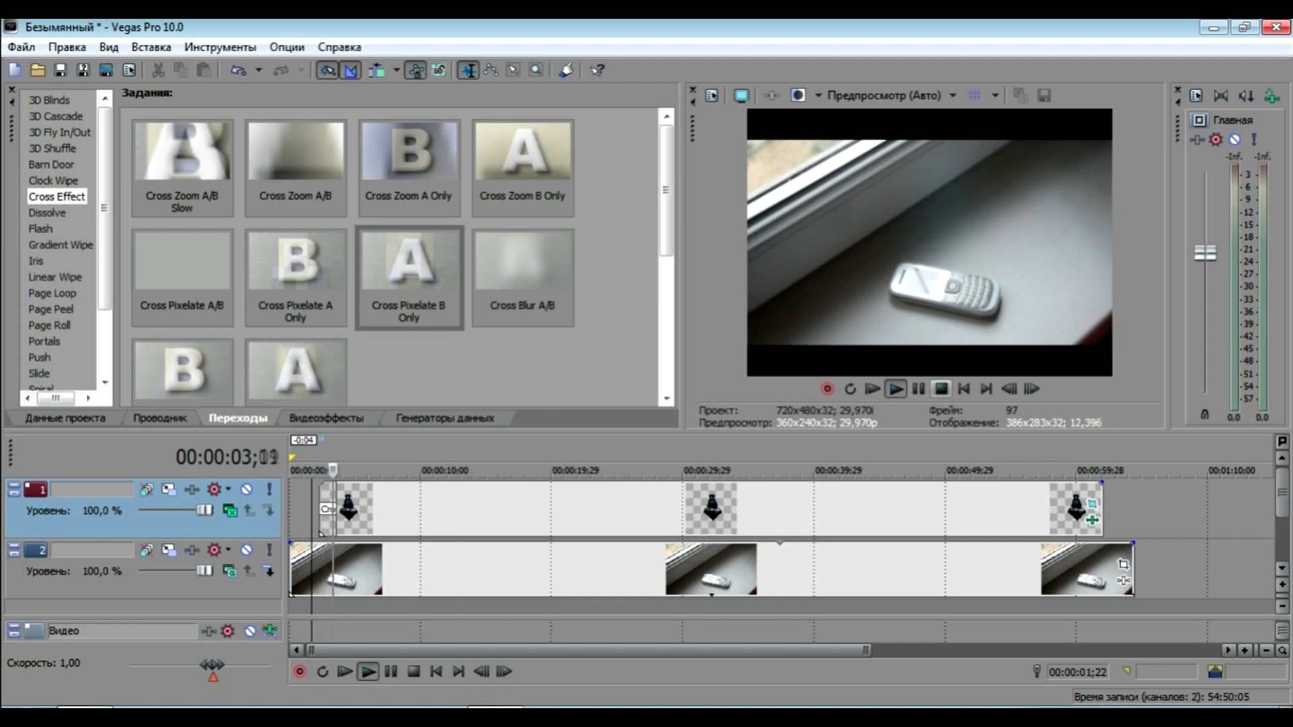
scroll(781, 539, "up", 3)
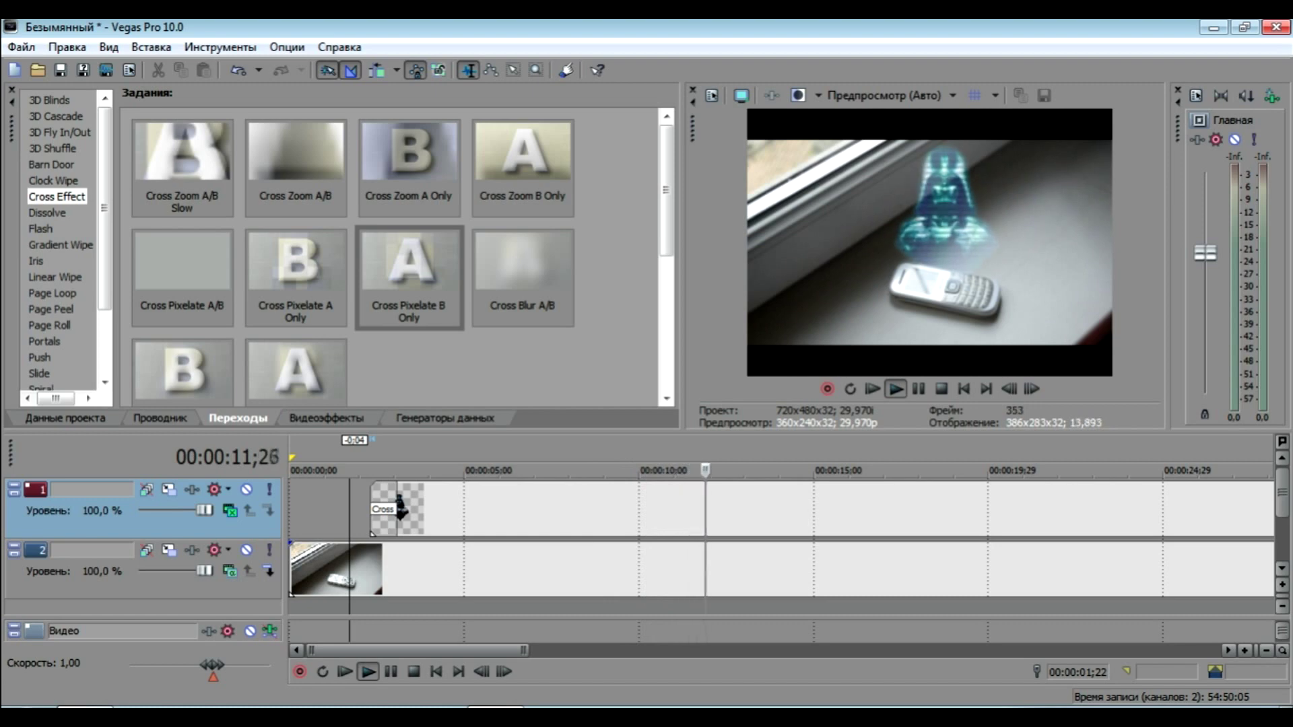
key("Return")
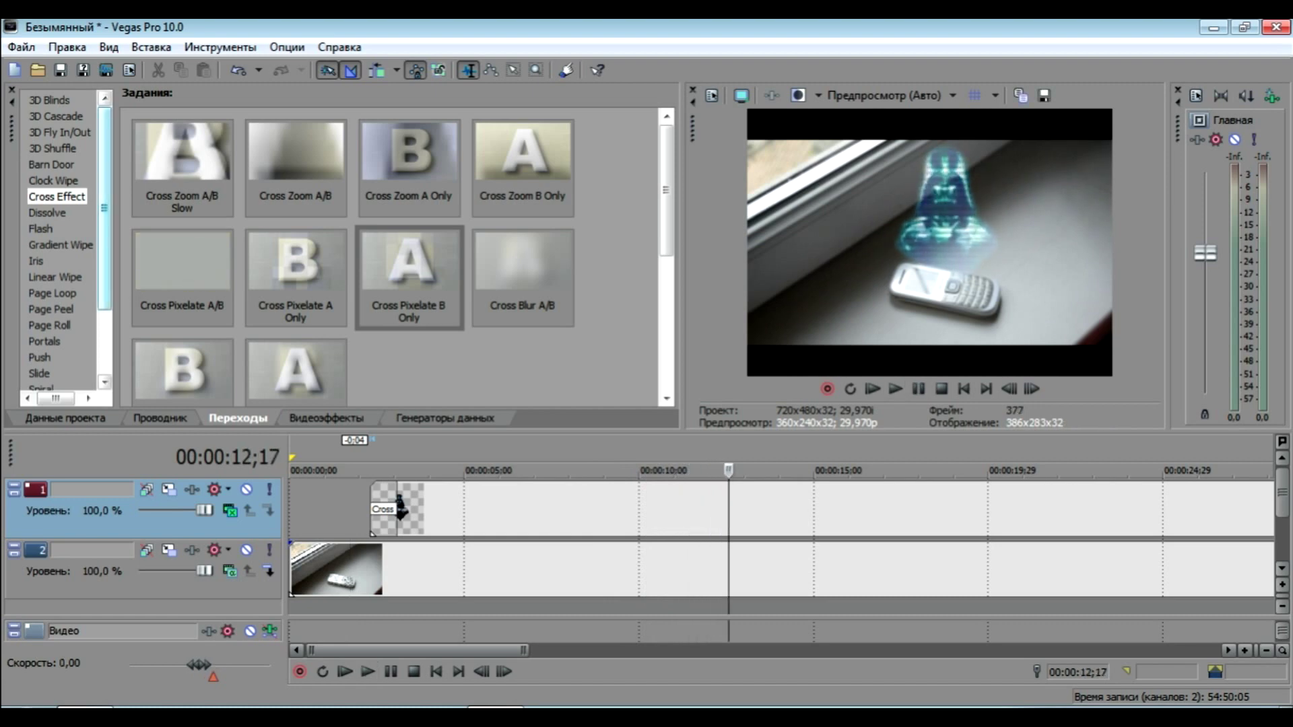
Replace the Darth Vader clip's opening transition with the 3D Blinds Slot Machine preset, keeping its default settings
left_click(49, 100)
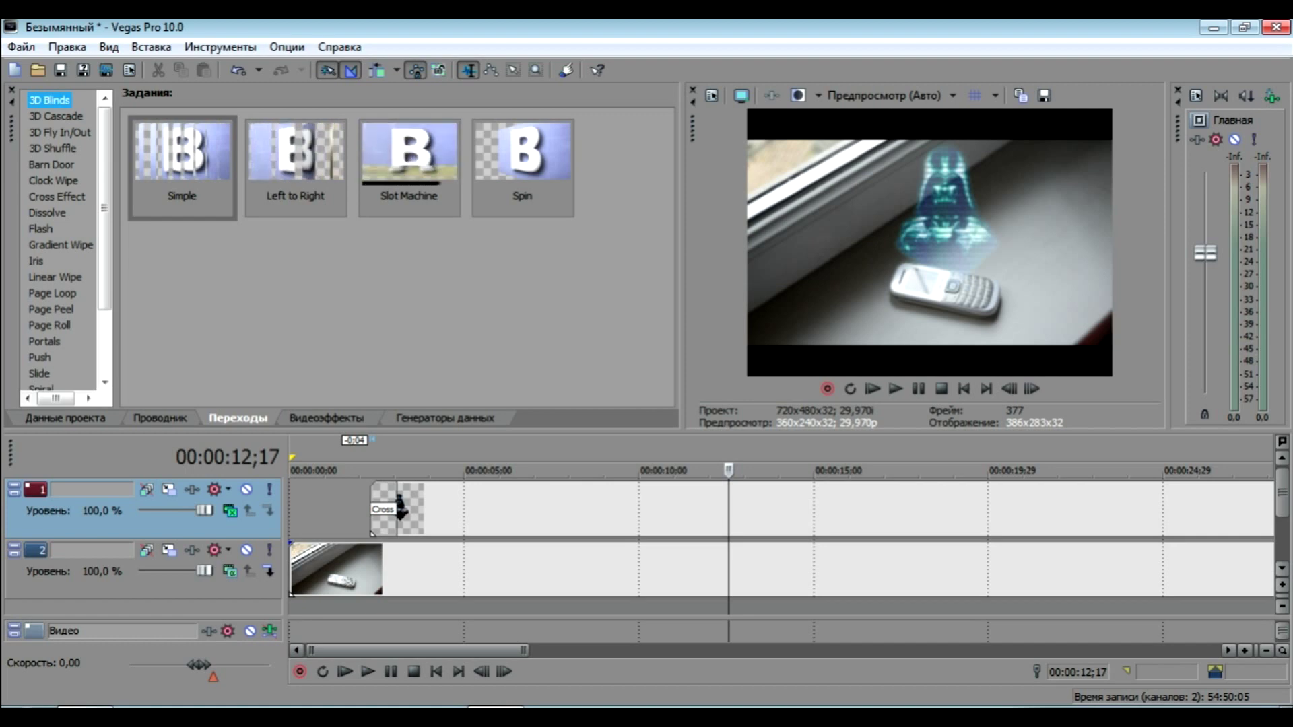
left_click_drag(401, 509, 399, 507)
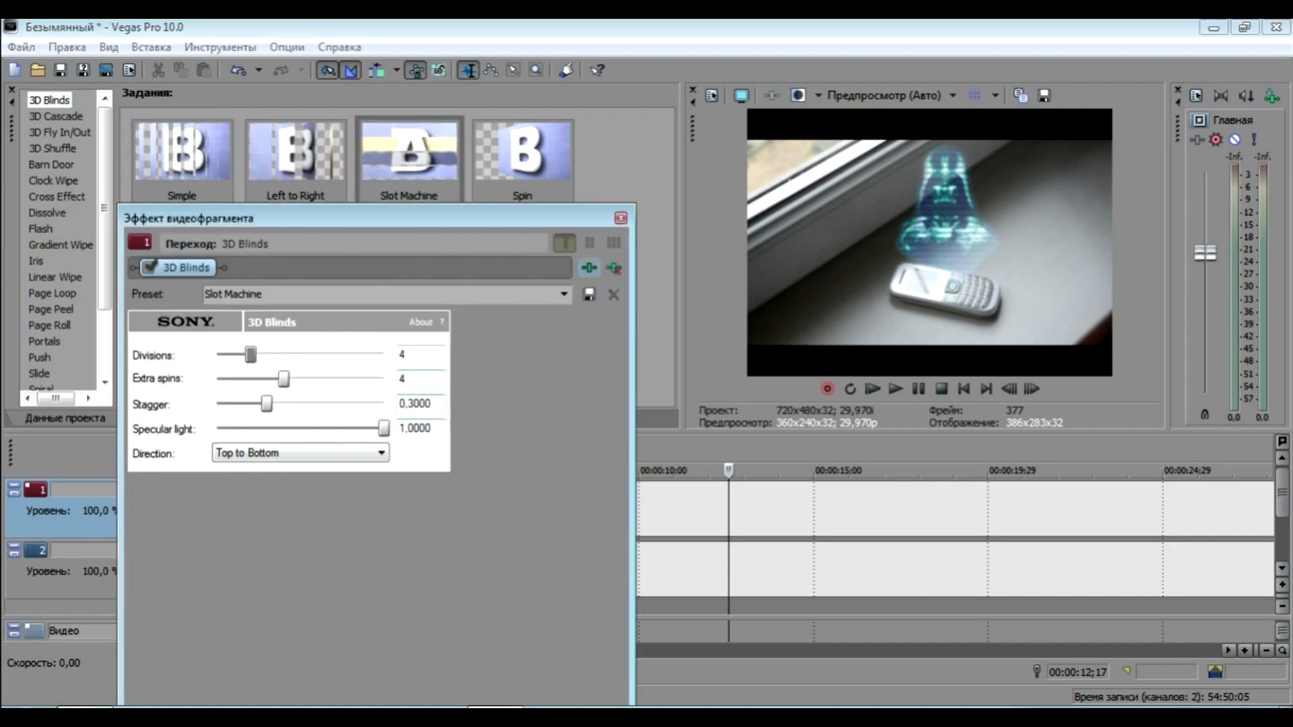
left_click(621, 218)
Play the opening transition repeatedly from just before the Darth Vader clip to check how the hologram appears
left_click(349, 507)
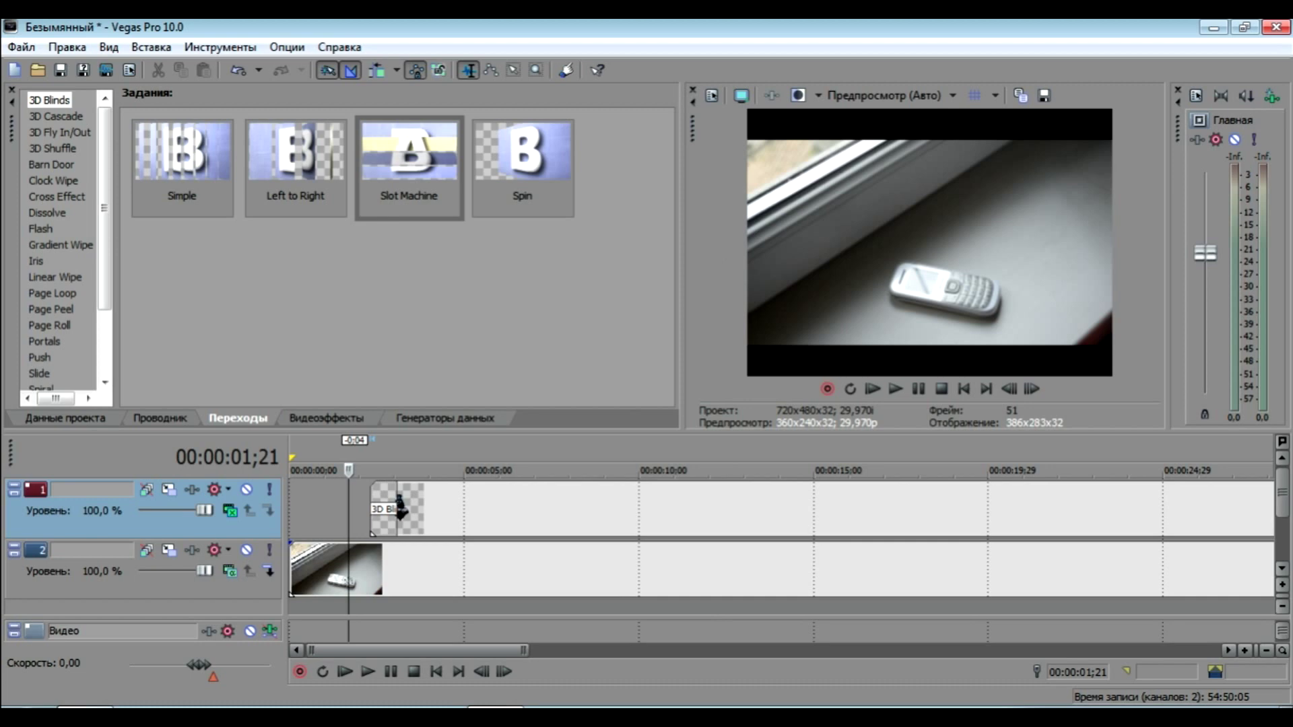
key("space")
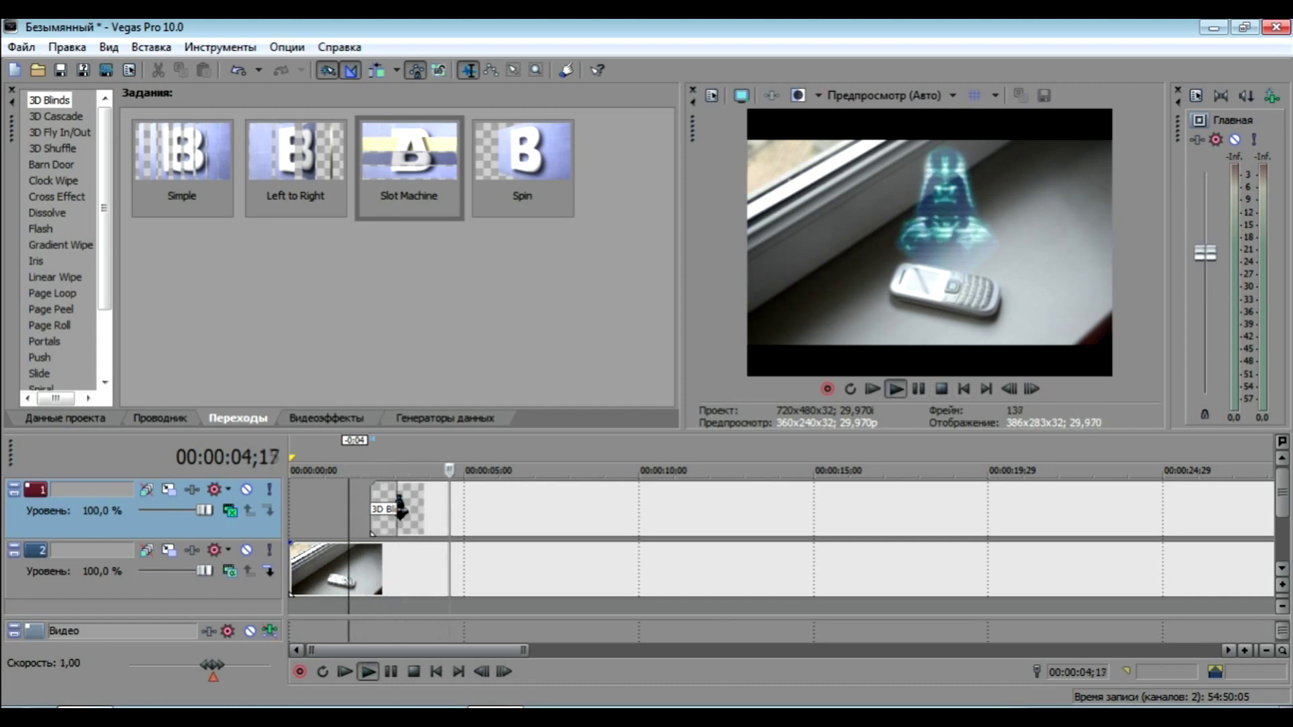
left_click(360, 507)
key("space")
key("space")
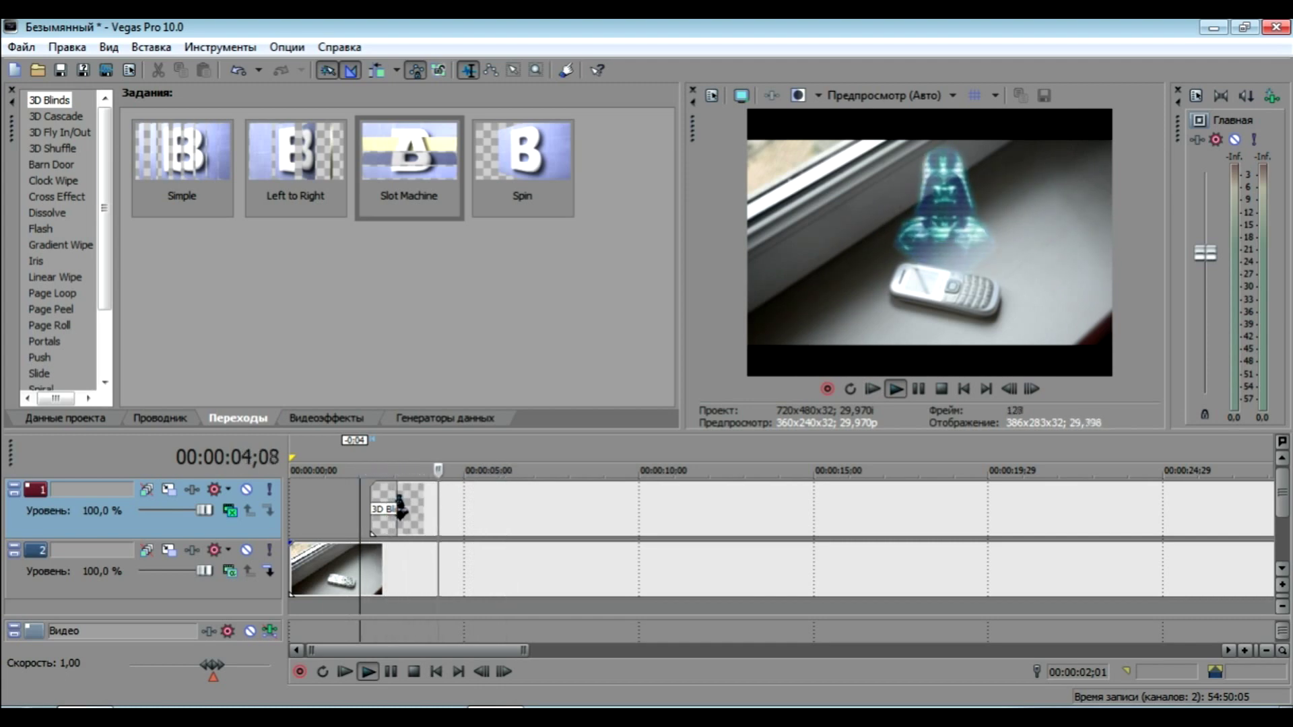
left_click(345, 506)
left_click(896, 389)
key("space")
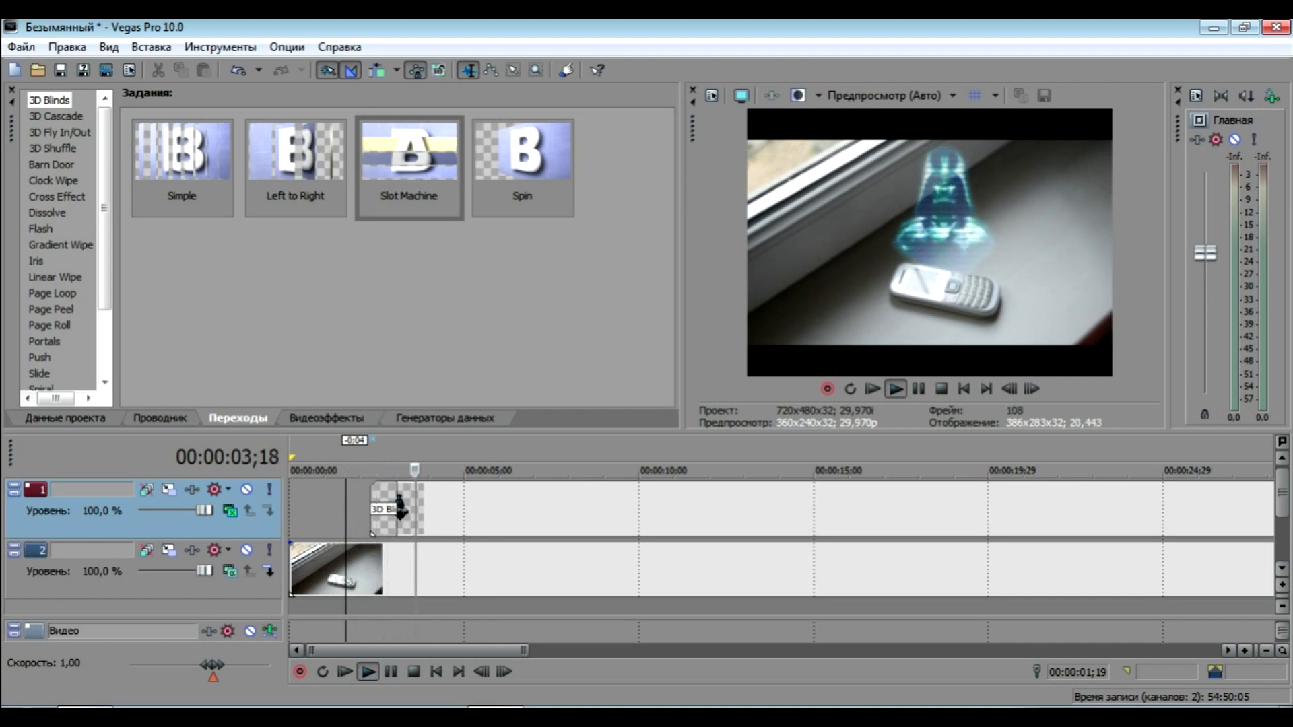
left_click(343, 507)
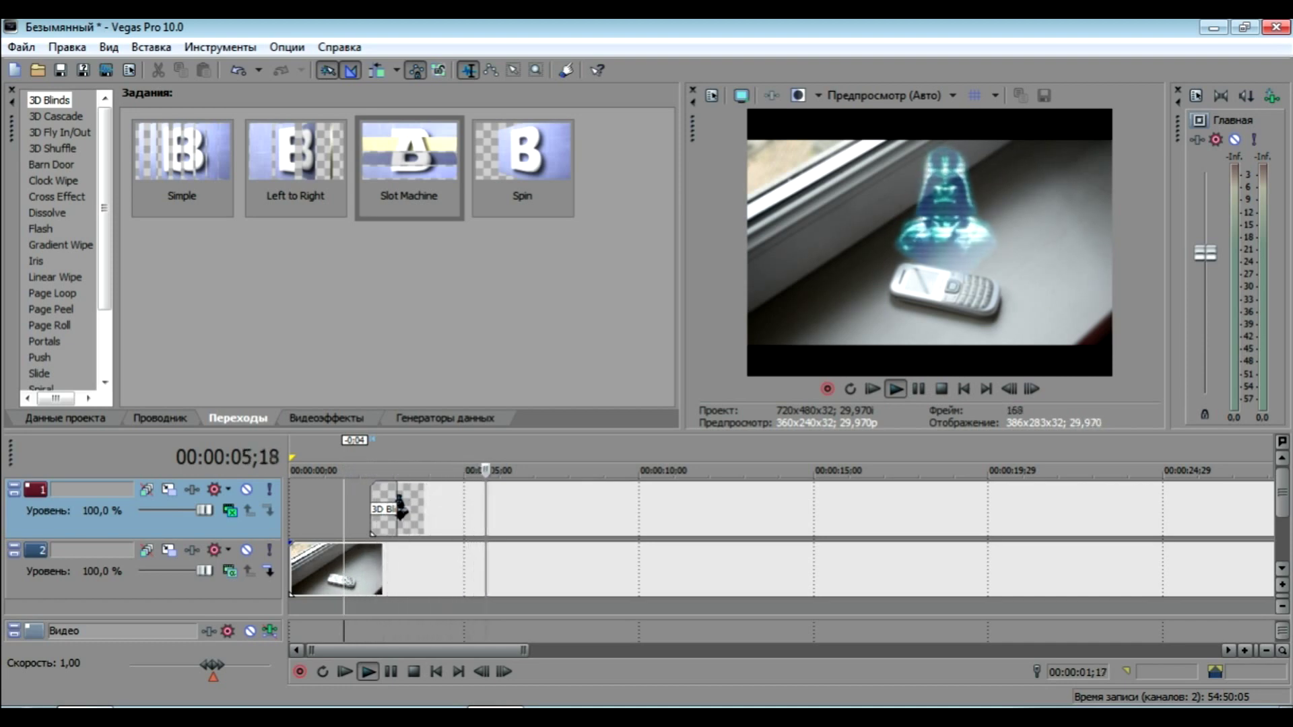
left_click(896, 389)
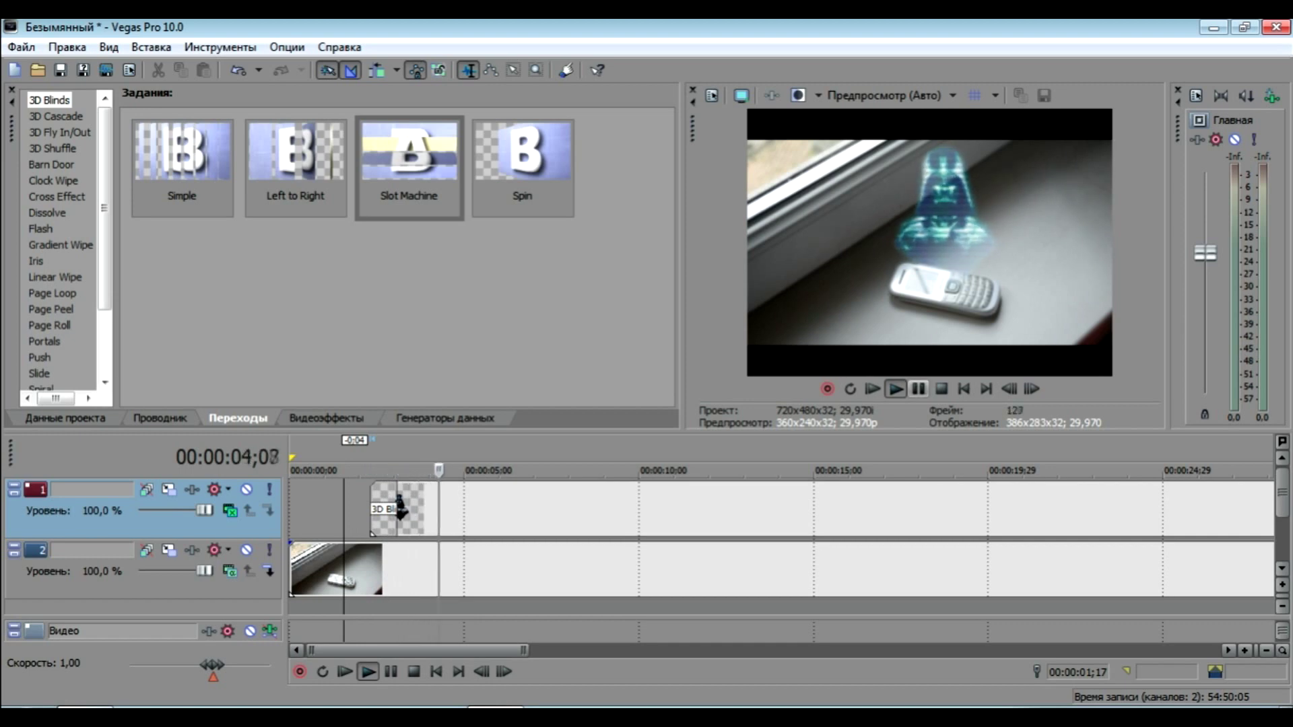
key("Return")
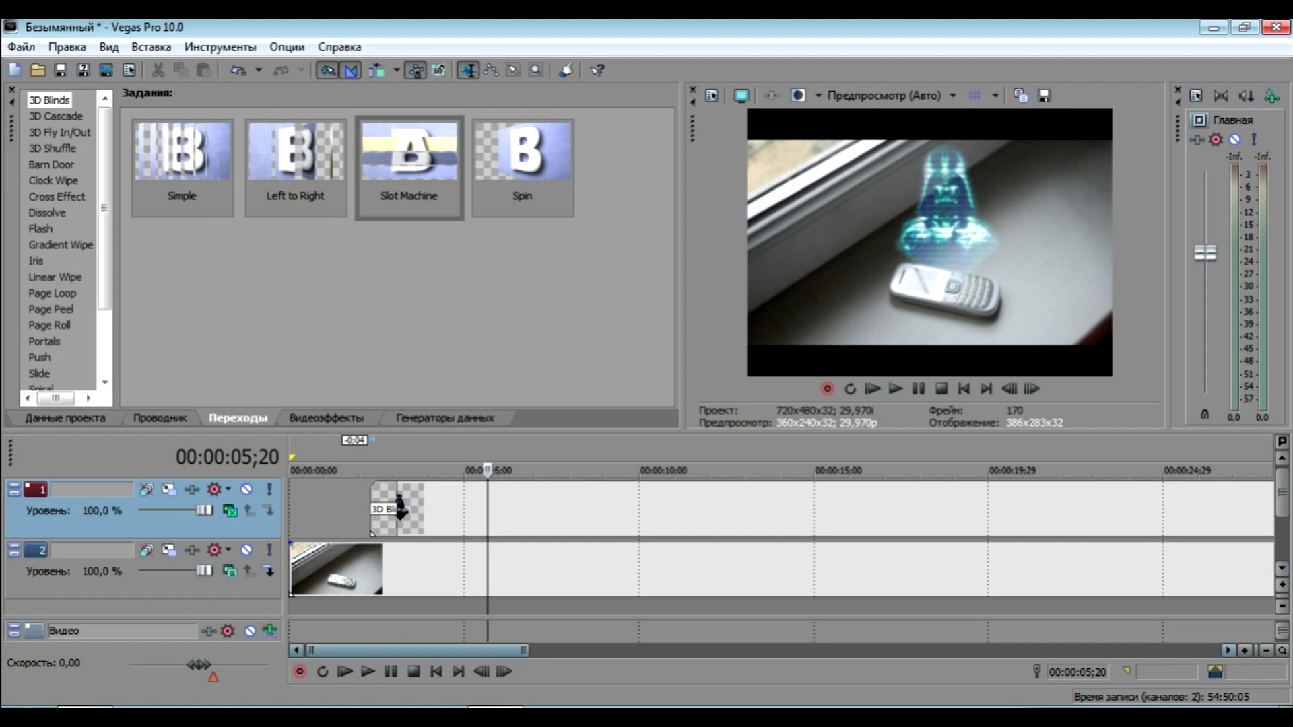
Go to the end of the Darth Vader clip and browse the transition categories through to Cross Effect for a closing transition
left_click_drag(417, 651, 815, 650)
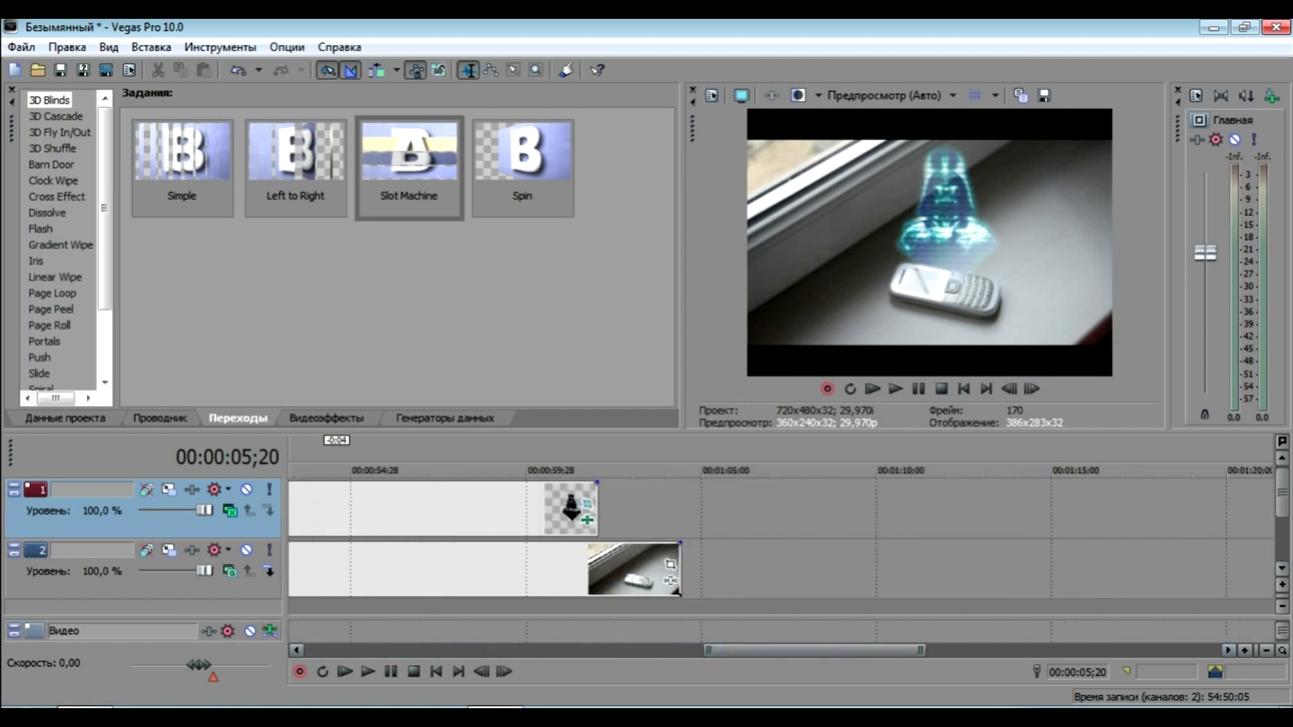
left_click(596, 510)
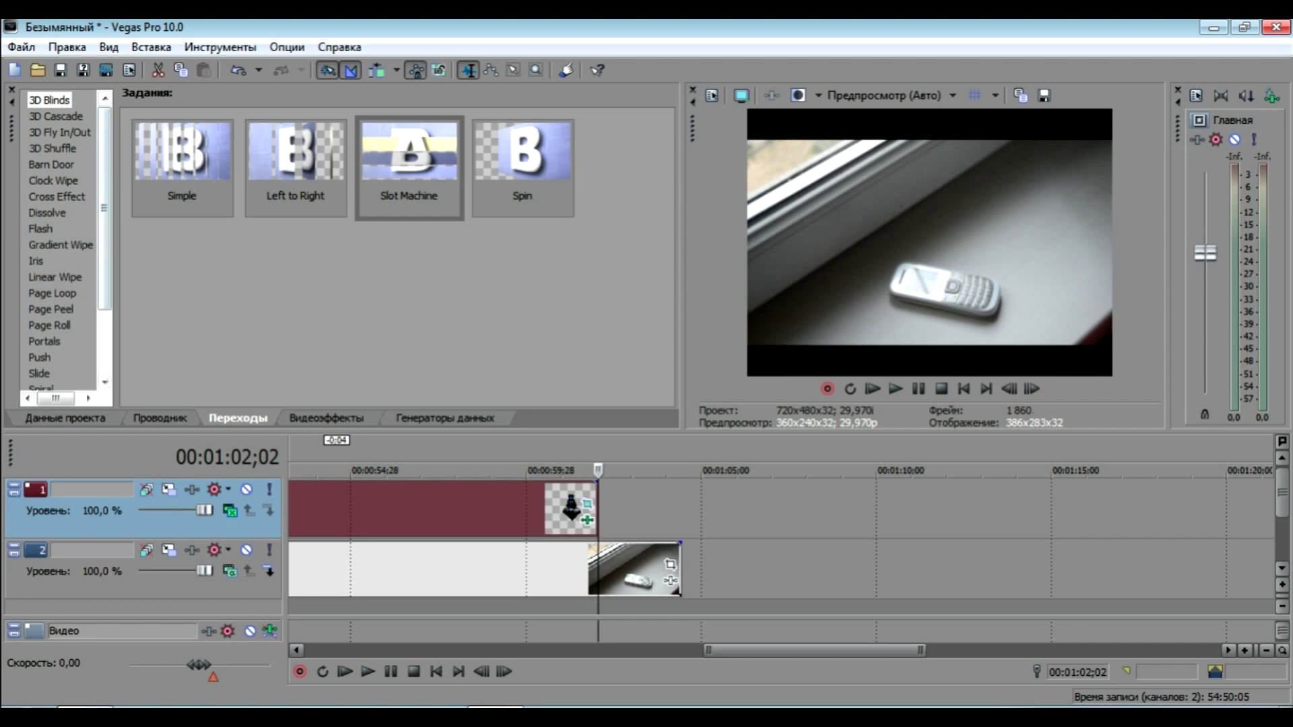
left_click(51, 165)
left_click(59, 133)
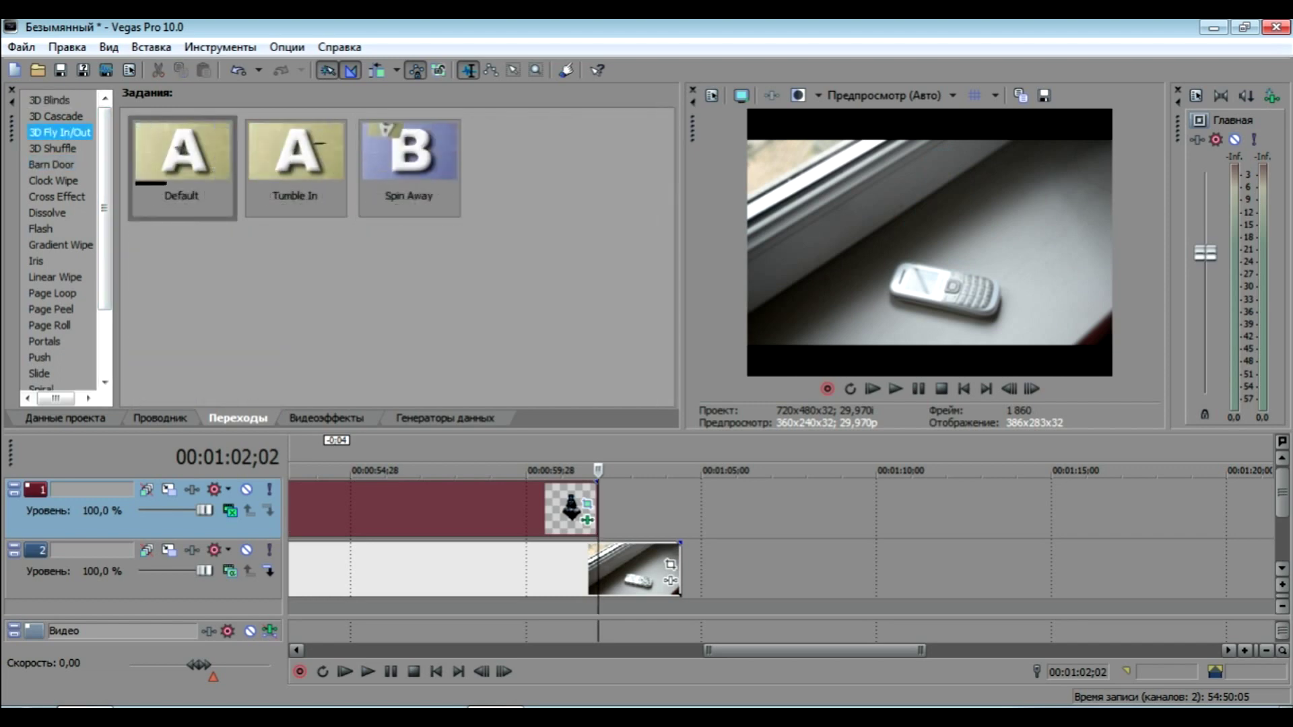
key("Up")
key("Up")
key("Down")
key("Down")
key("Down")
key("Down")
key("Down")
key("Down")
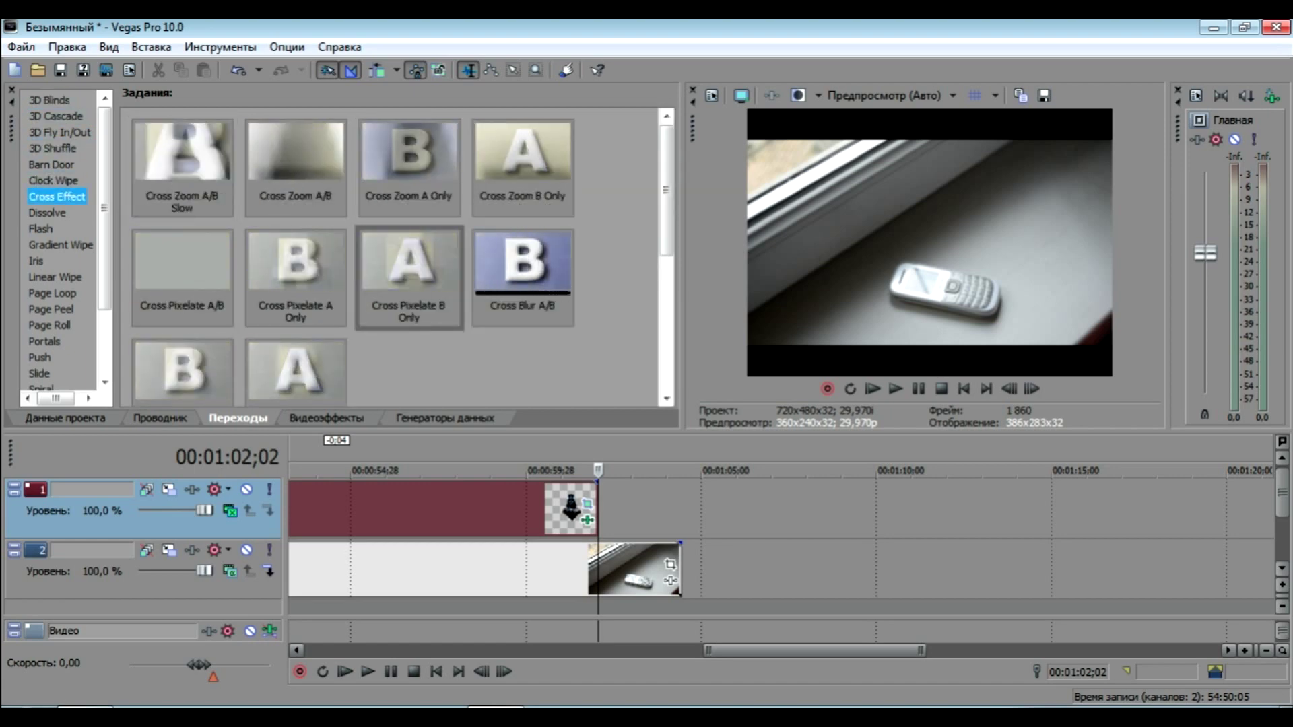
Try the Cross Blur A/B and Cross Blur B Only presets in turn as the Darth Vader clip's closing transition
left_click(523, 269)
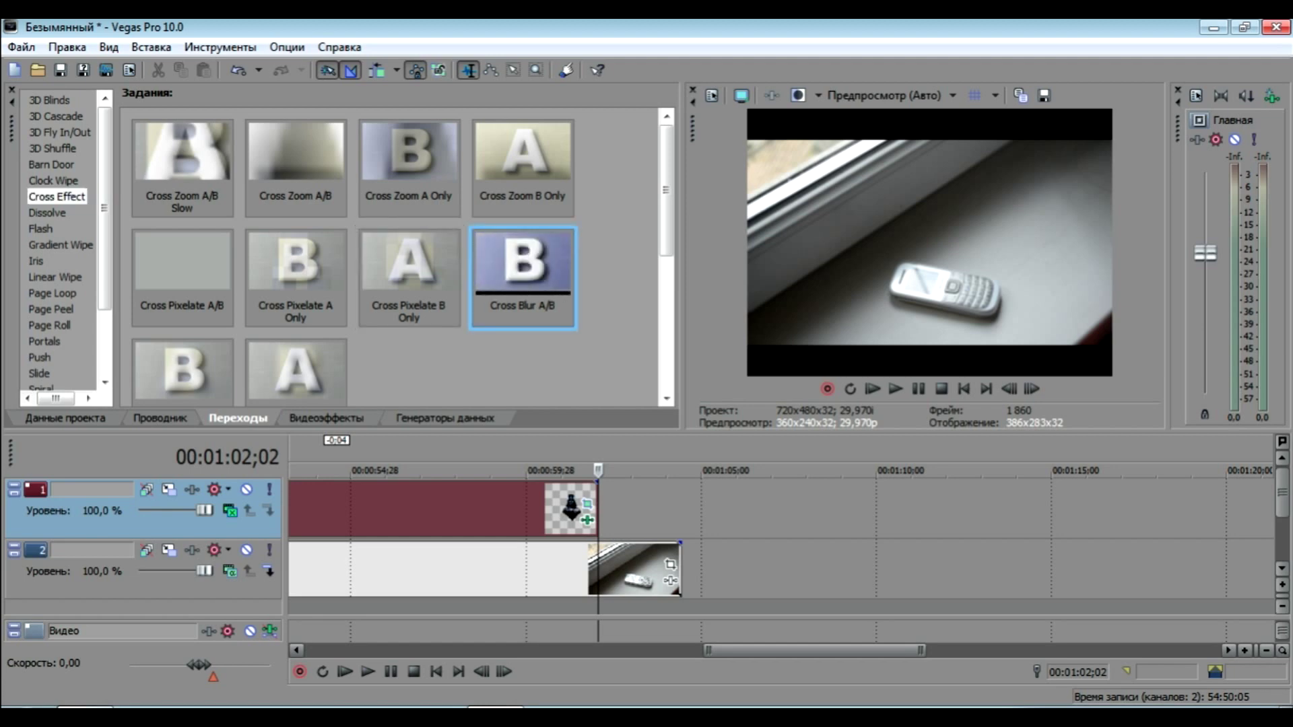
left_click_drag(571, 508, 572, 509)
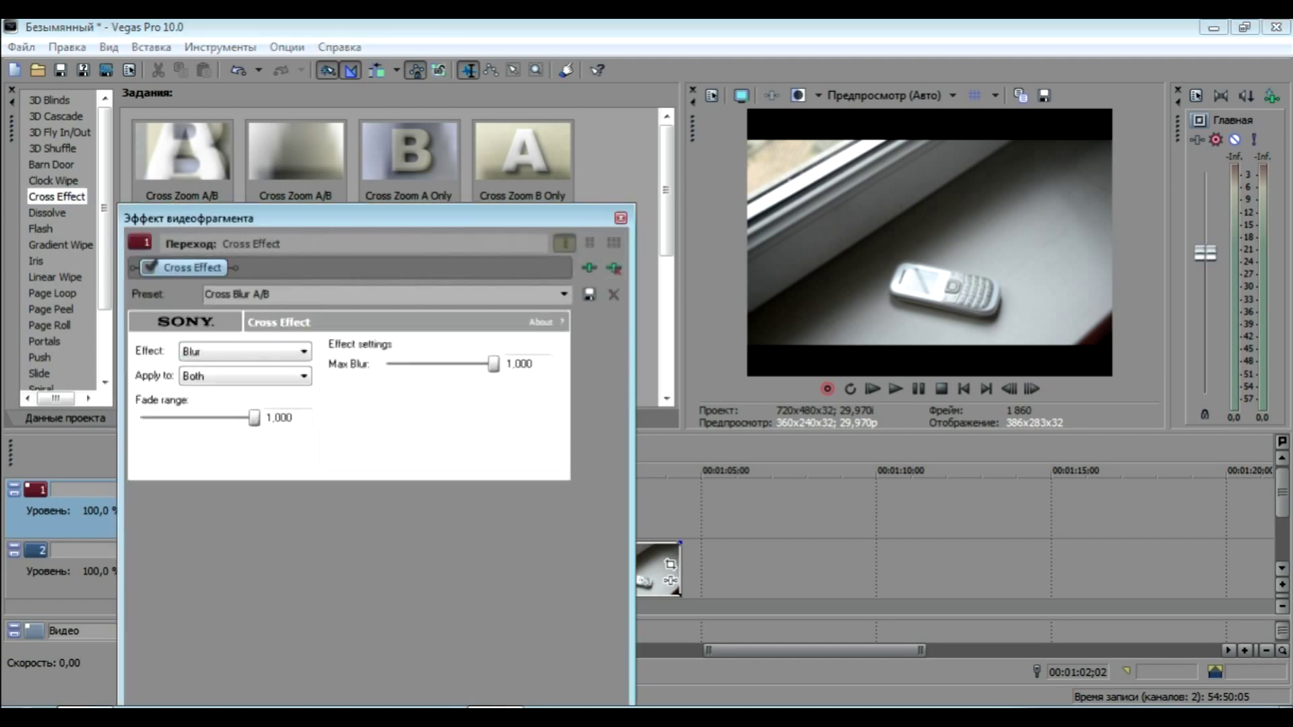
left_click(620, 218)
left_click_drag(296, 372, 572, 509)
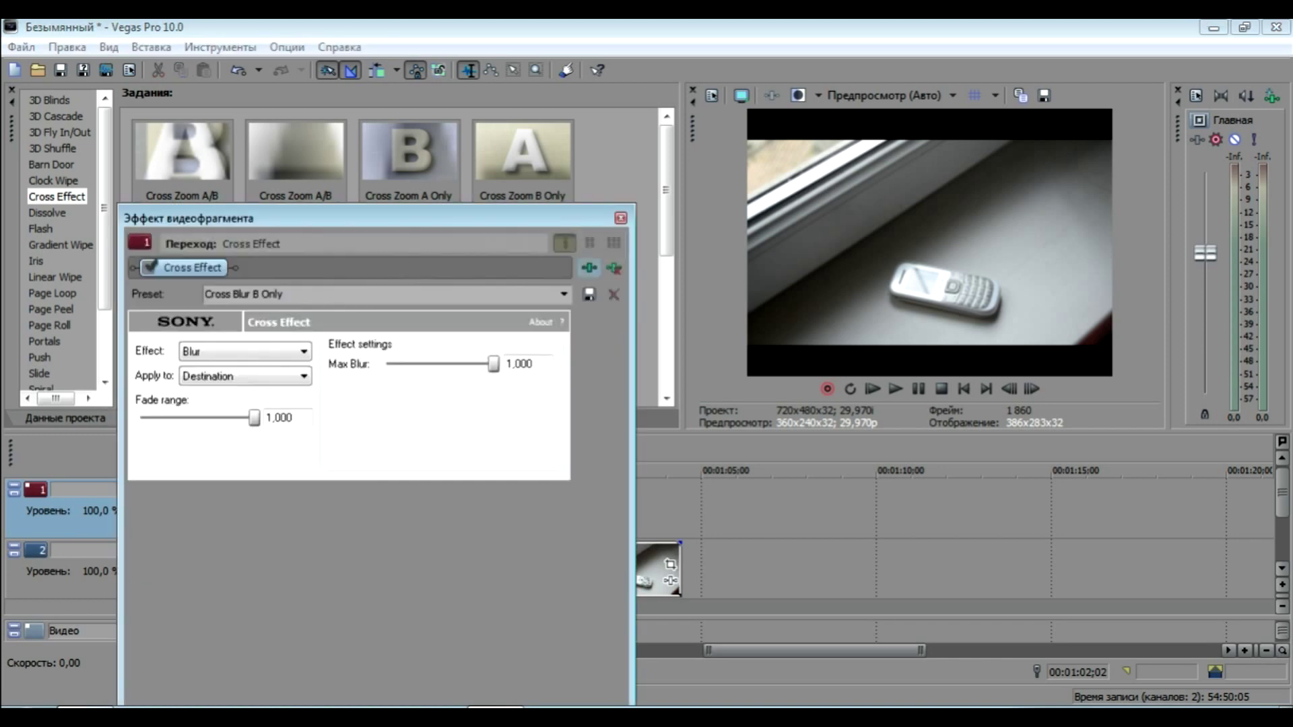
key("Escape")
Lengthen the closing transition on the Darth Vader clip slightly, playing the end of the clip before and after to check it
left_click(541, 509)
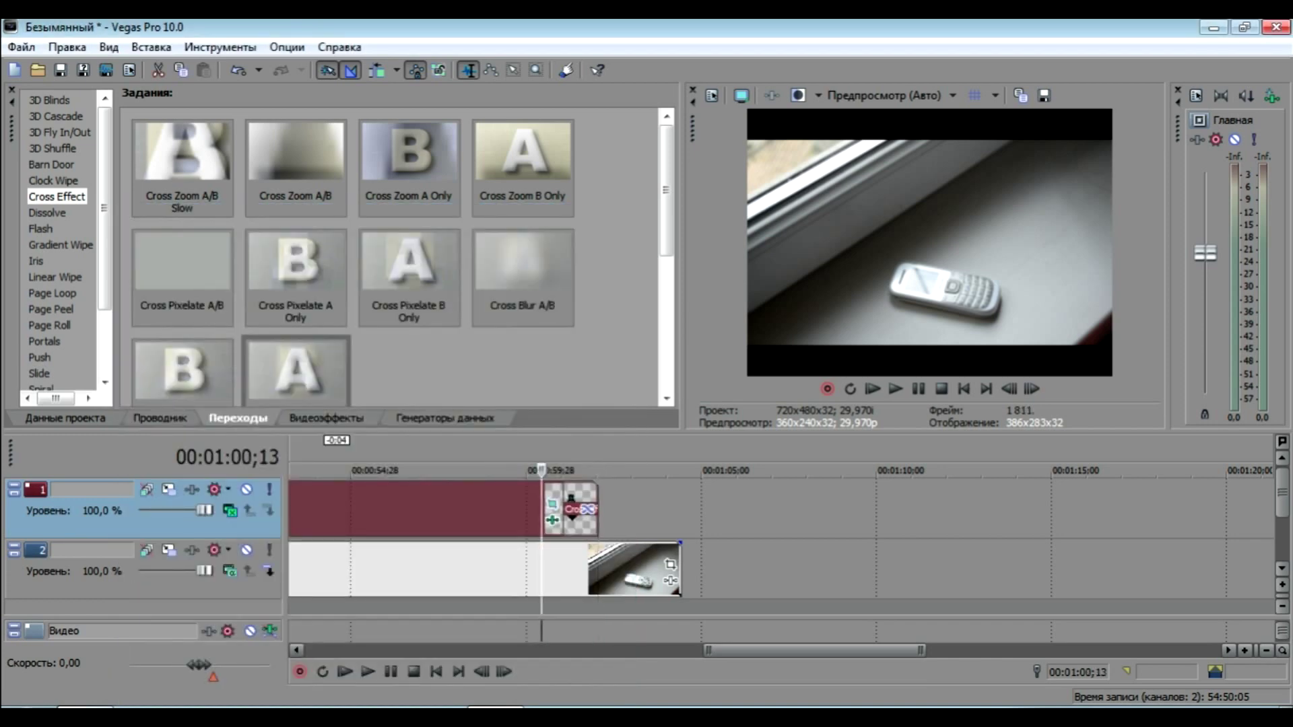
left_click(896, 390)
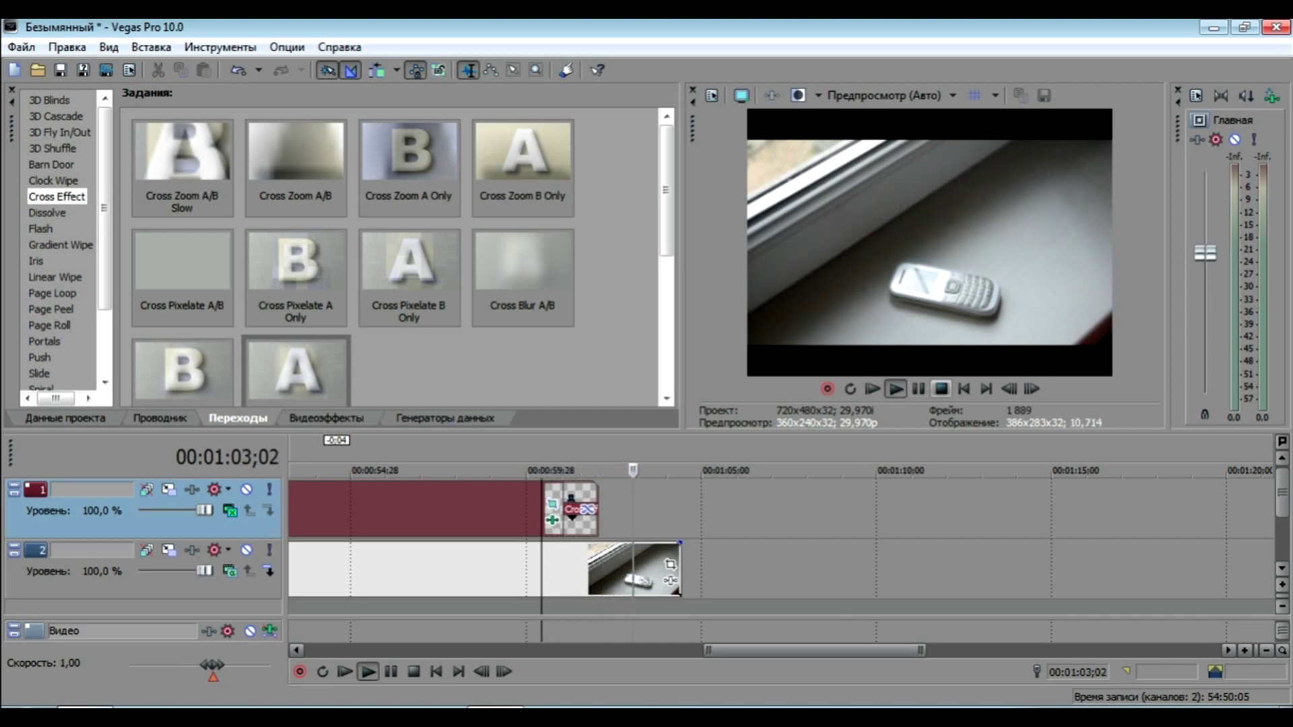
left_click(942, 389)
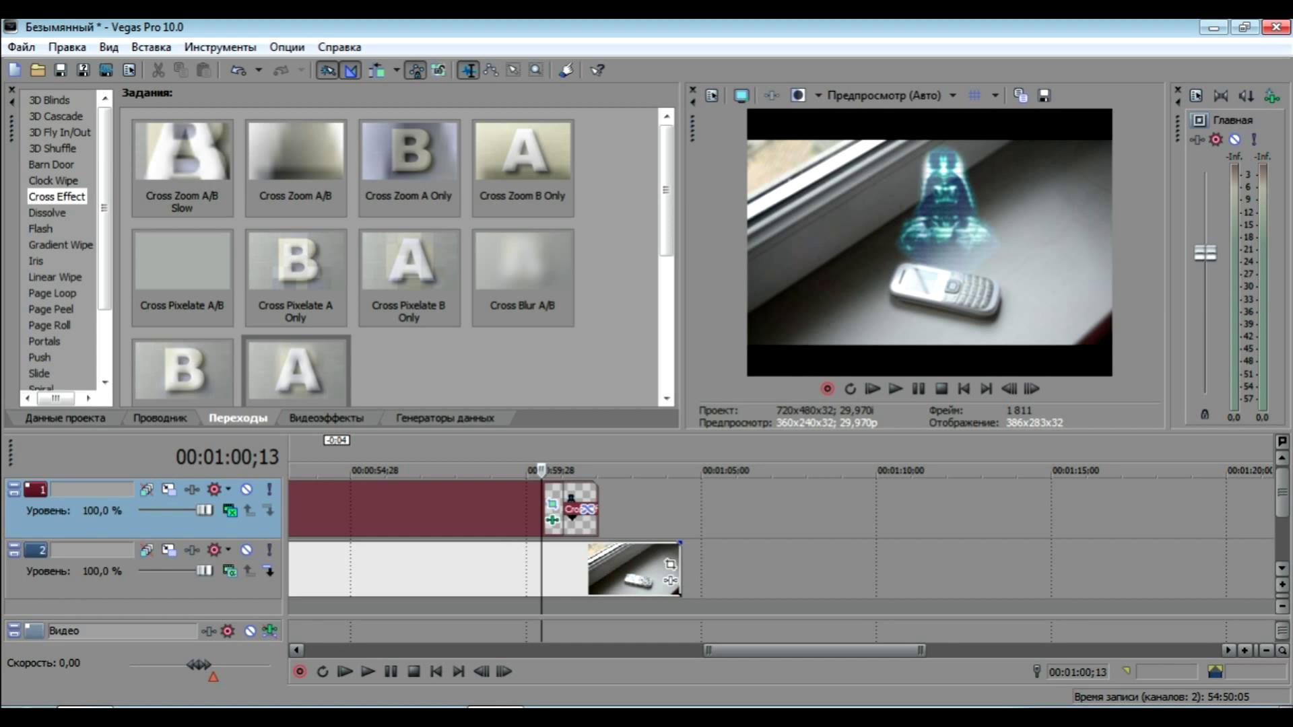
mouse_move(564, 509)
left_mouse_down()
mouse_move(545, 518)
mouse_move(575, 510)
left_mouse_up()
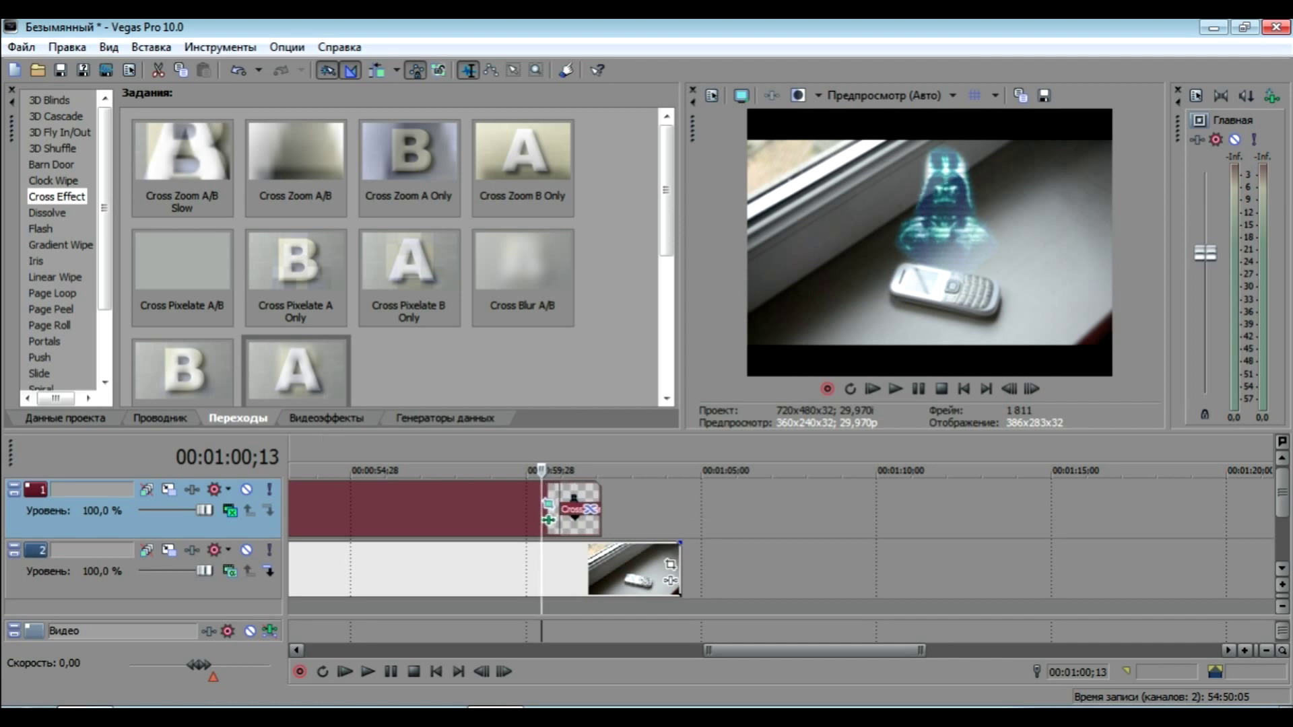
key("space")
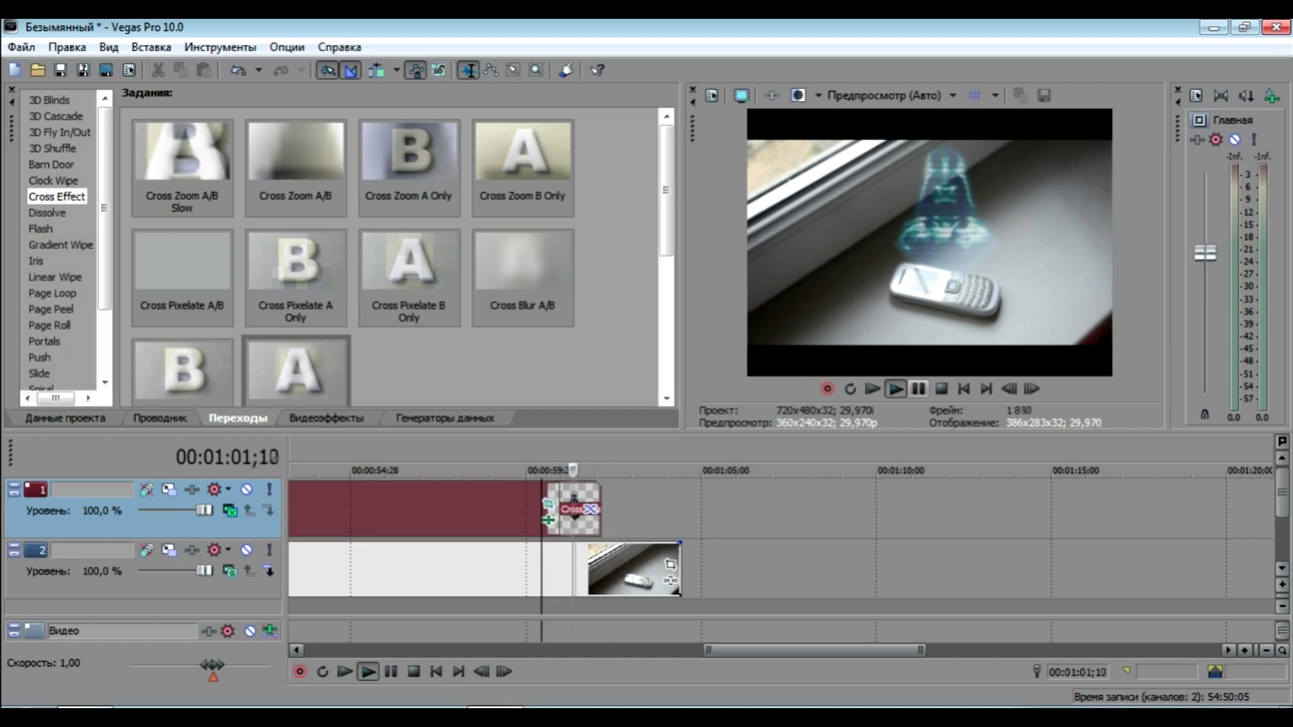
key("Return")
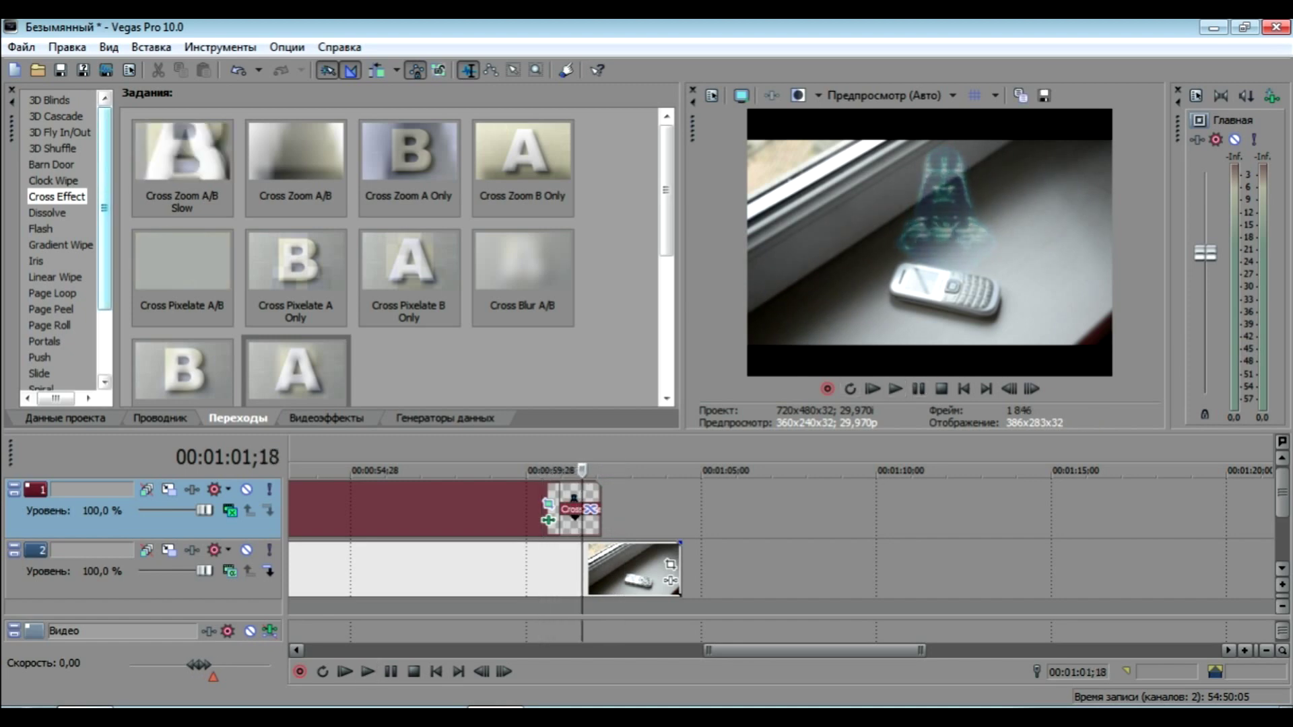
Replace the Darth Vader clip's closing transition with the 3D Cascade Left to Right preset, keeping its default settings
left_click(56, 116)
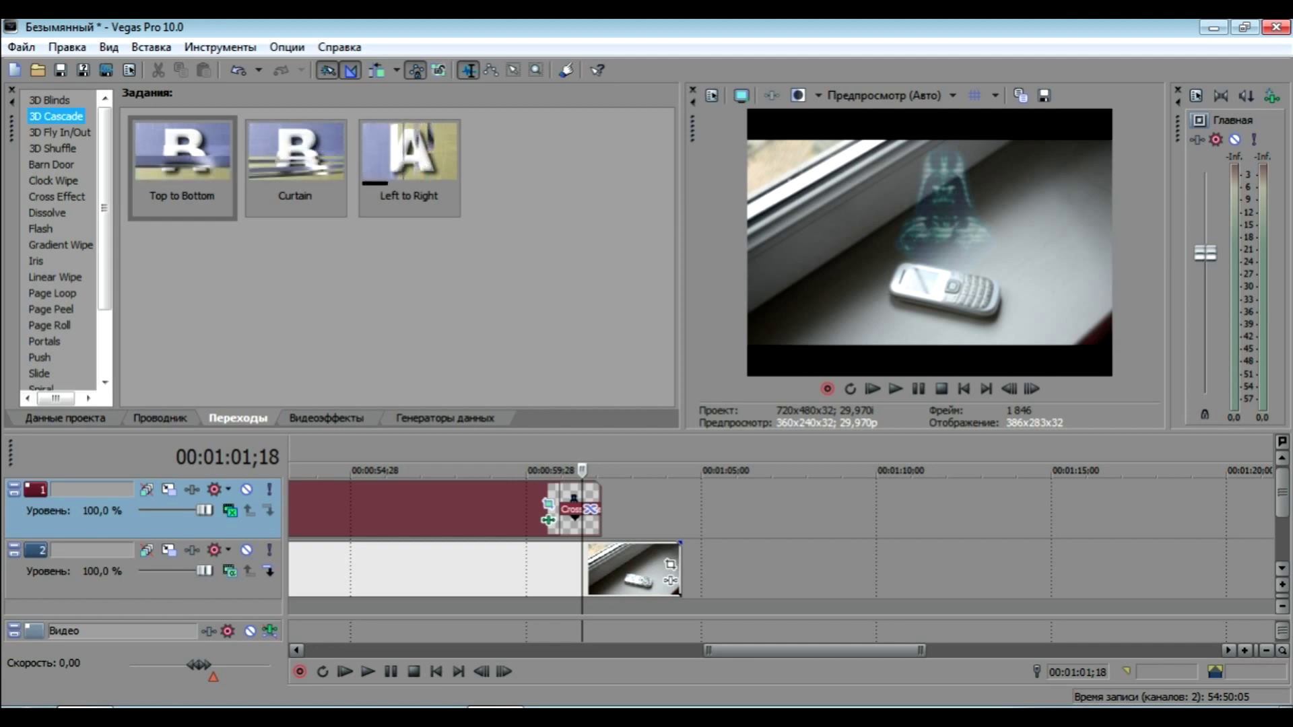
left_click(409, 162)
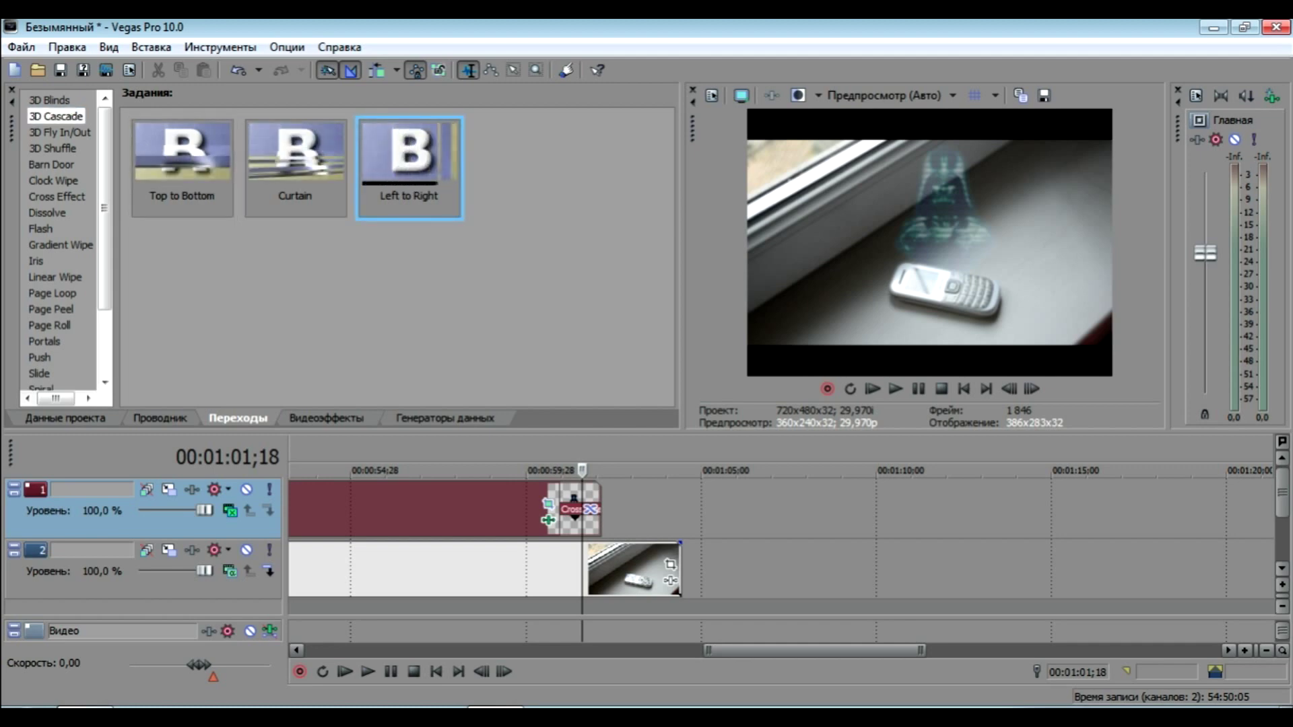
left_click_drag(408, 162, 580, 510)
left_click(621, 218)
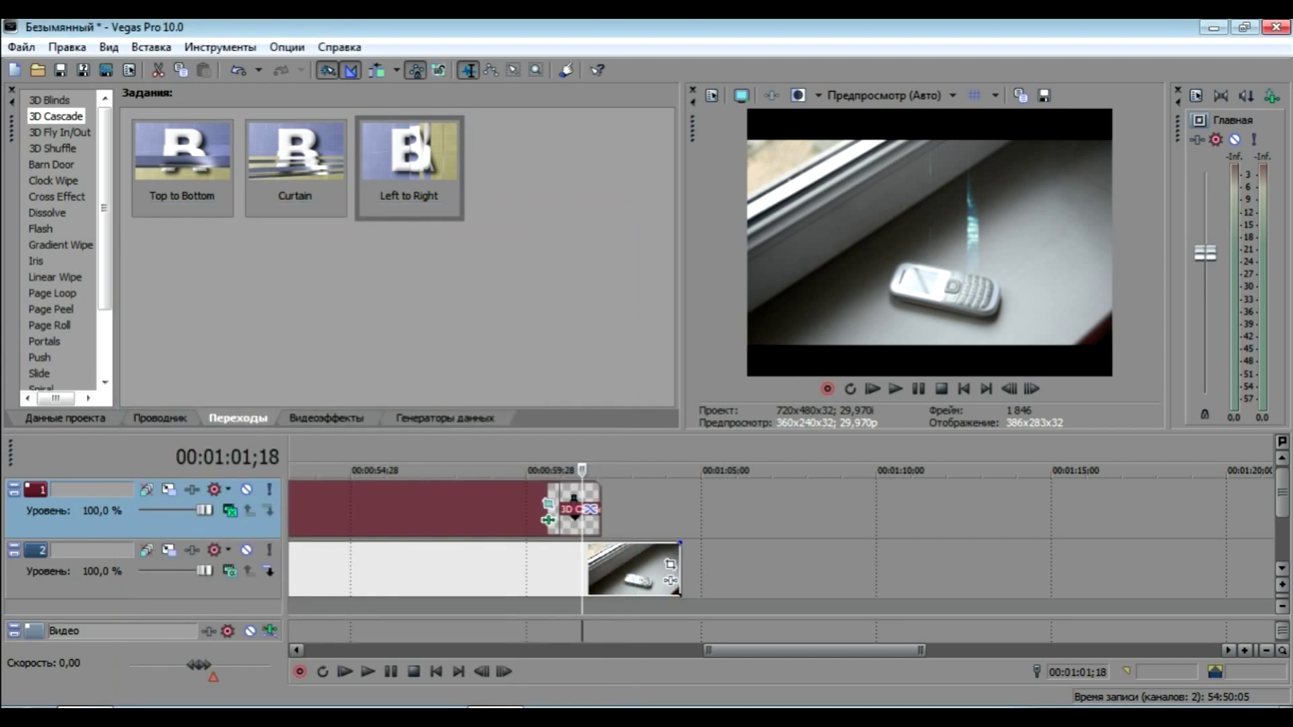
Play the closing transition repeatedly from just before it to check how the hologram disappears
left_click(532, 470)
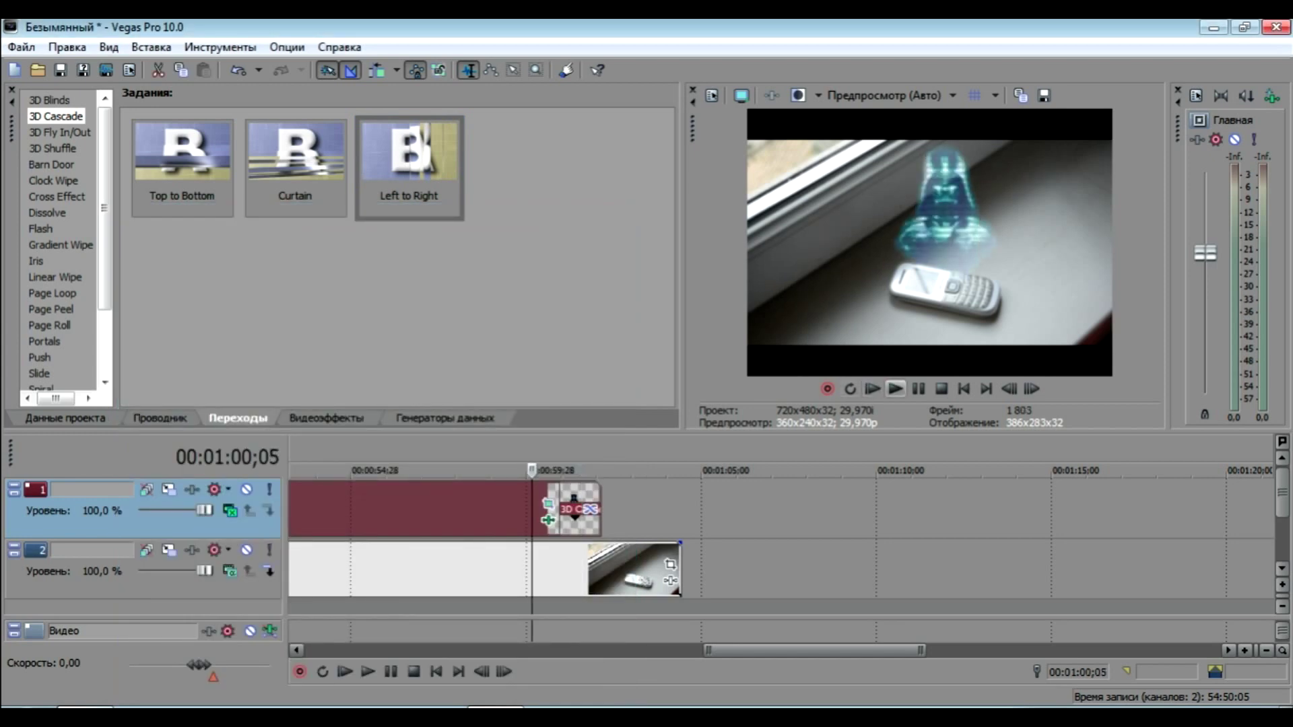
left_click(896, 389)
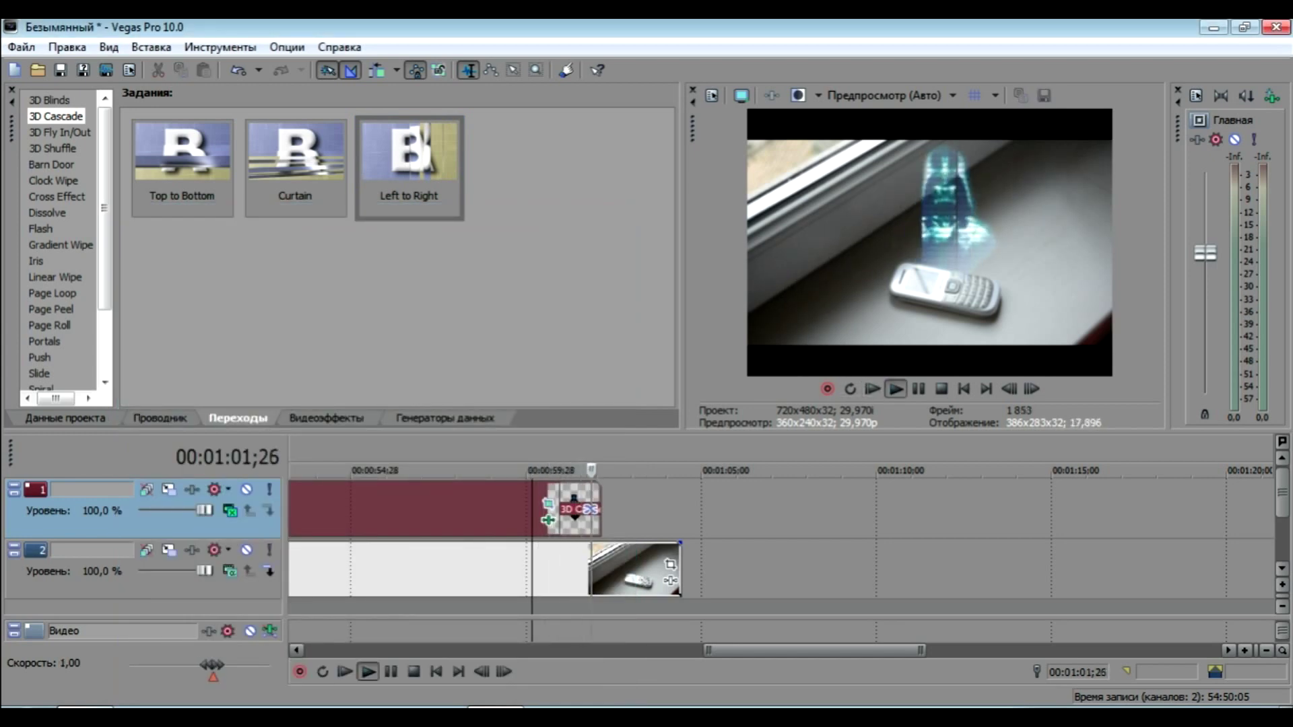
key("space")
key("space")
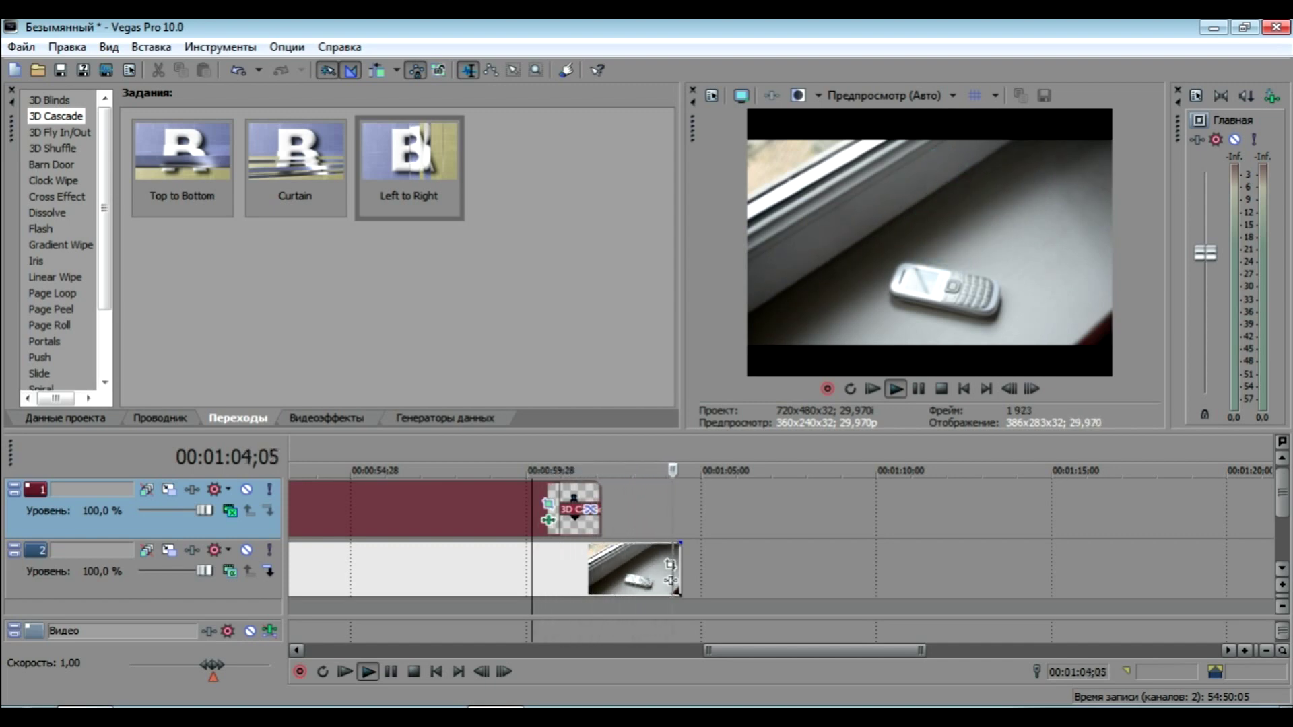
key("space")
key("space")
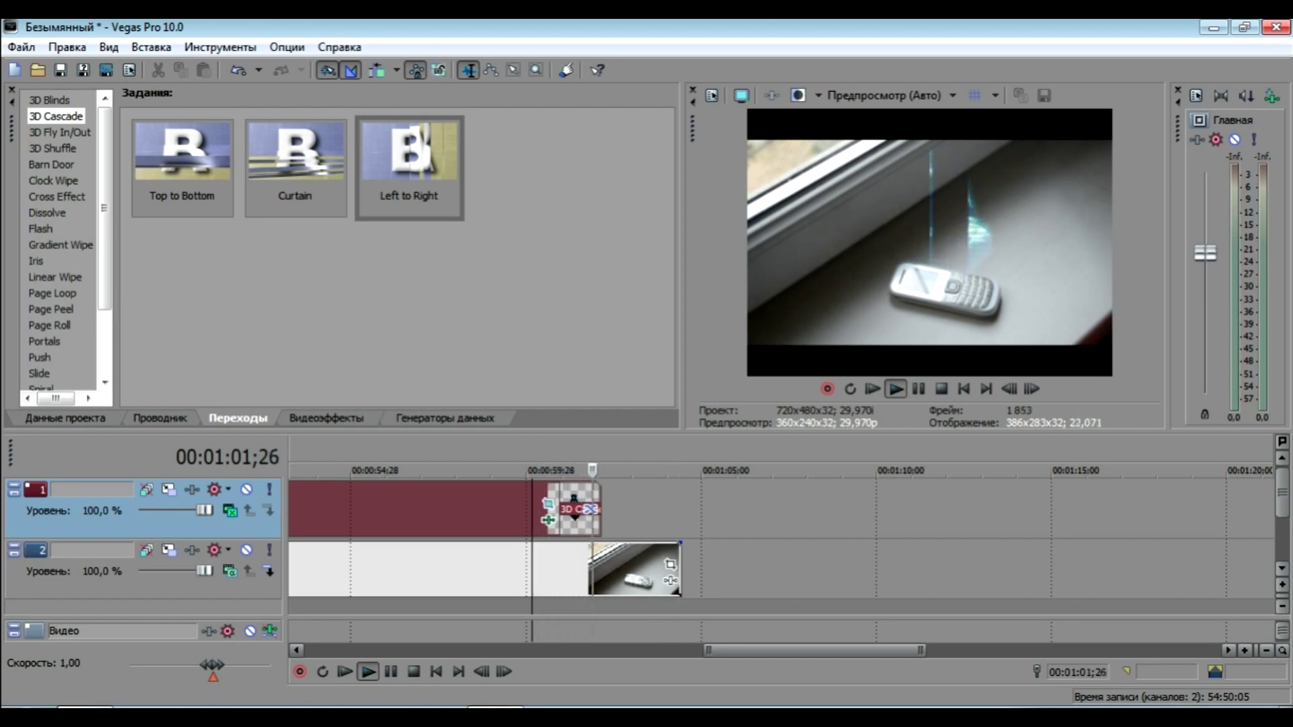
key("space")
key("space")
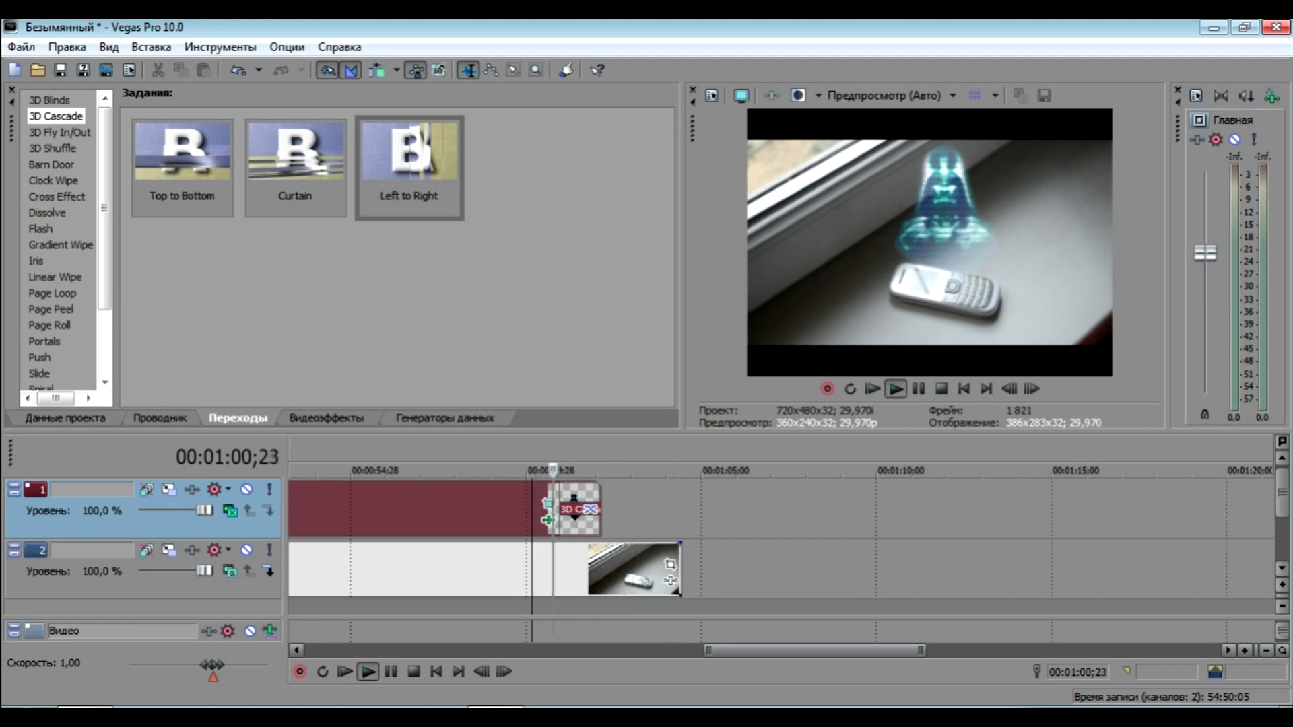
key("space")
key("space")
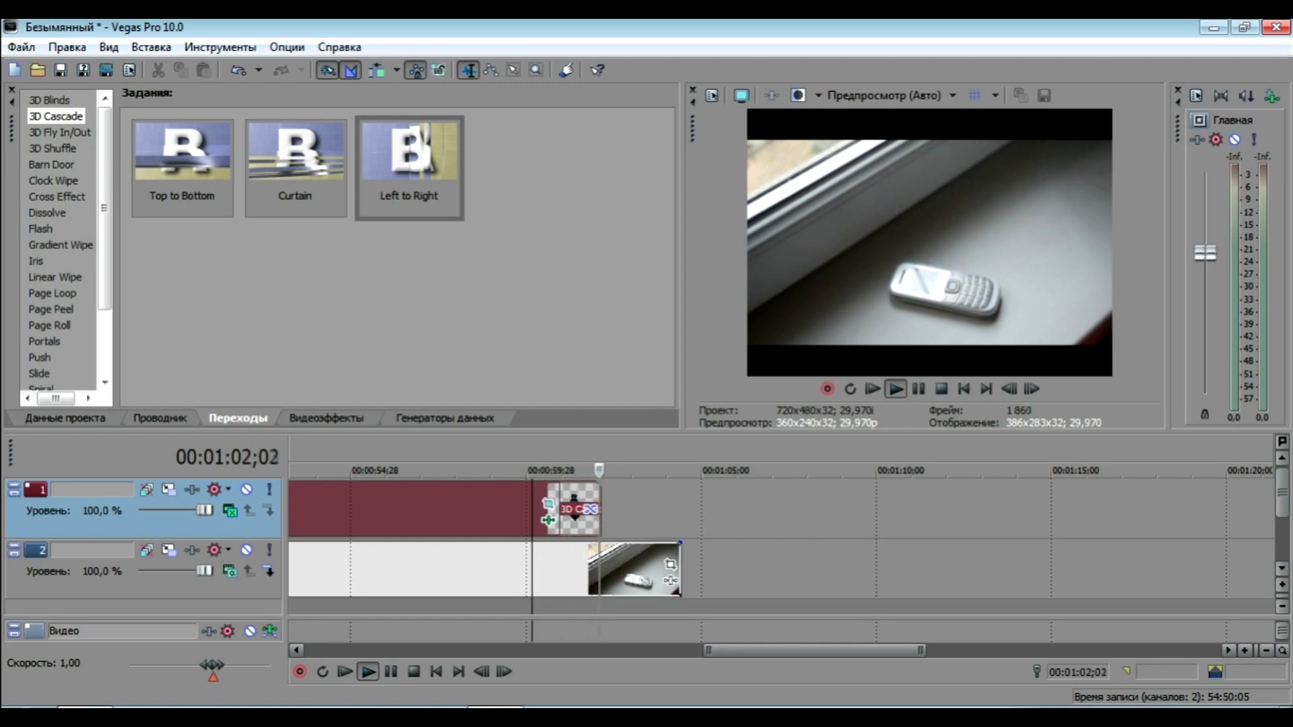
key("space")
key("space")
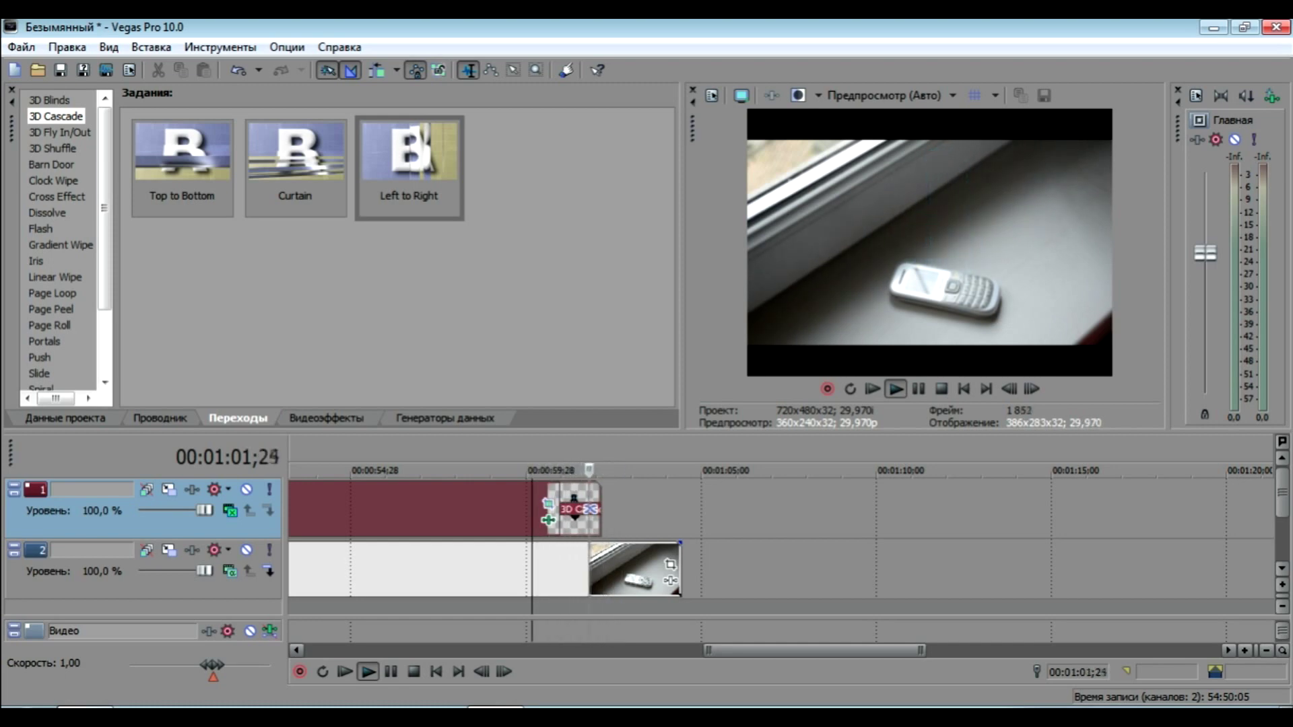
key("space")
key("space")
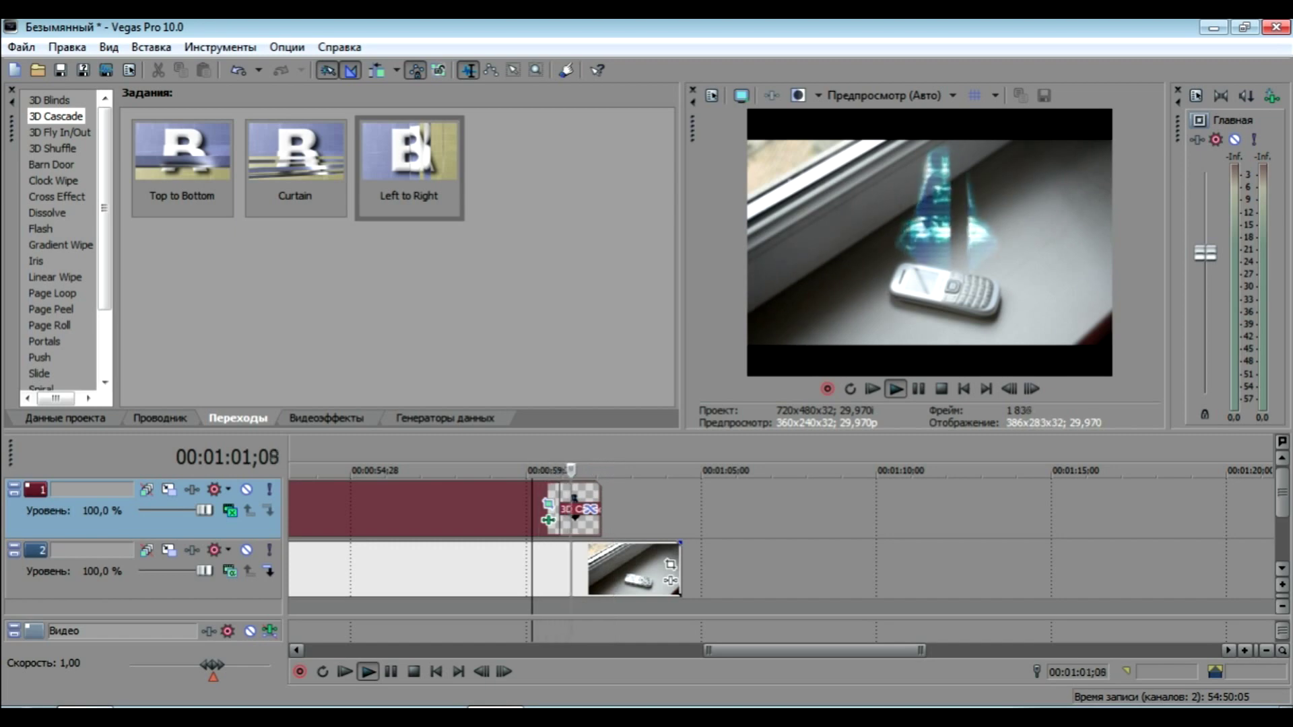
key("Return")
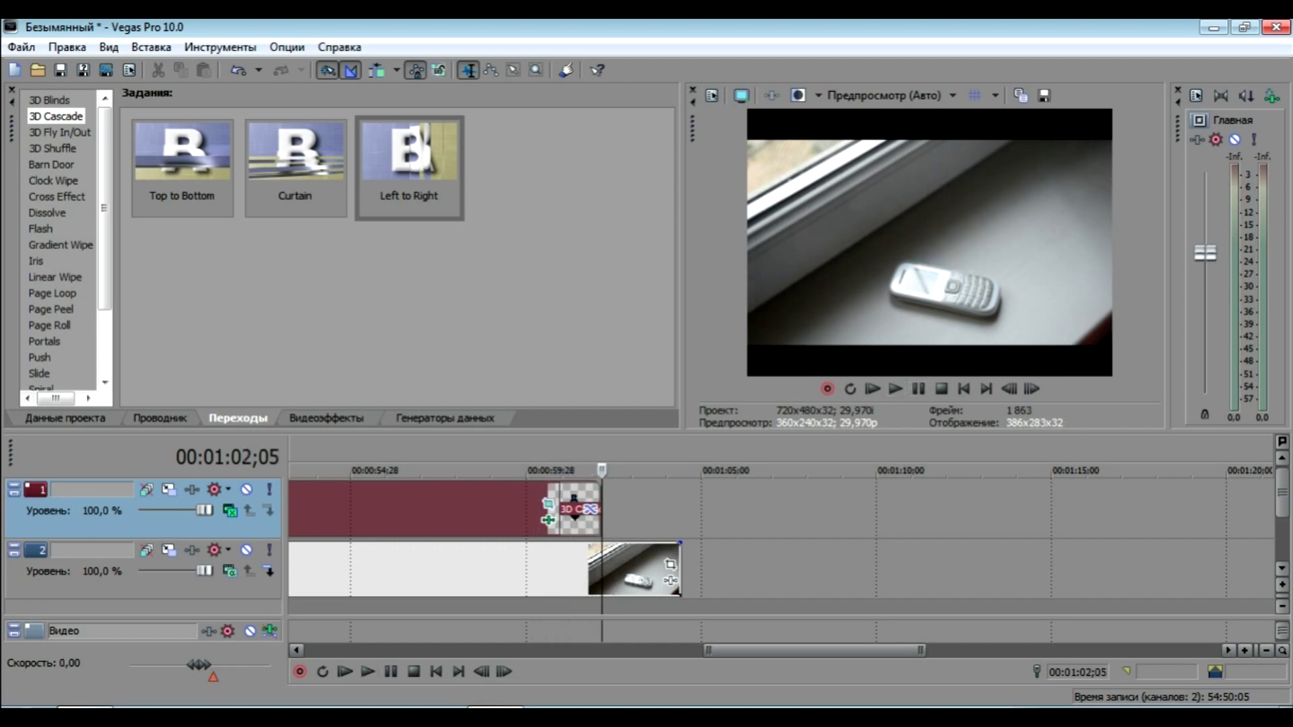
Insert an empty audio track below the phone footage and return to the start of the timeline
left_click_drag(815, 650, 701, 651)
left_click_drag(297, 650, 297, 651)
scroll(404, 516, "down", 1)
left_click_drag(674, 651, 445, 650)
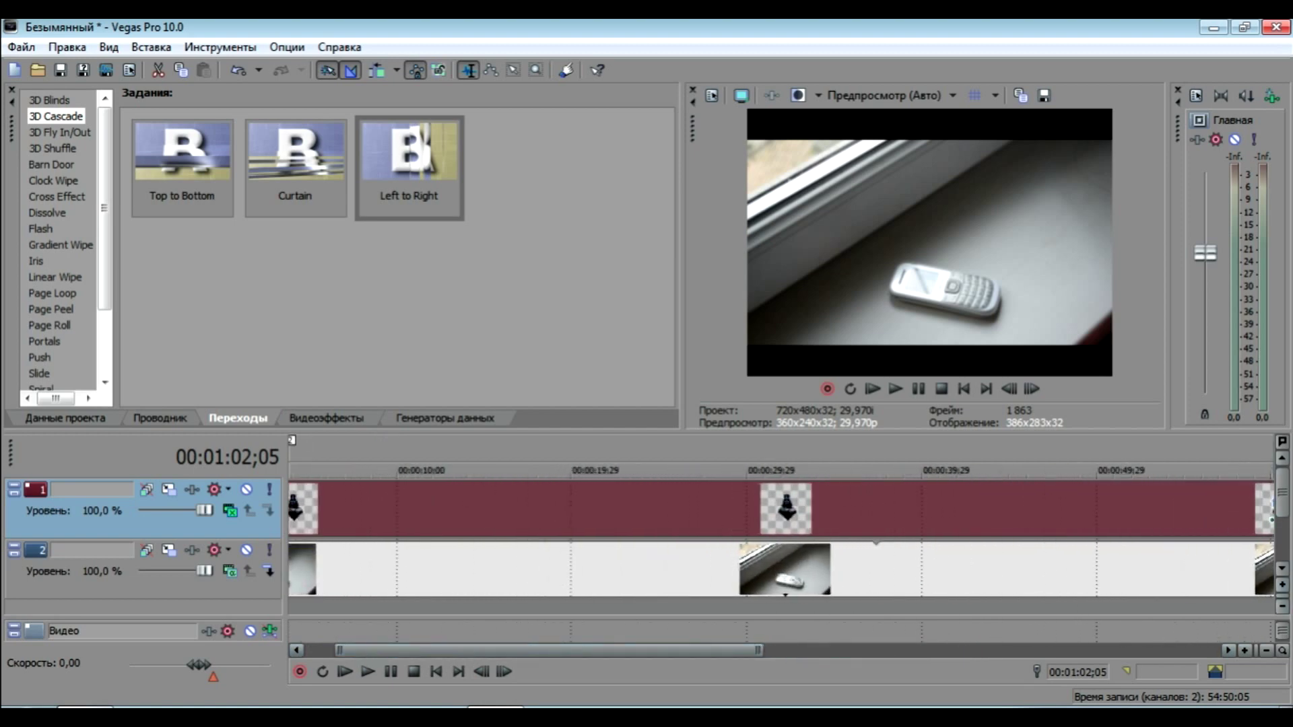
left_click_drag(1282, 493, 1282, 516)
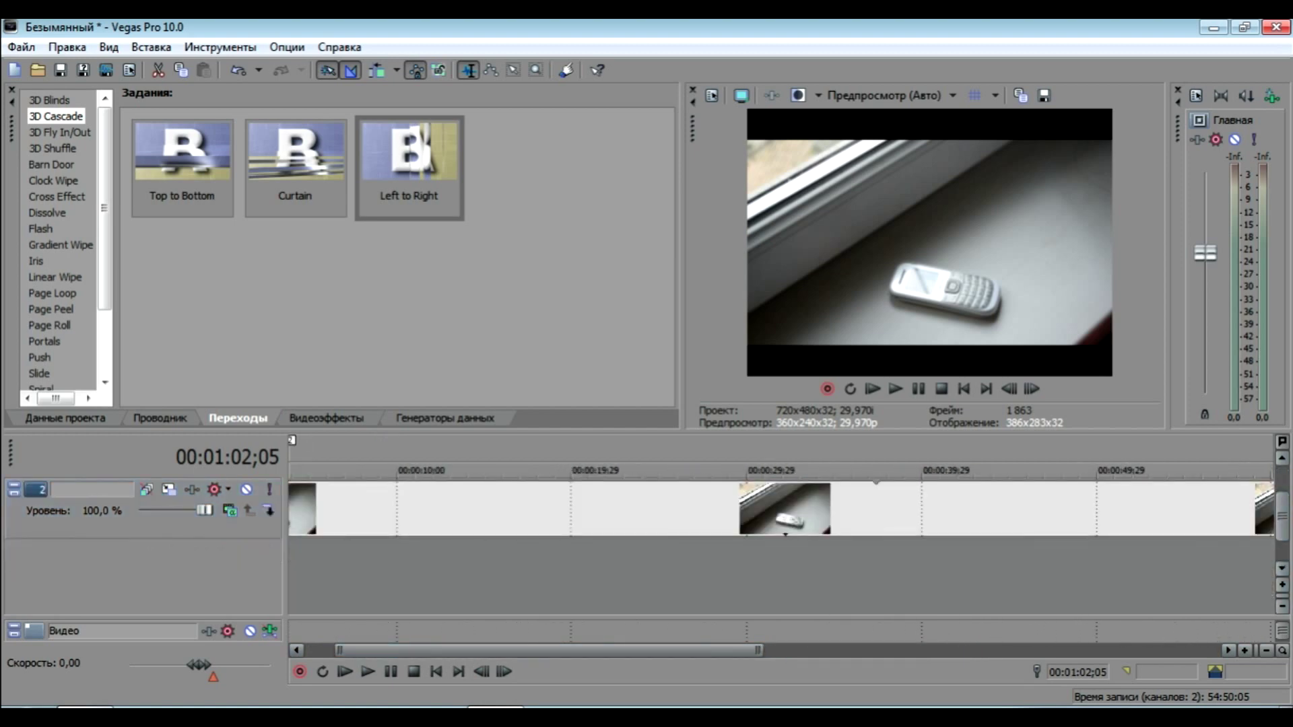
right_click(638, 585)
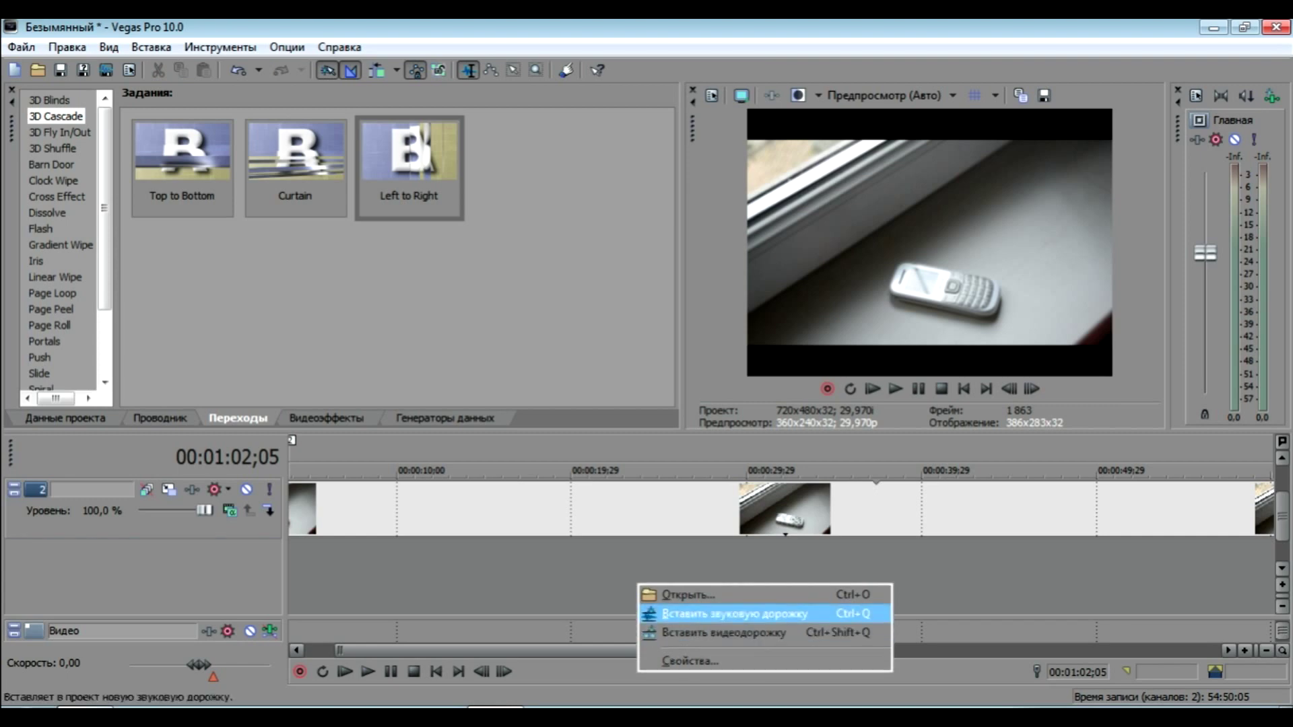
left_click(734, 613)
left_click(296, 651)
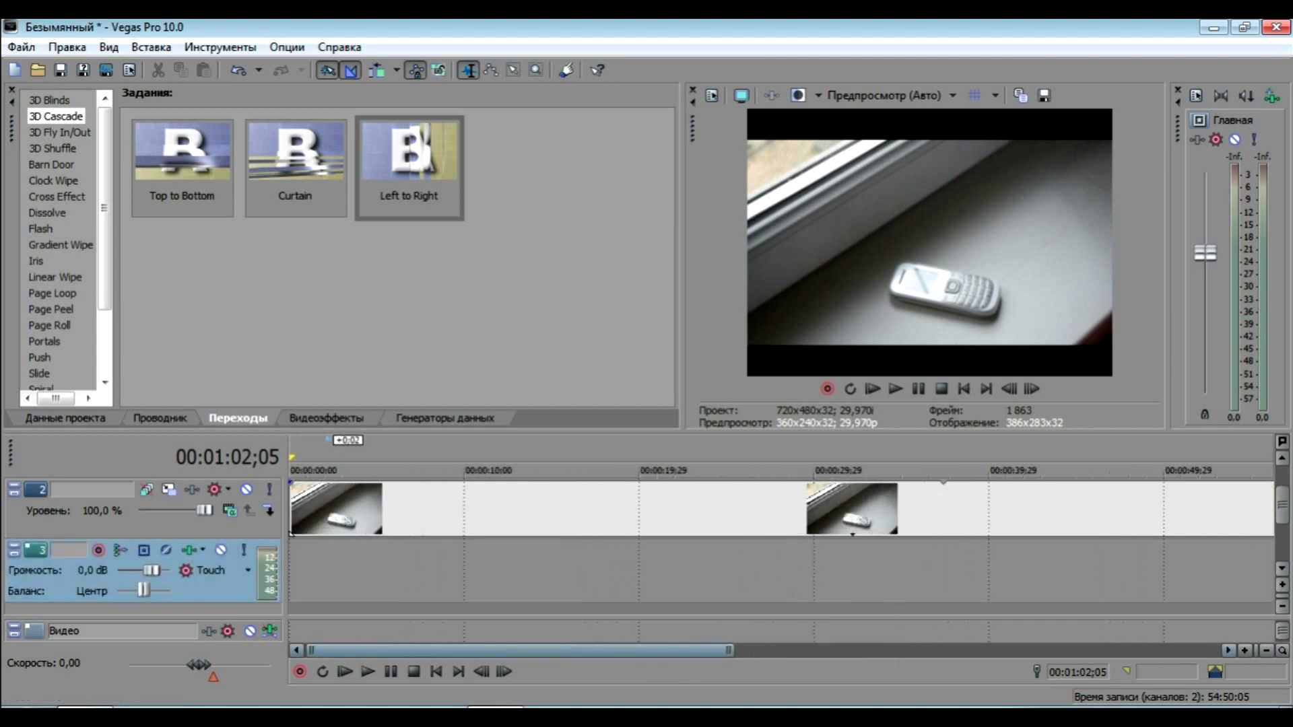
Switch to the голограмма как в зведных войнах folder in Windows Explorer and audition 222222222222.wav and гоолограмма Фоновая.wav for the audio track
left_click(303, 573)
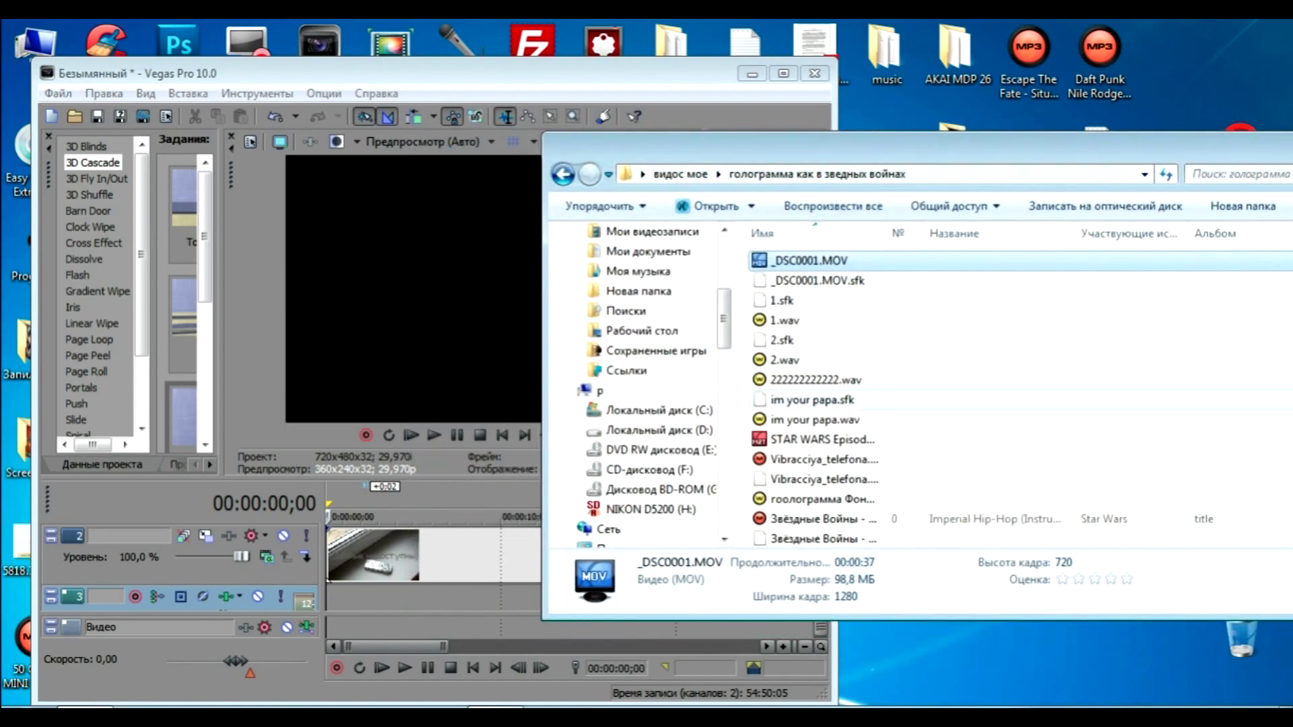
left_click(785, 360)
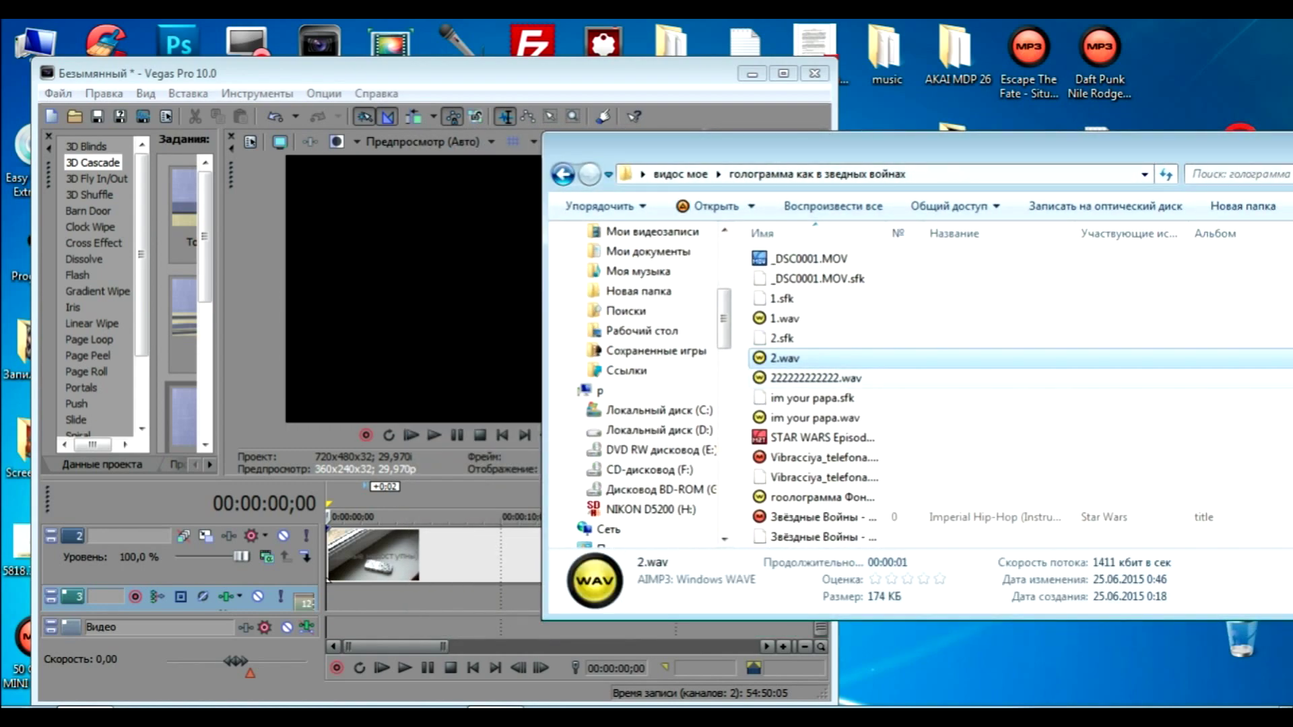
double_click(815, 379)
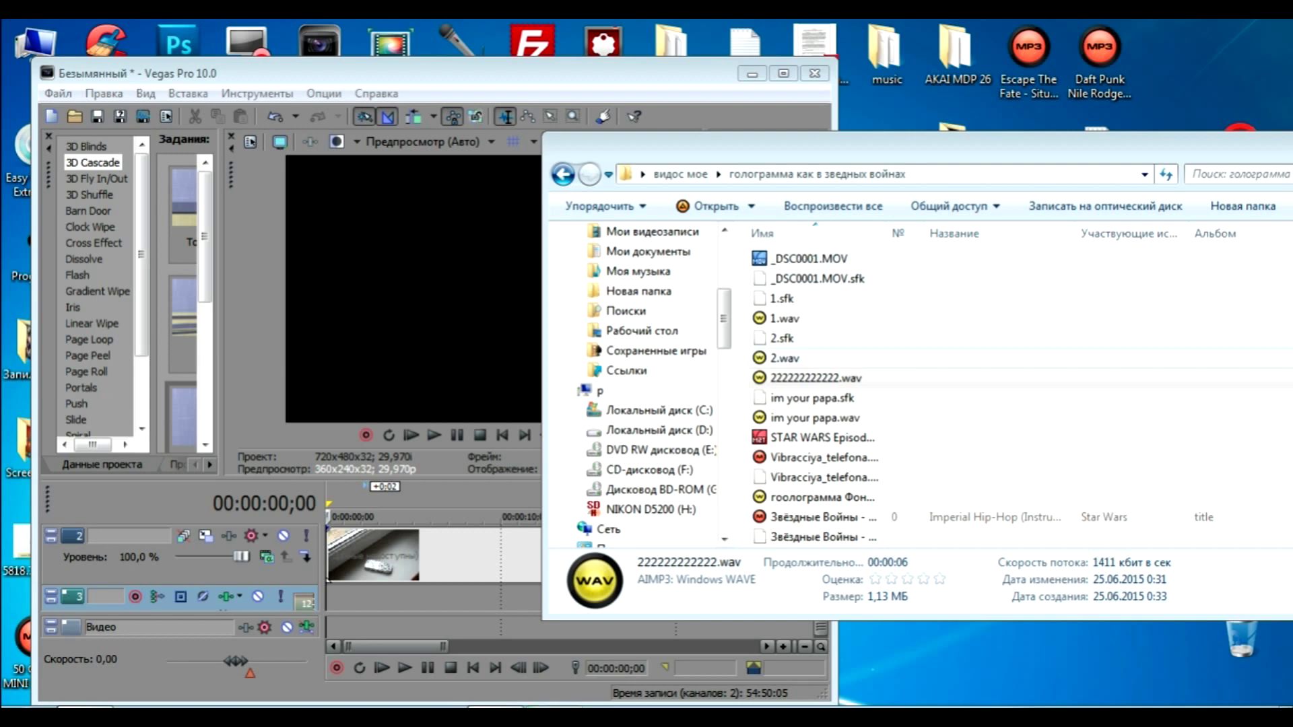
left_click(815, 378)
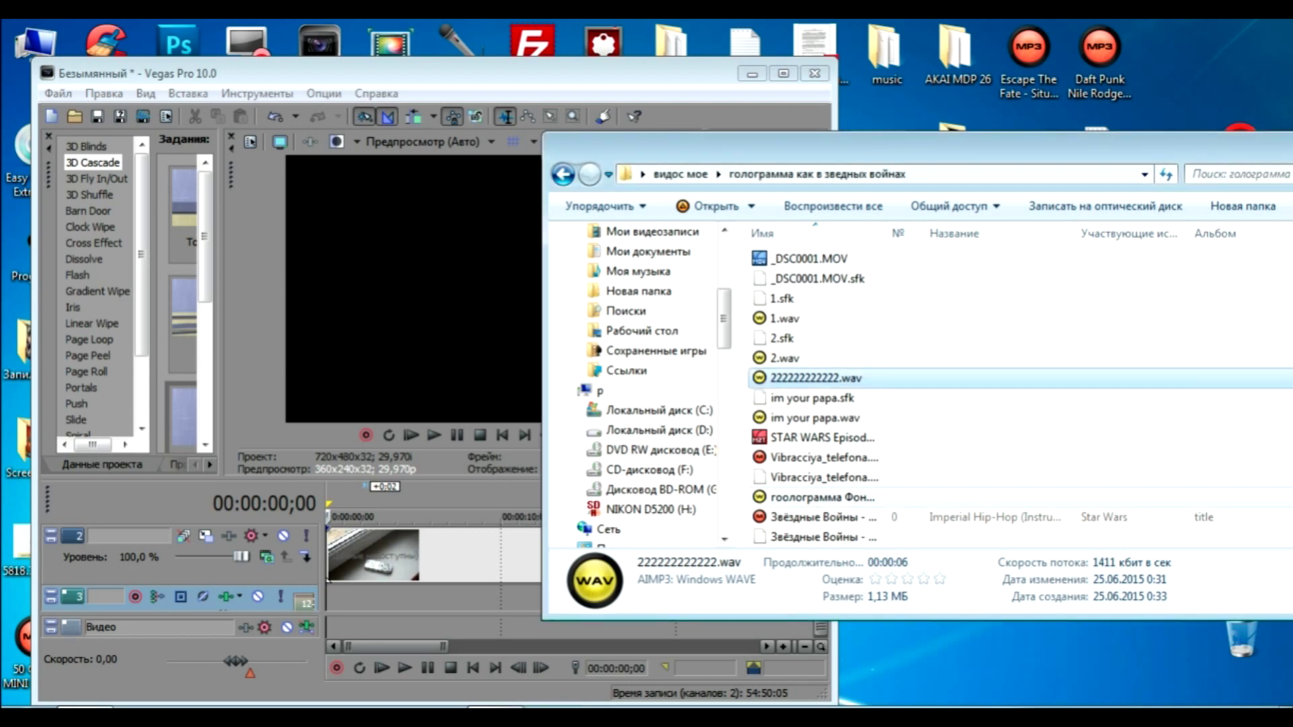
double_click(823, 498)
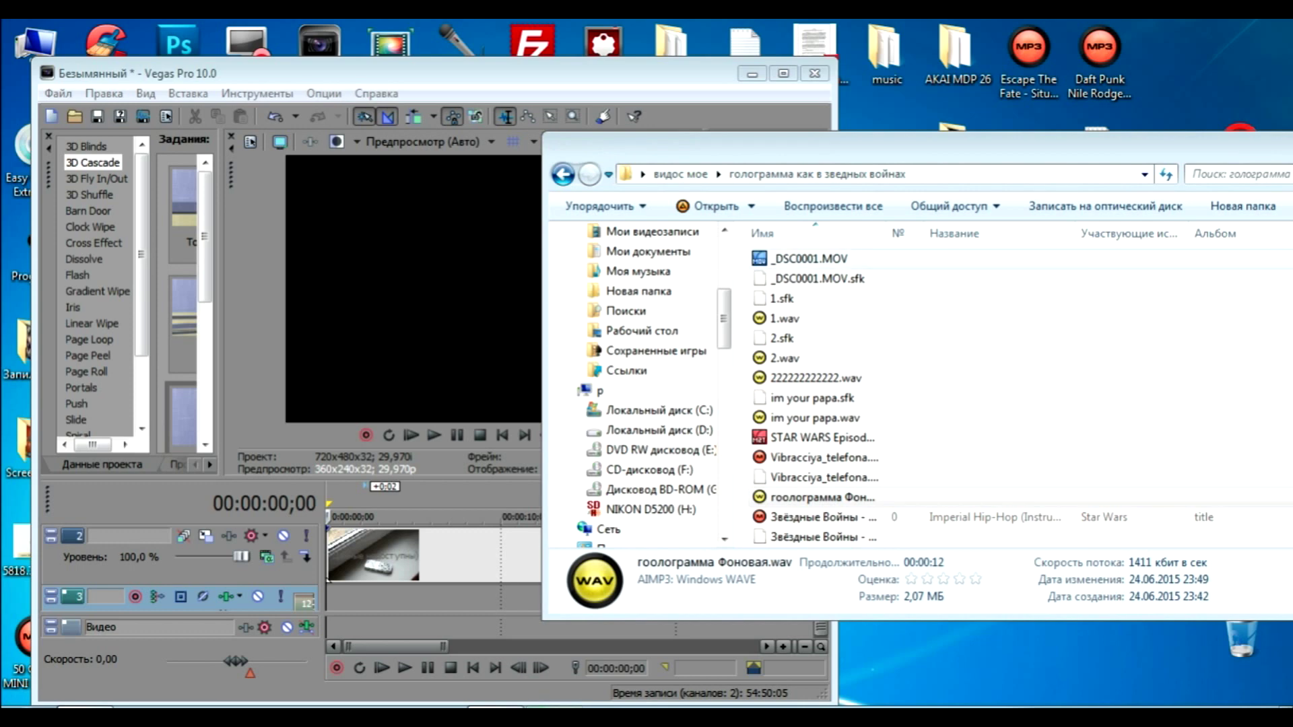
left_click(957, 317)
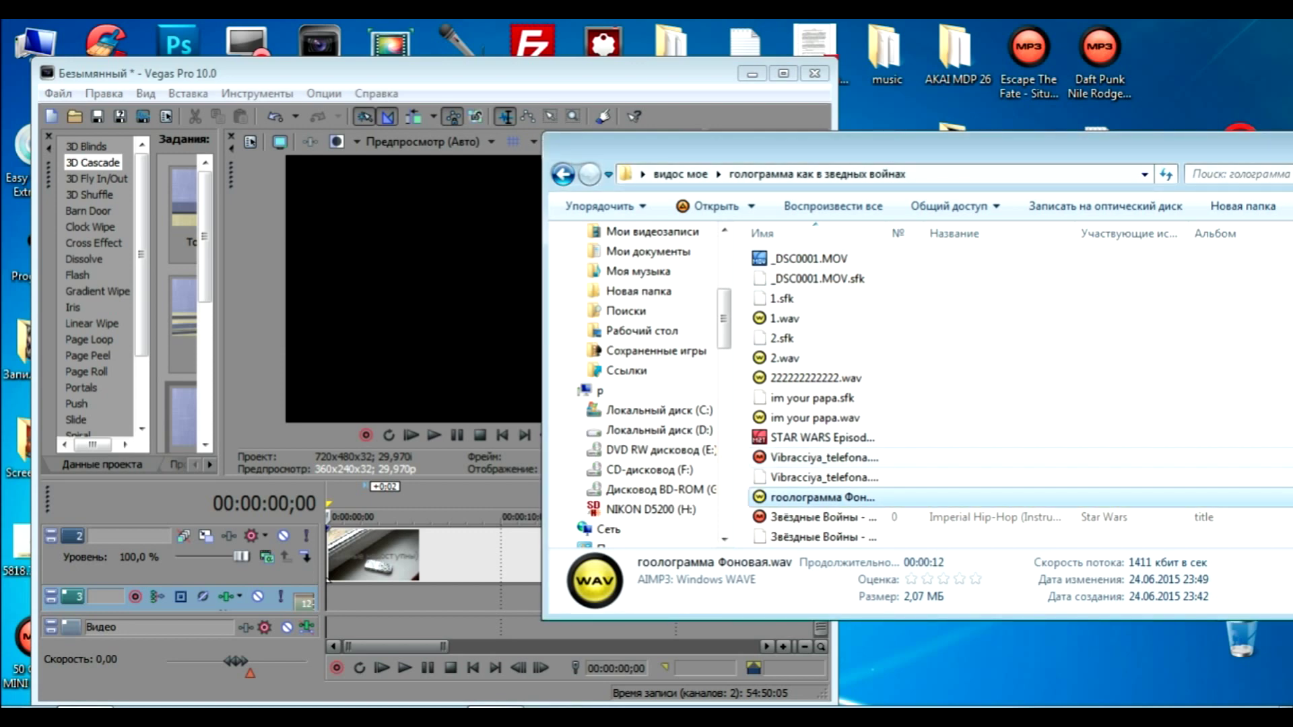
Place Vibracciya_telefona.mp3 at the start of the audio track and switch back to a maximized Vegas Pro window
left_click_drag(823, 458, 613, 529)
left_click_drag(331, 599, 330, 599)
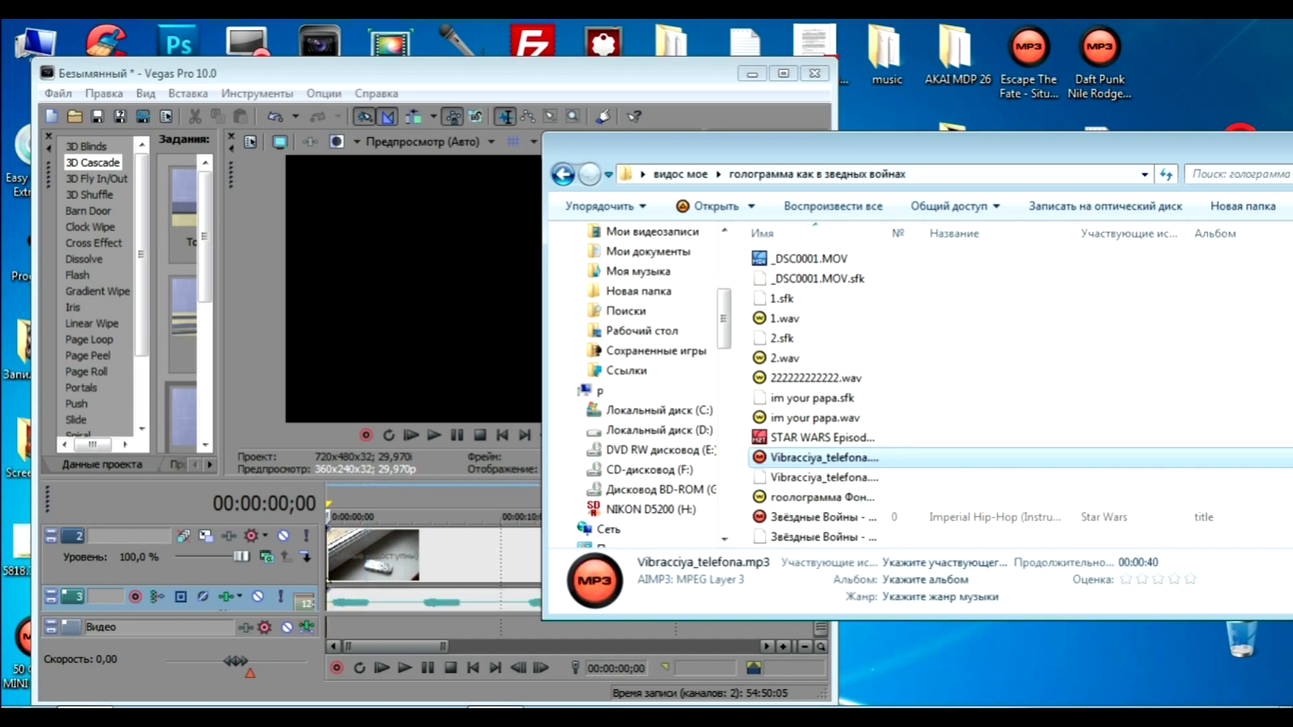
left_click(783, 72)
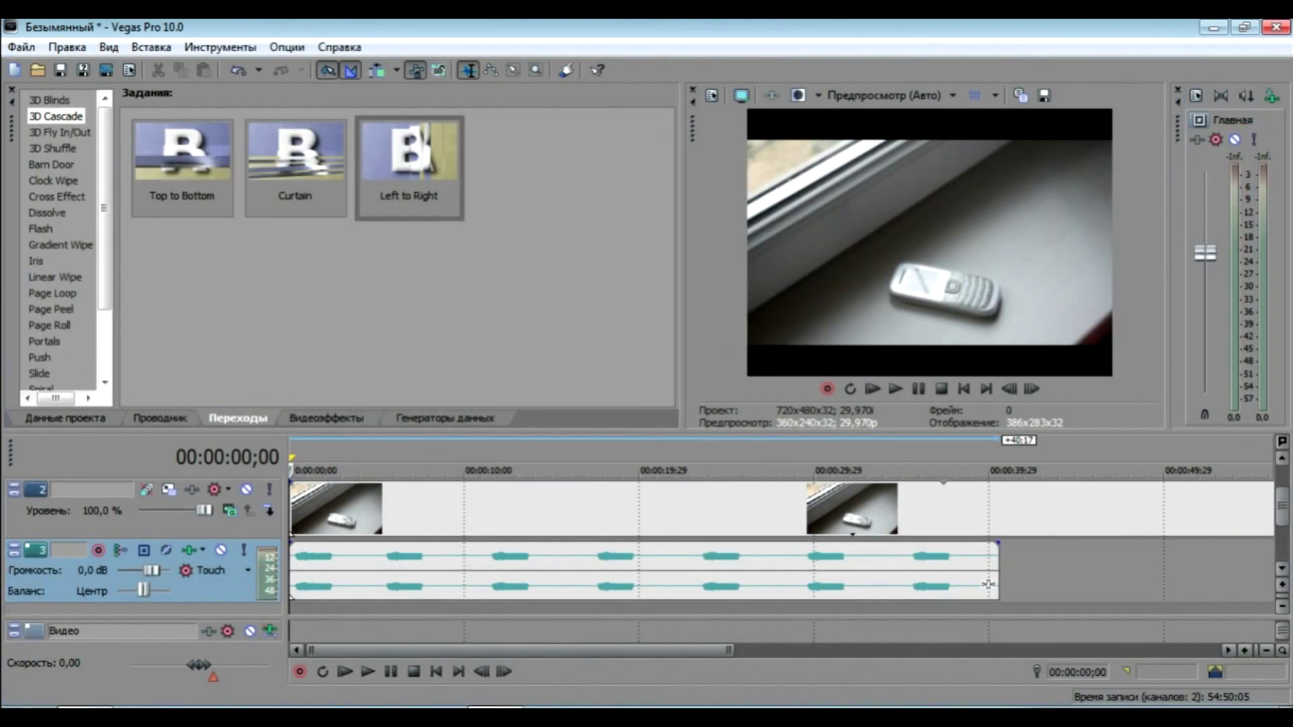
Trim the phone vibration clip to its first buzz, about 3 seconds long, and delete its spare copy further along the track
left_click_drag(989, 585, 421, 584)
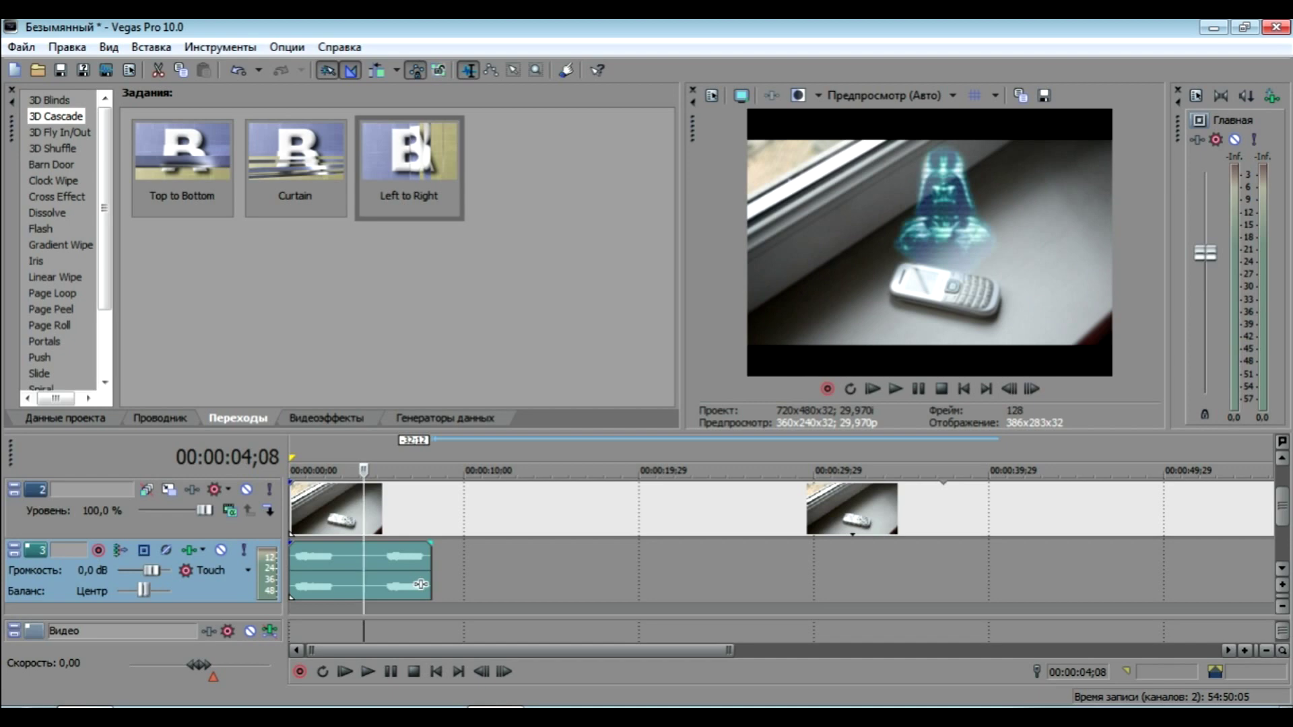
left_click_drag(377, 571, 519, 571)
left_click_drag(421, 585, 331, 584)
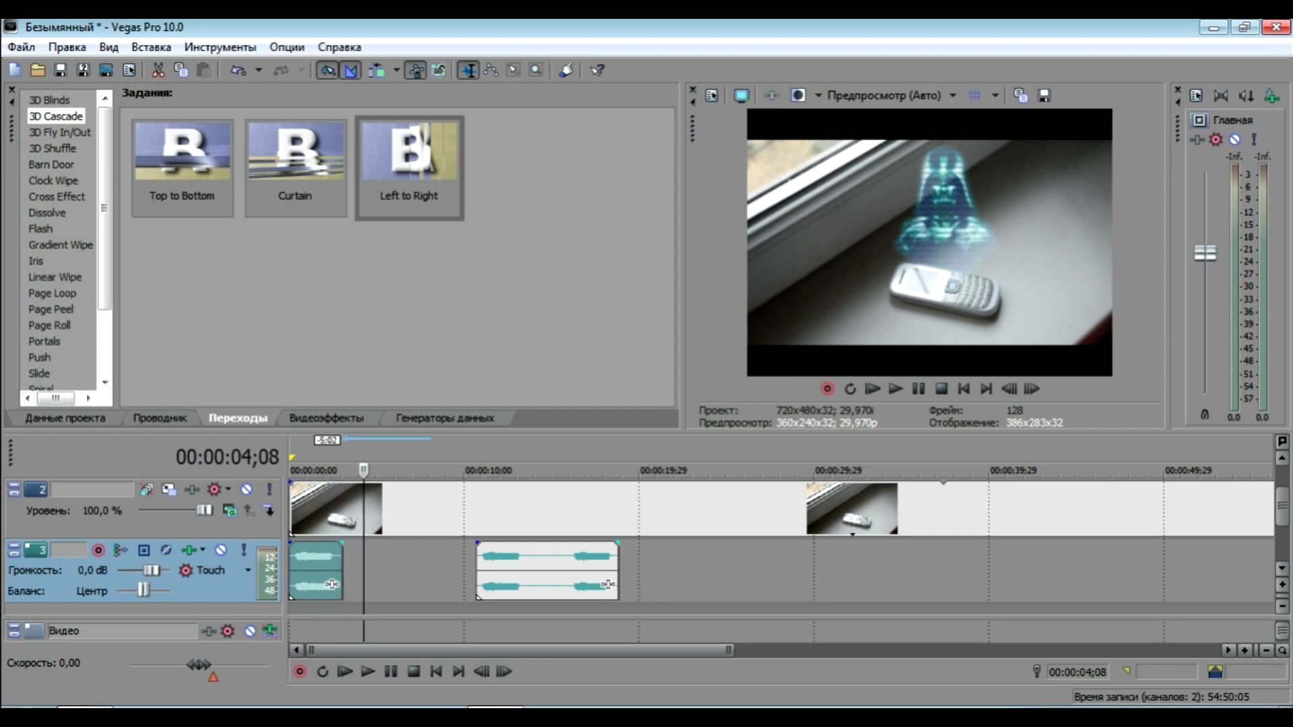
left_click(512, 571)
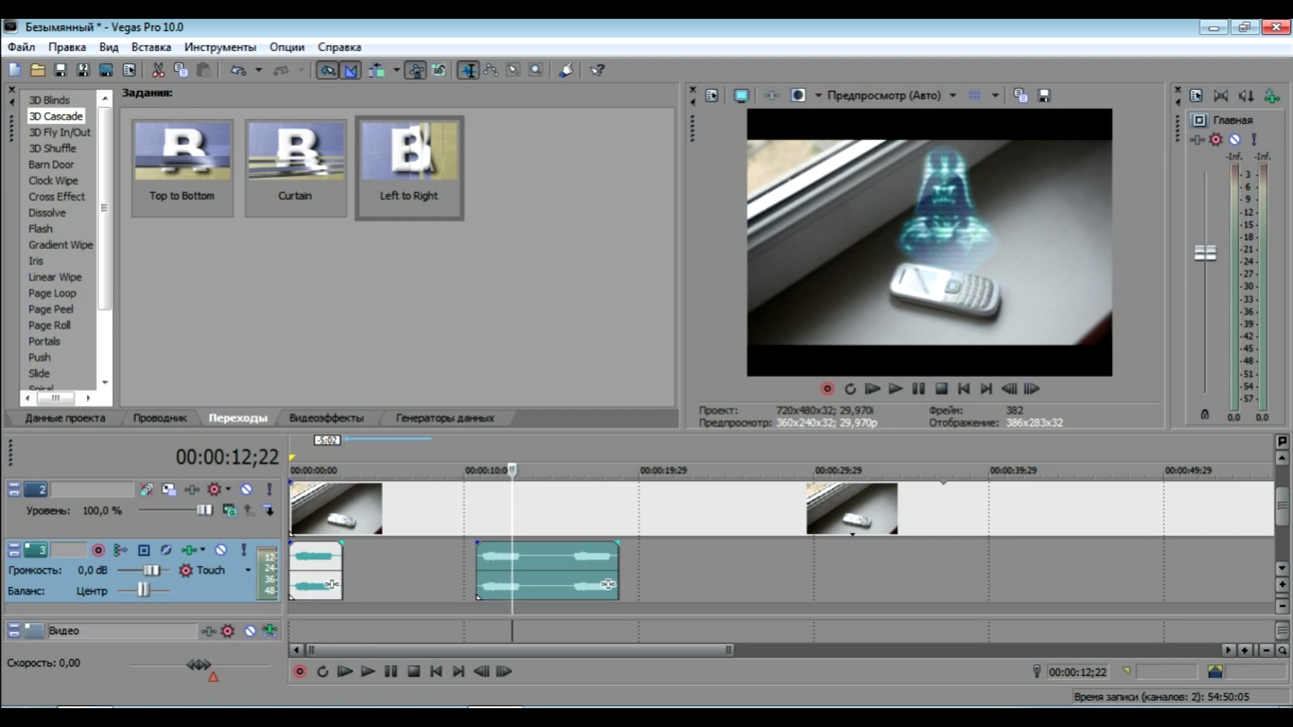
key("Delete")
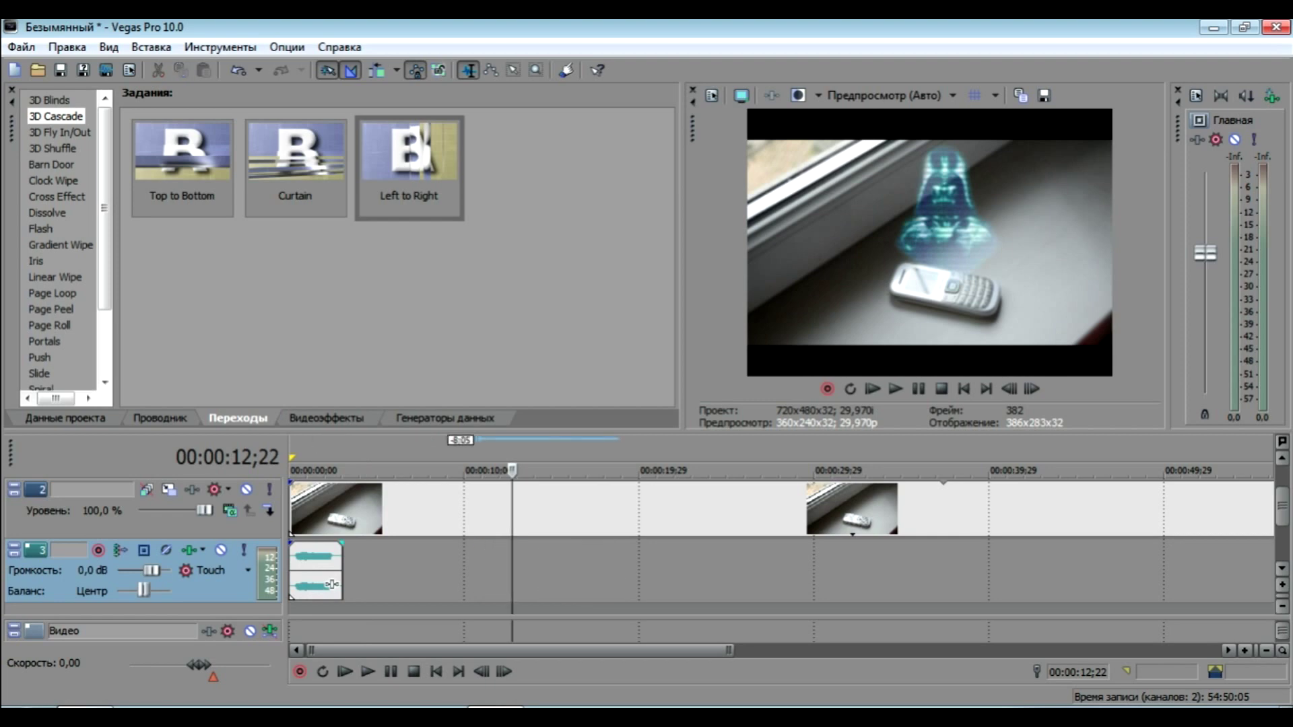
Duplicate the trimmed vibration clip directly after the first one and play the result from the start of the timeline
left_click(332, 585)
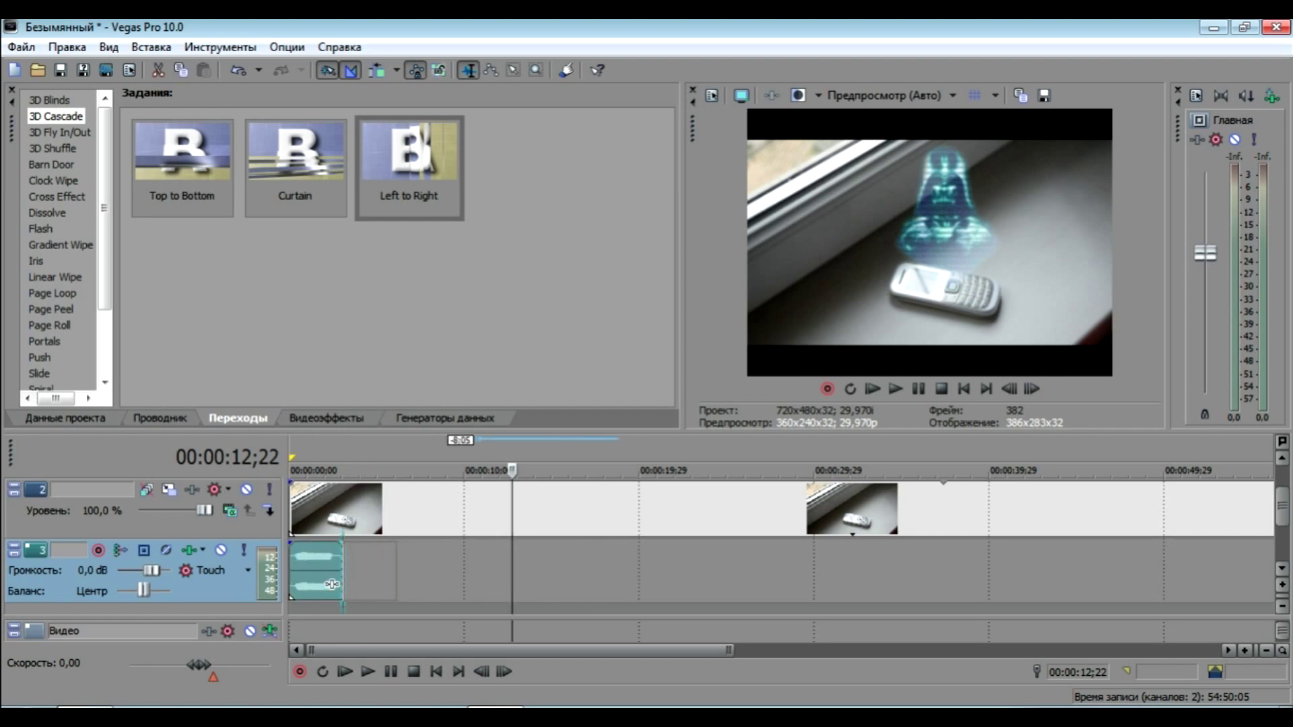
left_click_drag(317, 571, 370, 571)
left_click(431, 572)
left_click(431, 511)
left_click(292, 511)
key("space")
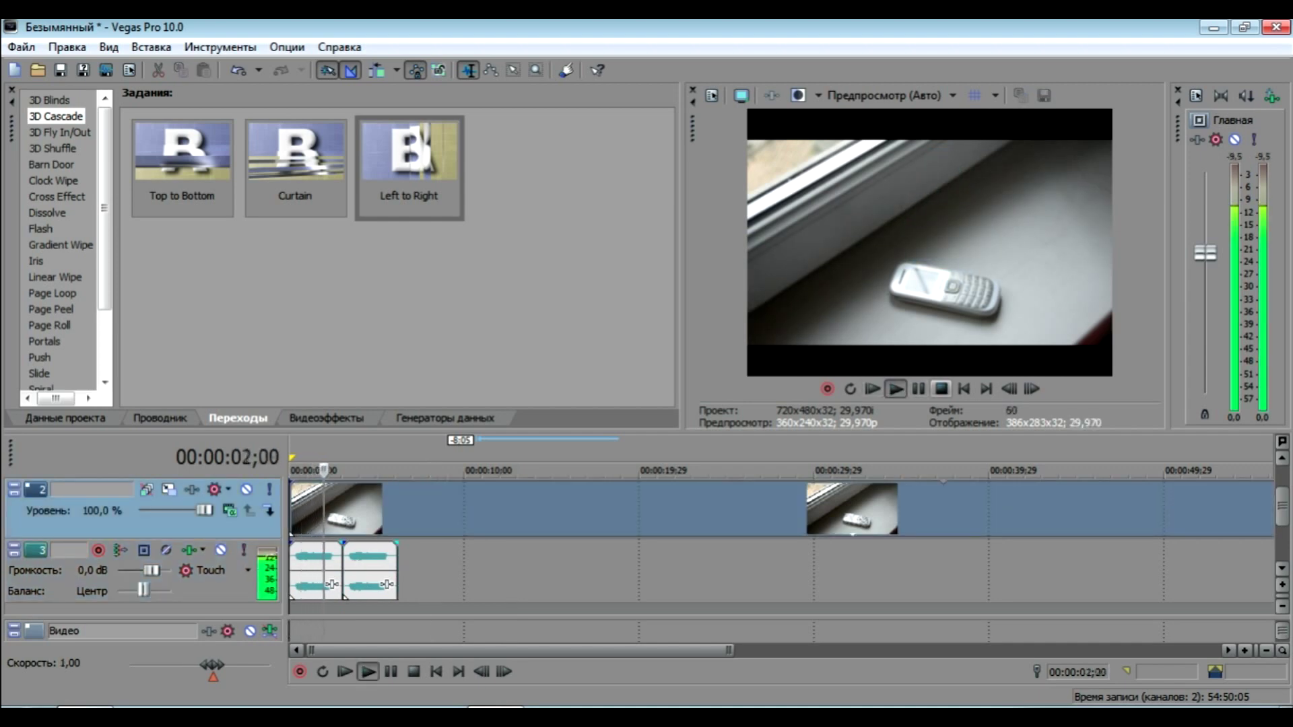
key("space")
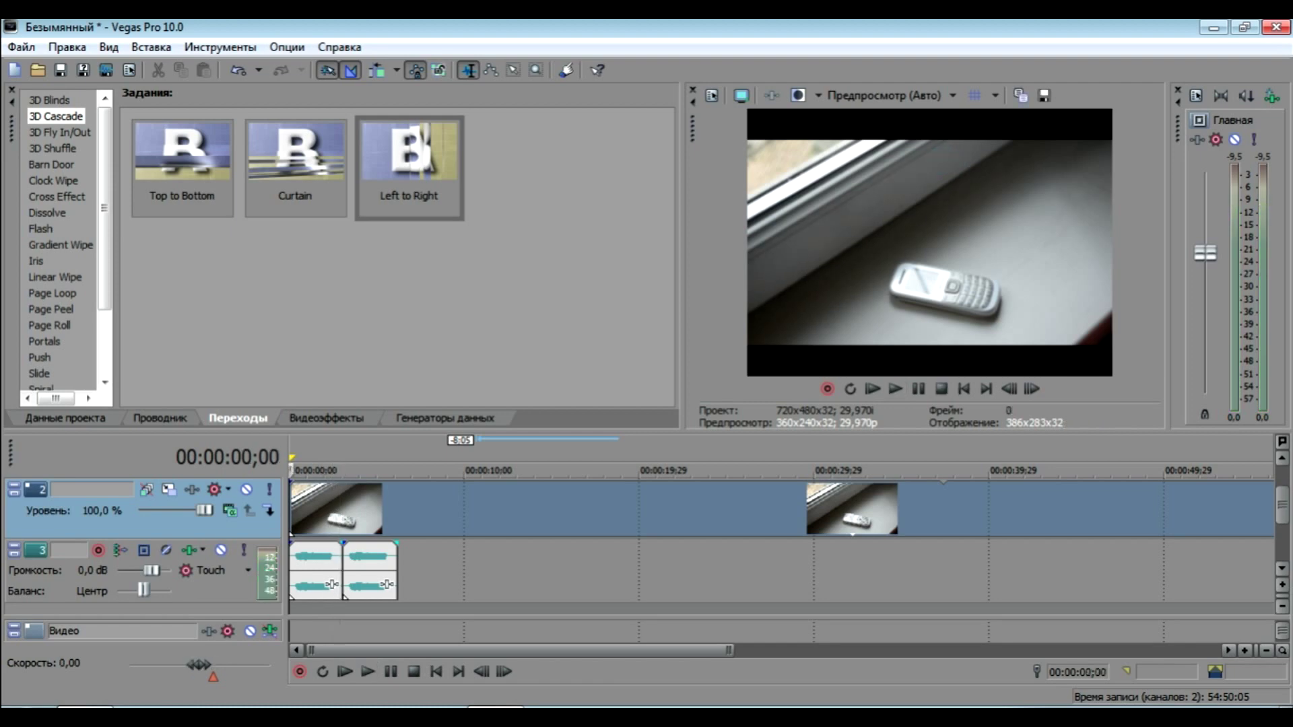
Lower the volume of both vibration clips and play them to check the level
left_click_drag(369, 543, 369, 583)
left_click_drag(317, 543, 319, 583)
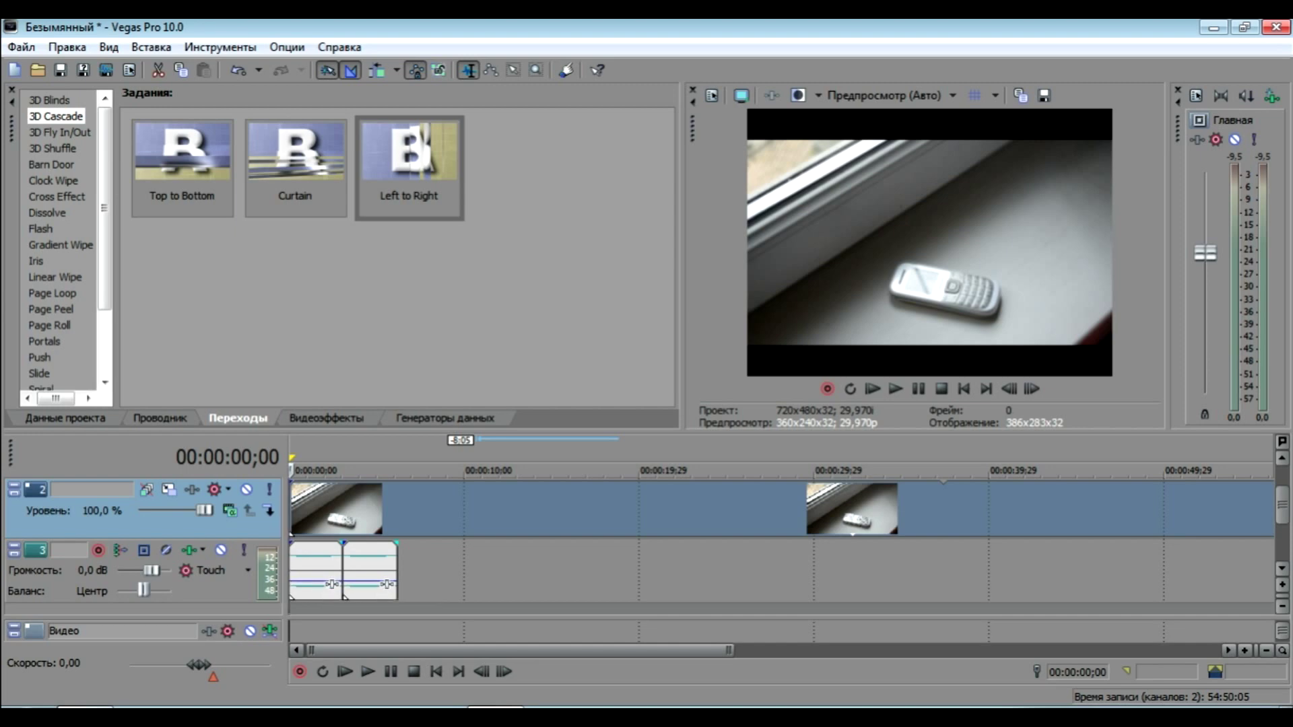
key("space")
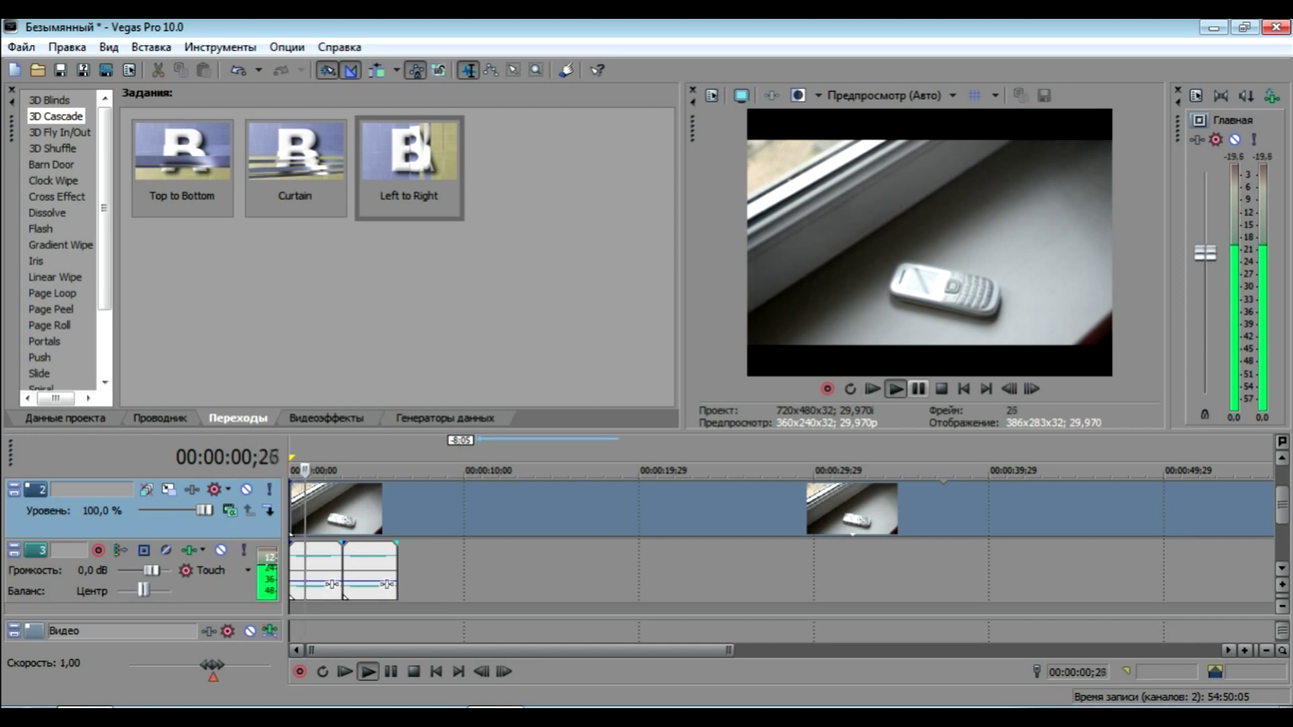
key("Return")
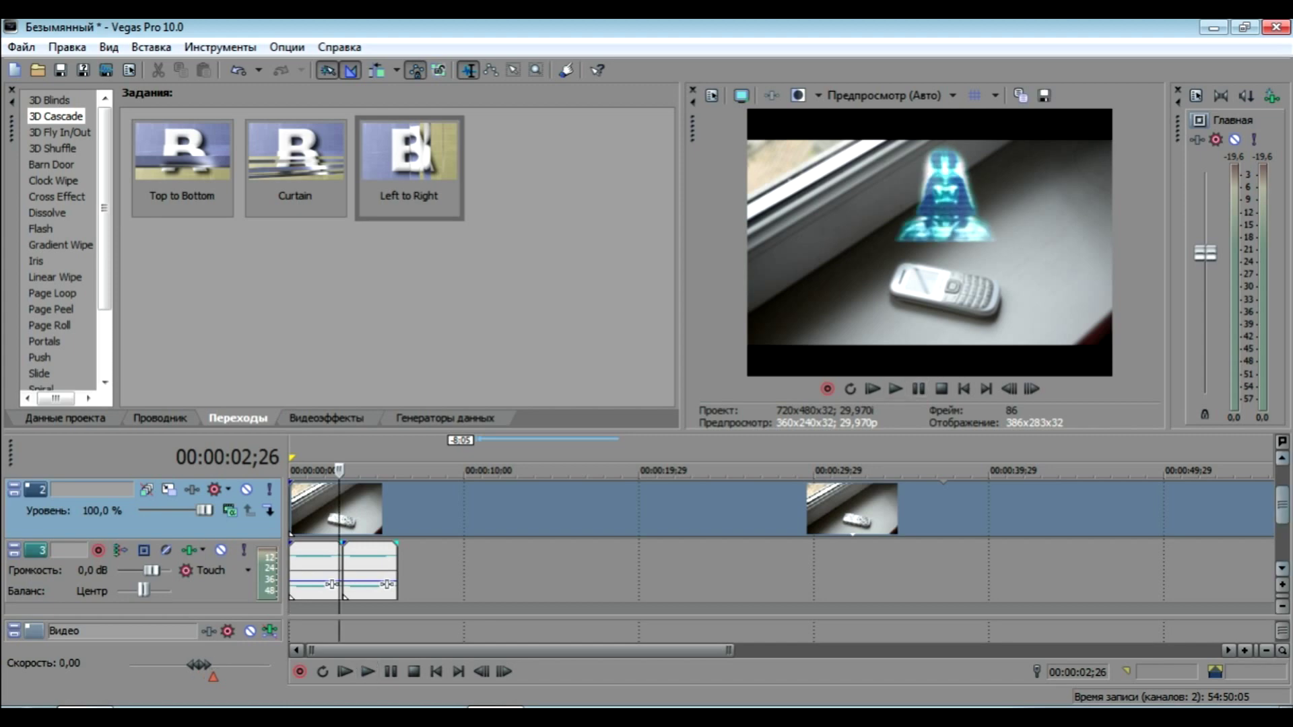
Move the Darth Vader clip to start where the second vibration ends, and add 1.wav from Windows Explorer under its beginning
left_click_drag(1283, 506, 1282, 485)
left_click_drag(471, 509, 539, 509)
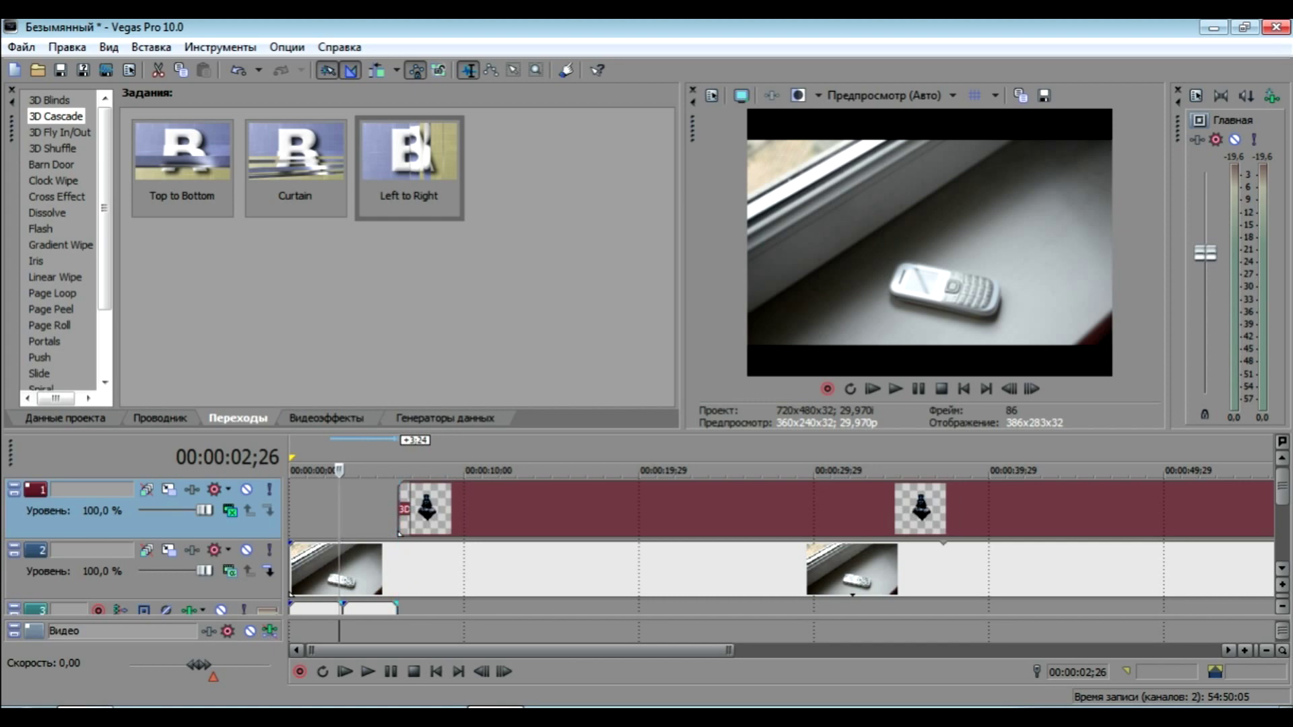
key("alt+Tab")
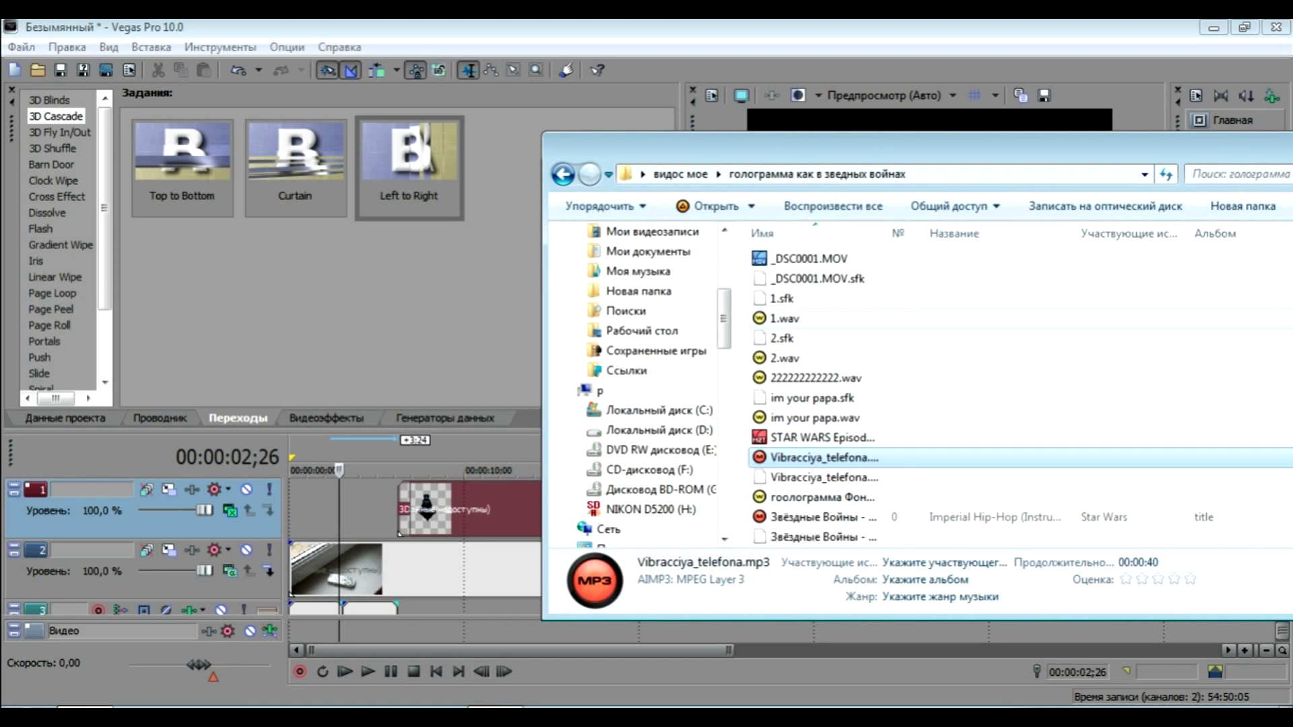
left_click_drag(785, 318, 479, 609)
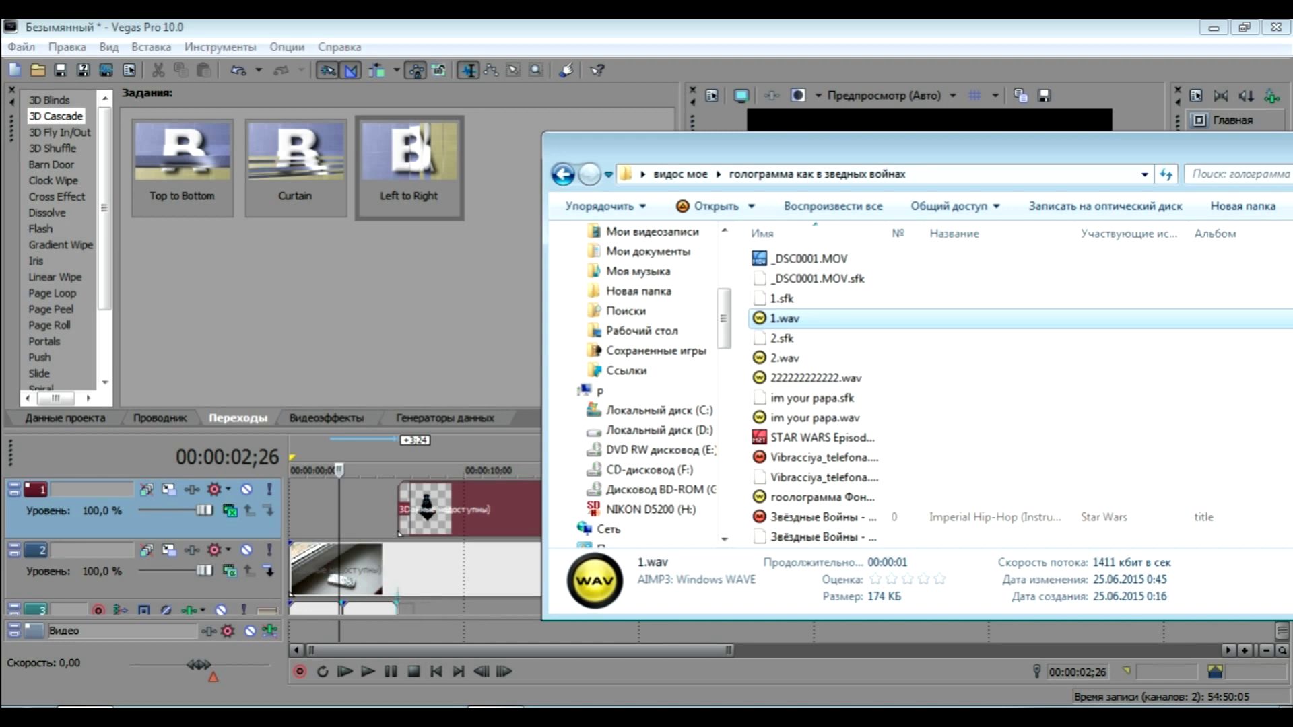
left_click_drag(400, 609, 399, 609)
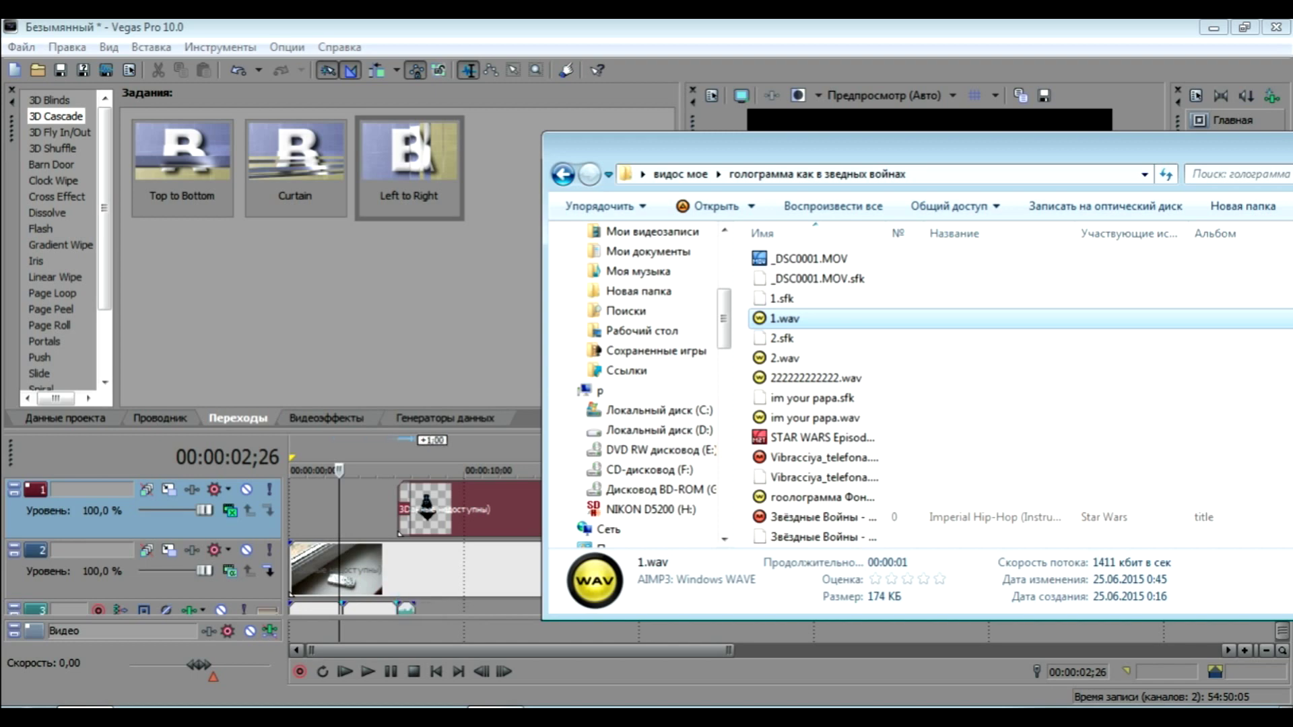
Add 2.wav from Windows Explorer to the audio track at about 44 seconds and minimize the folder window
left_click_drag(876, 150, 291, 164)
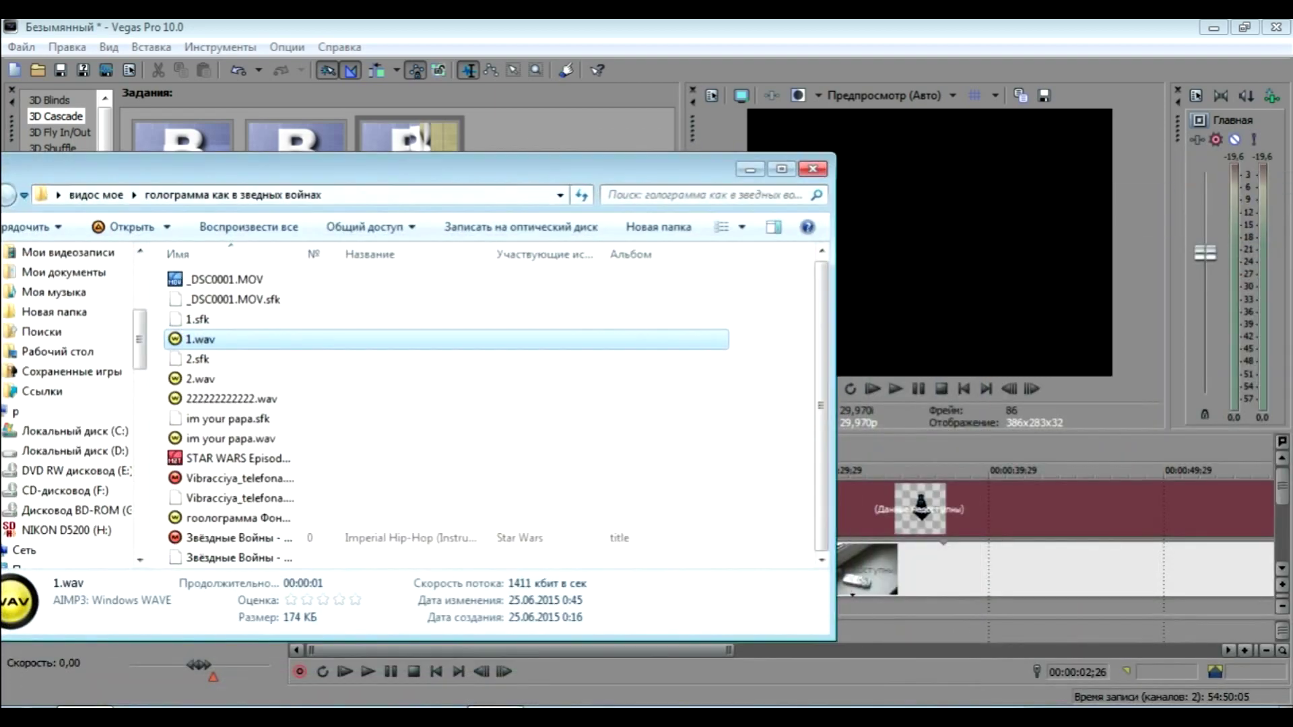
left_click(200, 380)
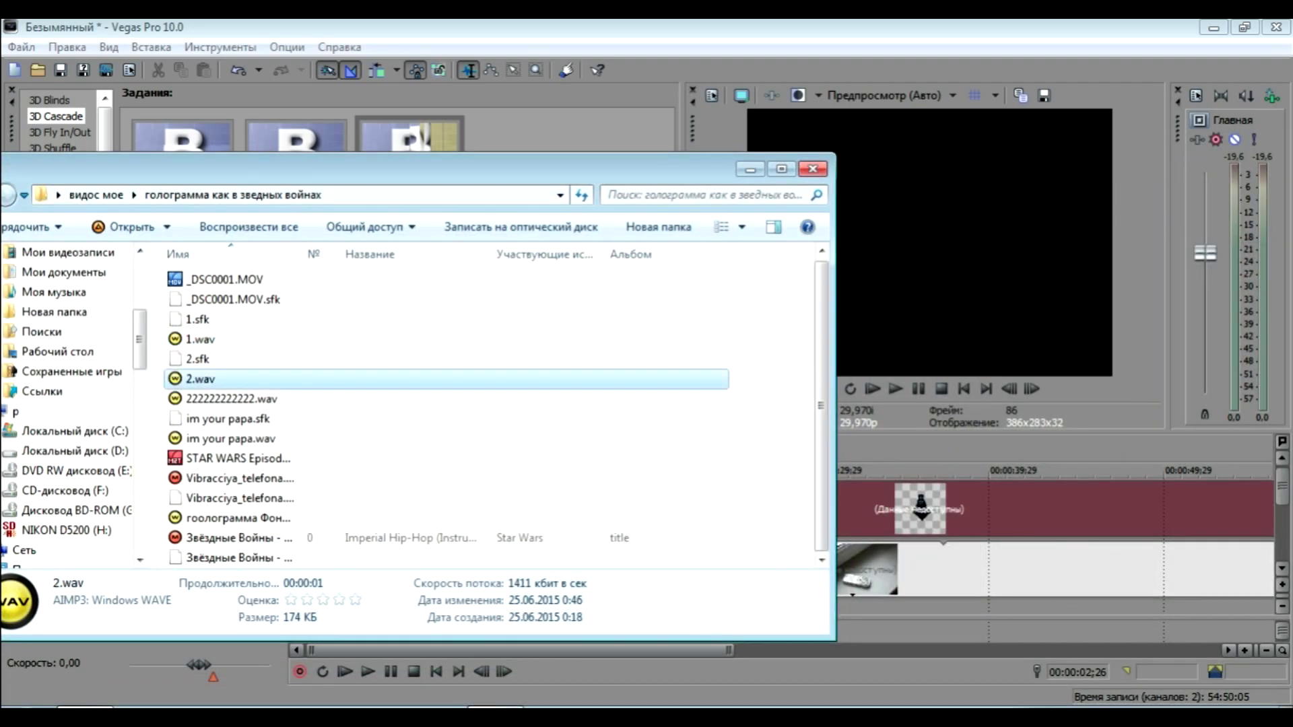
left_click_drag(1075, 608, 1074, 608)
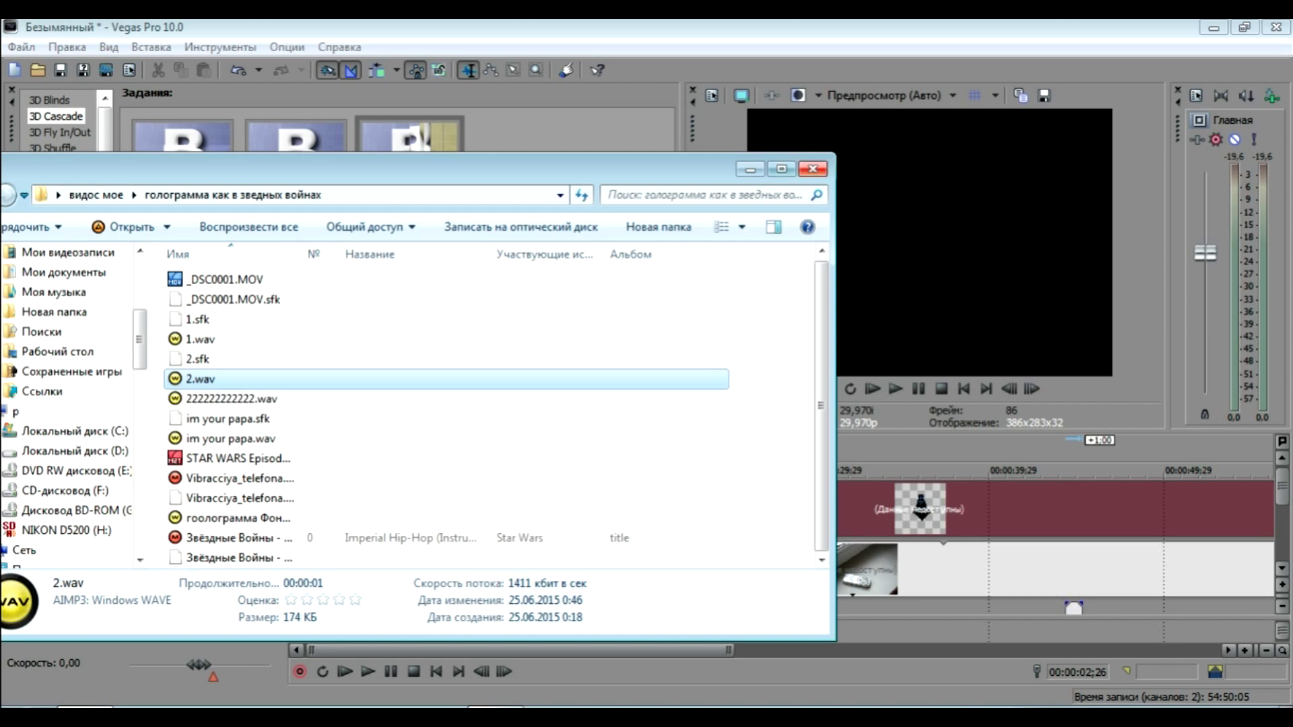
left_click(750, 169)
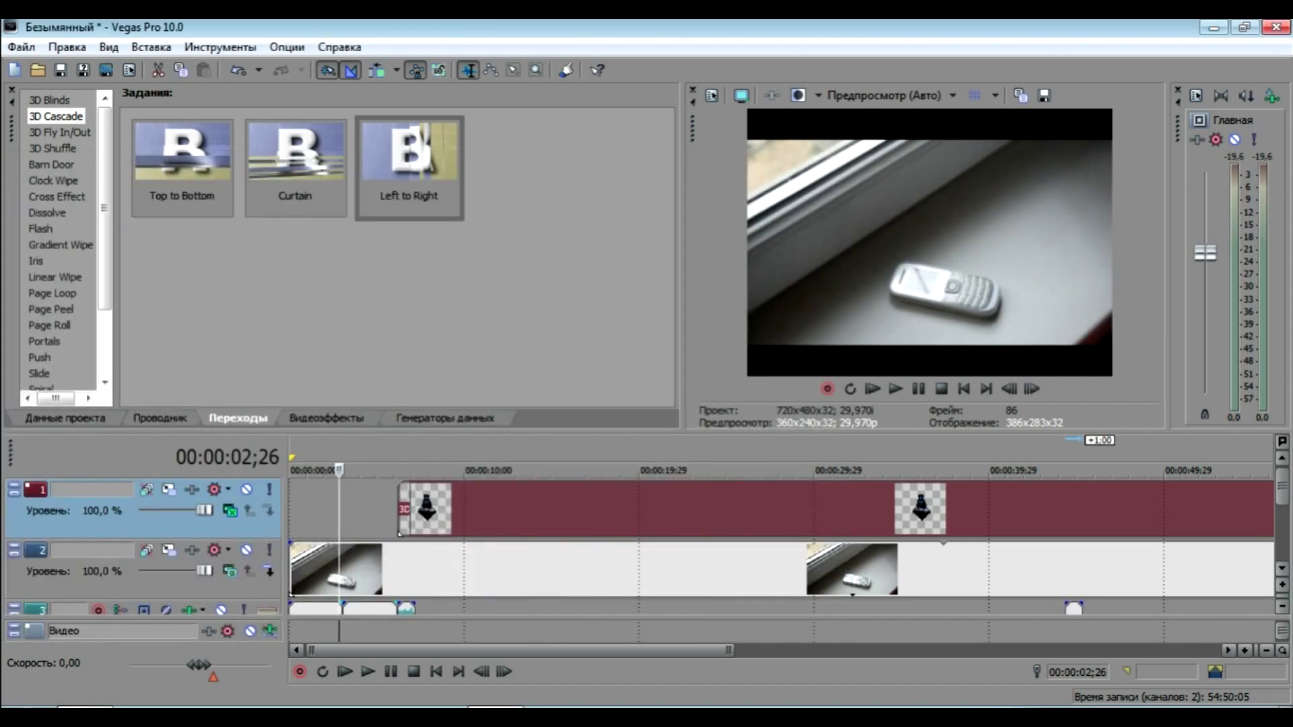
Play the timeline around the 1.wav clip to check the sound against the hologram's appearance
left_click_drag(1283, 486, 1283, 506)
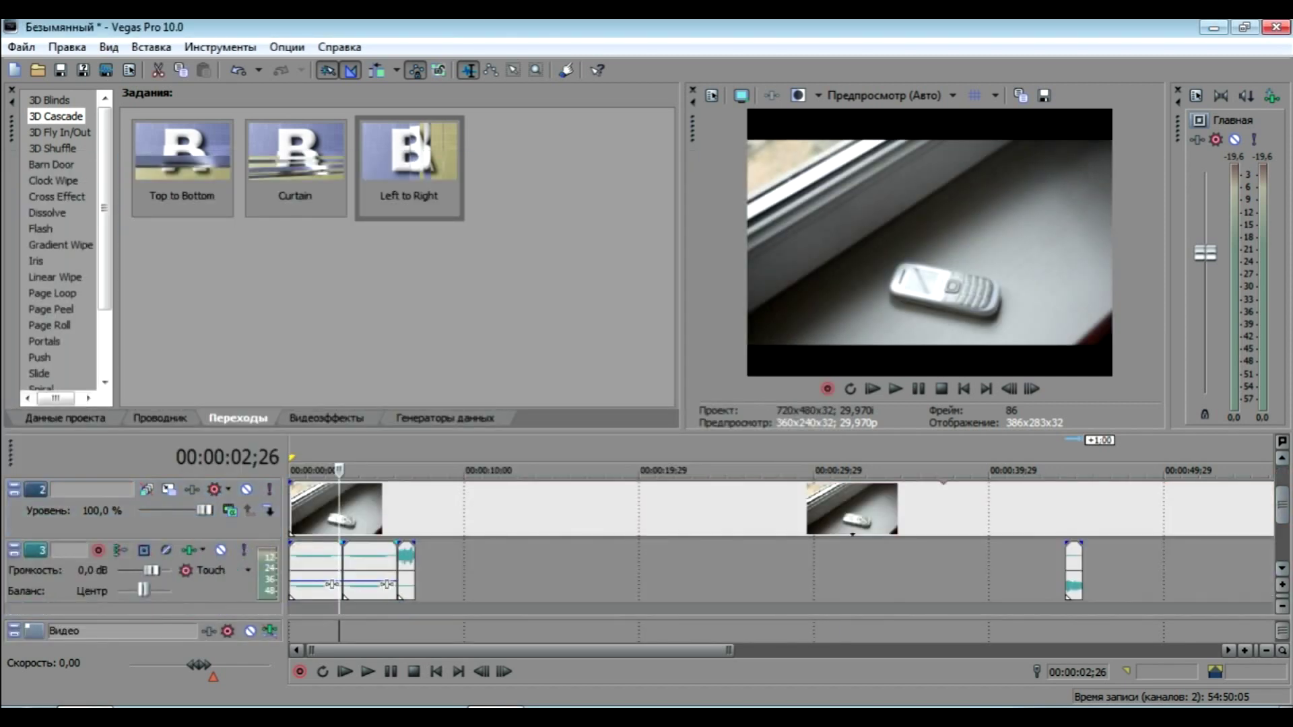
left_click(404, 572)
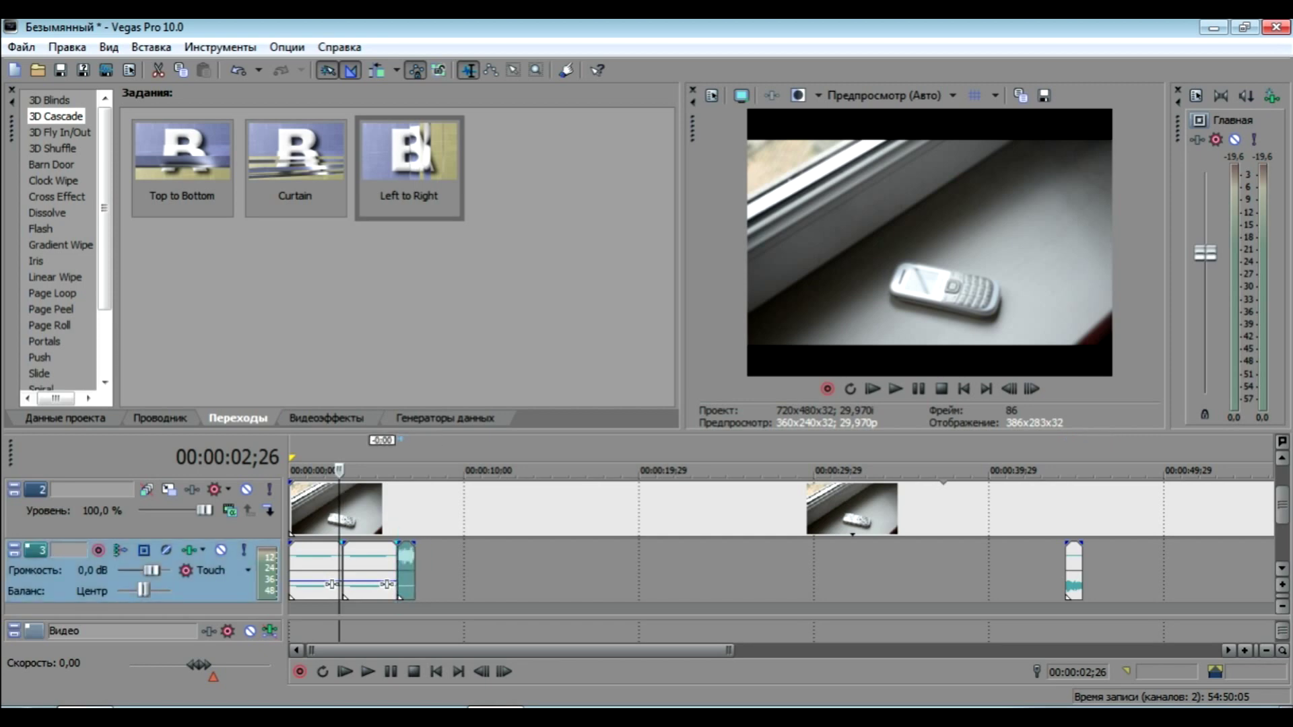
key("space")
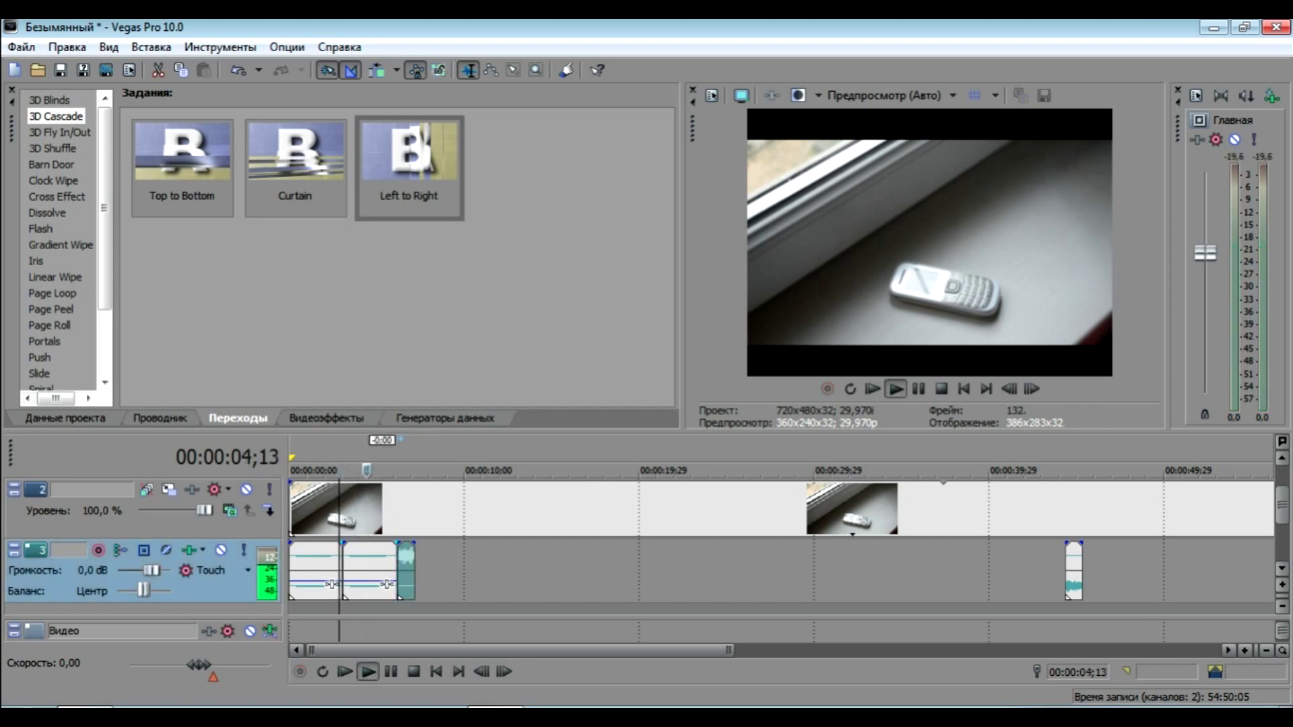
key("space")
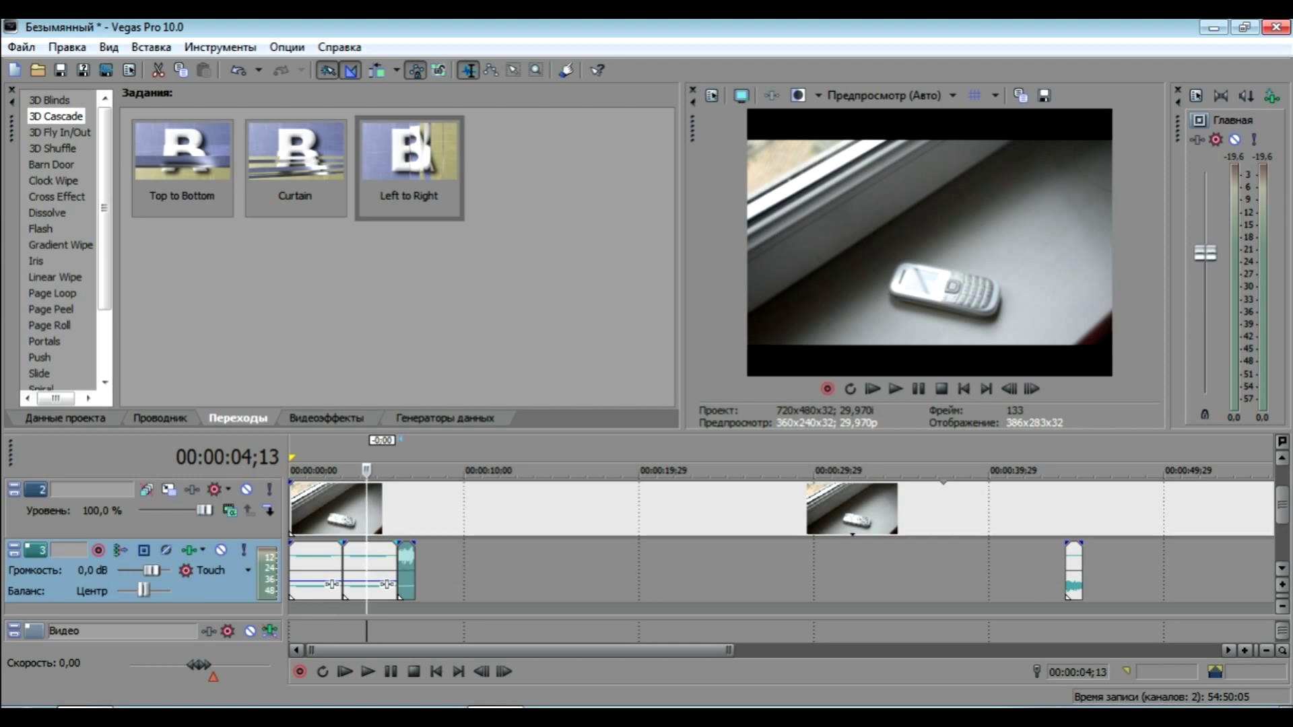
left_click(398, 510)
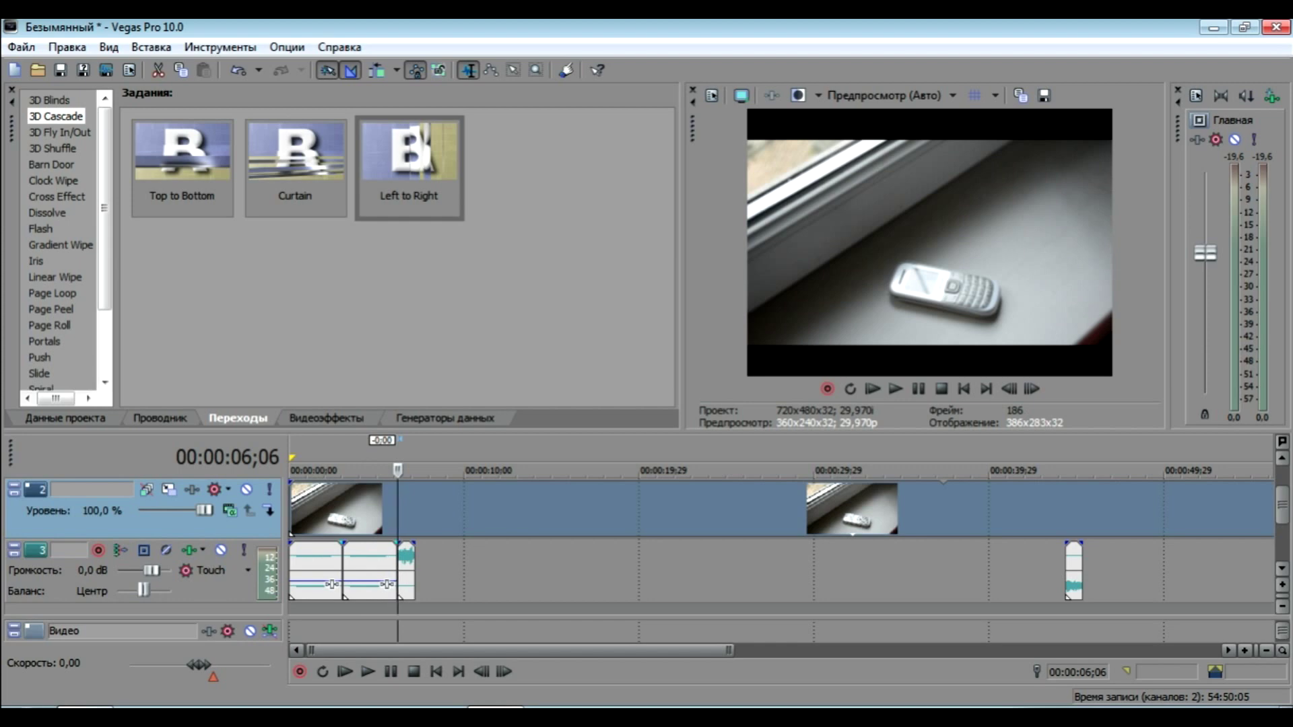
key("space")
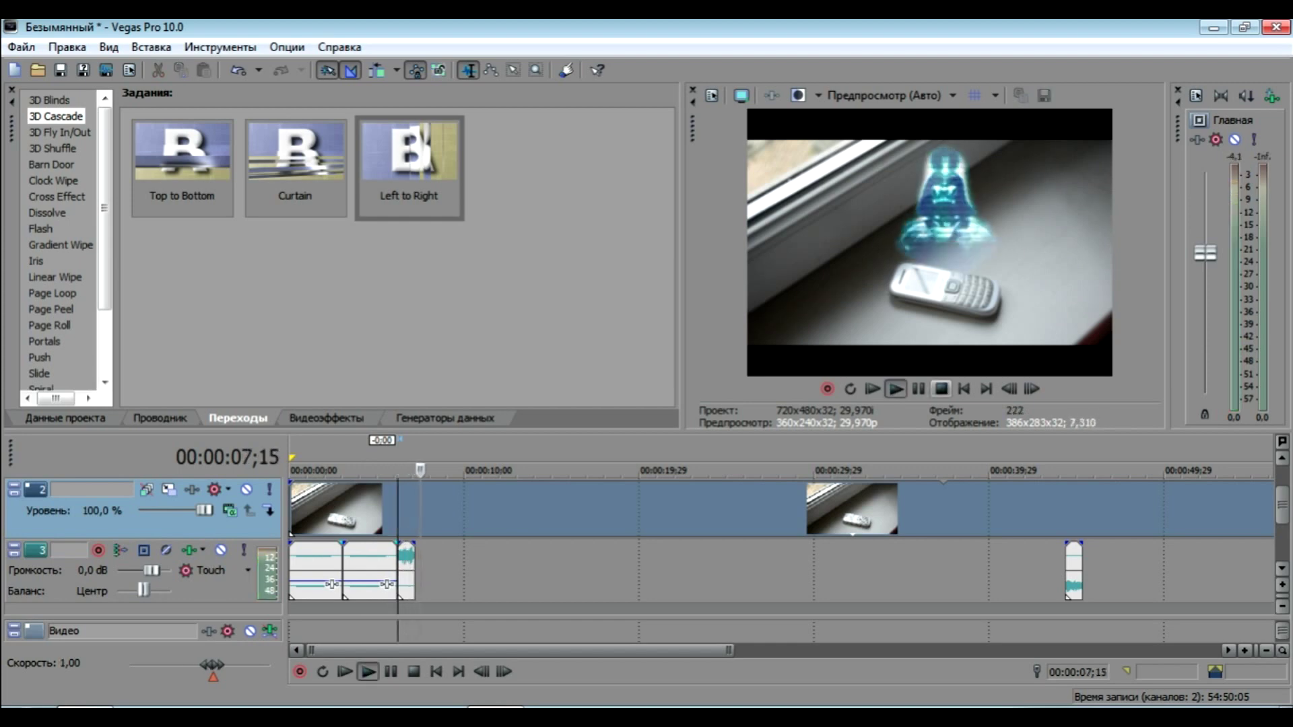
key("space")
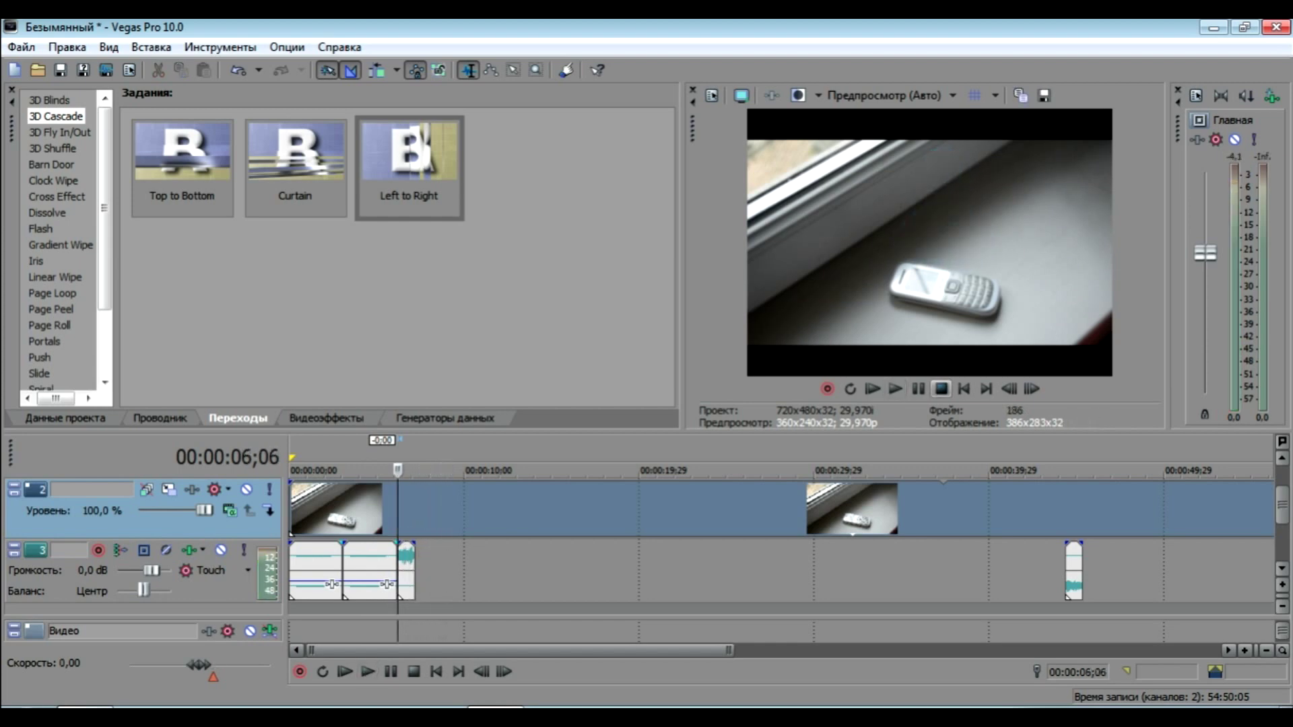
Shift the 1.wav clip about 8 frames later, leaving a gap after the vibrations, and align the Darth Vader clip's start with it
key("Up")
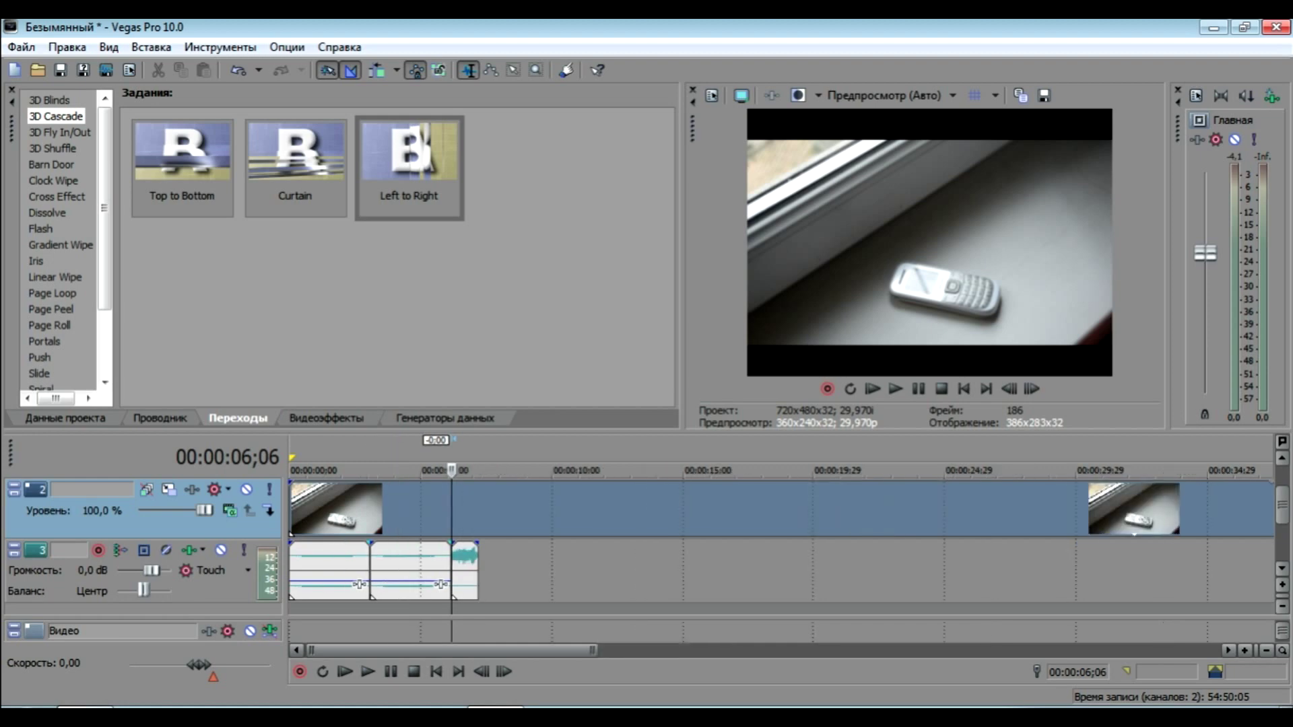
left_click_drag(465, 573, 473, 572)
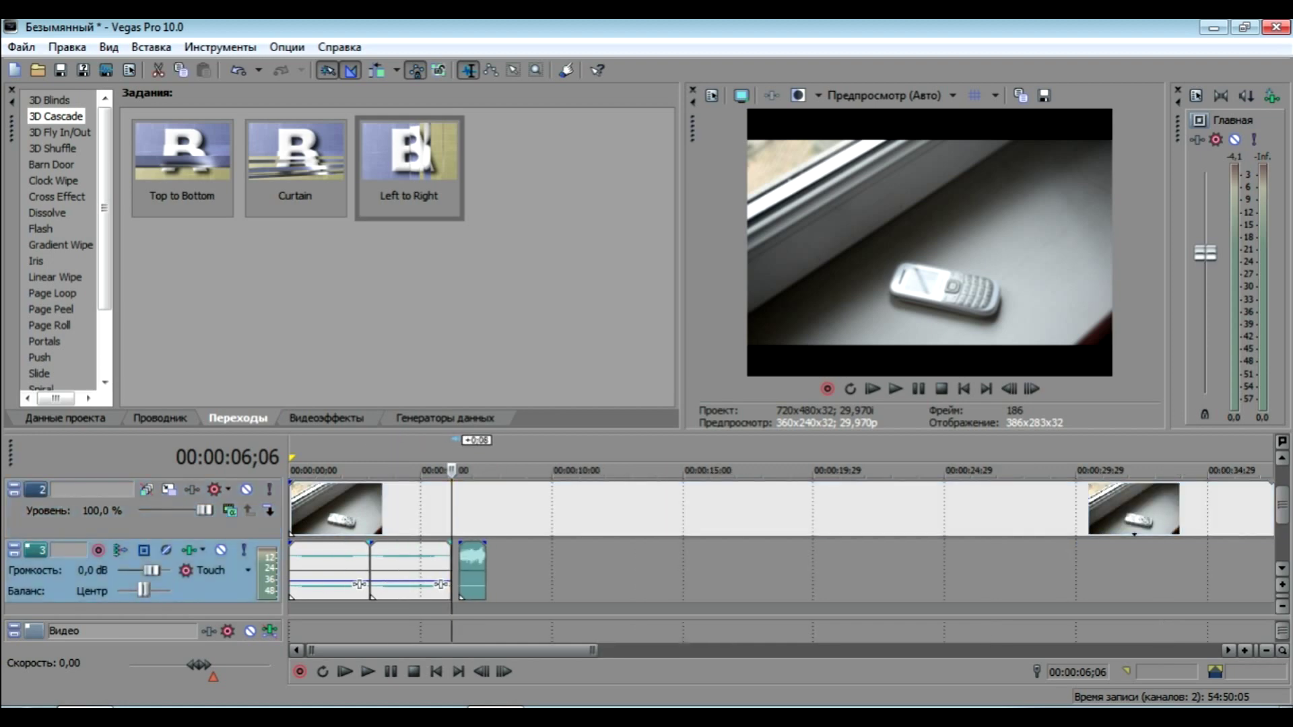
left_click_drag(1283, 506, 1283, 487)
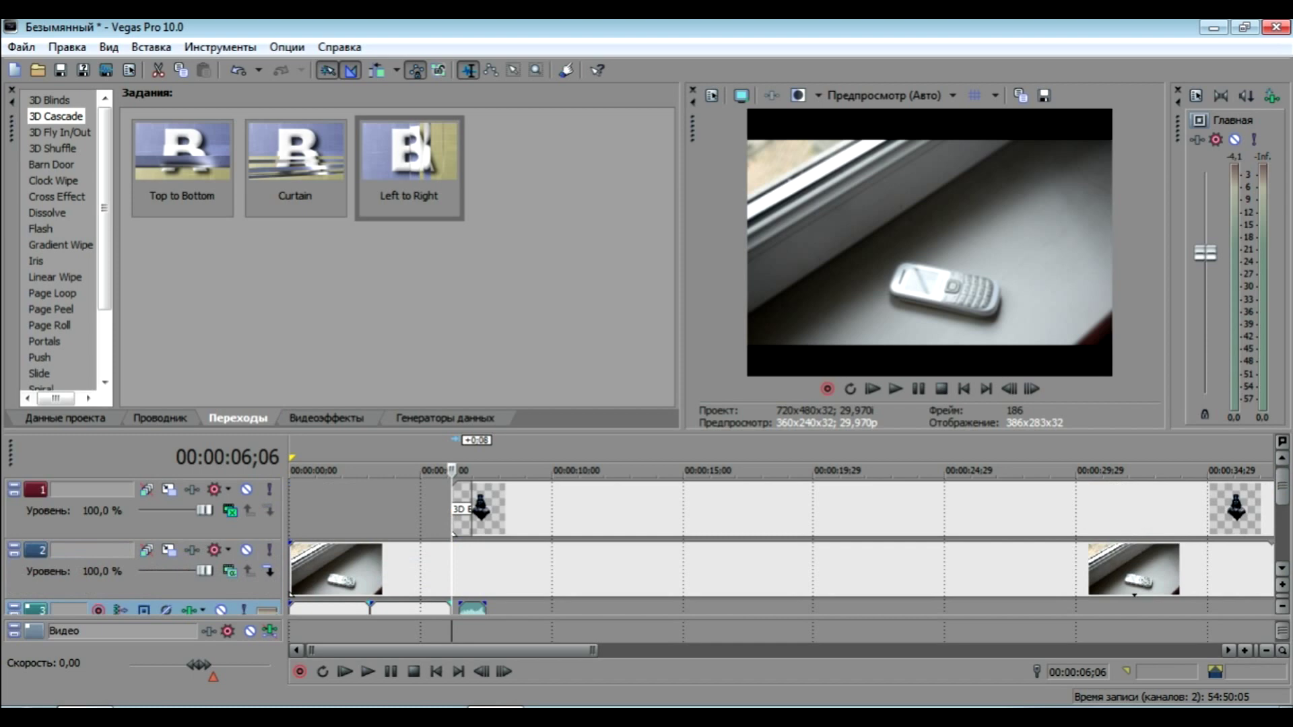
left_click_drag(452, 515, 460, 515)
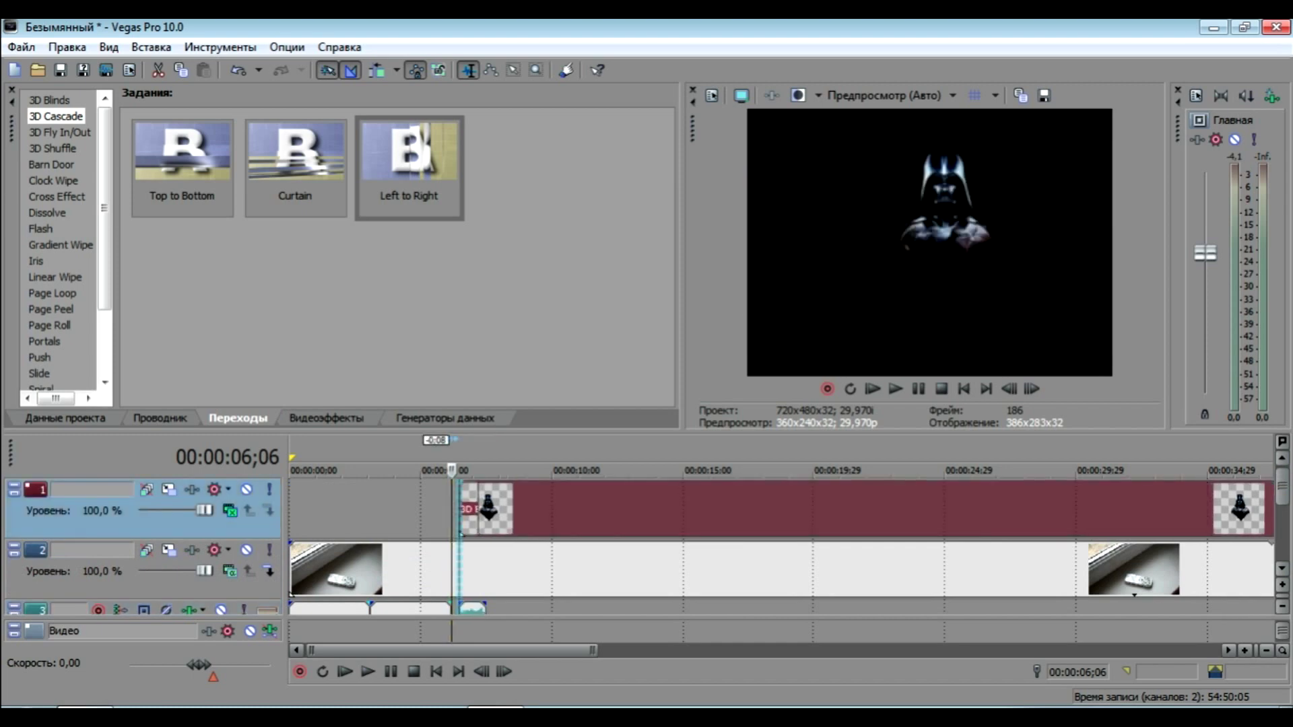
left_click_drag(461, 515, 461, 516)
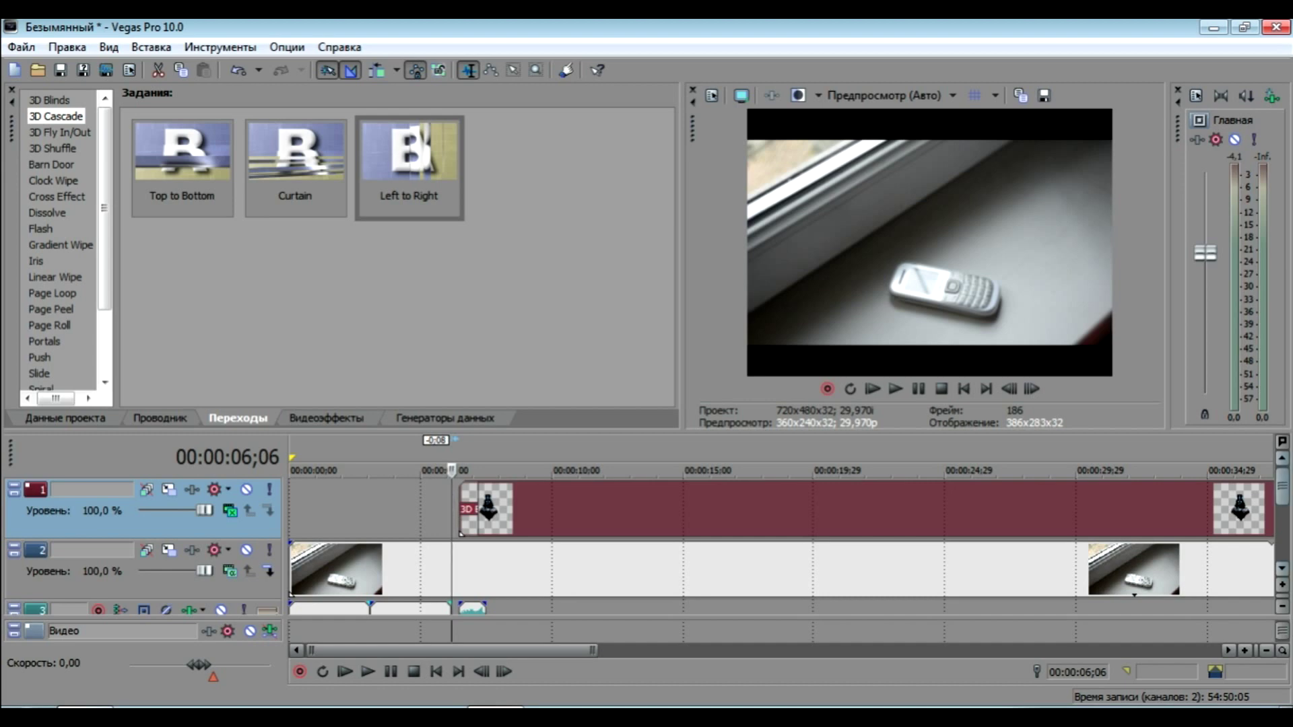
Switch the 1.wav clip's channel setting to a single channel
left_click(1282, 569)
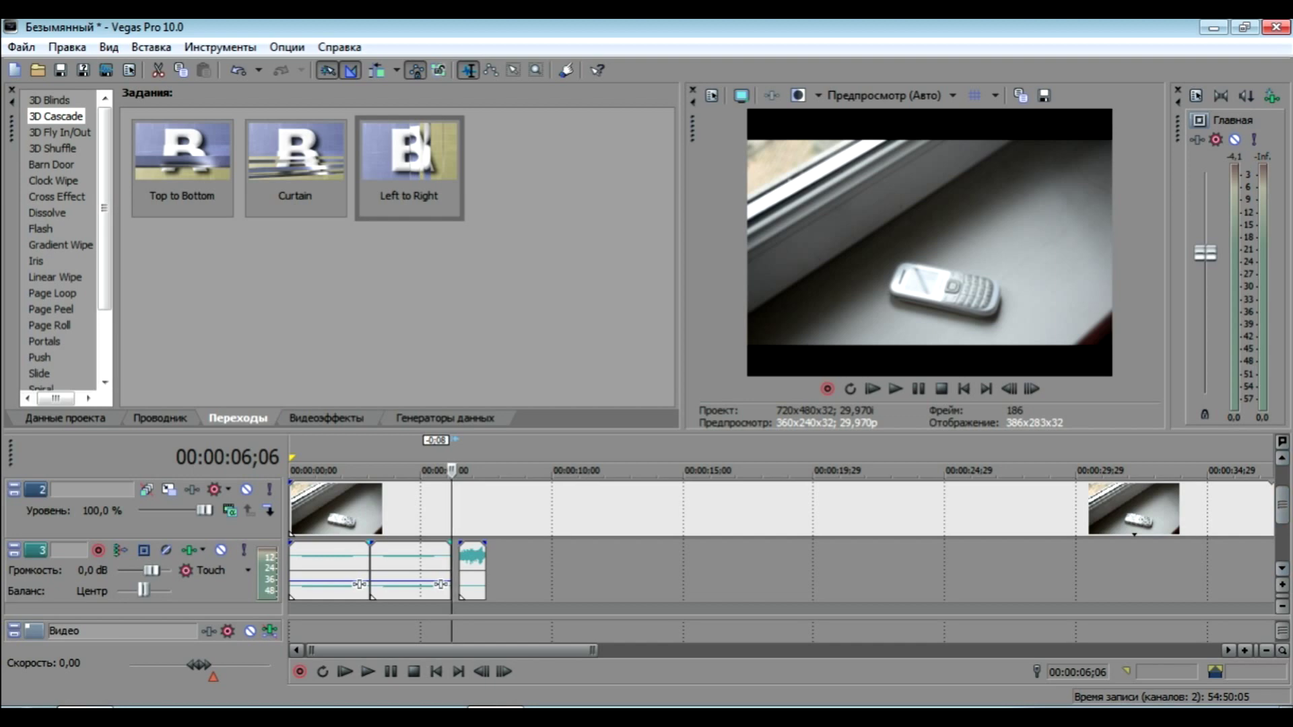
left_click(472, 558)
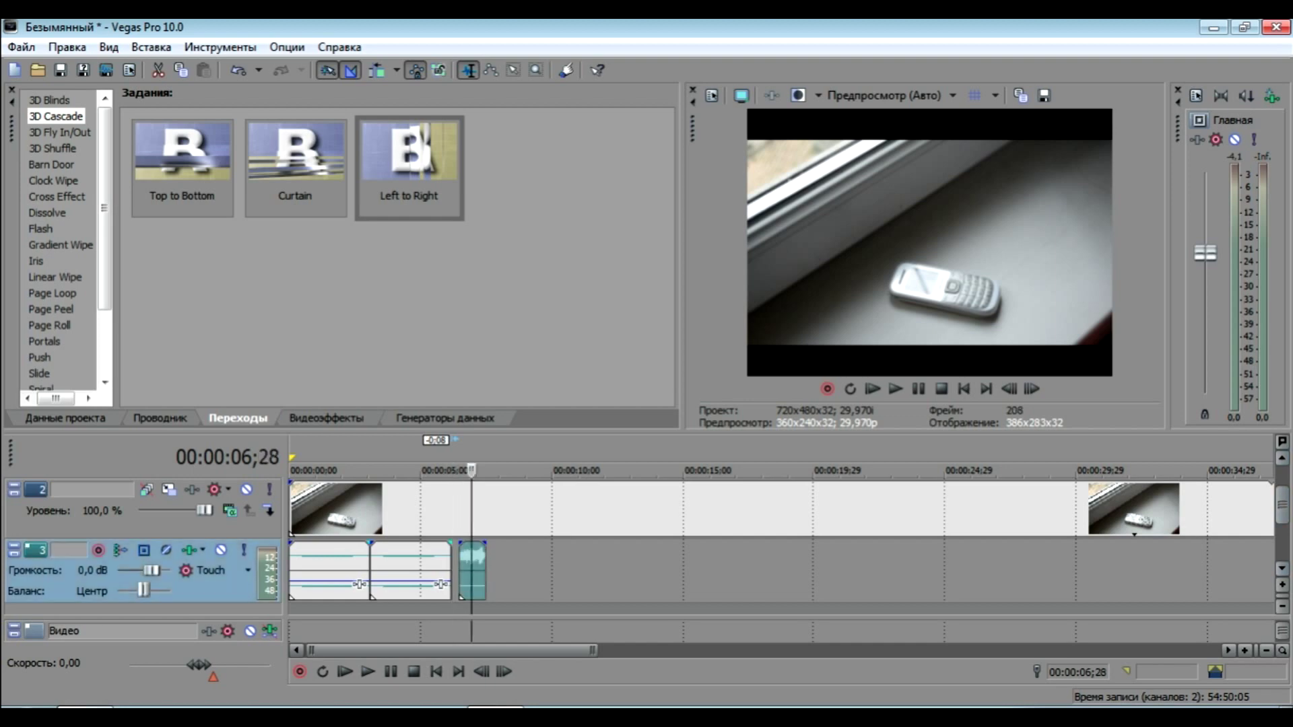
right_click(471, 558)
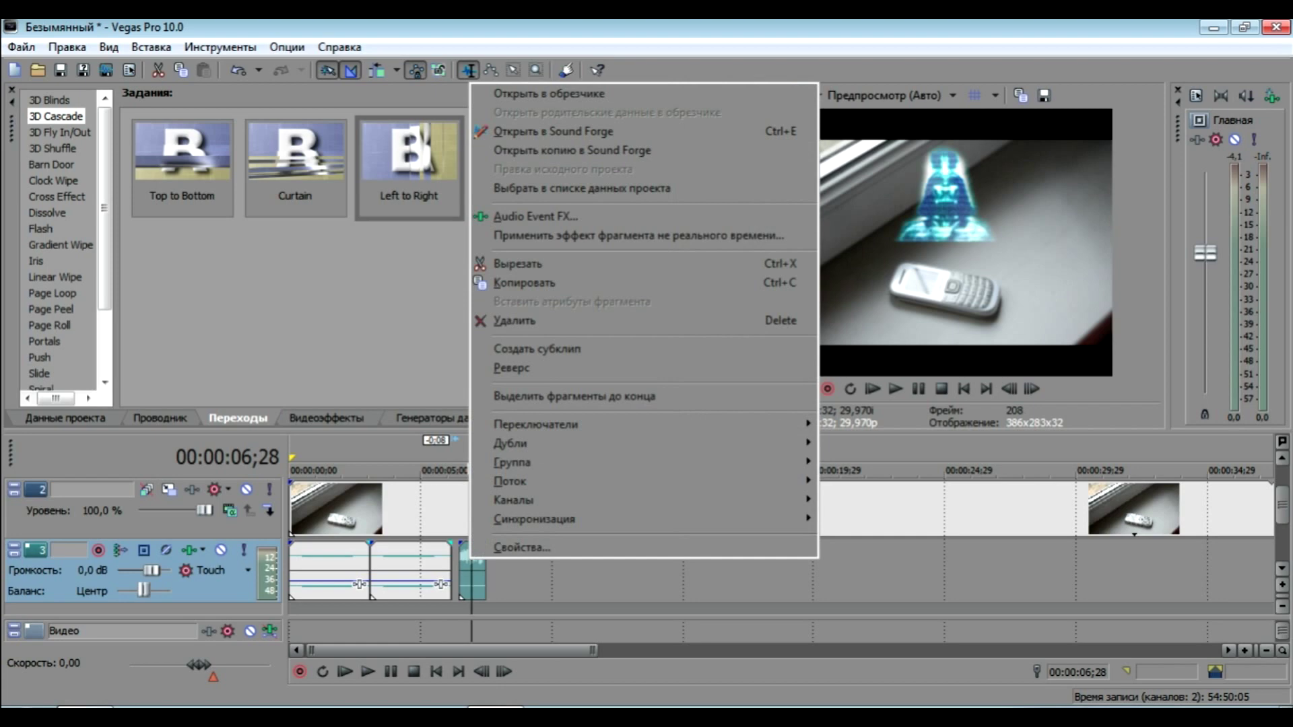
mouse_move(537, 425)
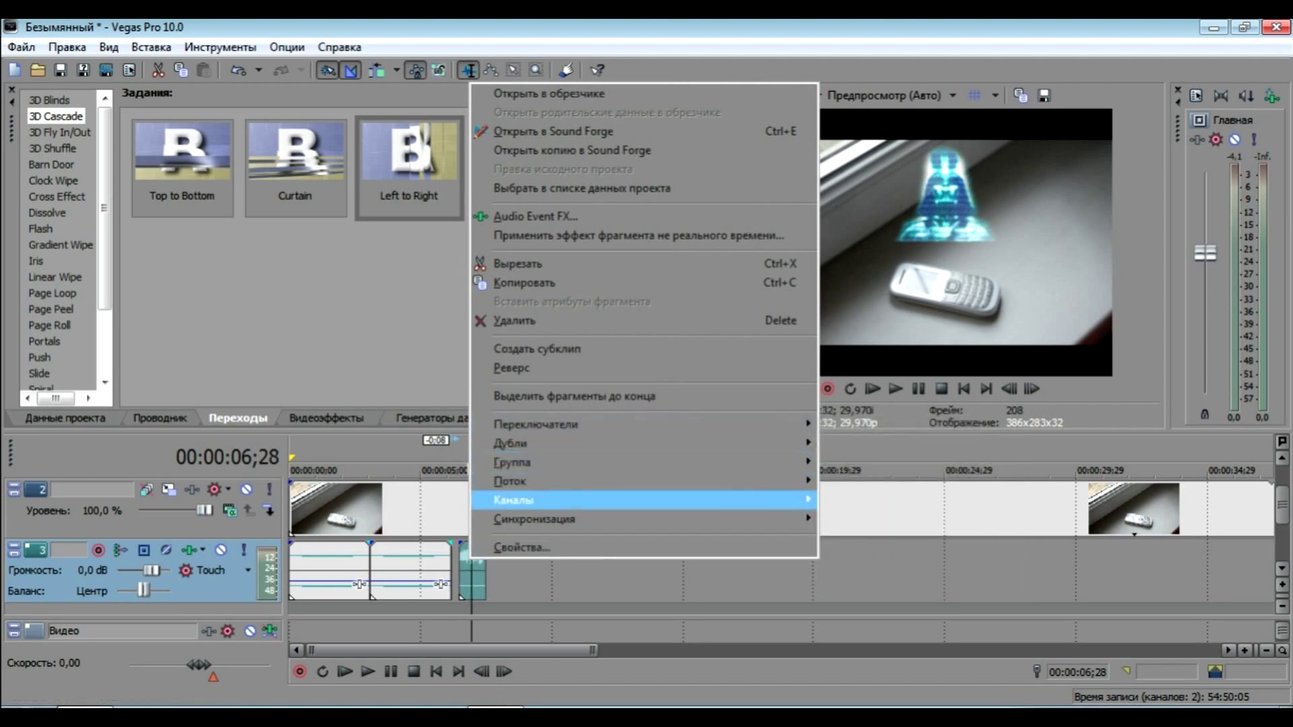
mouse_move(673, 500)
left_click(876, 519)
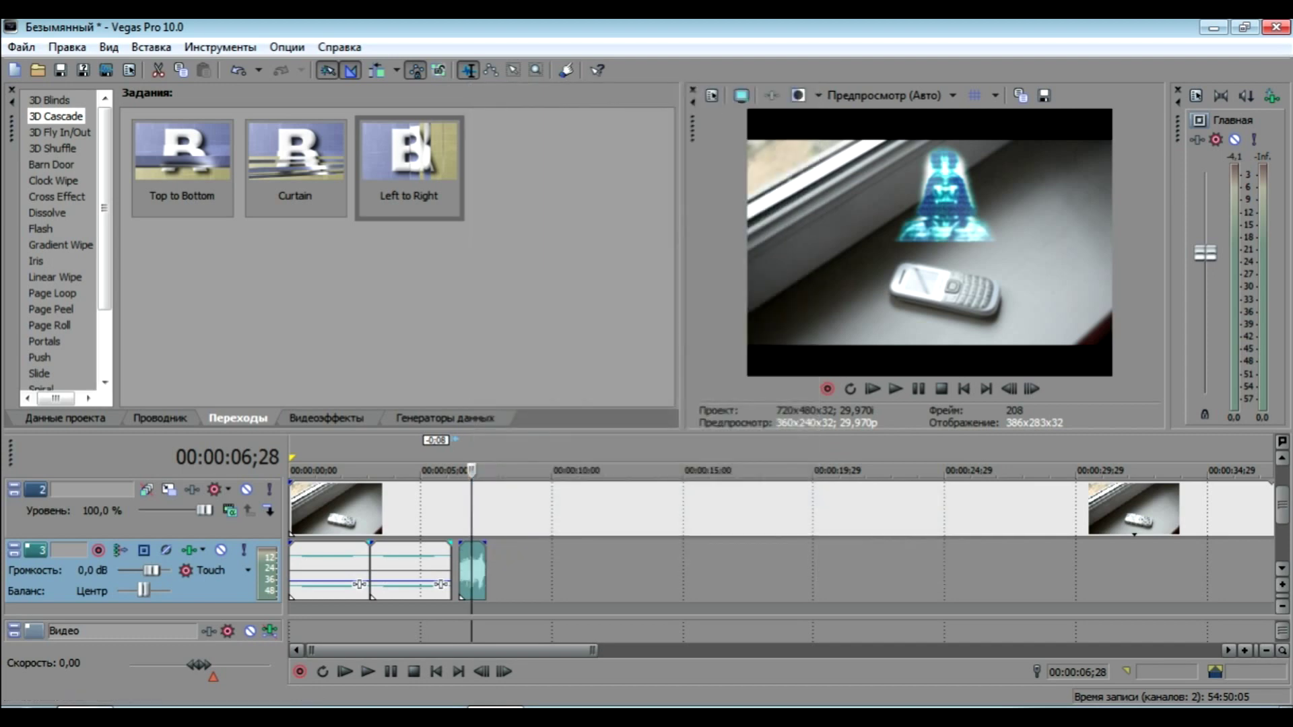
Play from the end of the vibrations through the 1.wav clip to compare its sound with and without the channel change
left_click(452, 510)
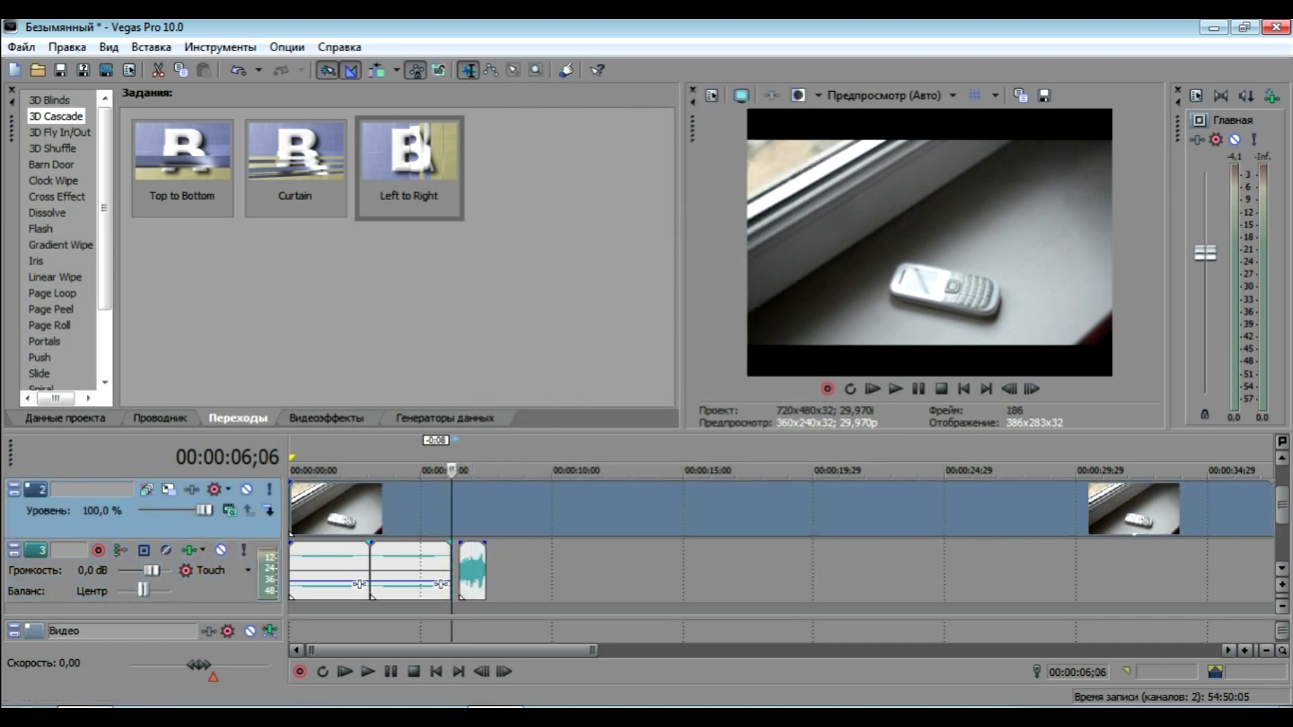
key("space")
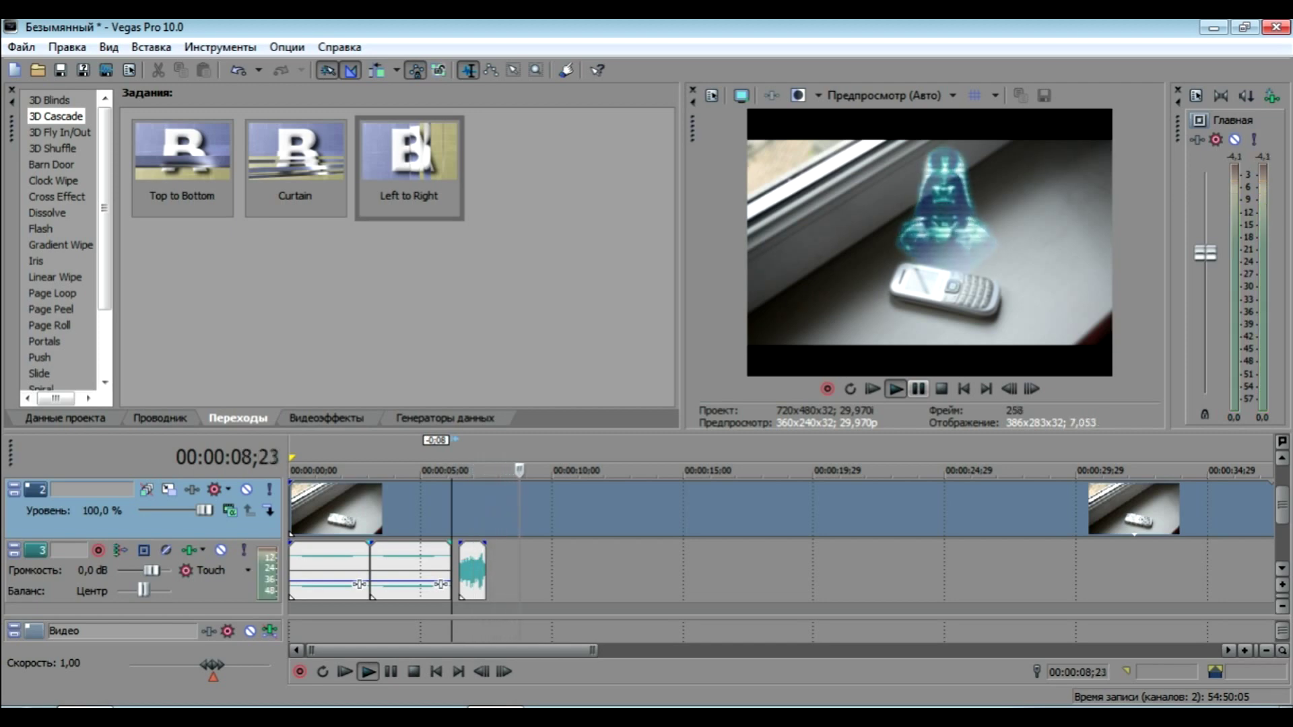
key("space")
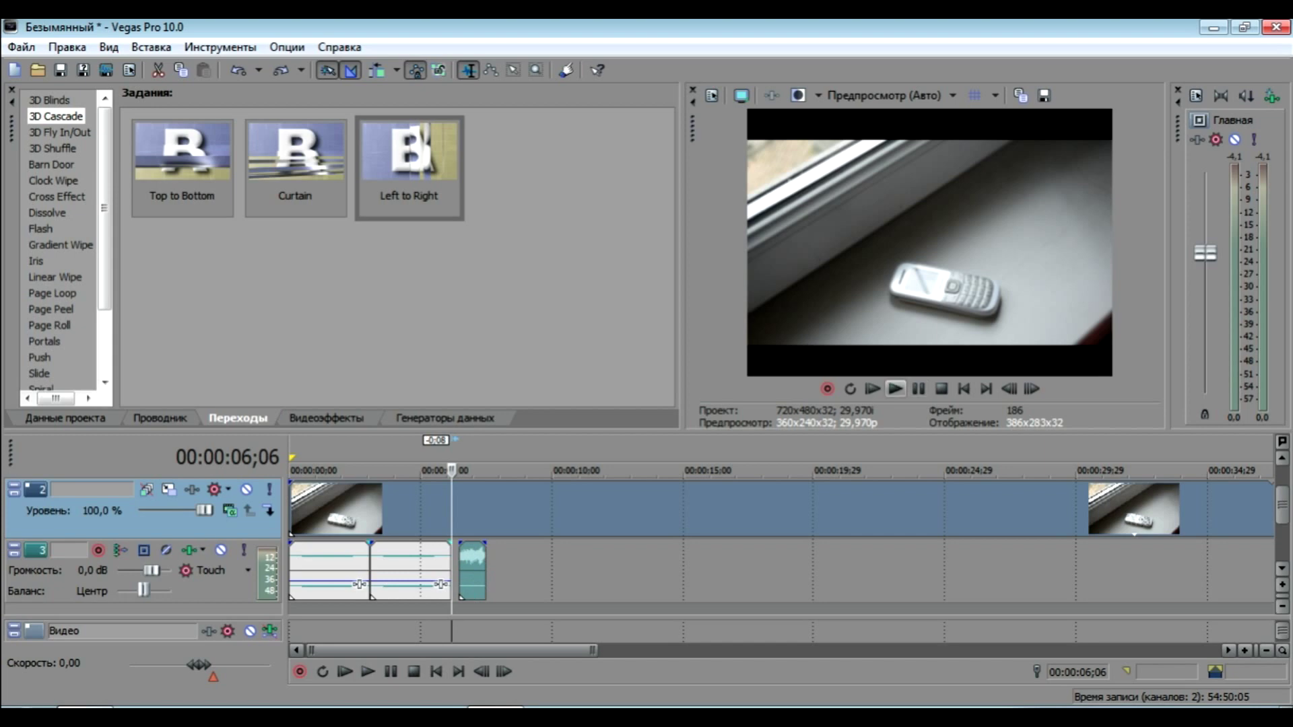
key("space")
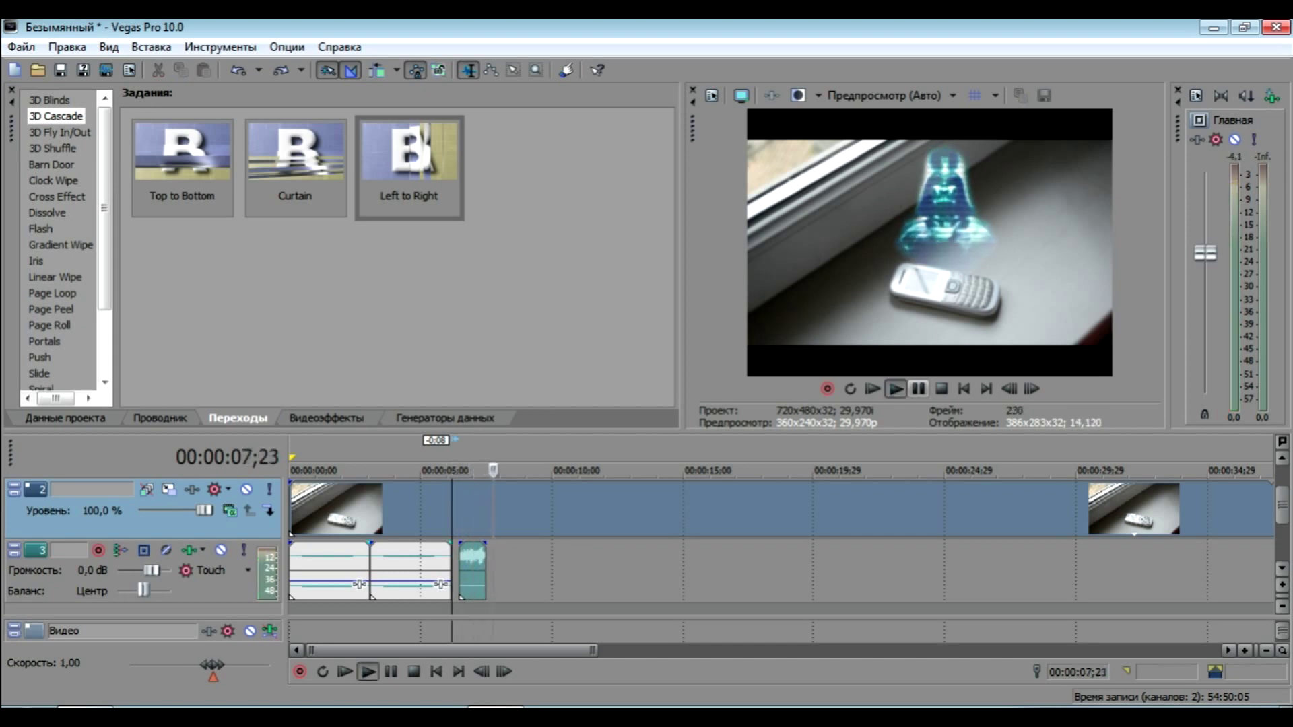
key("Return")
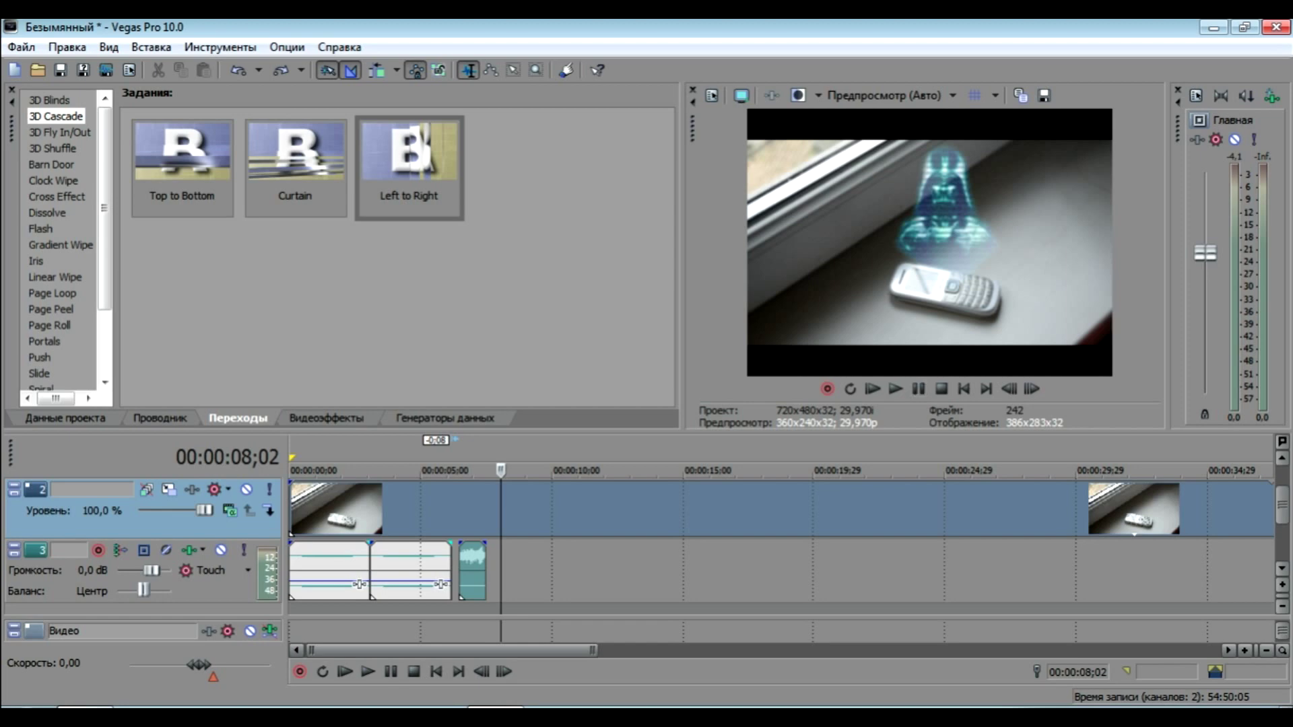
Move the 2.wav clip about 14 seconds later on the audio track, so it starts at about 58 seconds
left_click_drag(452, 651, 696, 650)
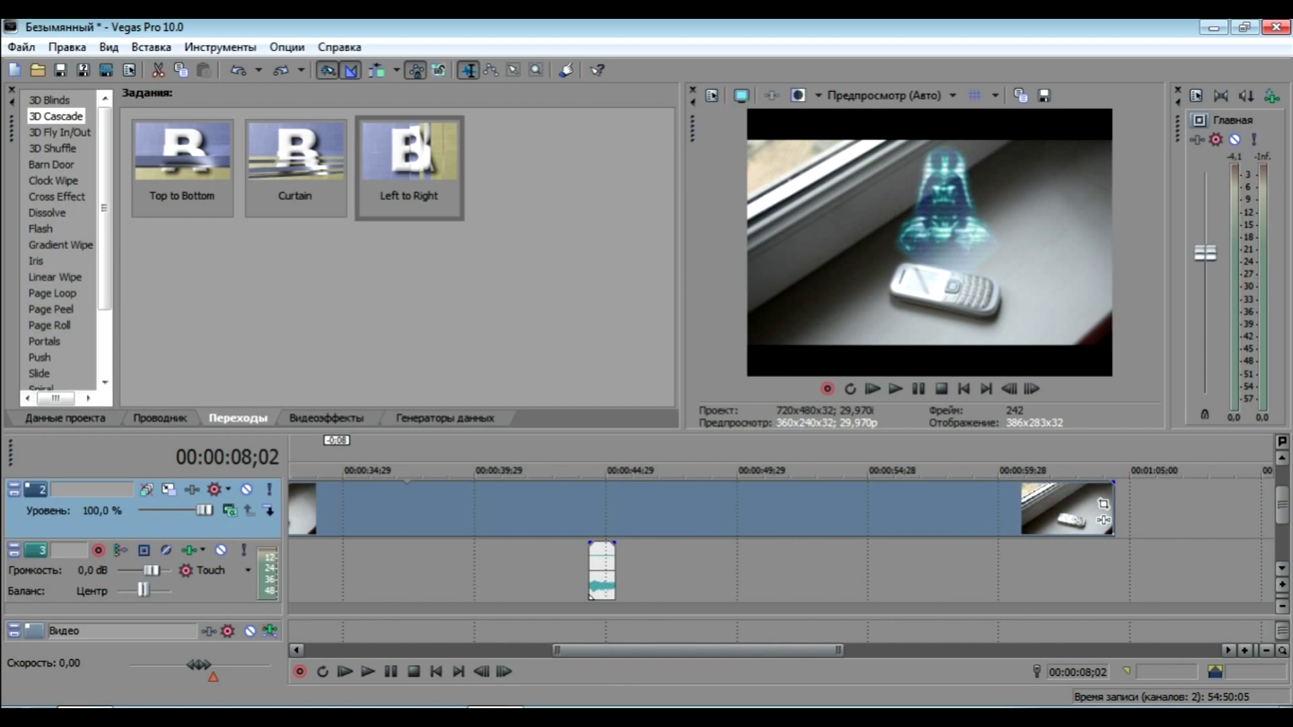
left_click(601, 571)
left_click(614, 571)
left_click(652, 571)
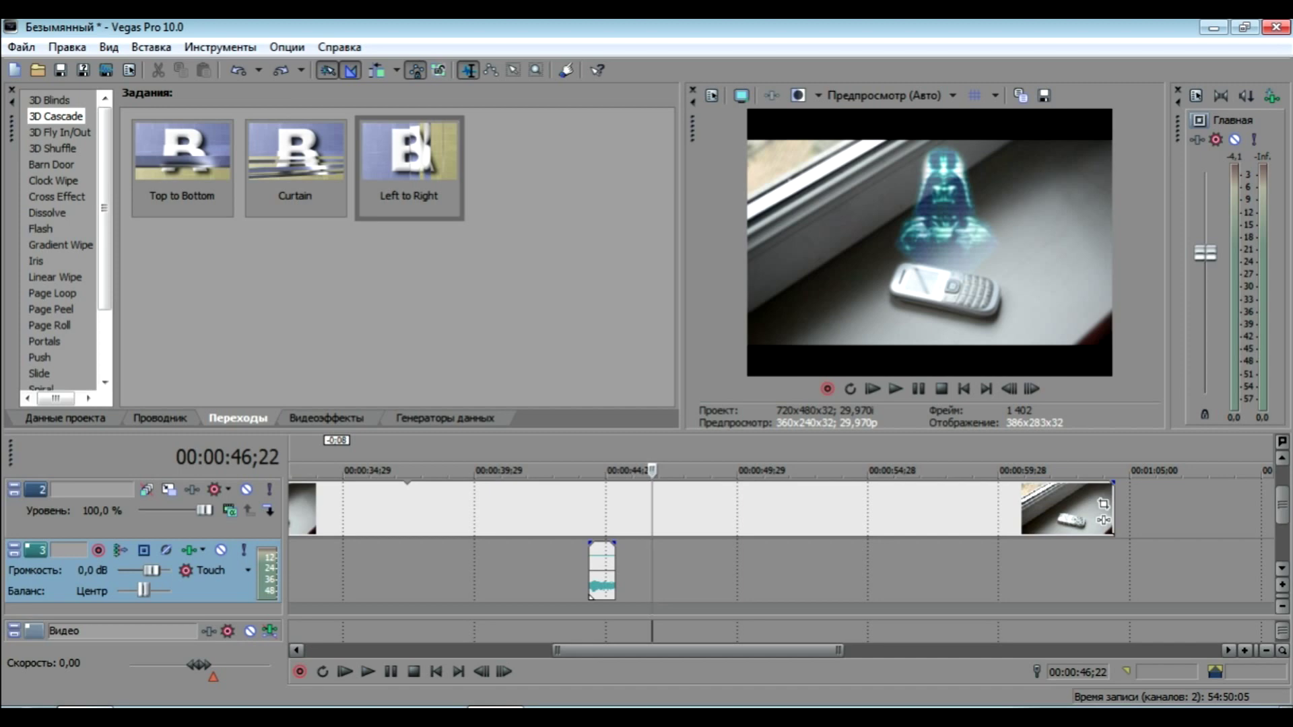
left_click_drag(601, 572, 974, 573)
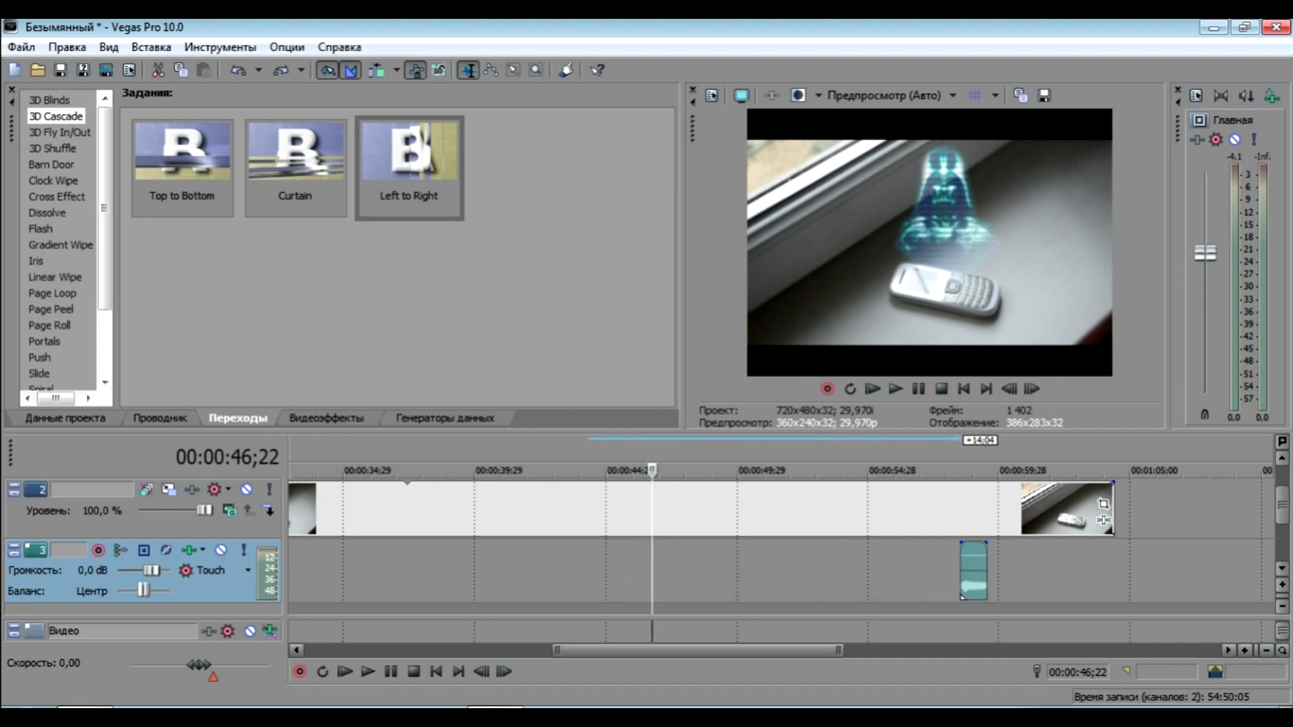
Trim the end of the Darth Vader clip by 6:11 so it finishes together with the 2.wav clip
scroll(781, 547, "up", 1)
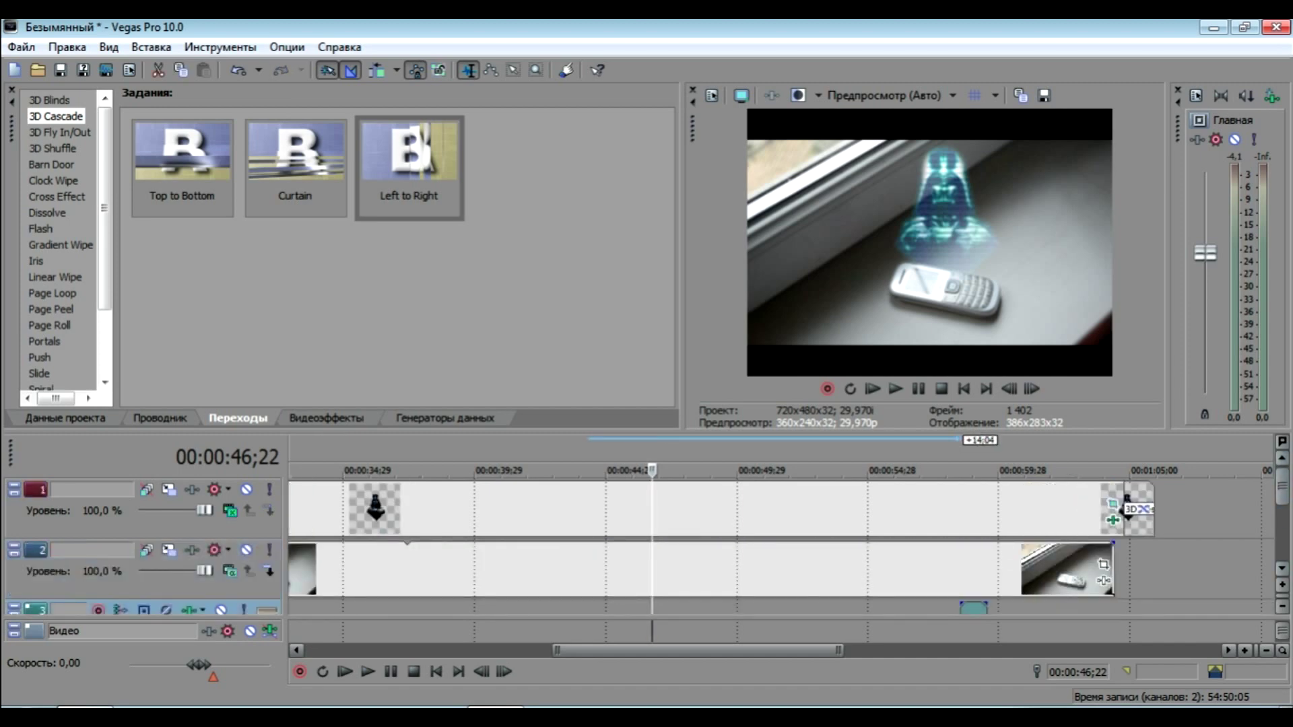
left_click_drag(1127, 513, 987, 510)
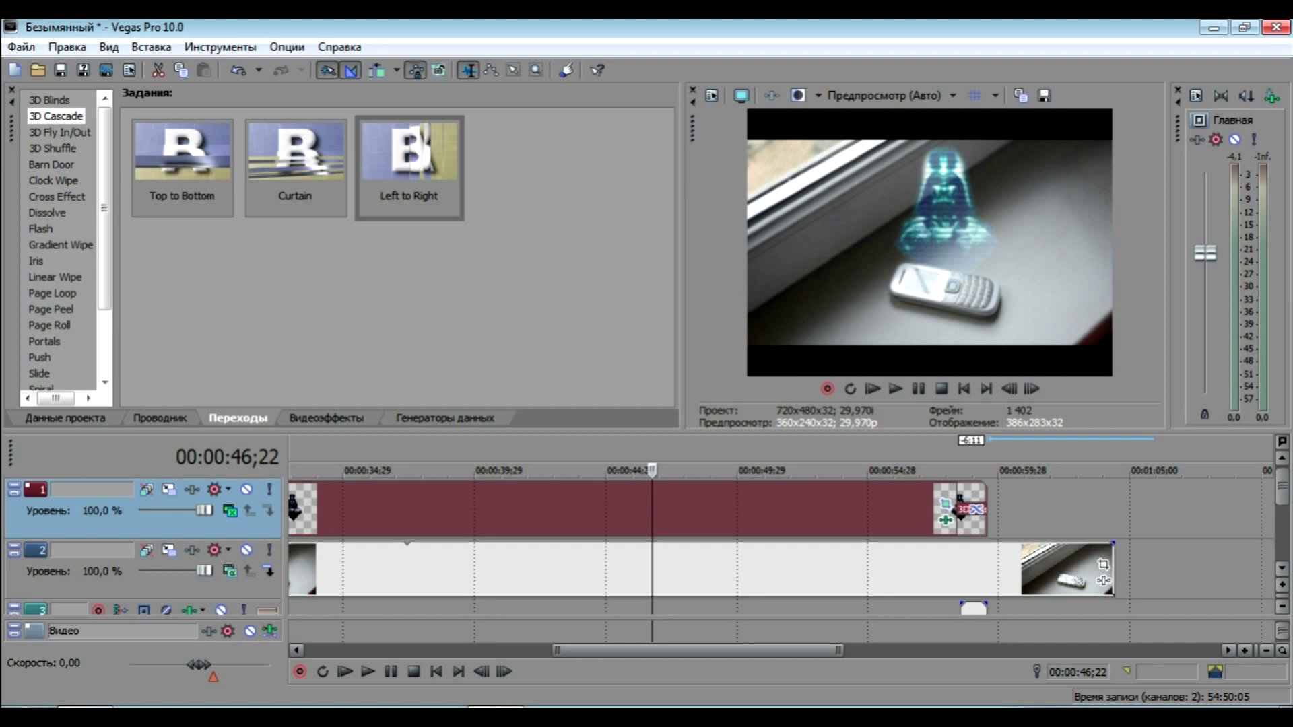
left_click(946, 505)
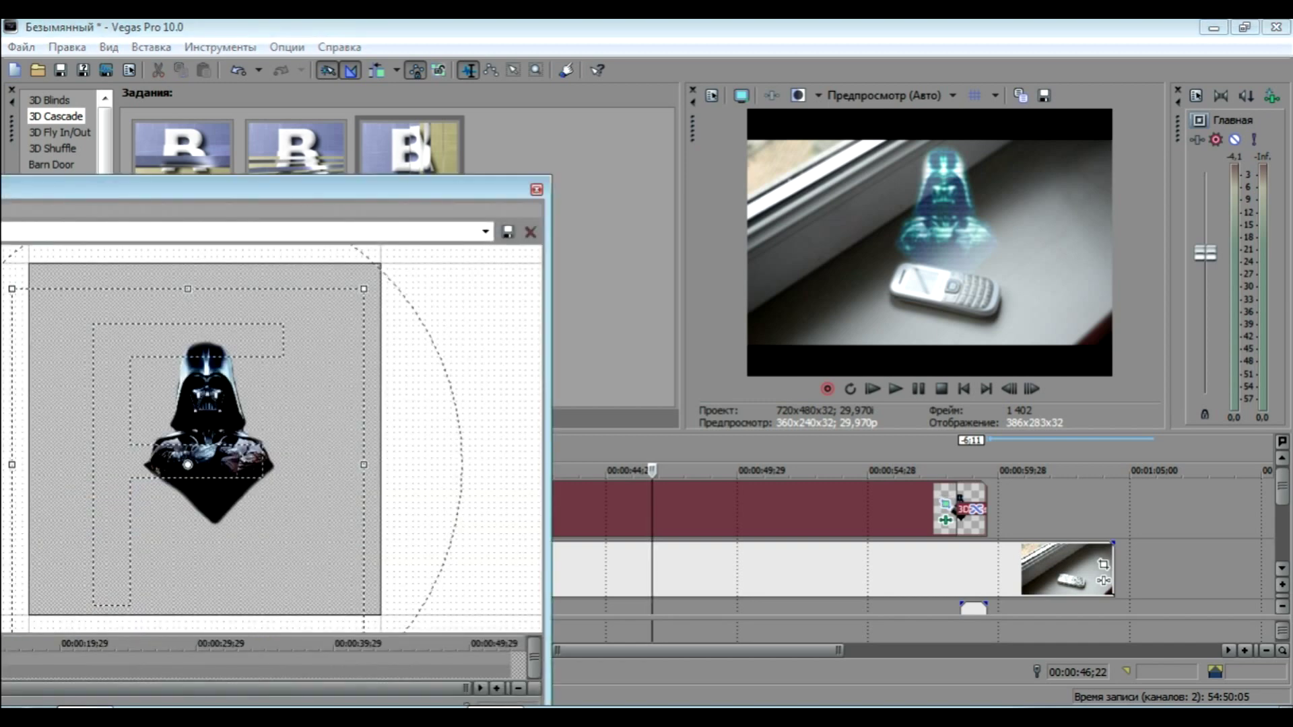
left_click(537, 189)
Play the end of the Darth Vader clip from about 57 seconds to check 2.wav against the hologram's disappearance
left_click(925, 510)
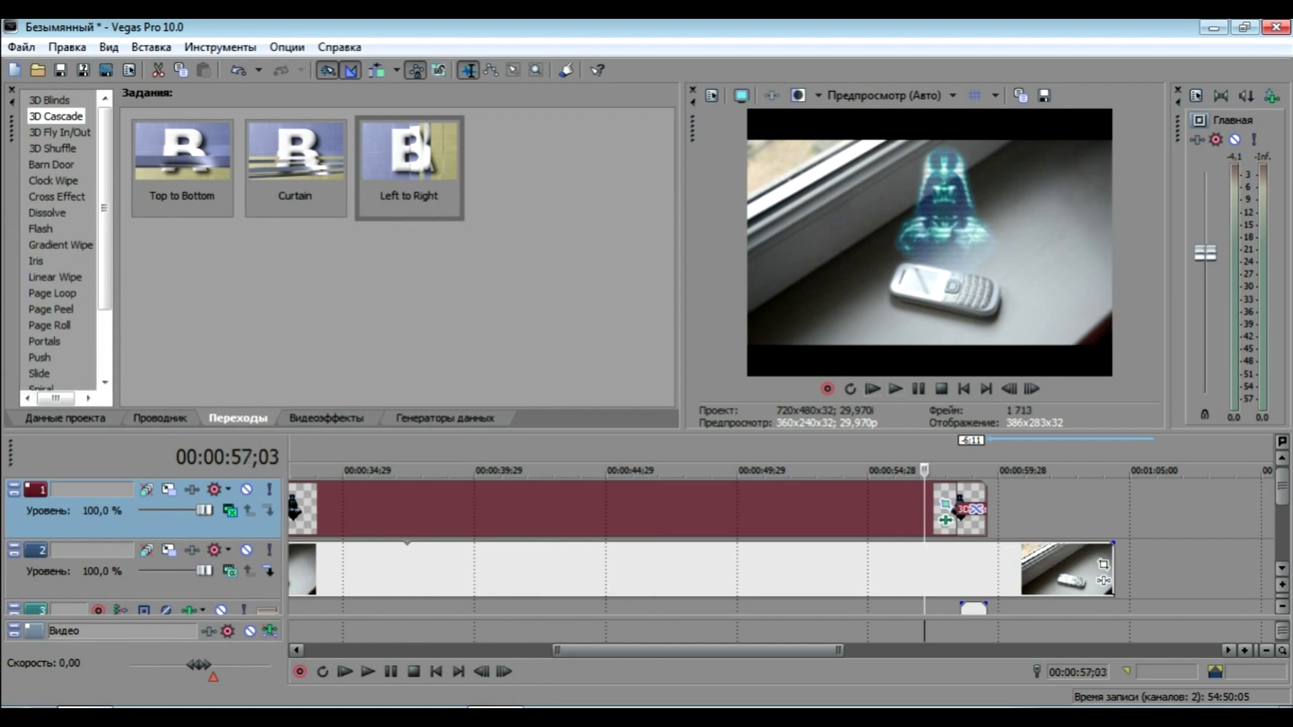
key("space")
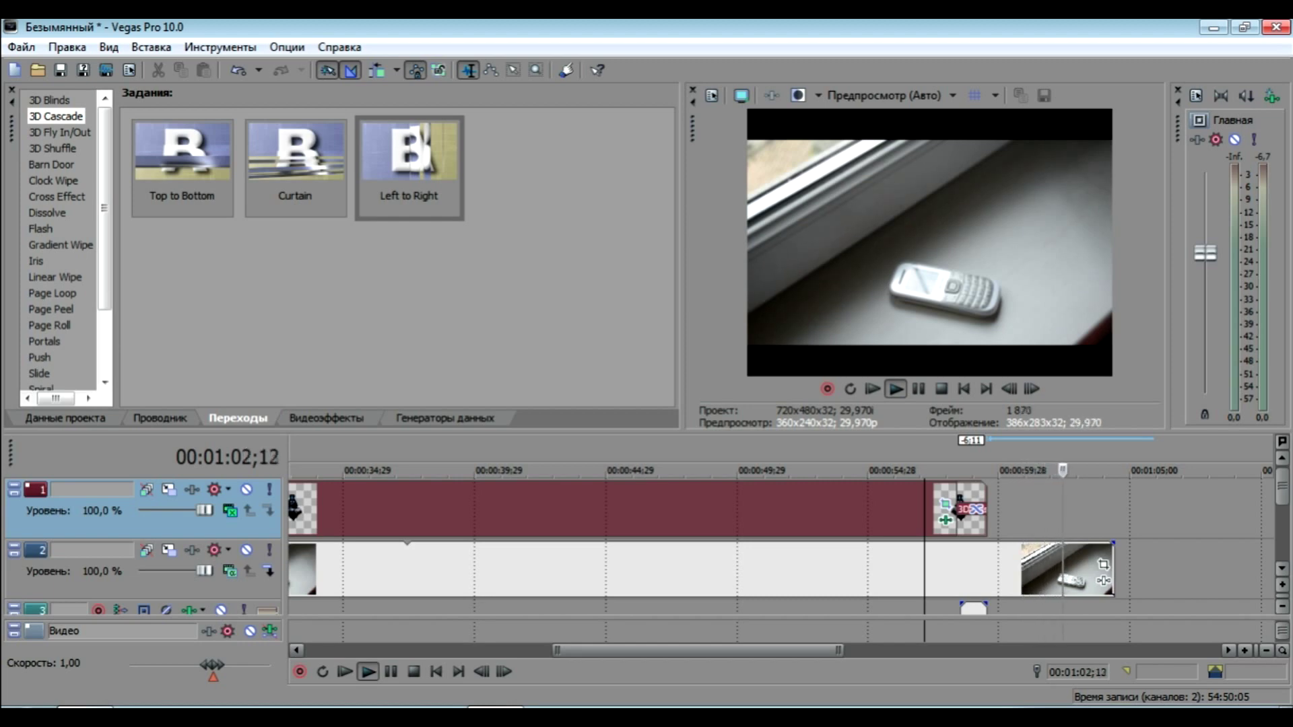
key("space")
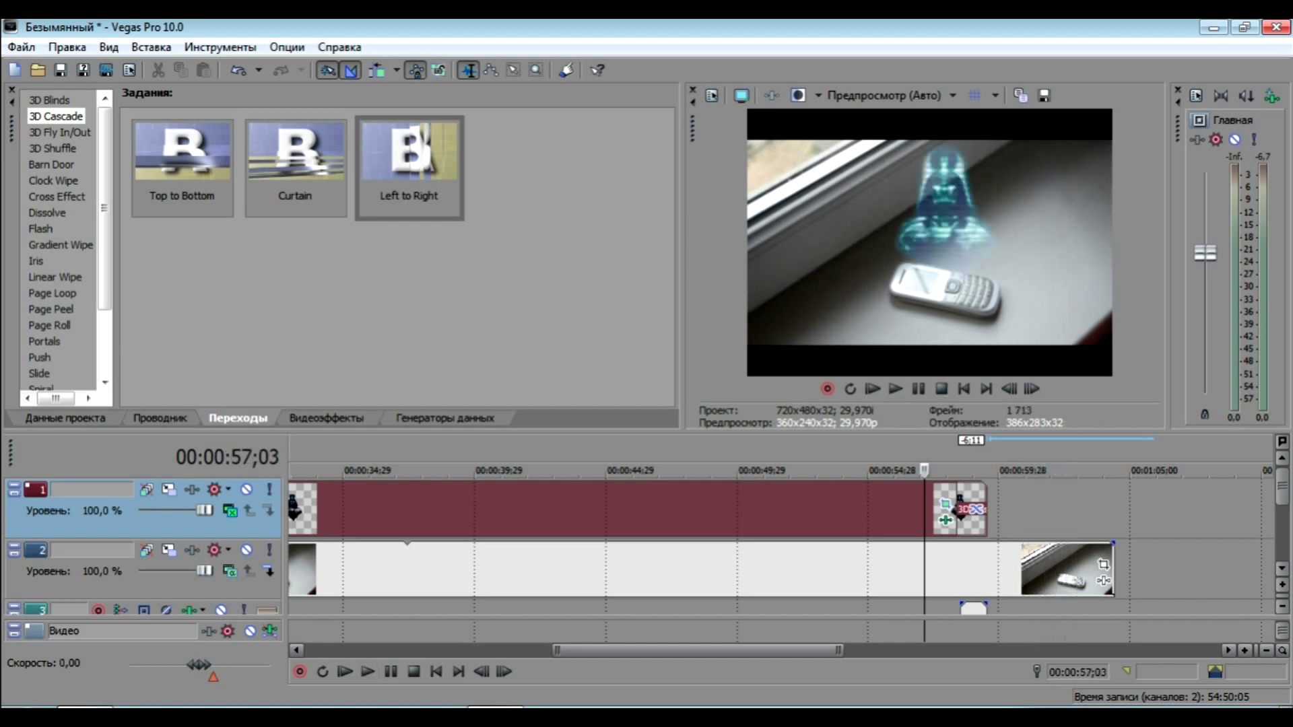
left_click(1283, 569)
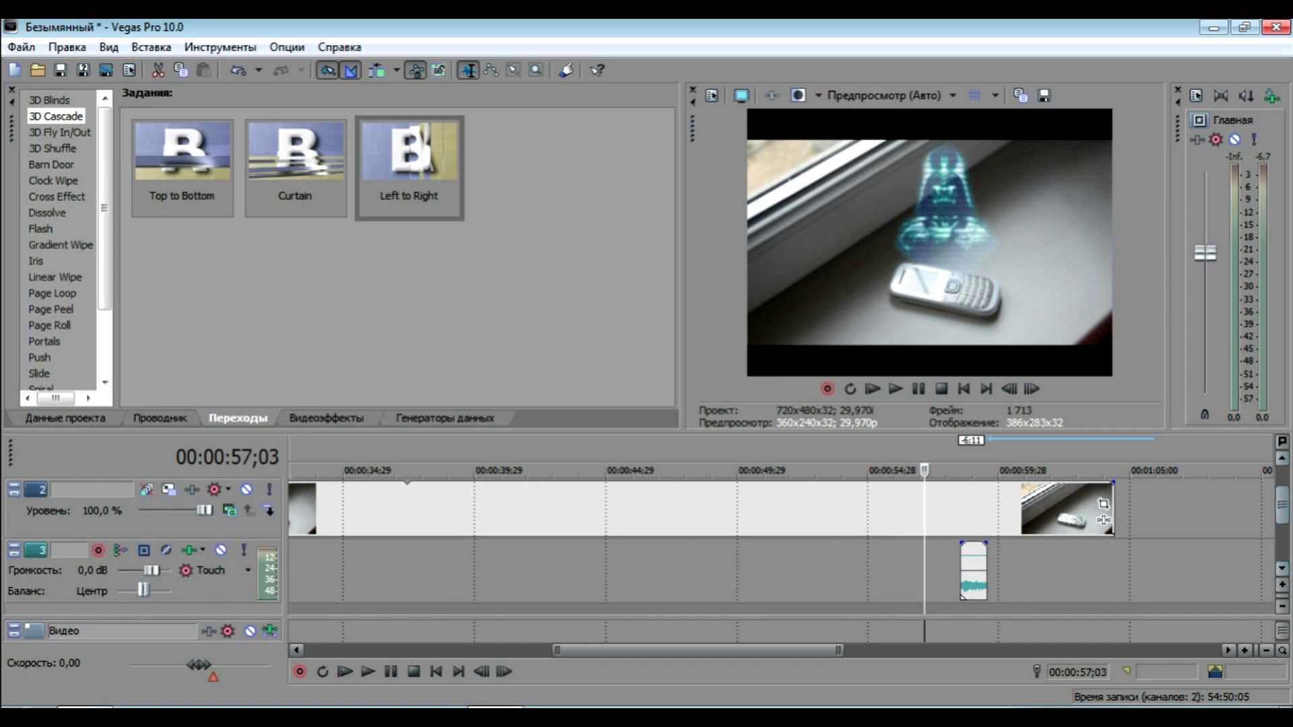
scroll(781, 546, "up", 1)
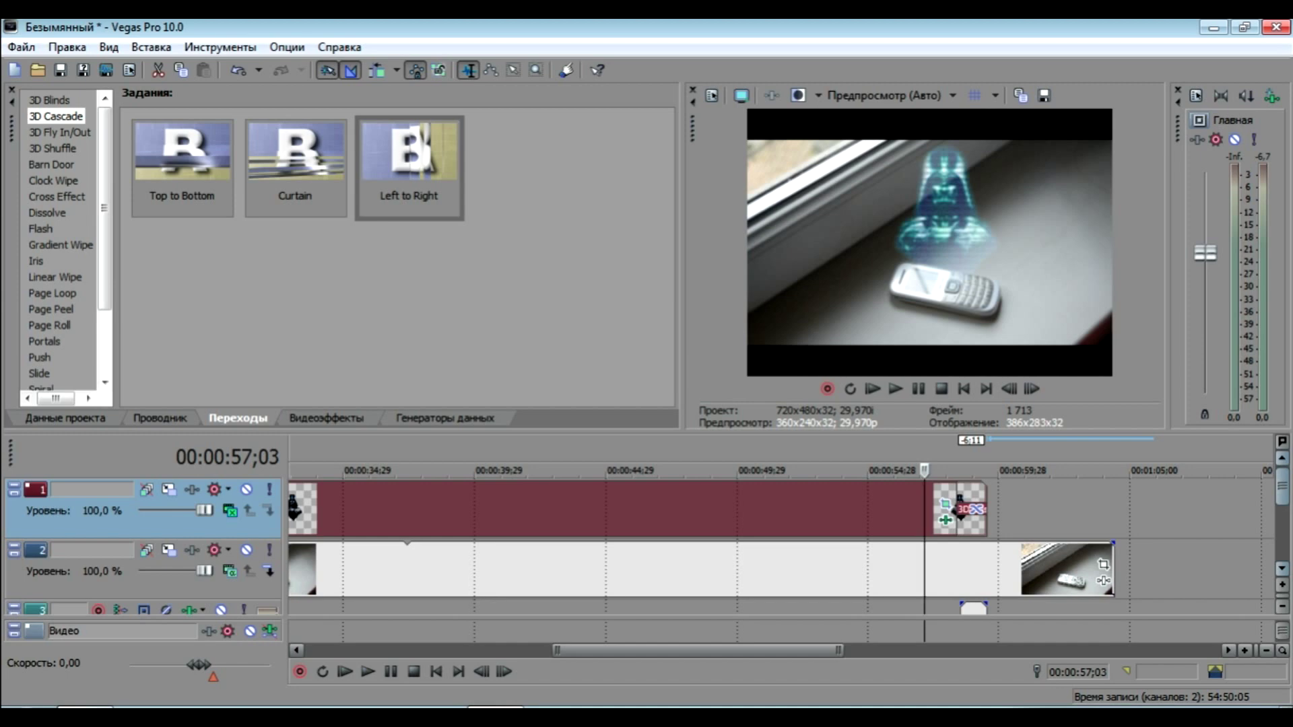
Play the middle of the hologram section from about 35 seconds to check its sound
left_click(361, 509)
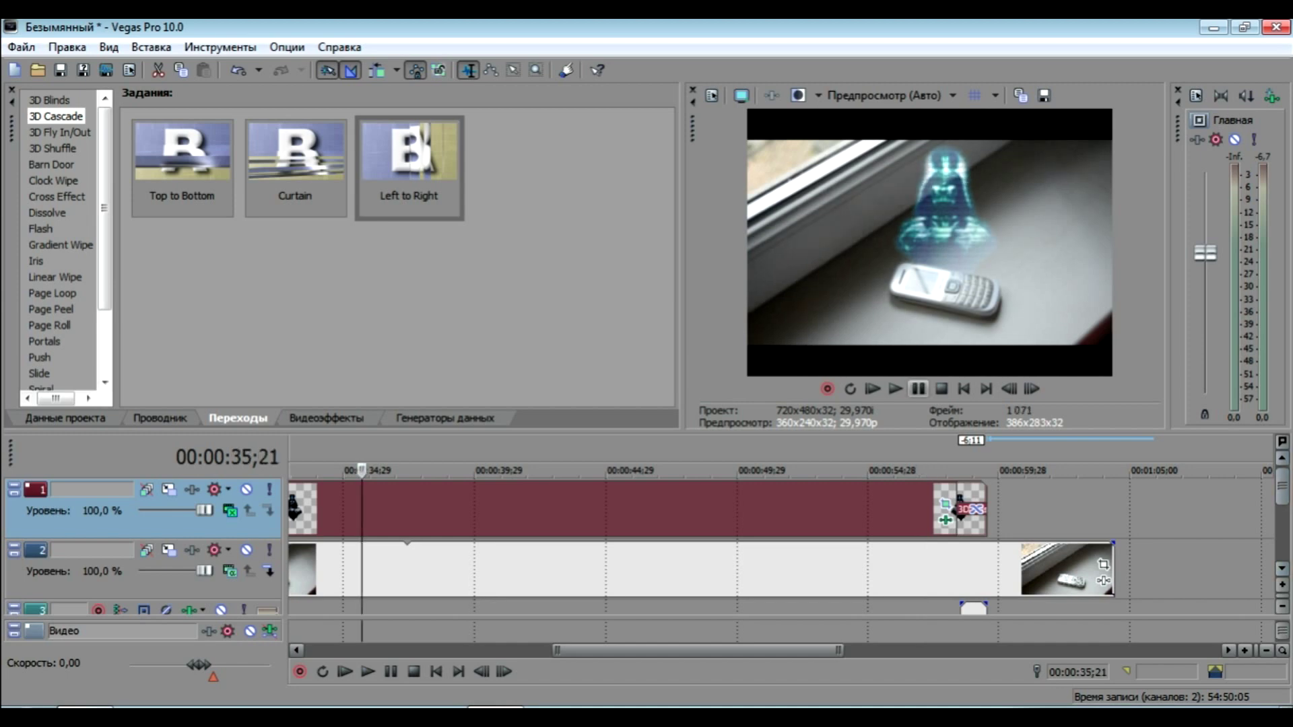
key("space")
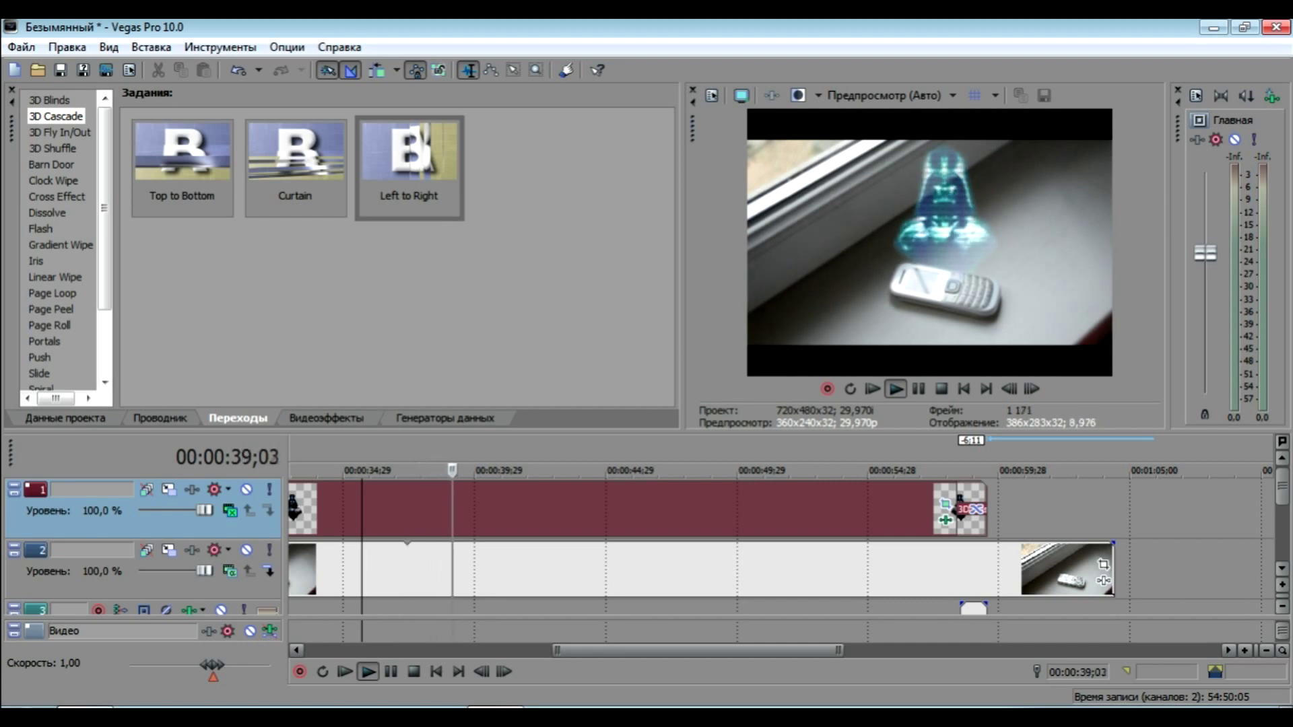
left_click(919, 389)
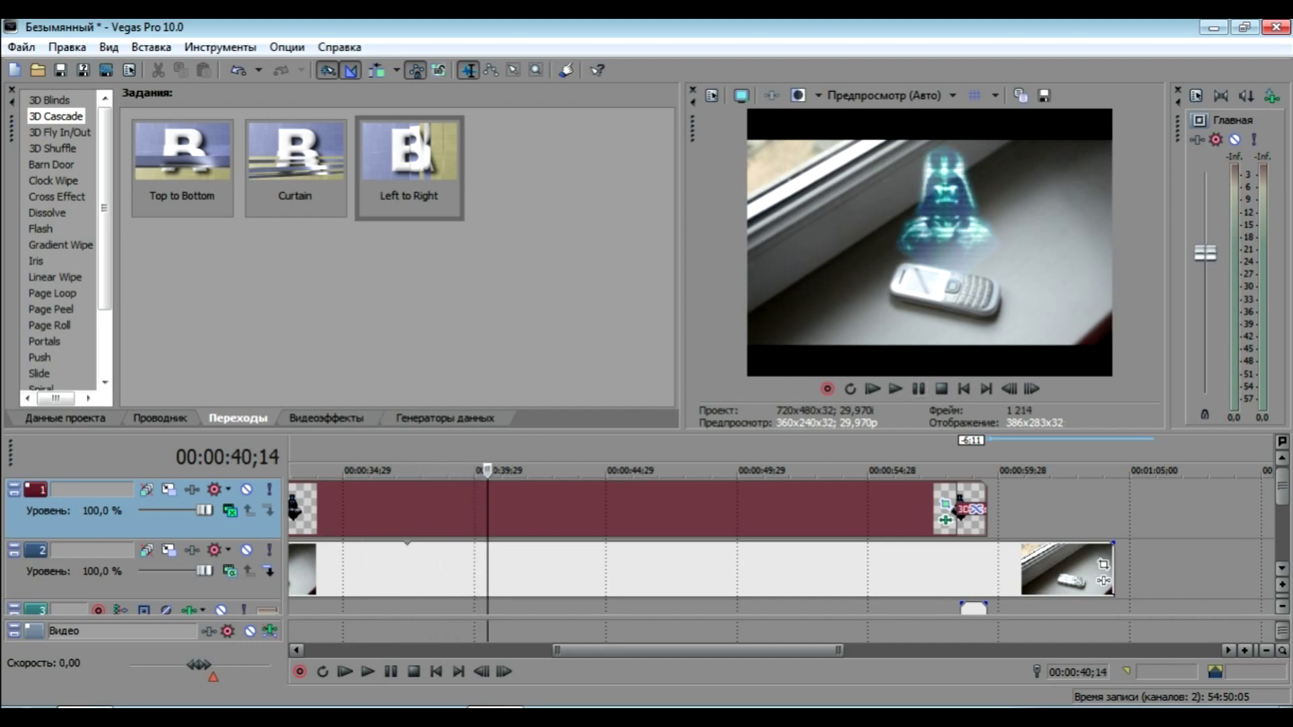
Add гоолограмма Фоновая.wav from Windows Explorer to the audio track under the hologram and minimize the folder window
key("alt+Tab")
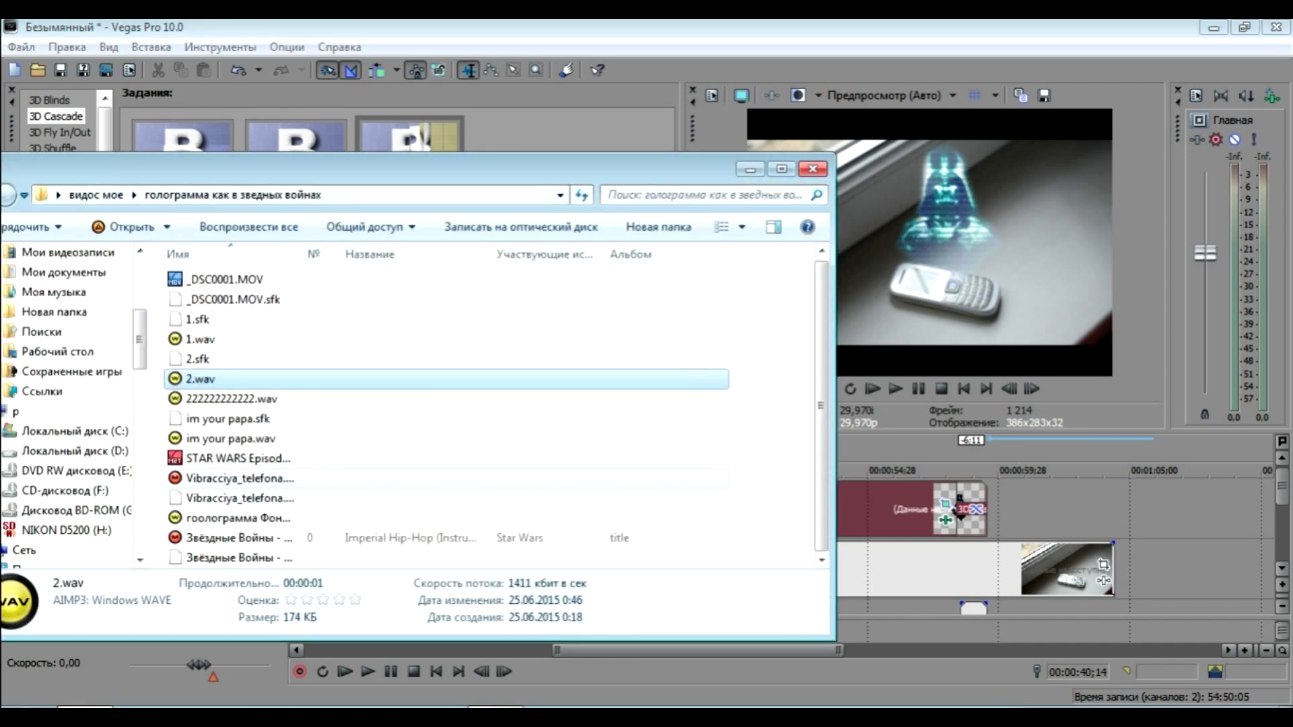
left_click(238, 519)
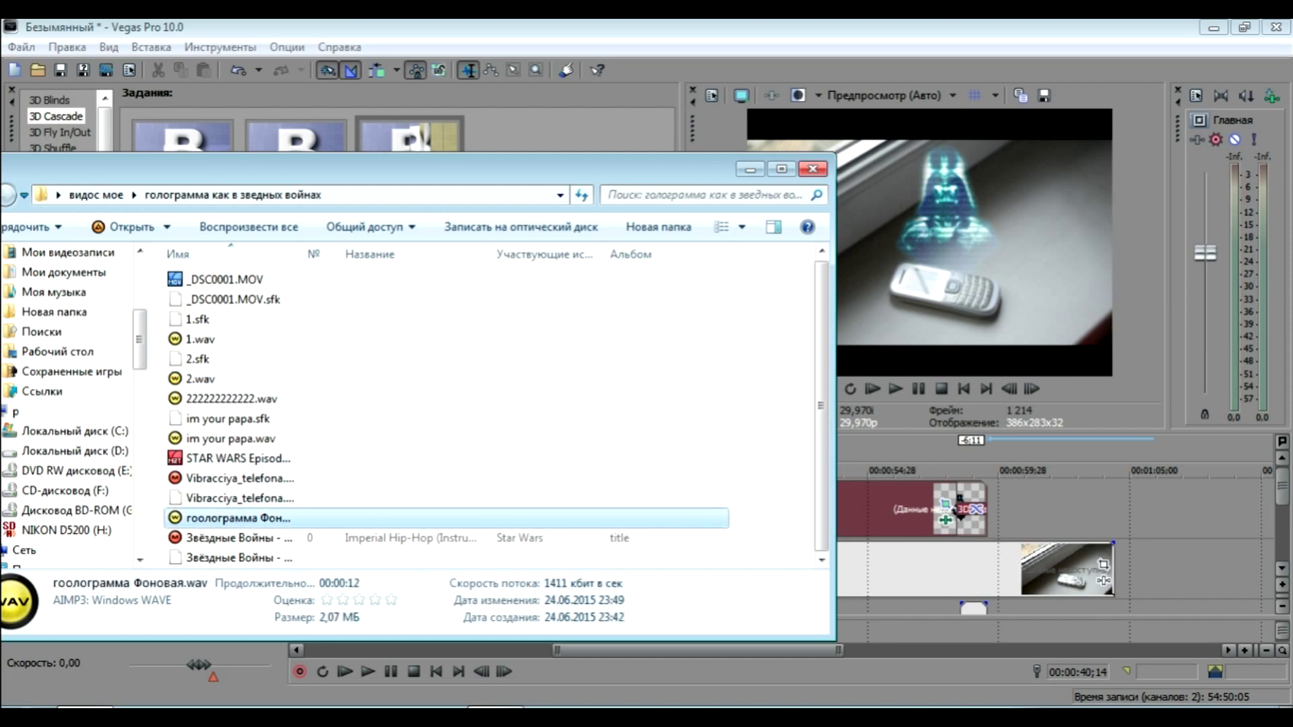
left_click_drag(404, 169, 1004, 128)
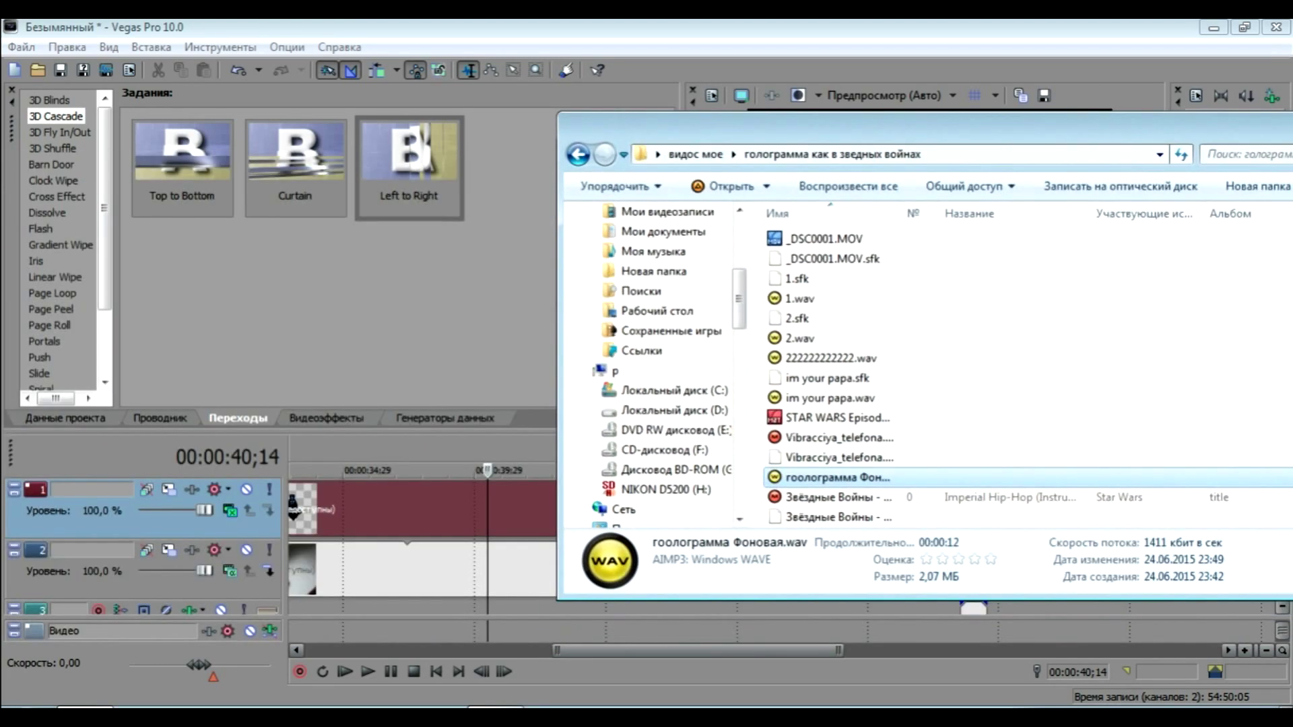
left_click_drag(838, 478, 304, 609)
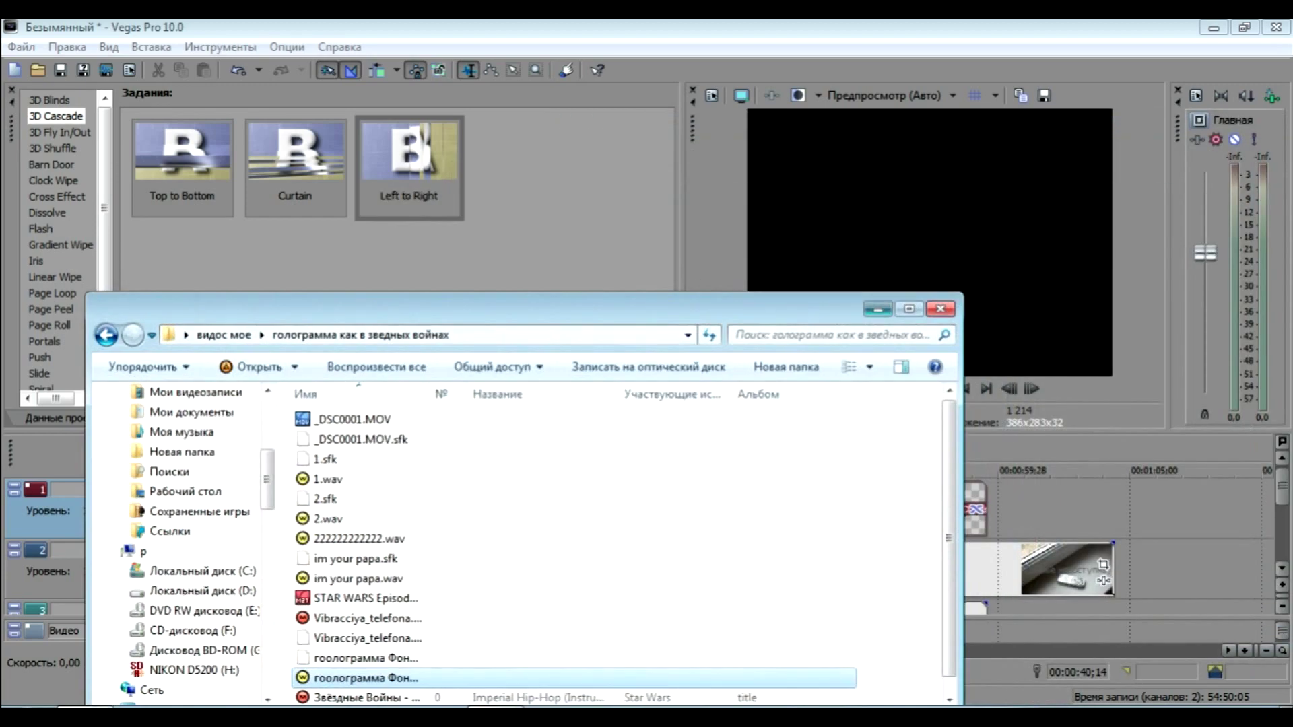
left_click(878, 309)
Move the background hologram sound 11:03 earlier, to start at about 22 seconds, and play it from just before its start
left_click_drag(697, 651, 617, 650)
scroll(781, 539, "left", 8)
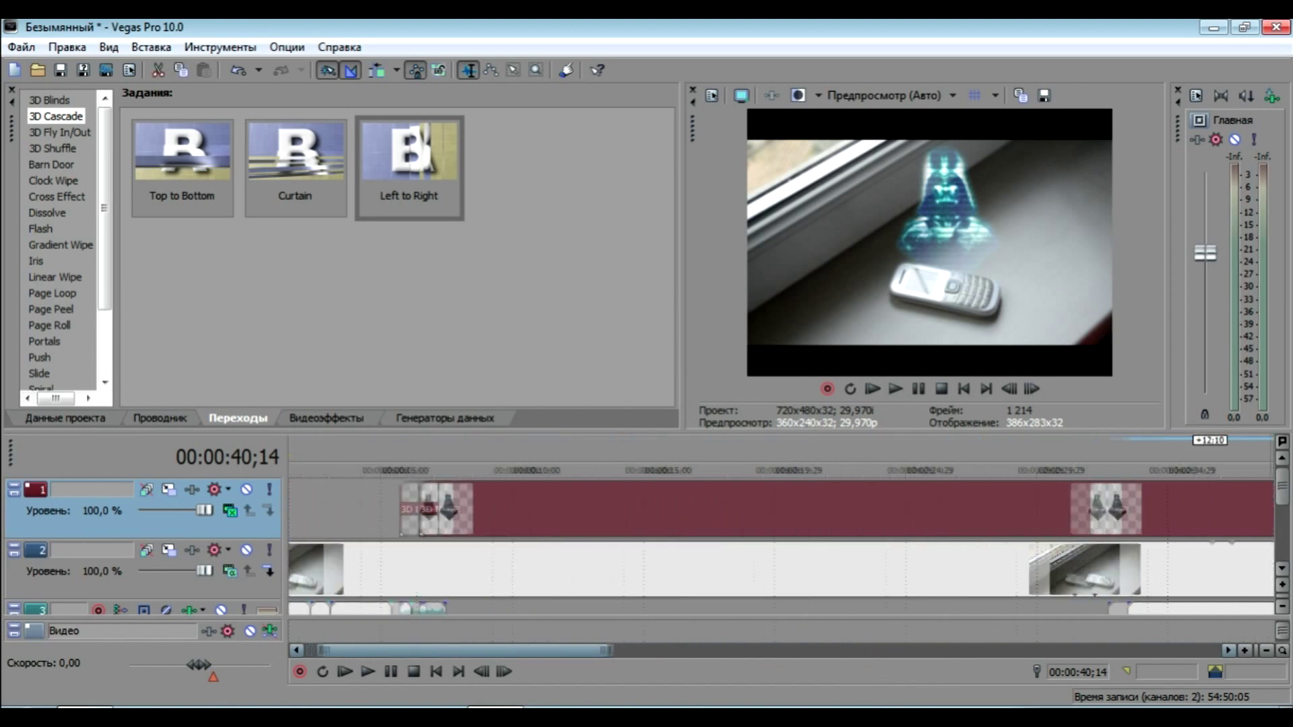
left_click_drag(498, 651, 481, 650)
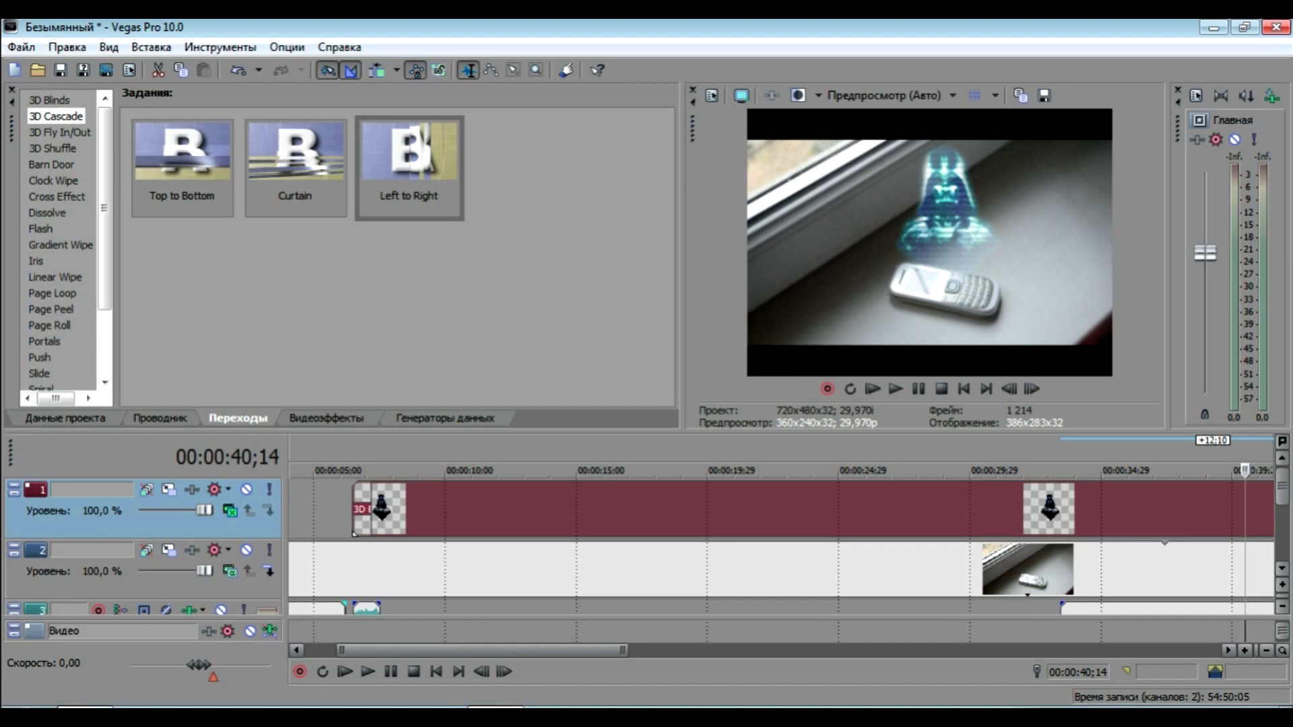
left_click_drag(1172, 604, 1108, 612)
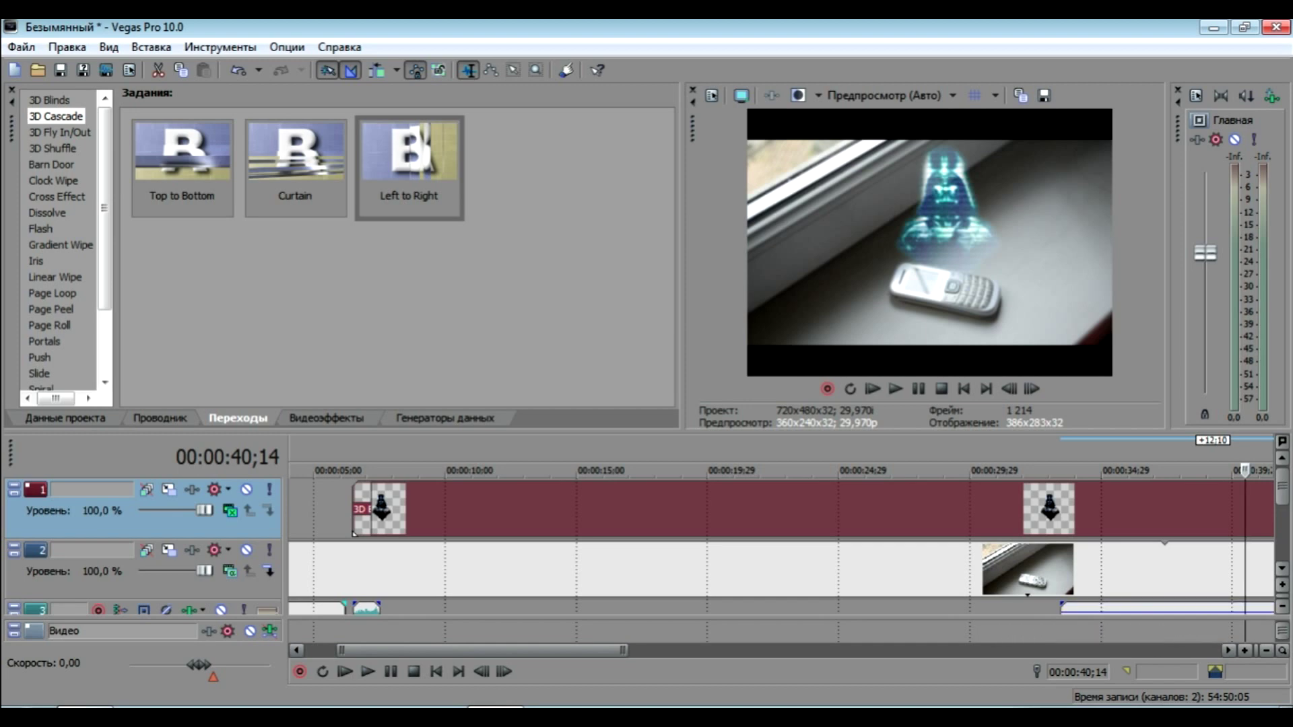
key("ctrl+z")
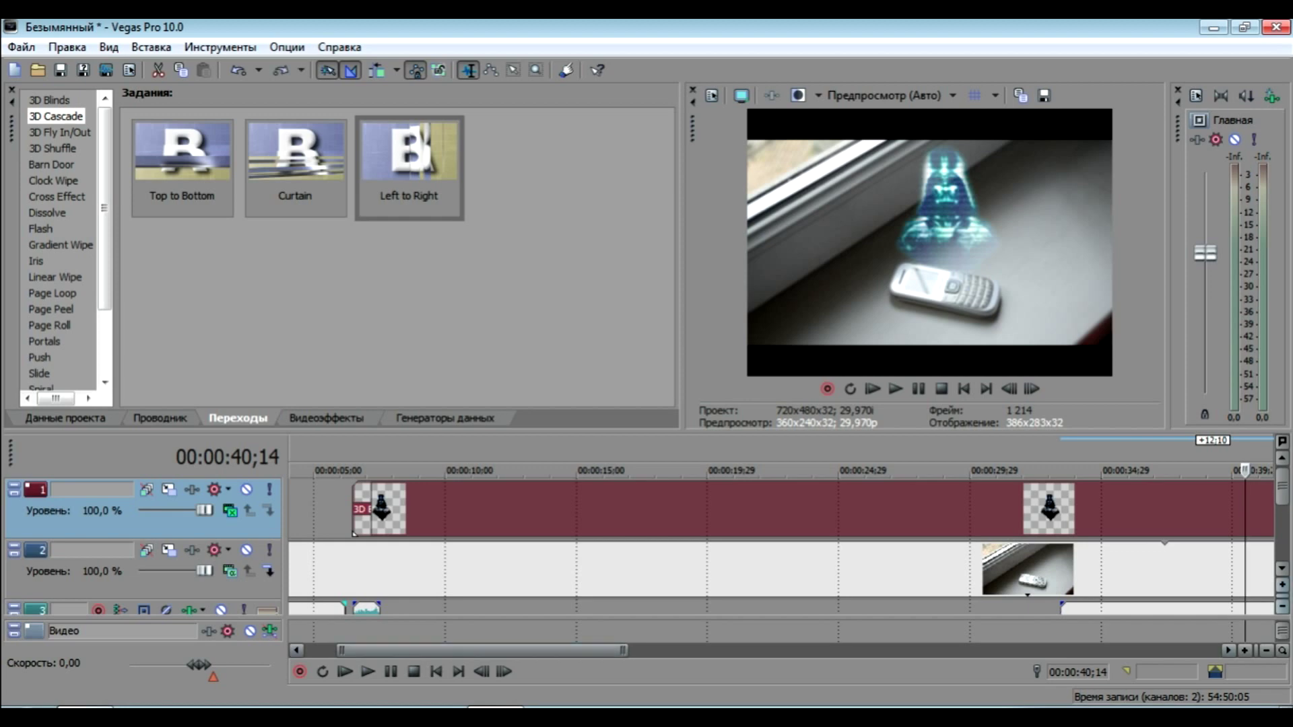
left_click_drag(1283, 488, 1282, 507)
left_click_drag(1172, 572, 879, 573)
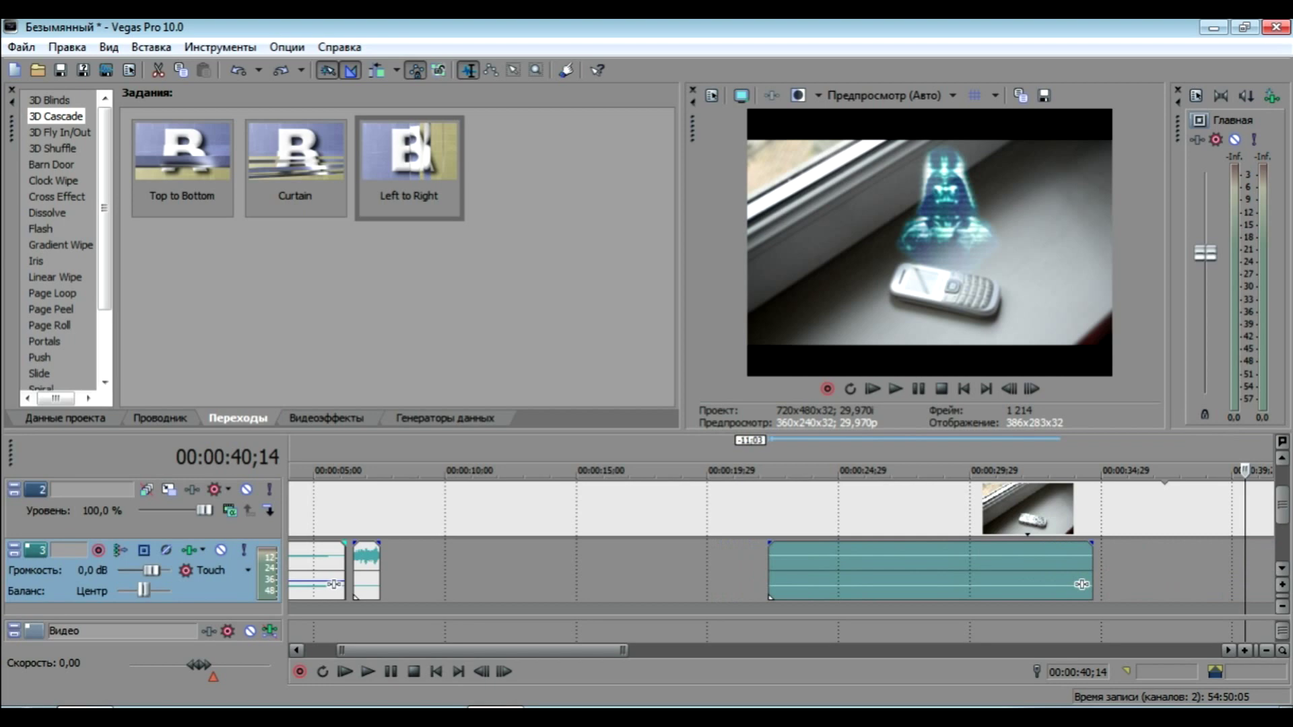
left_click(748, 573)
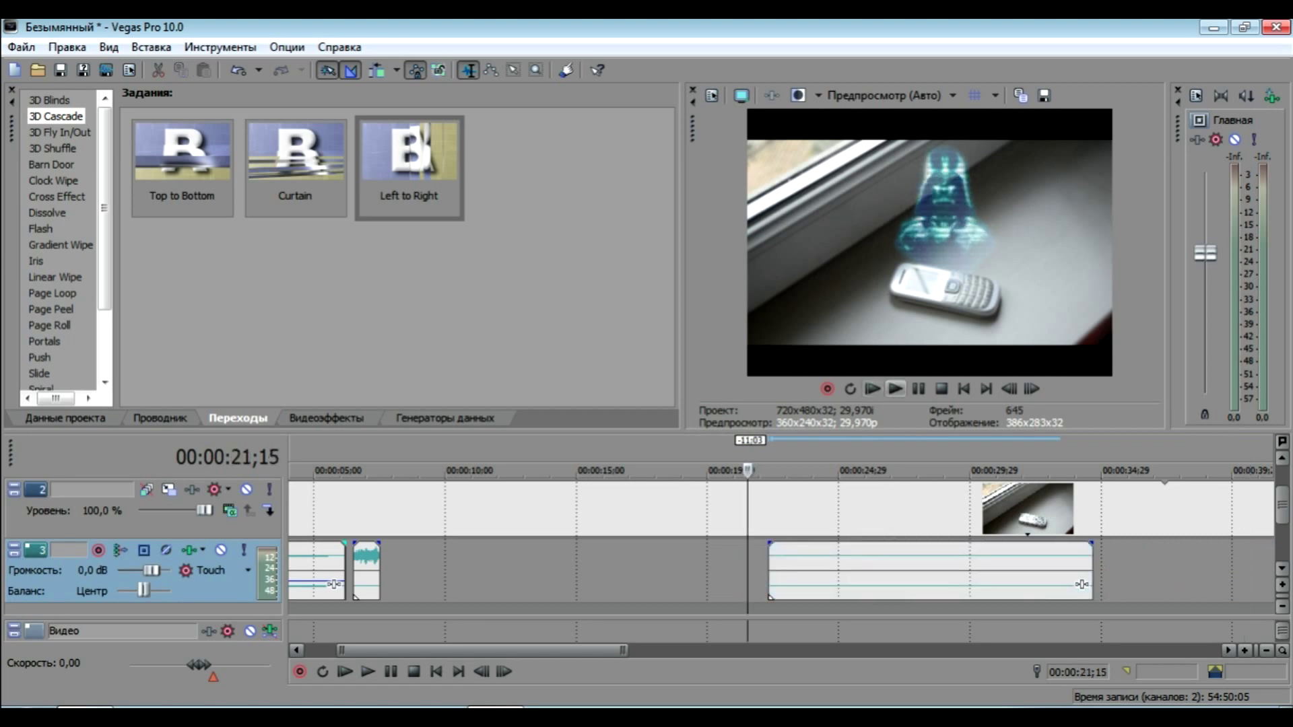
key("space")
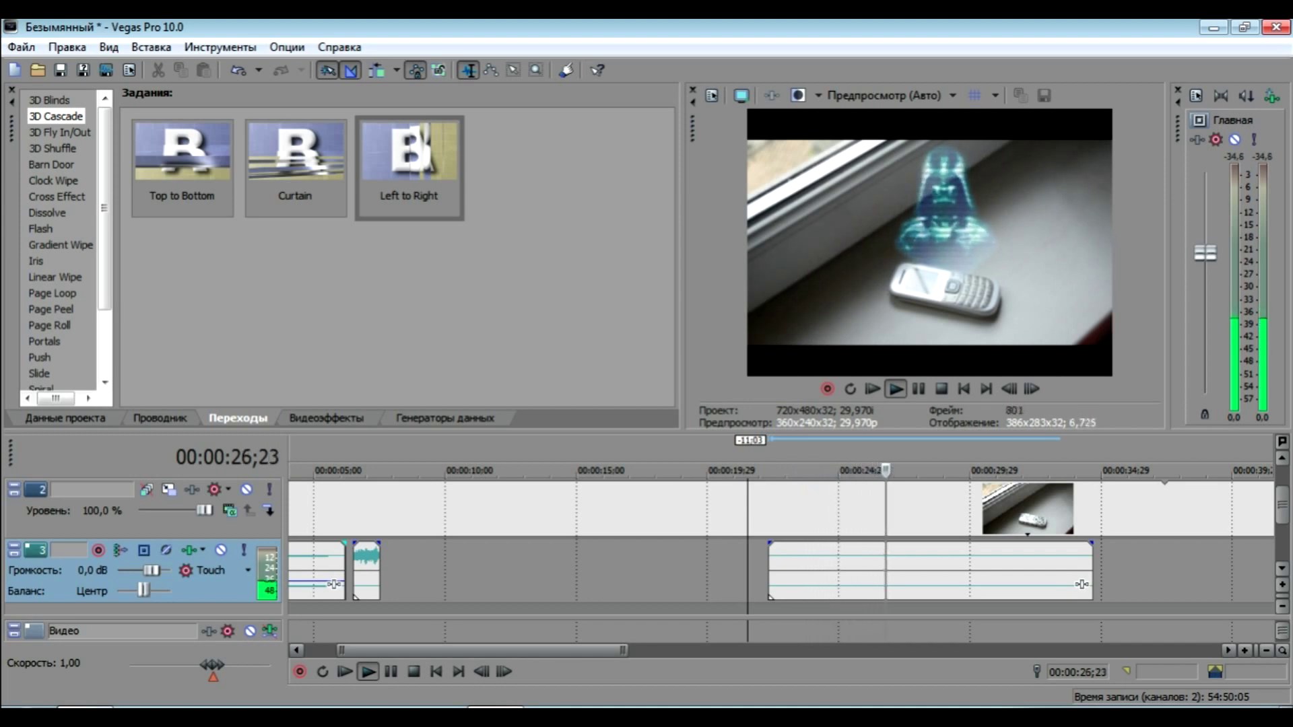
Stop playback and add the Track EQ plug-in to the background hologram sound's effect chain
key("Return")
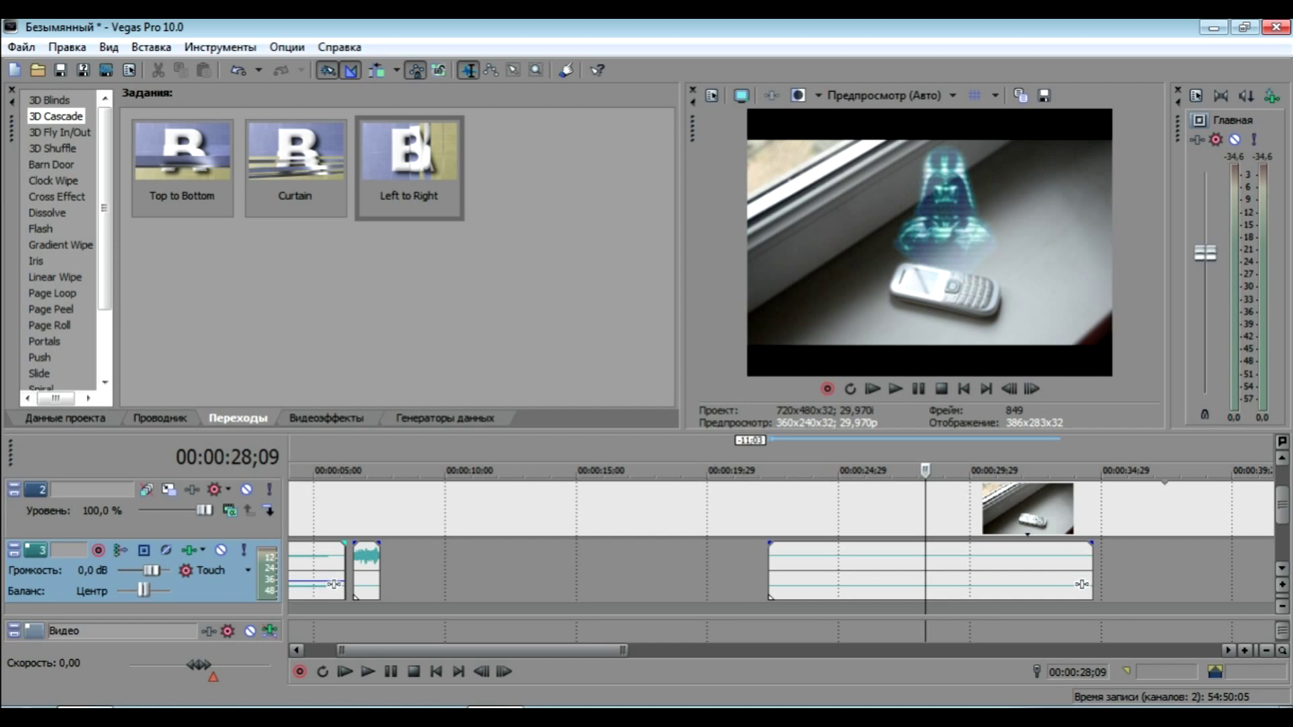
left_click(1082, 585)
left_click(853, 344)
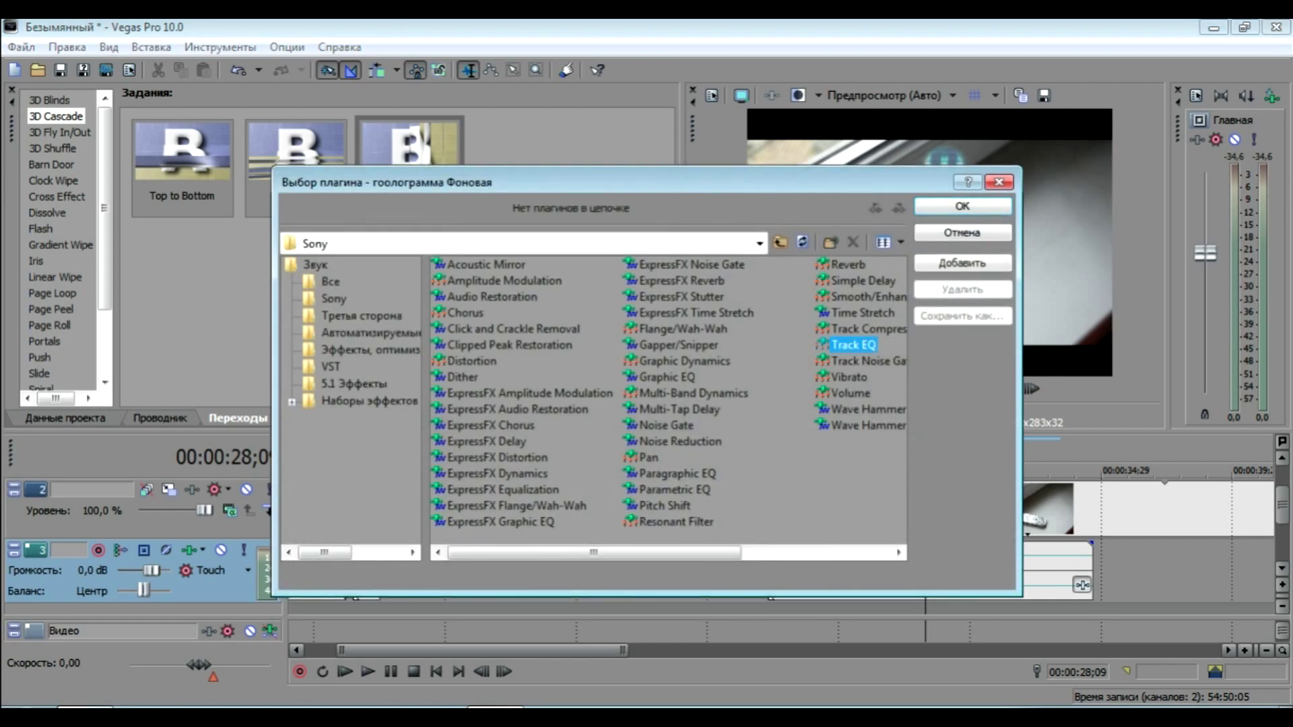
left_click(962, 263)
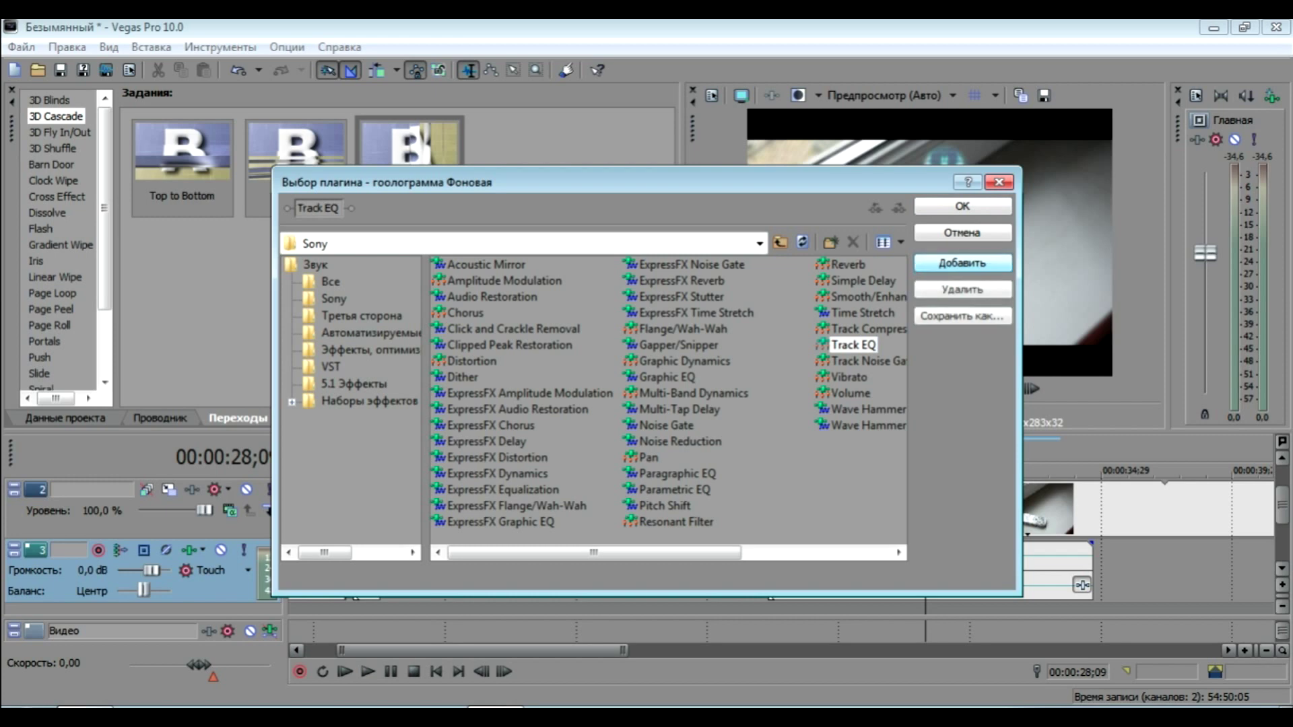
key("Return")
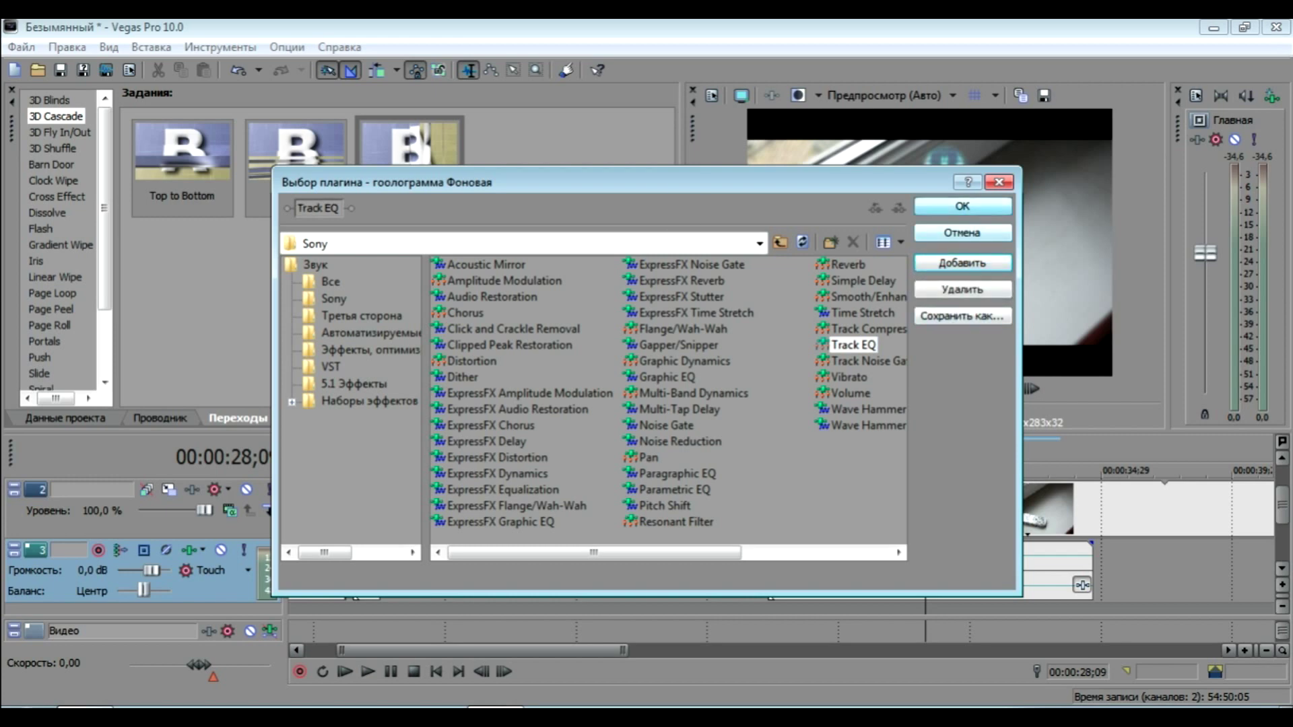
Set Track EQ's low shelf to 117 Hz and 12,4 dB and high shelf to 2 619 Hz and 13,0 dB, slightly boosting band 2 and cutting band 3
left_click_drag(588, 480, 603, 440)
left_click_drag(767, 479, 752, 440)
left_click_drag(693, 480, 595, 443)
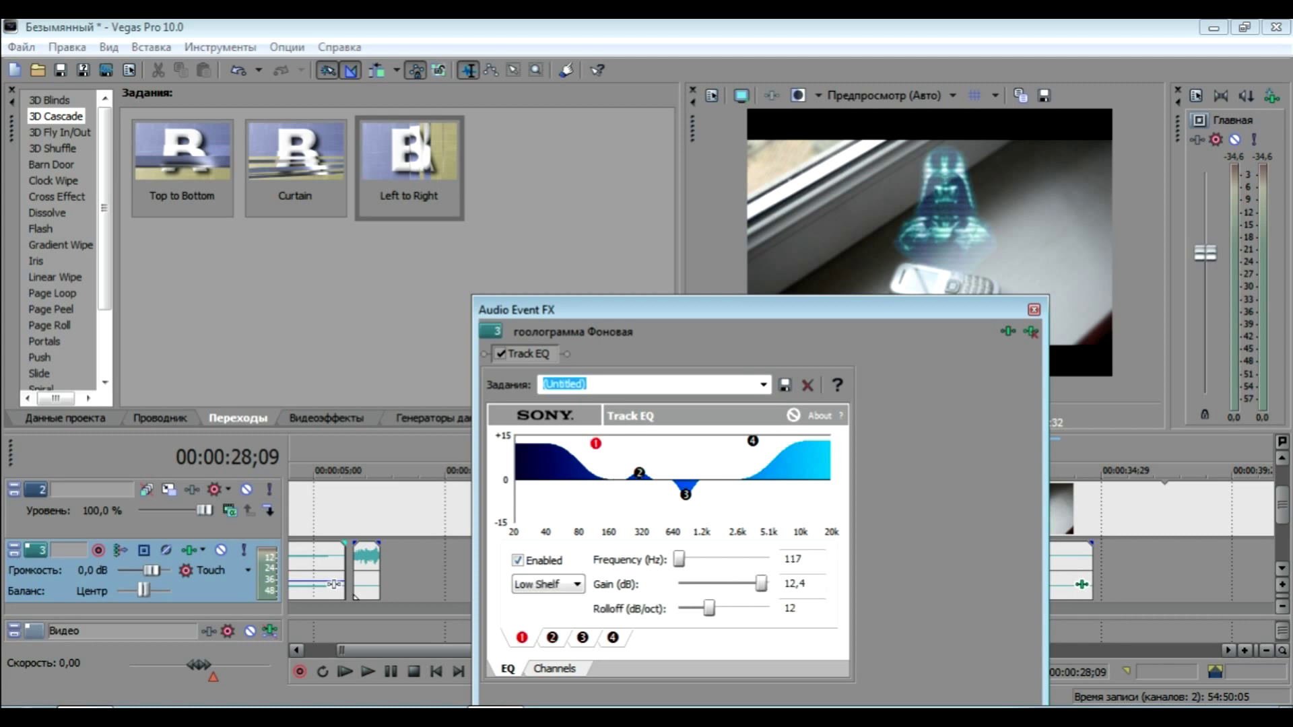
left_click_drag(753, 441, 737, 443)
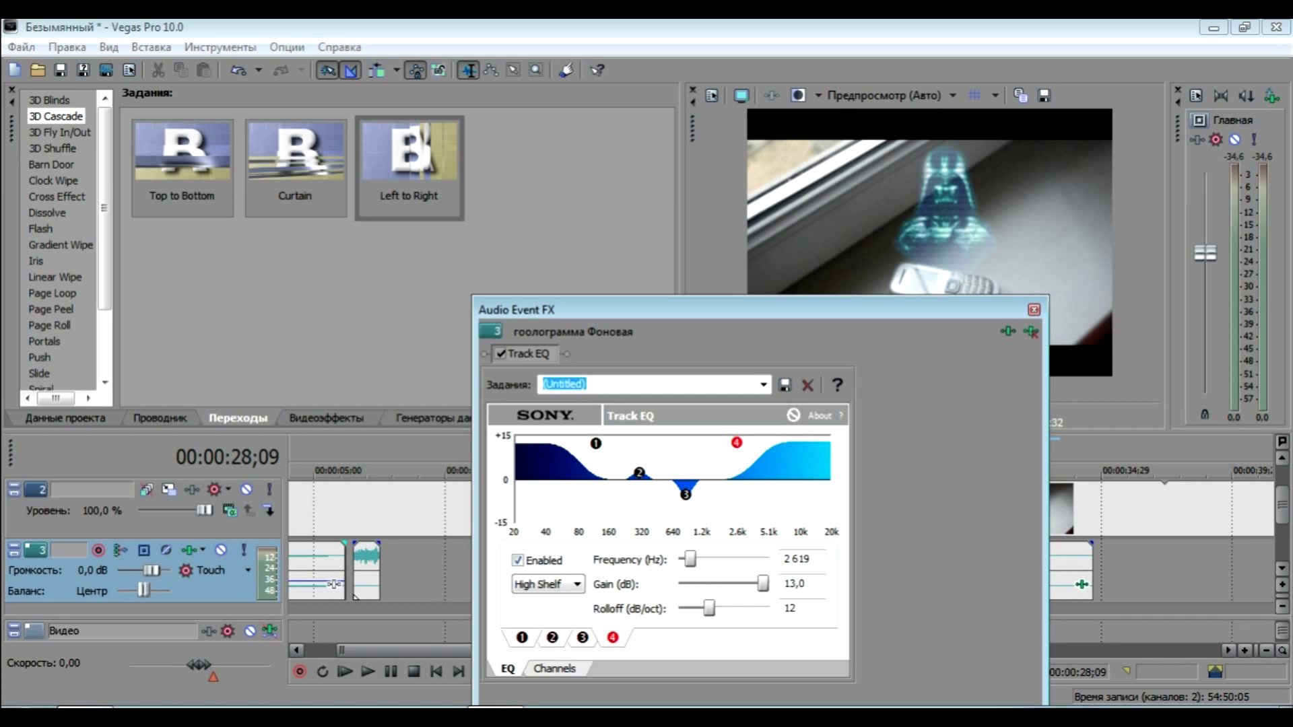
left_click(1034, 310)
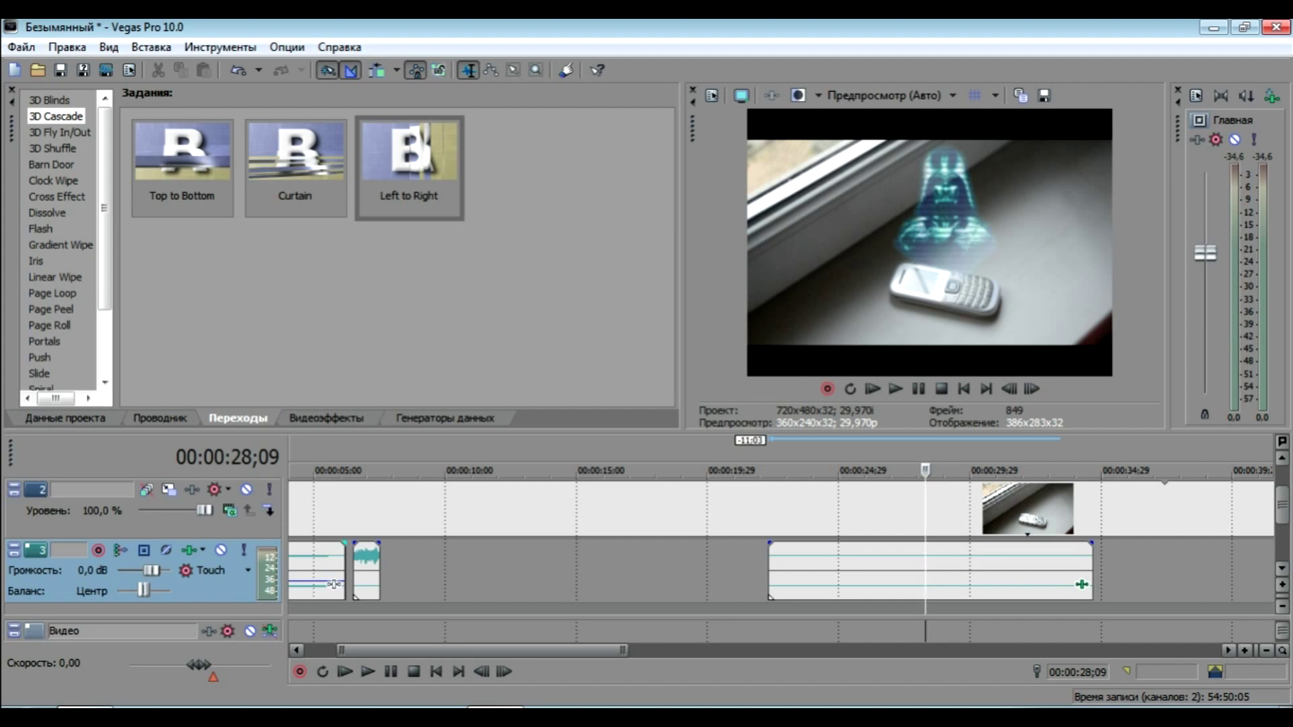
Play the background hologram sound from its start at about 22 seconds to check the equalization
left_click(926, 510)
left_click(736, 571)
left_click(767, 509)
key("space")
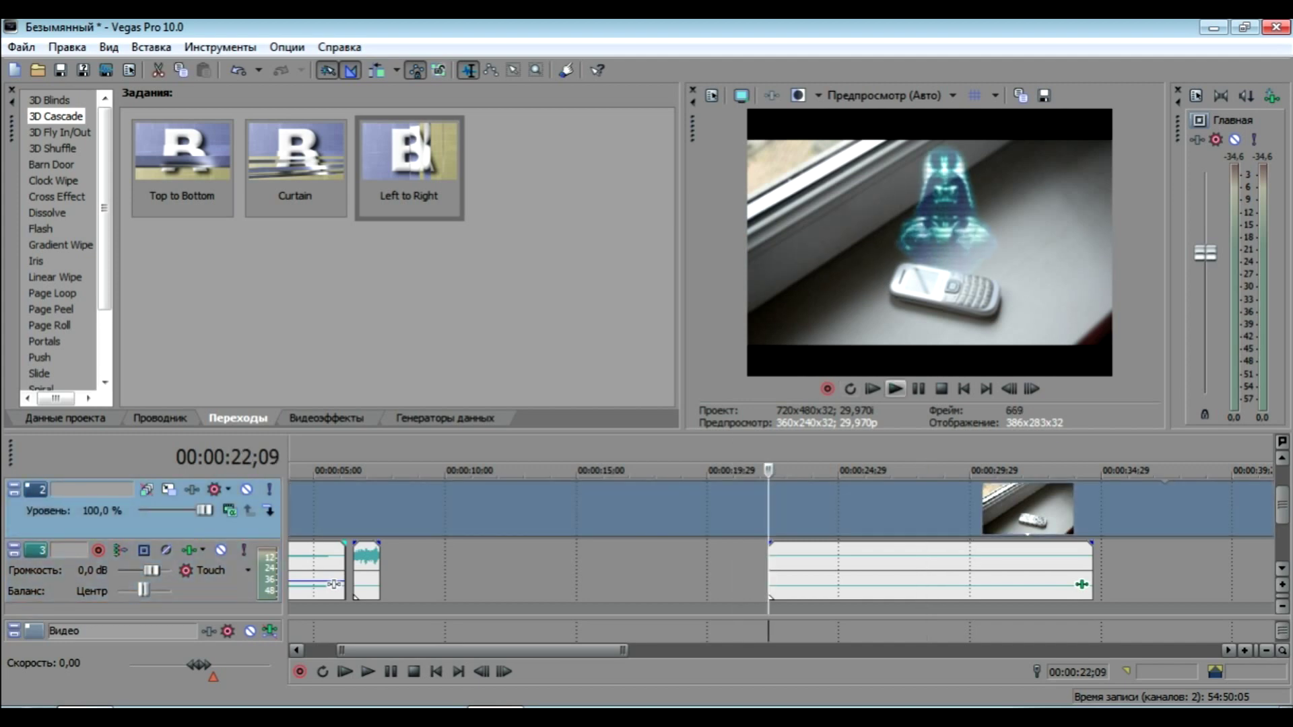
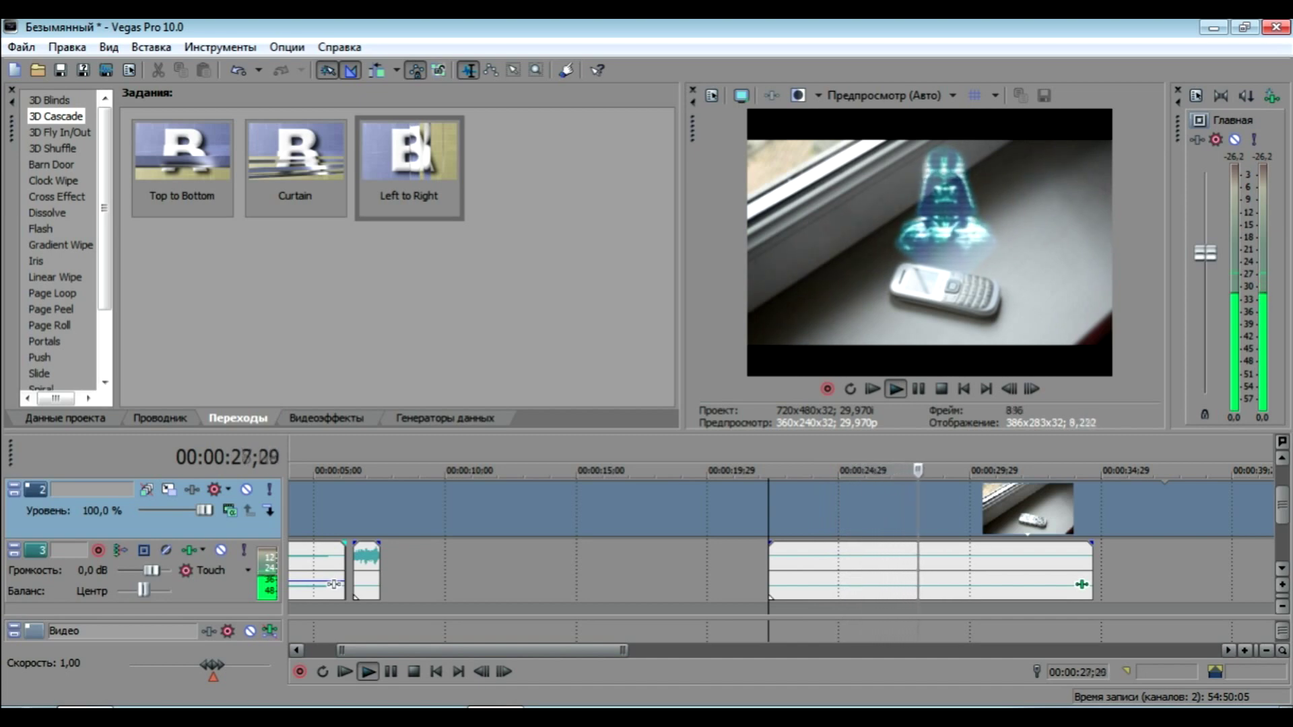
key("Return")
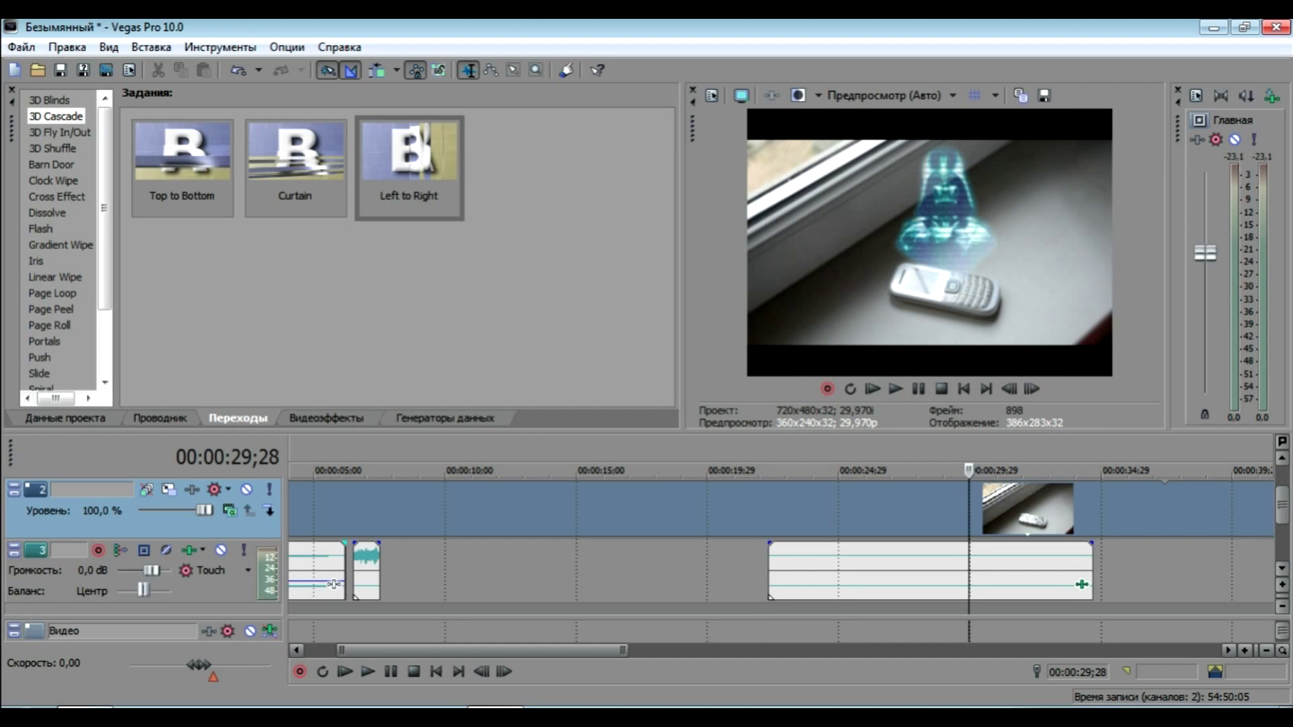
Retune the sound's Track EQ by cutting band 2, boosting band 3, setting the high shelf to 3 028 Hz and 10,4 dB, and slightly lowering the low shelf
left_click(1082, 584)
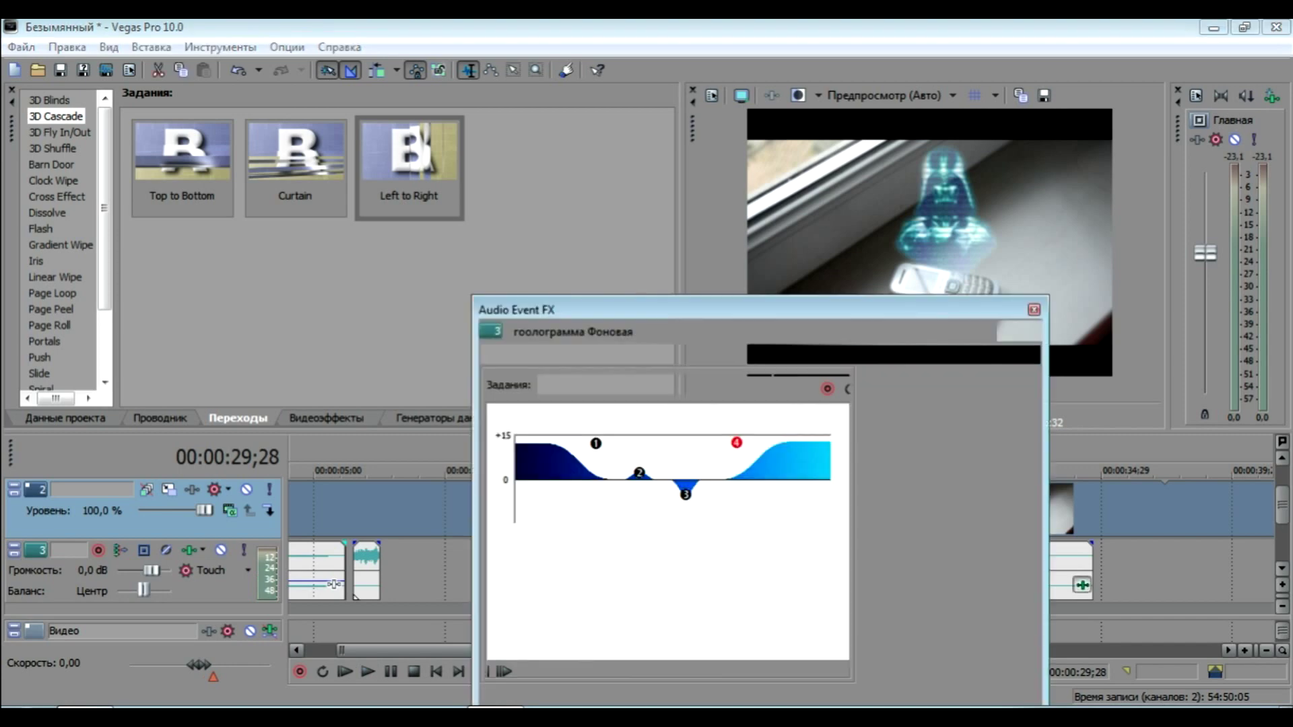
left_click_drag(640, 474, 743, 448)
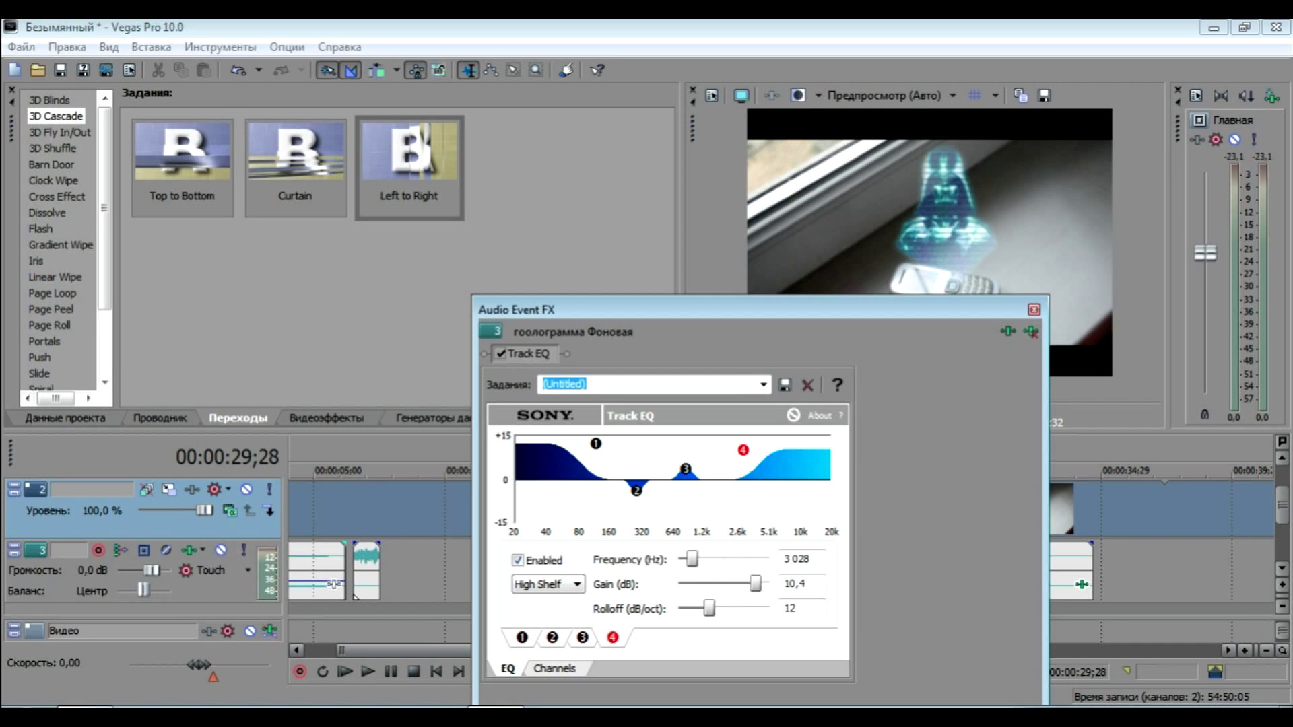
left_click_drag(596, 443, 587, 447)
left_click(1034, 310)
Play the background hologram sound from just before its start to check the retuned equalization
left_click(747, 573)
left_click(896, 389)
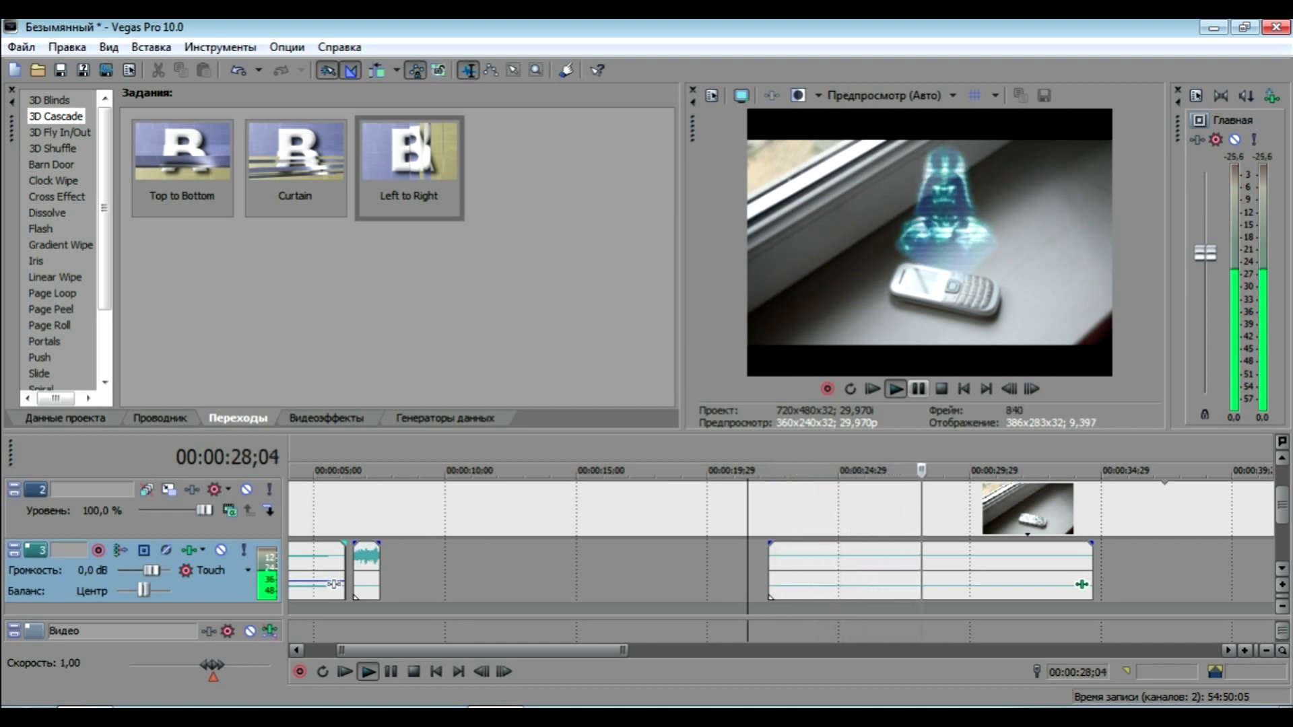
key("Return")
Move the background hologram sound 13:07 earlier, to start at about 9 seconds, and reduce its stereo channels to a single one
left_click_drag(1081, 584, 734, 584)
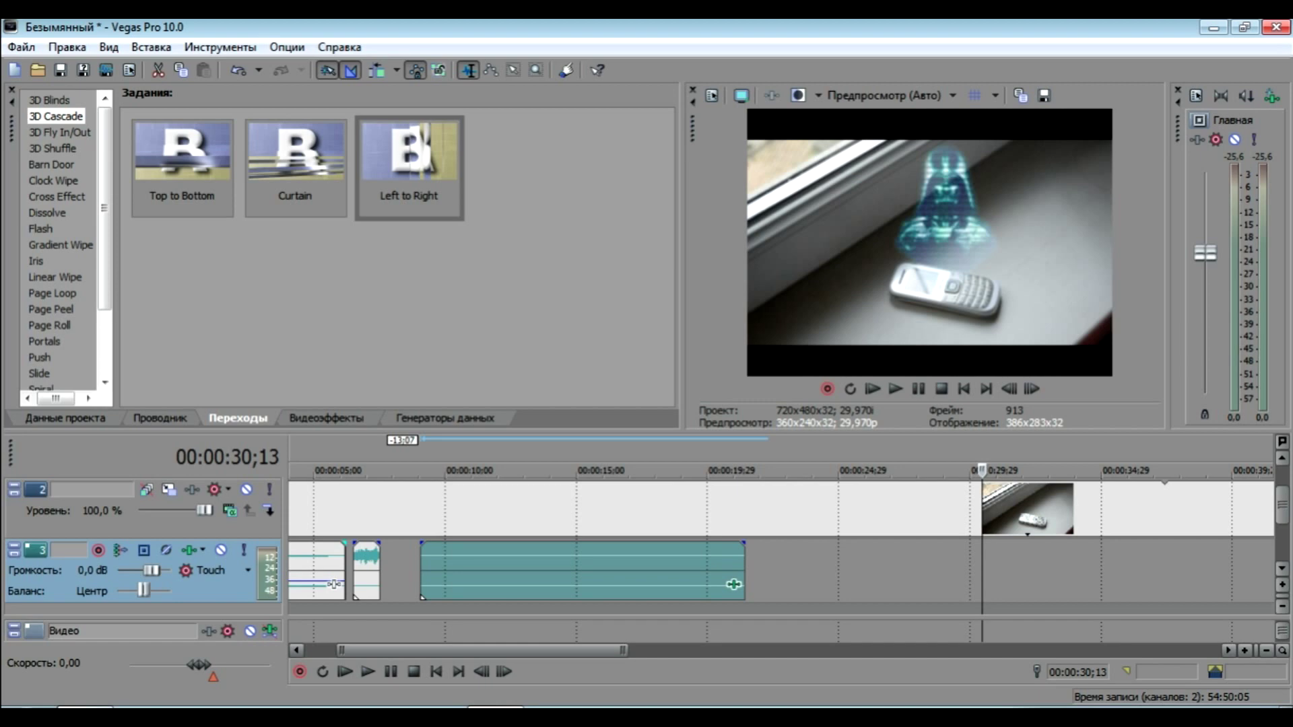
right_click(663, 562)
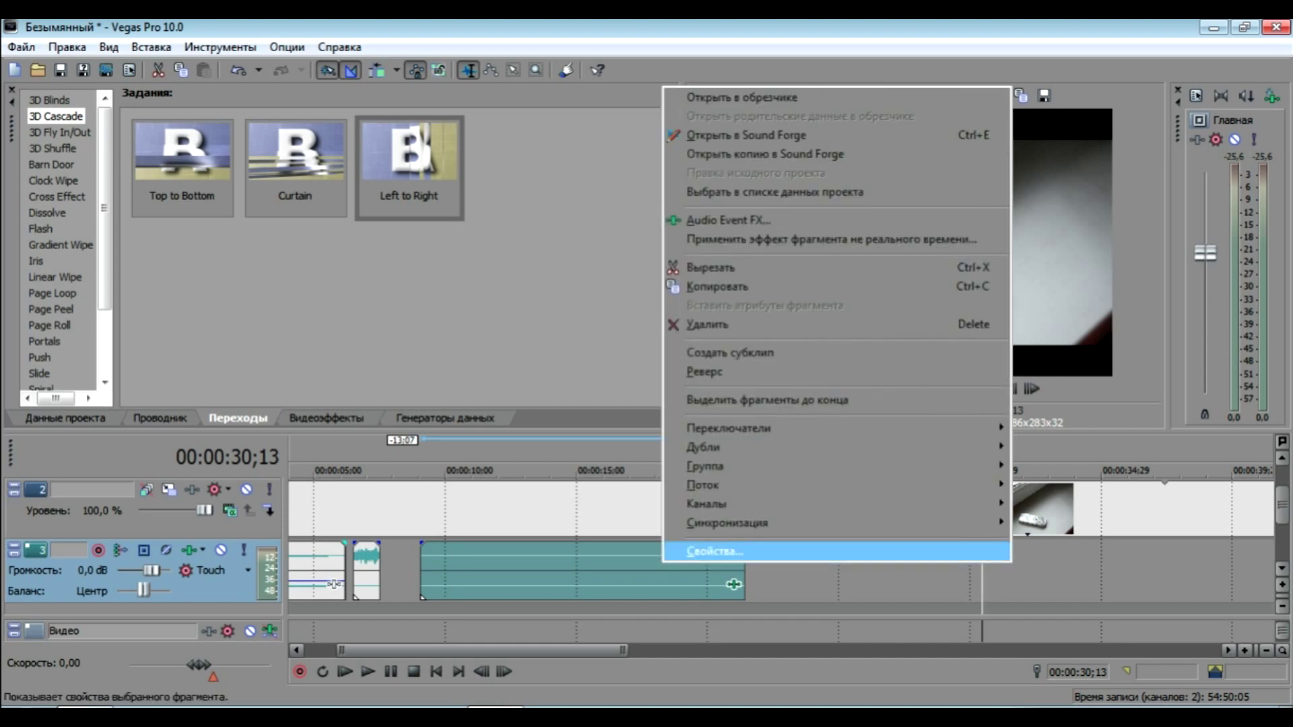
key("Up")
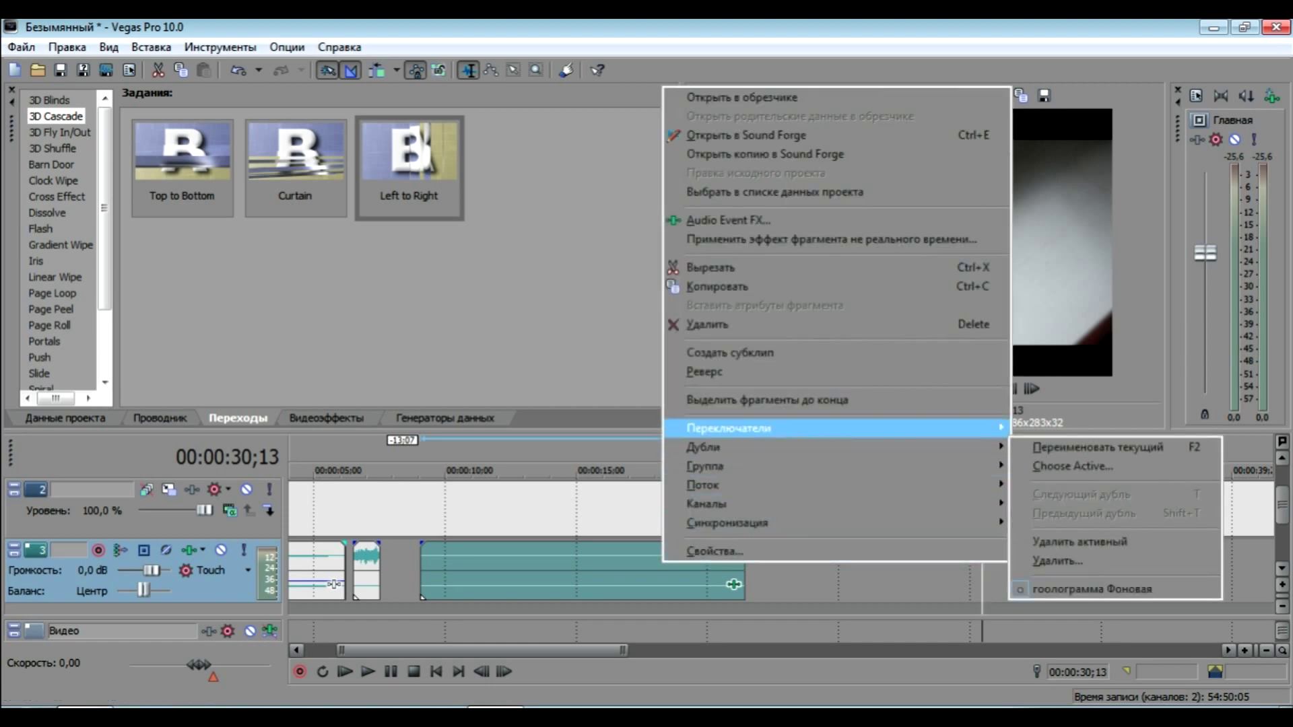
key("Down")
key("Down")
key("Down")
key("Down")
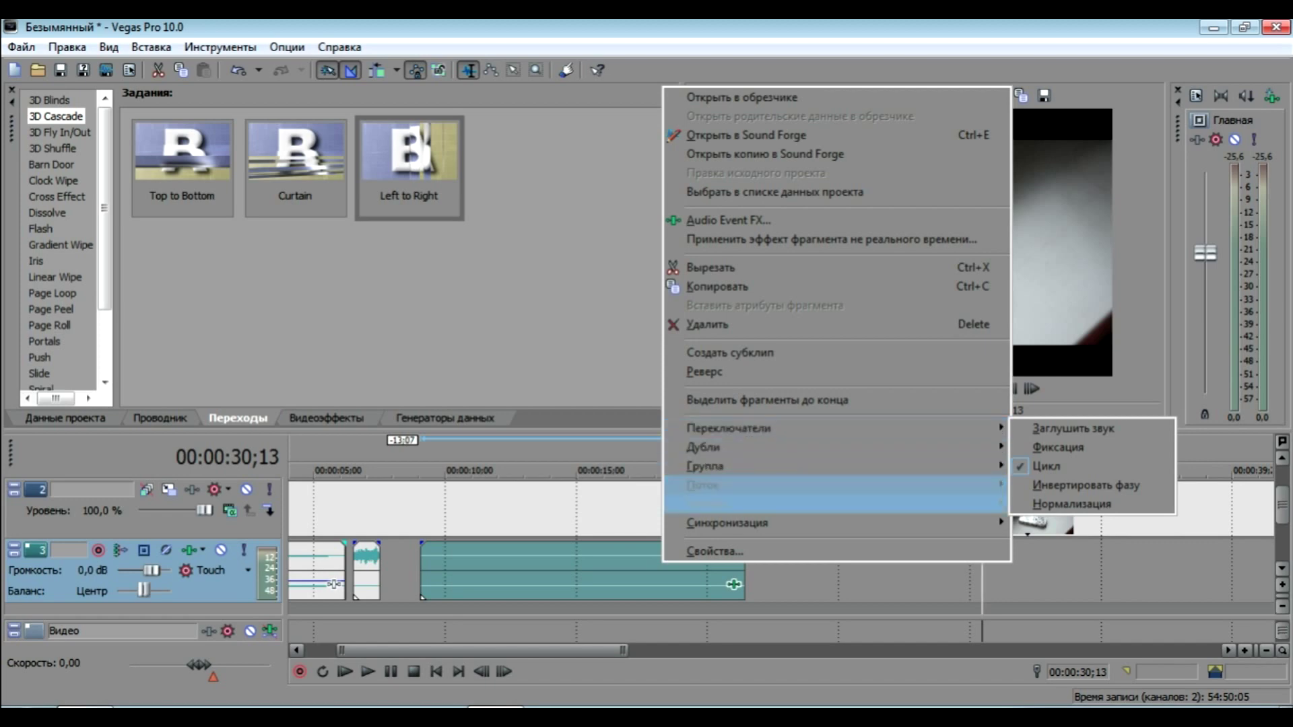
key("Right")
key("Down")
key("Down")
key("Down")
key("Return")
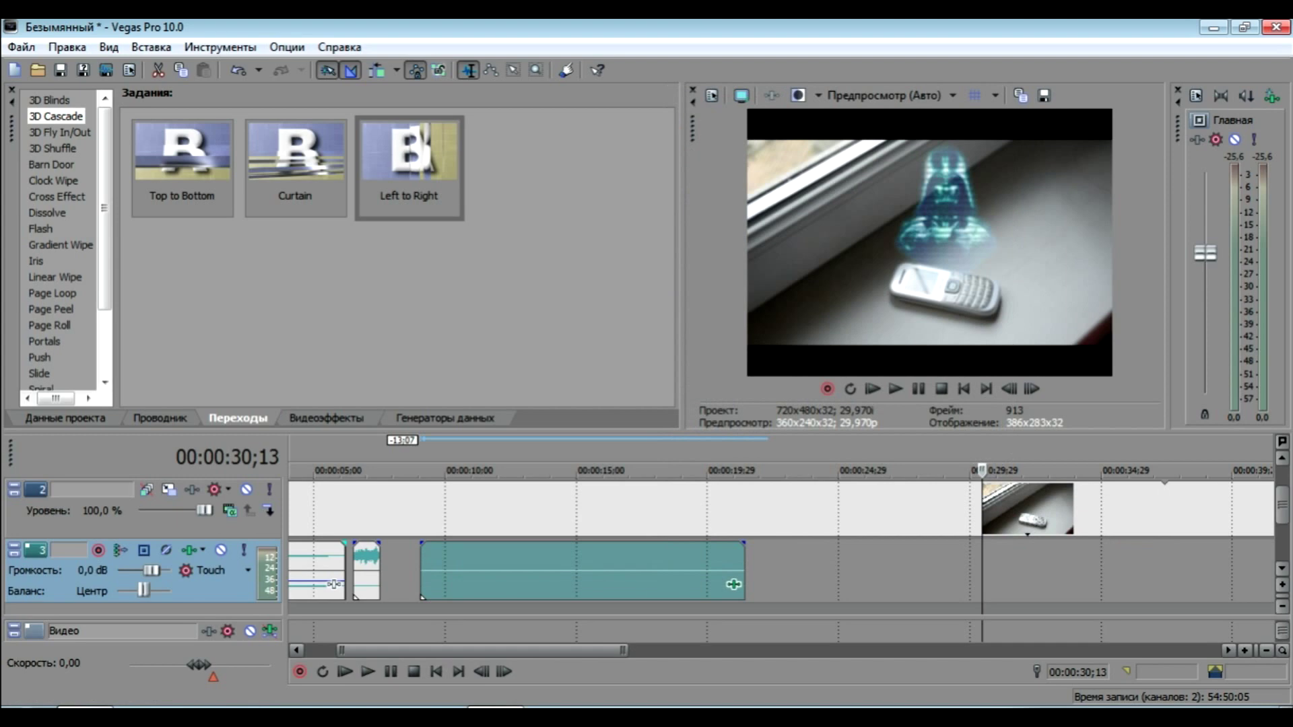
Play the single-channel background sound from just before its start at about 9 seconds
left_click(400, 573)
left_click(896, 388)
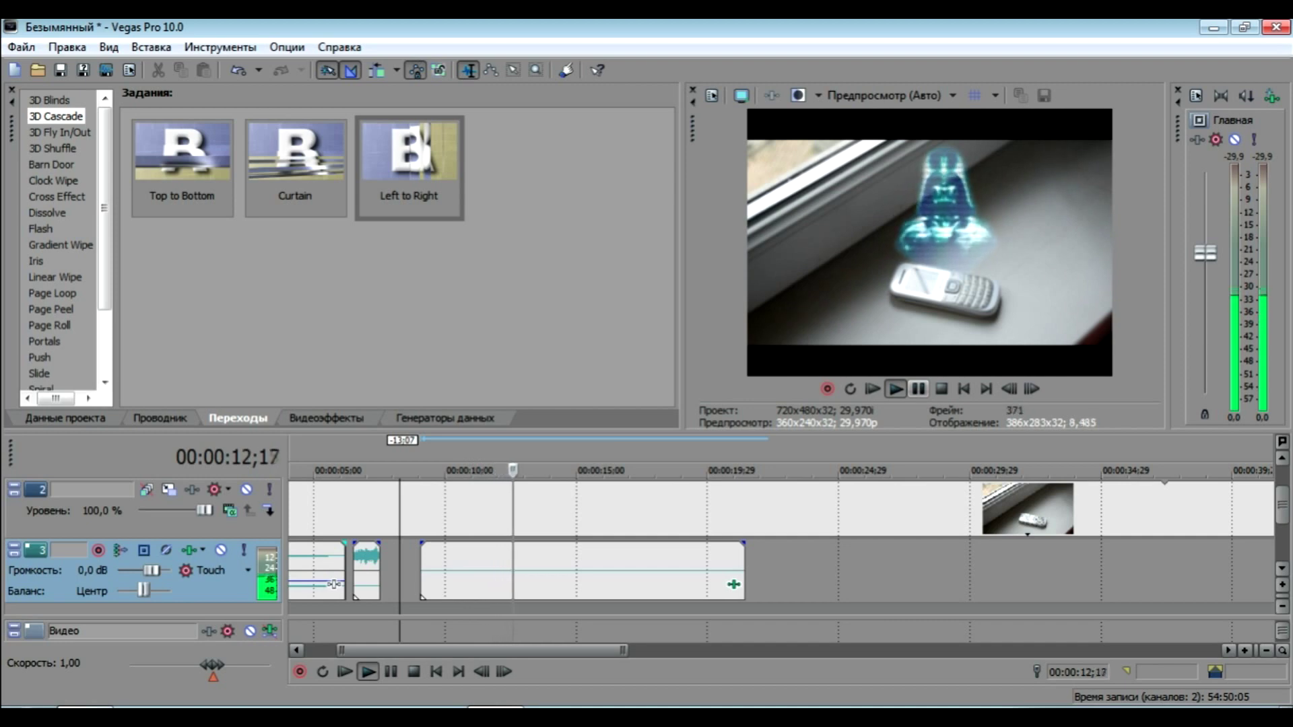
key("Return")
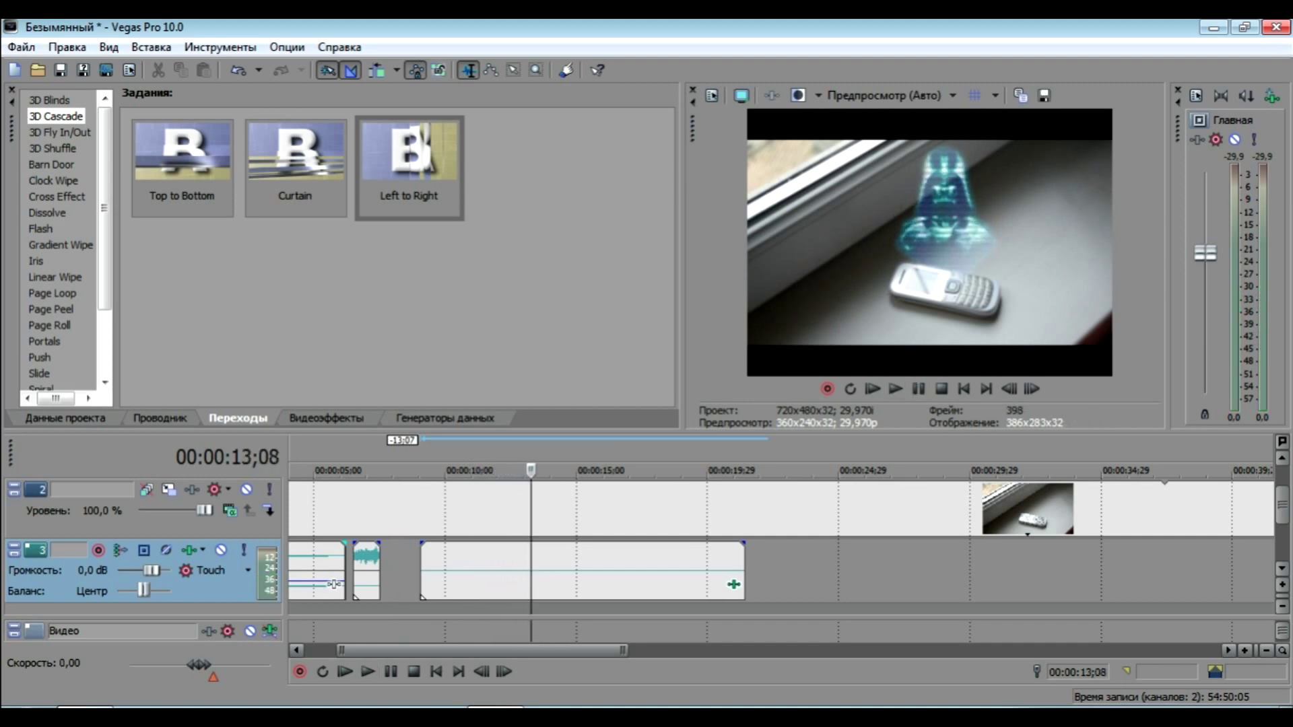
Move the background hologram sound later on the audio track, to start at about 18 seconds and end at the next phone clip
left_click_drag(482, 650, 452, 650)
scroll(837, 584, "right", 1)
left_click_drag(802, 584, 1042, 584)
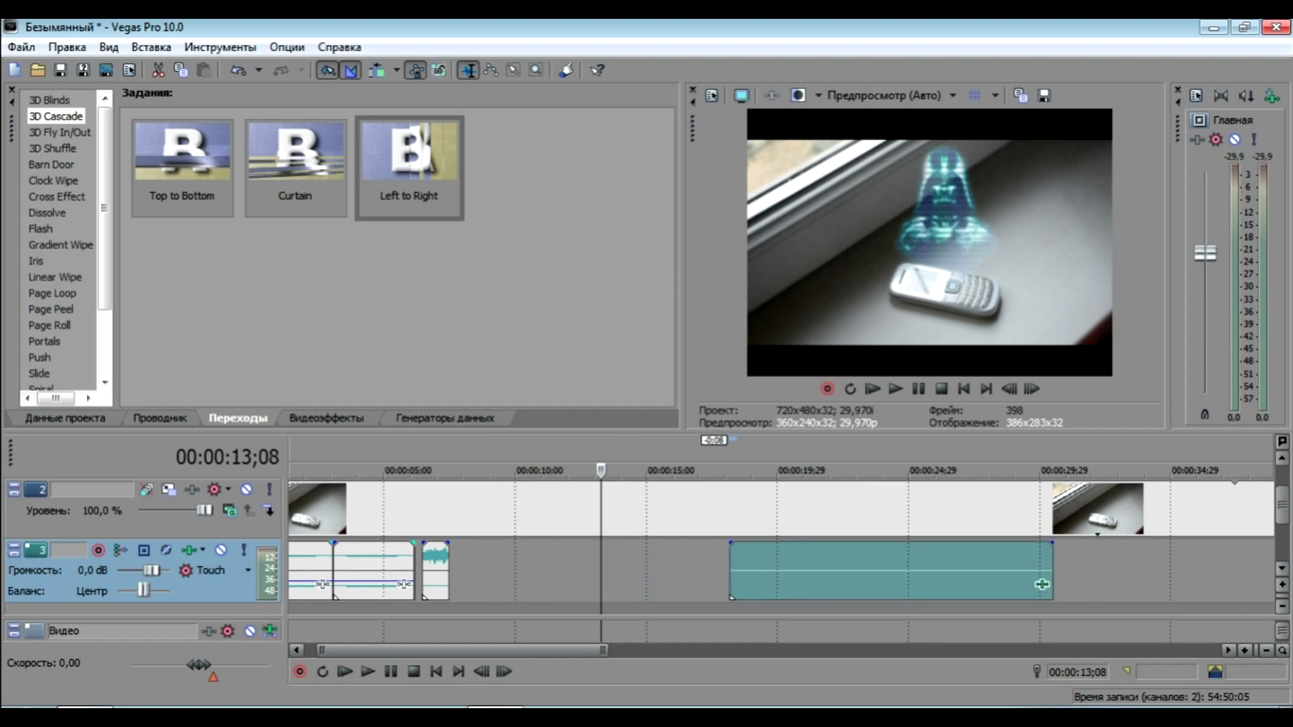
Add im your papa.wav from Windows Explorer to the audio track at about 8 seconds and maximize the editor window again
left_click_drag(1051, 27, 838, 79)
mouse_move(404, 79)
left_mouse_down()
mouse_move(404, 55)
mouse_move(367, 61)
mouse_move(394, 70)
left_mouse_up()
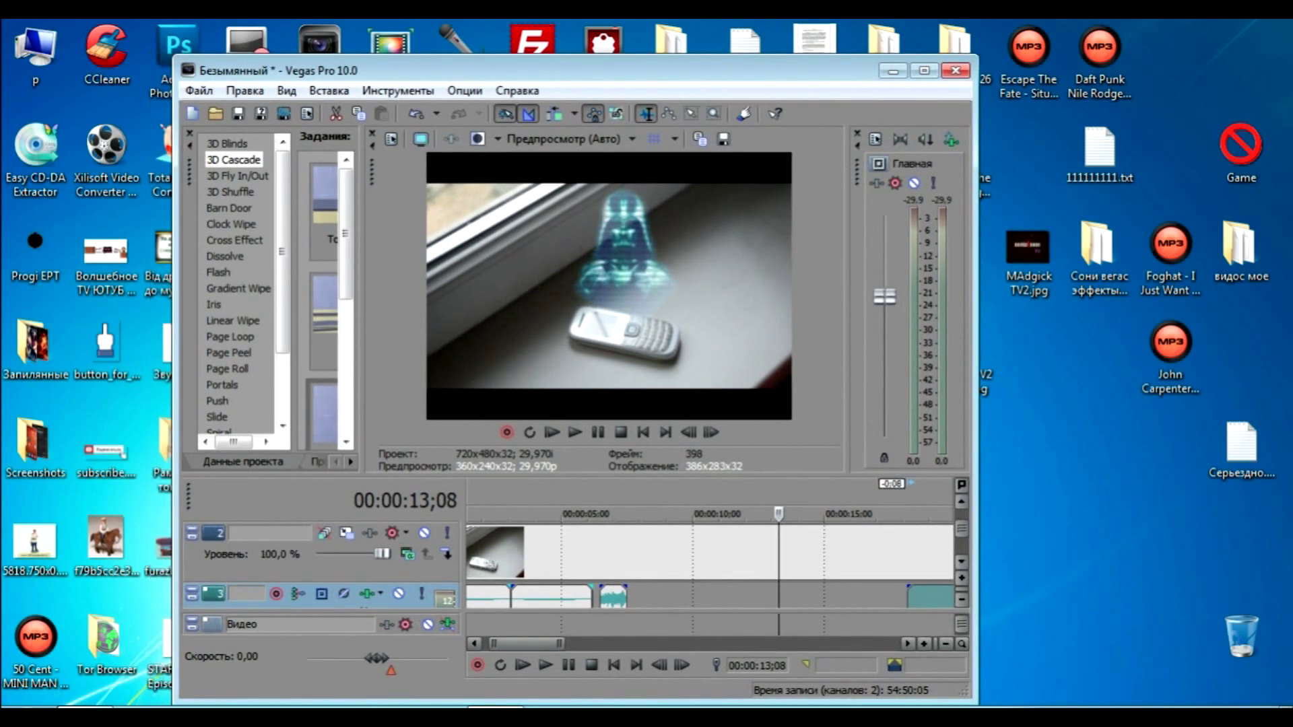
left_click(86, 715)
left_click_drag(431, 308, 1197, 178)
double_click(1084, 449)
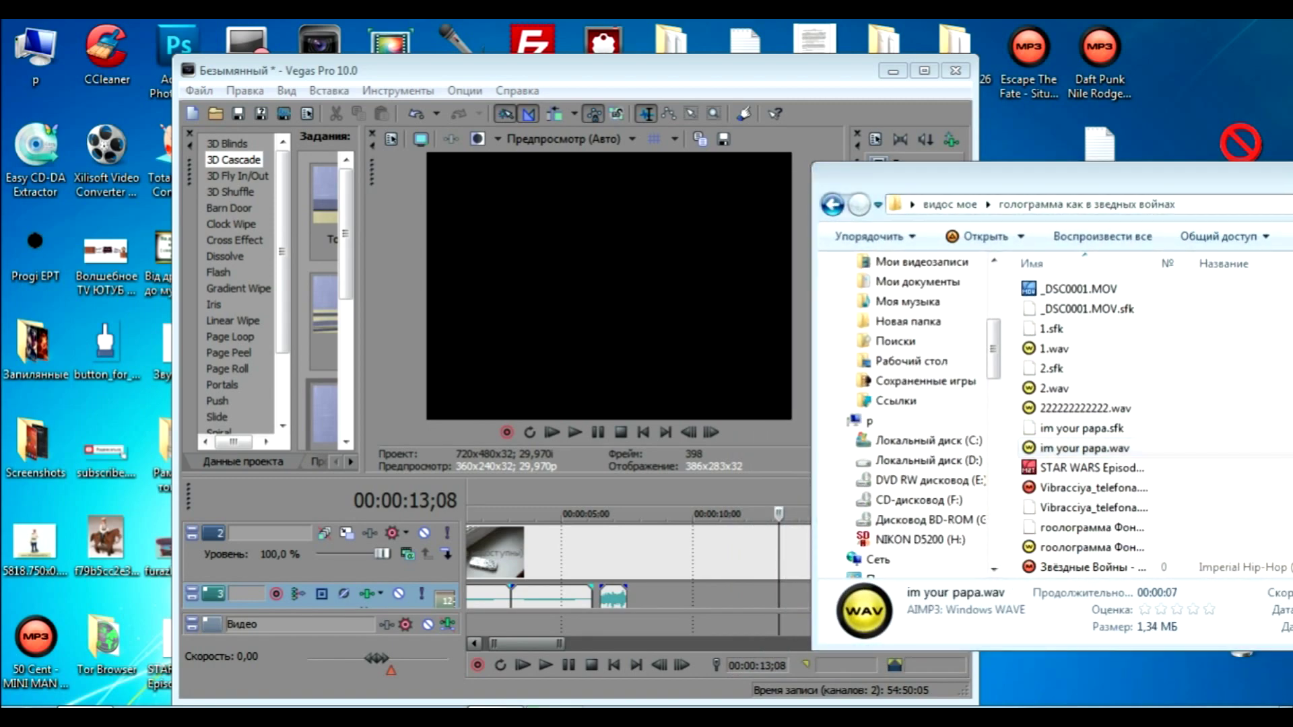
left_click(1084, 449)
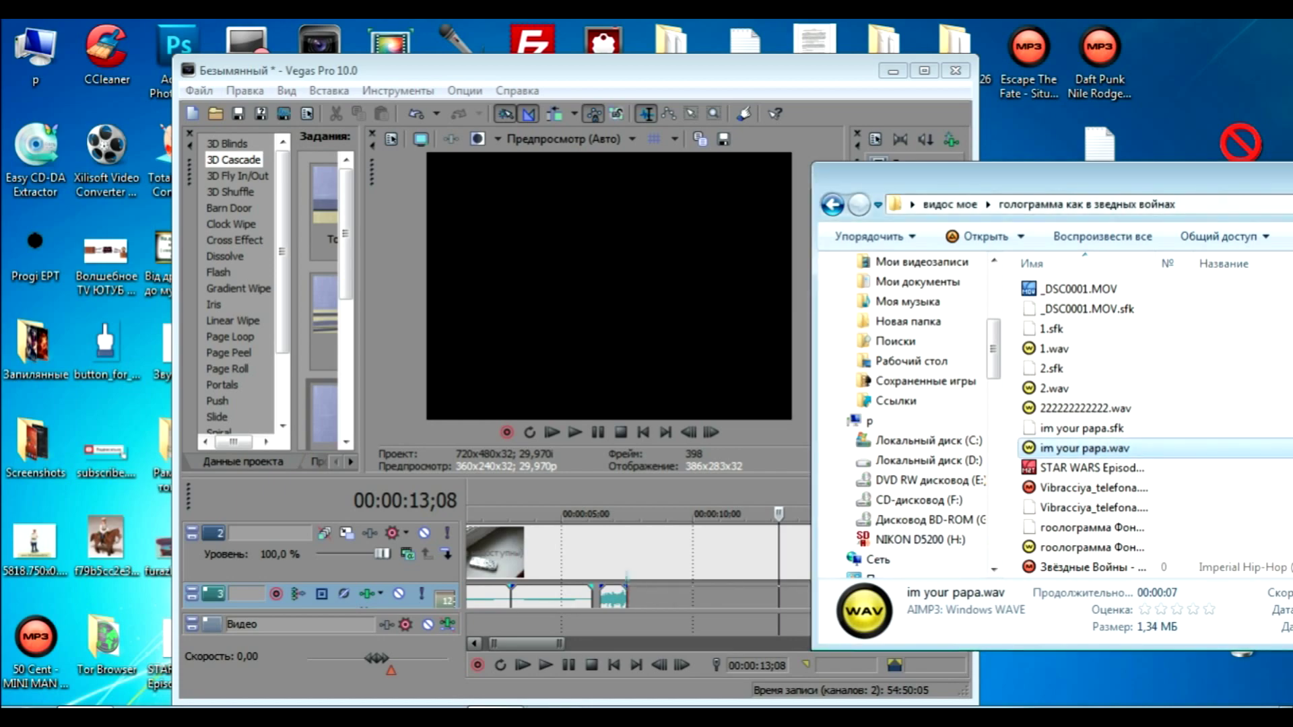
left_click_drag(1084, 448, 643, 597)
left_click(925, 70)
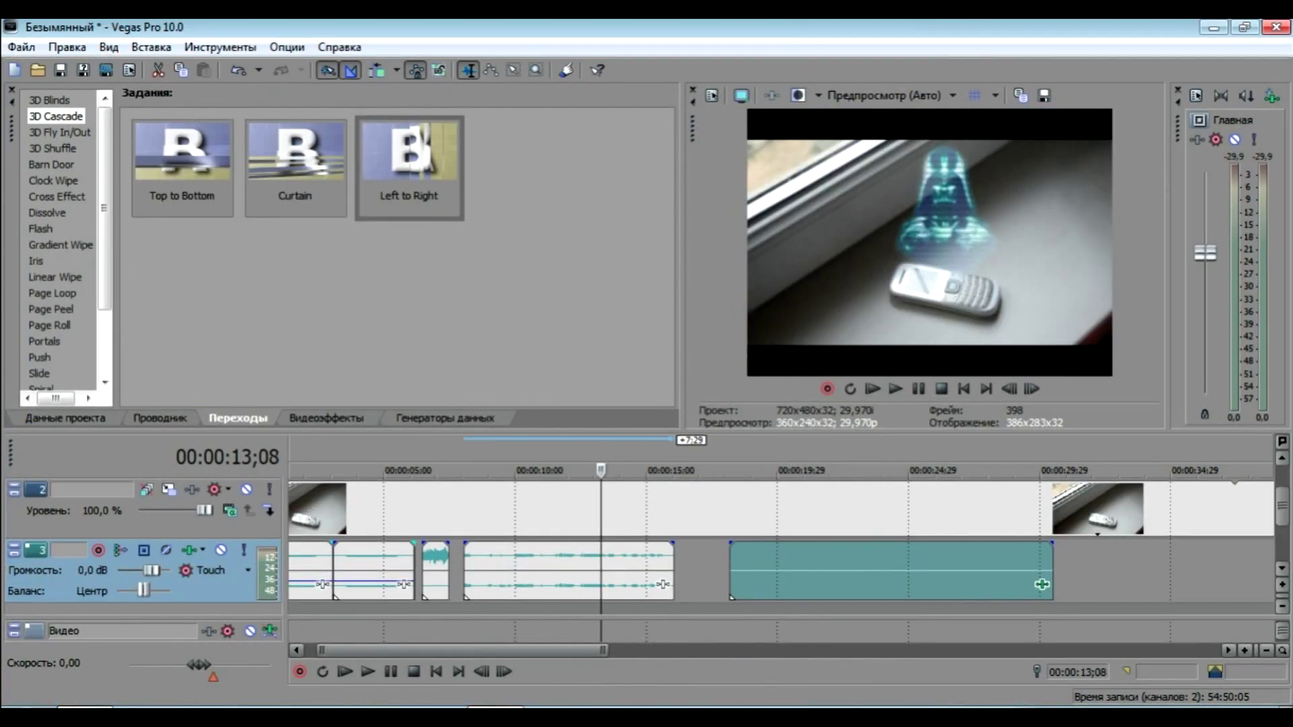
Trim 7:13 off the end of the im your papa.wav clip and play it from just before its start
left_click_drag(673, 584, 479, 585)
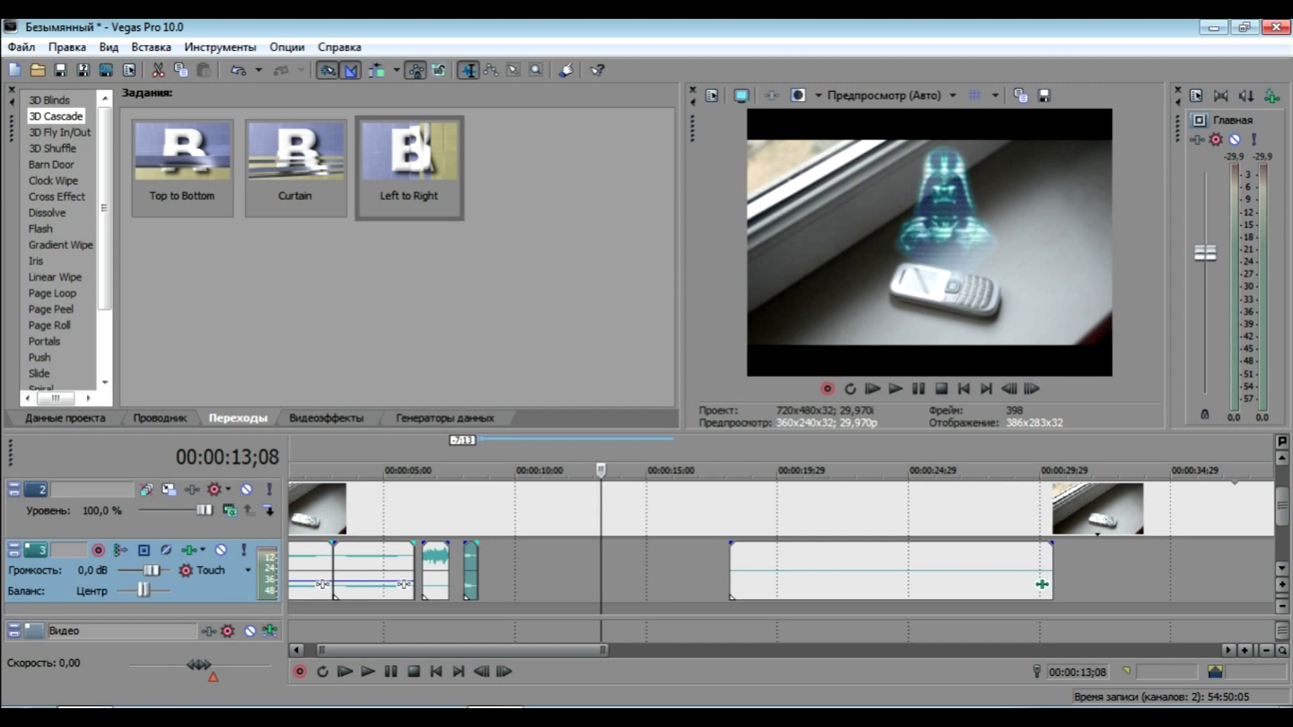
left_click(452, 581)
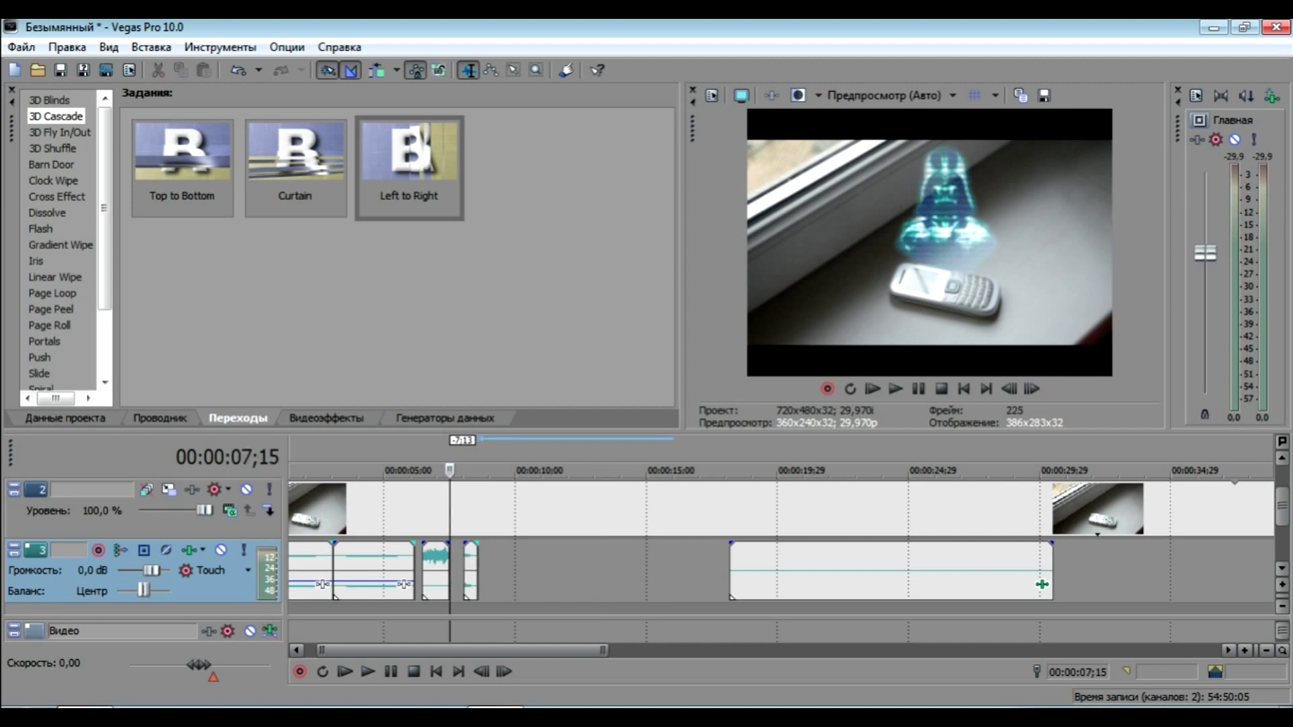
key("space")
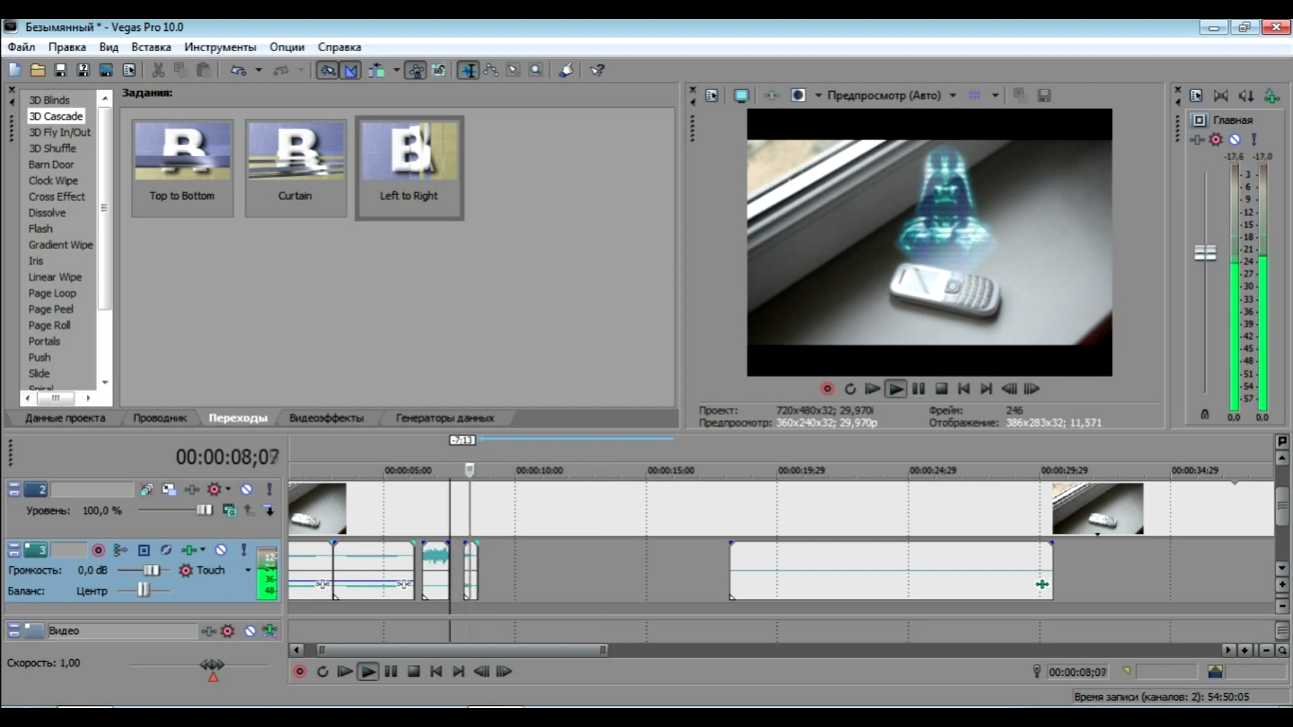
Extend the end of the im your papa.wav clip to about 11 seconds and play it from its start
left_click_drag(478, 572, 543, 585)
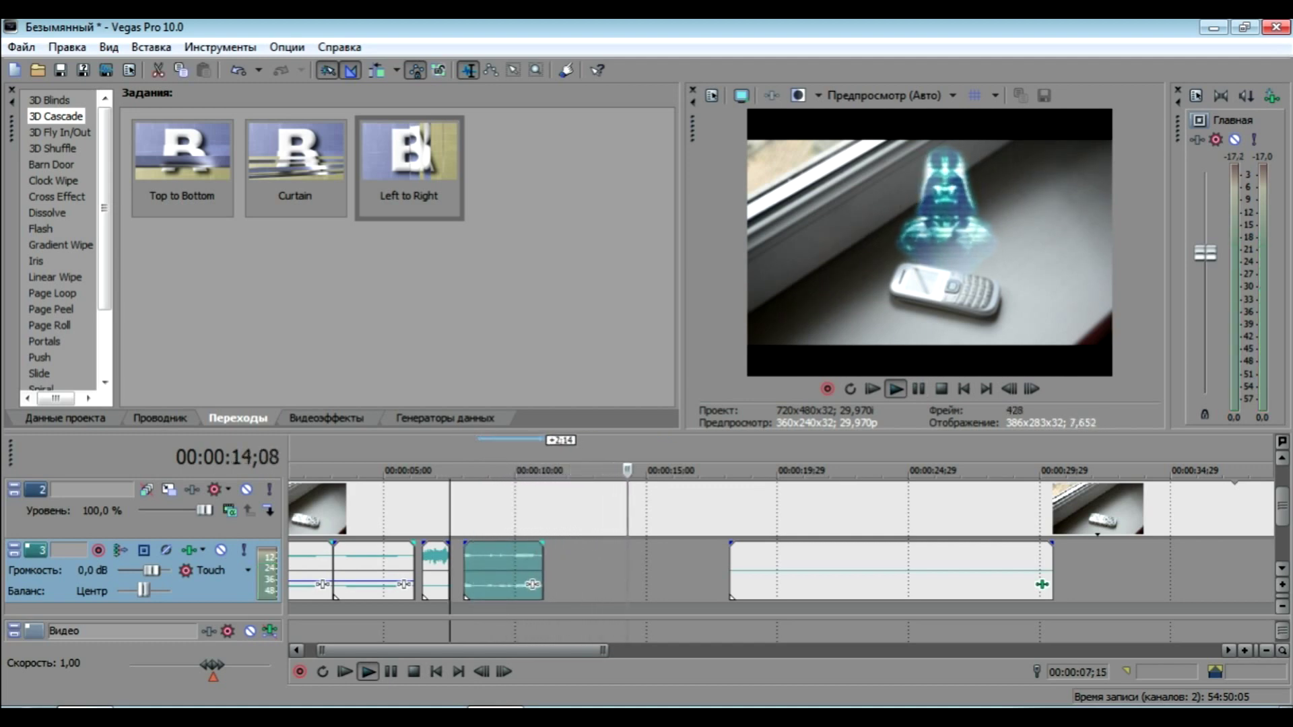
left_click(462, 579)
key("space")
key("space")
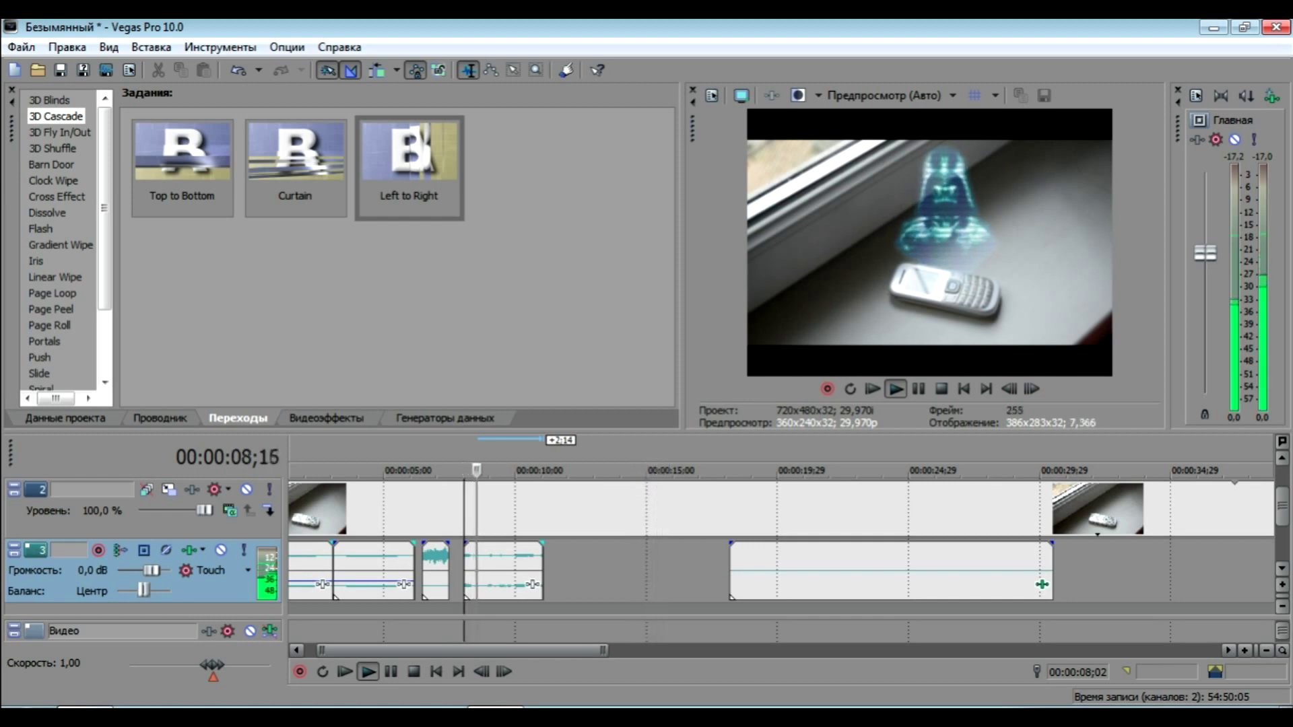
key("space")
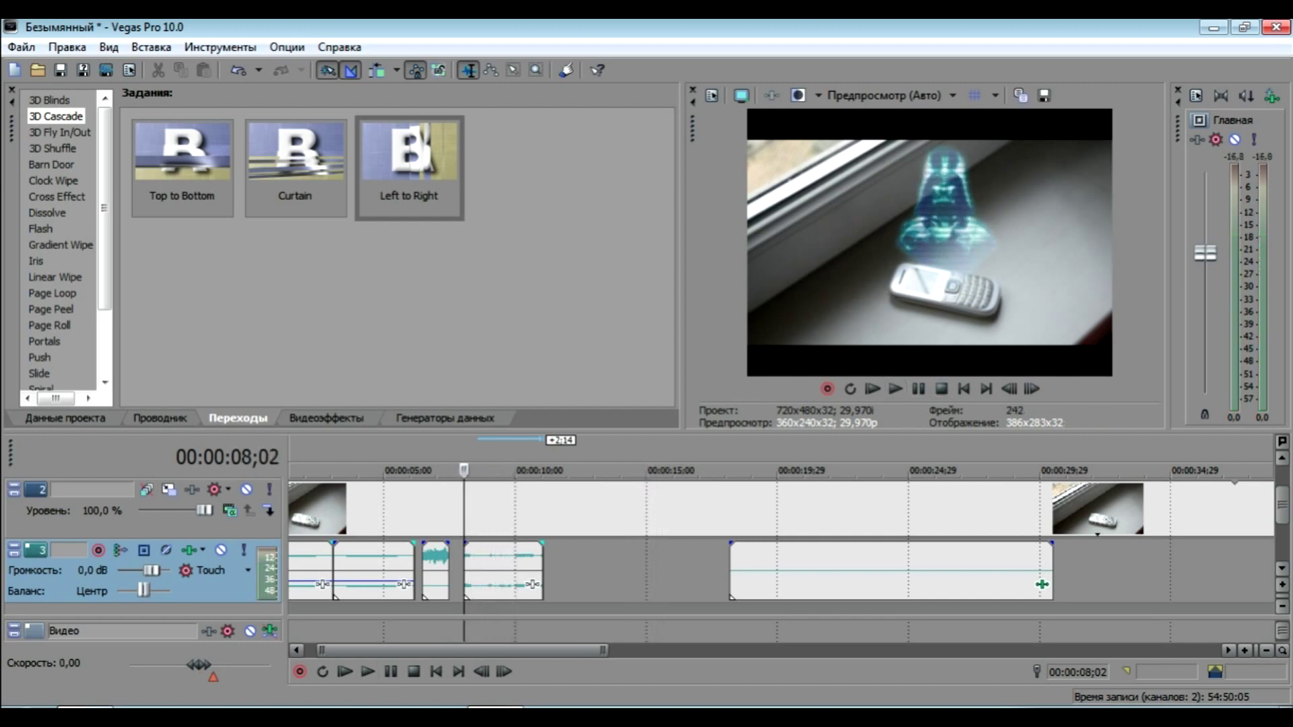
Shorten the end of the im your papa.wav clip by 1:00 and play it through to check the cut
left_click_drag(532, 585, 506, 585)
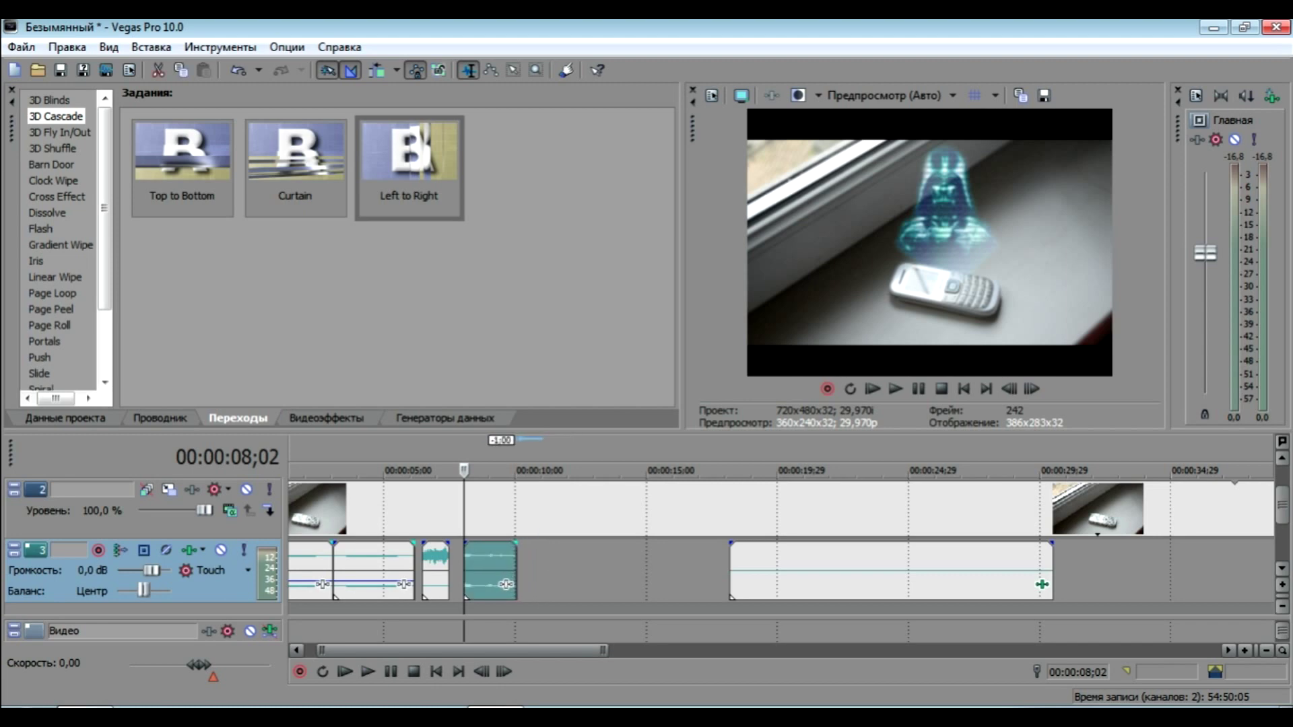
key("space")
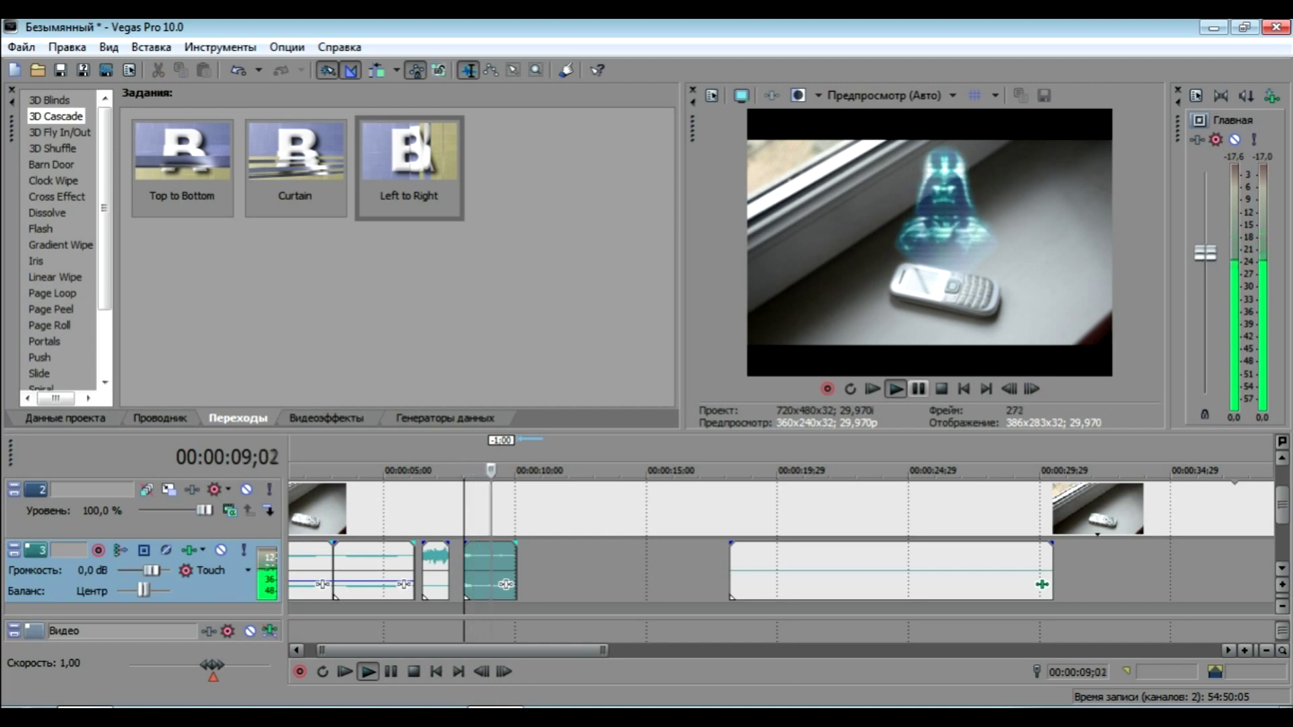
left_click(918, 389)
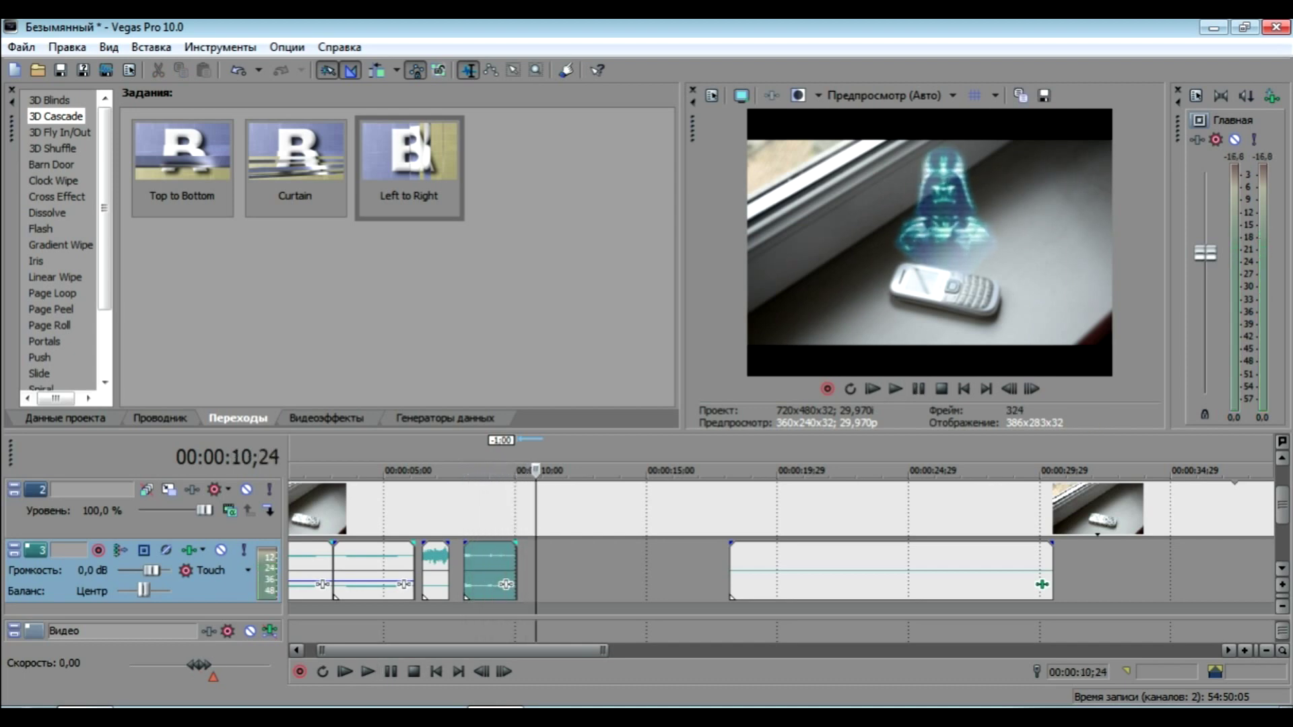
Trim another 0:04 off the end of the im your papa.wav clip and play it from just before its start
scroll(782, 539, "up", 1)
key("Up")
left_click_drag(720, 584, 713, 584)
left_click(612, 573)
key("space")
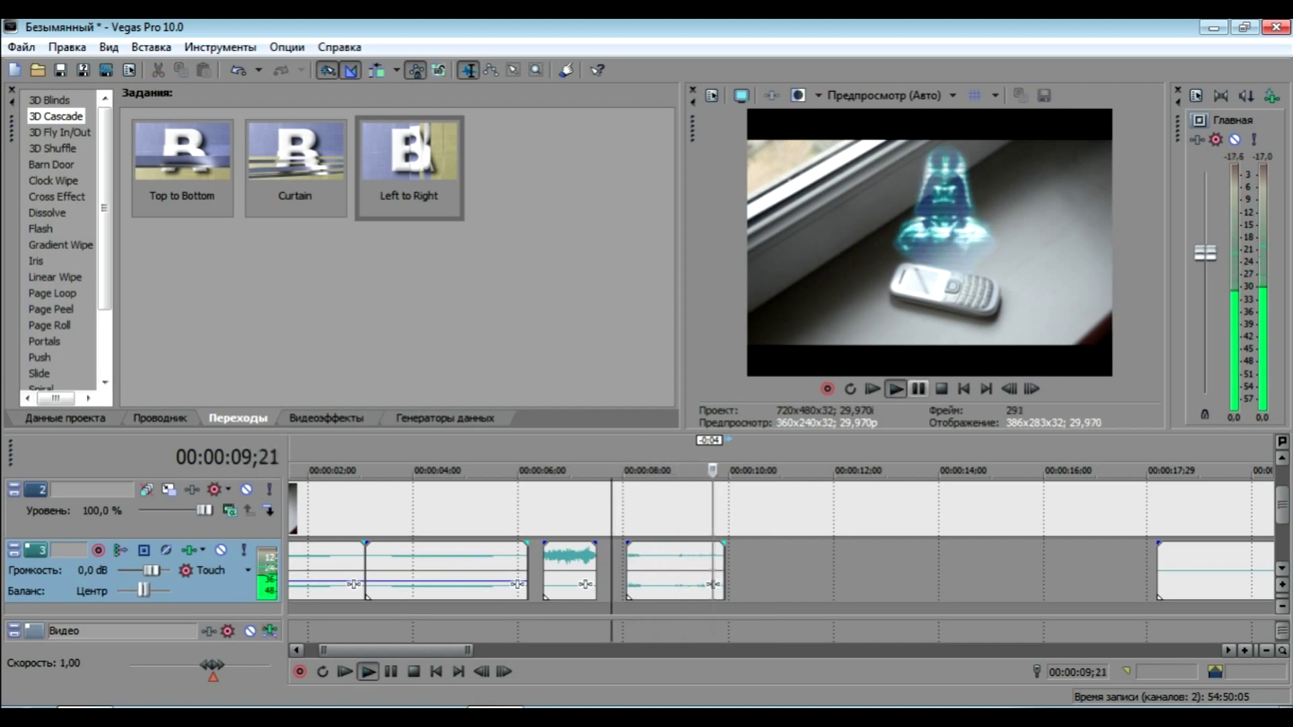
Move the im your papa.wav clip 0:05 later and add the Track EQ audio effect to it
key("Return")
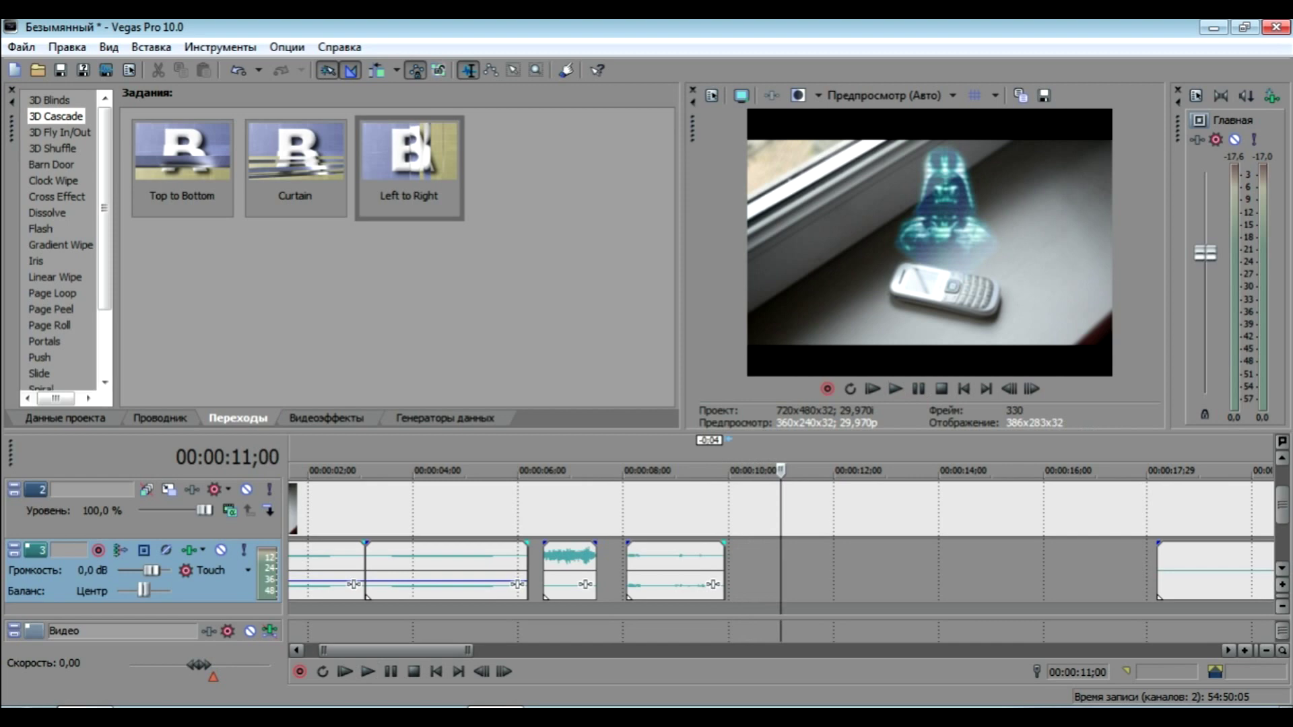
mouse_move(714, 585)
left_mouse_down()
mouse_move(696, 585)
mouse_move(743, 585)
mouse_move(724, 585)
left_mouse_up()
left_click(724, 585)
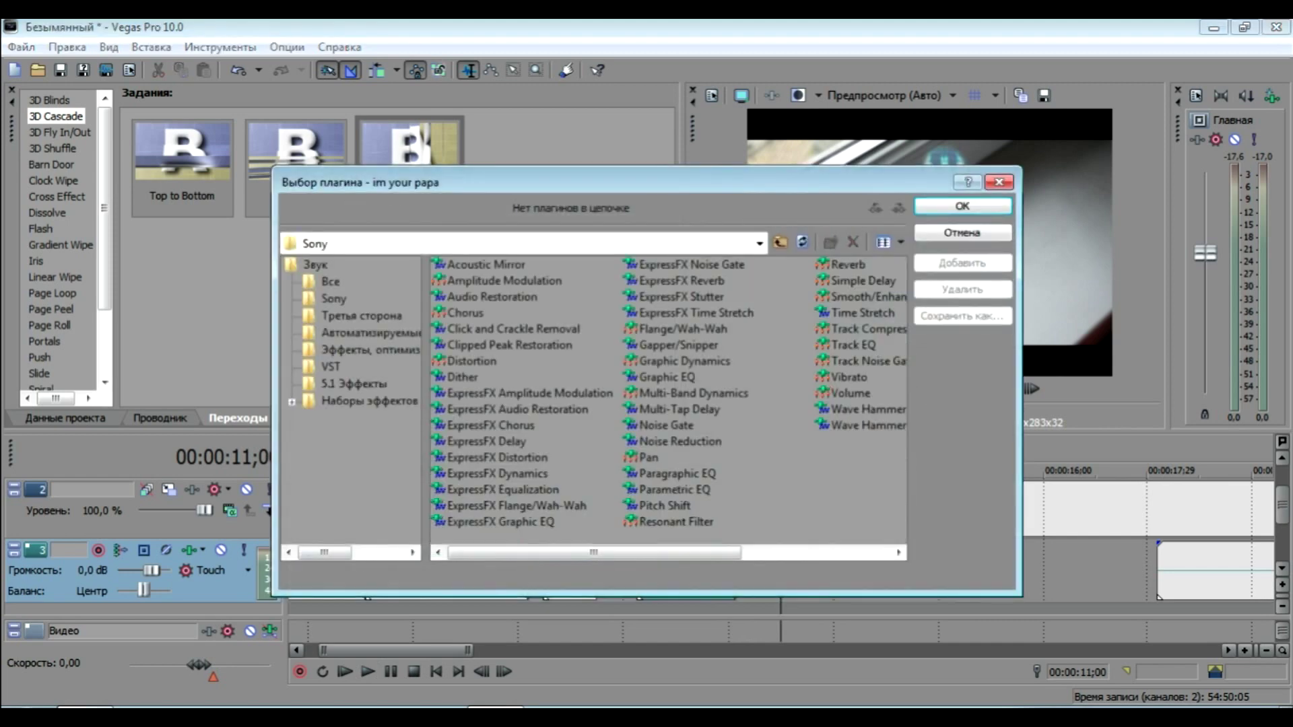
left_click(853, 345)
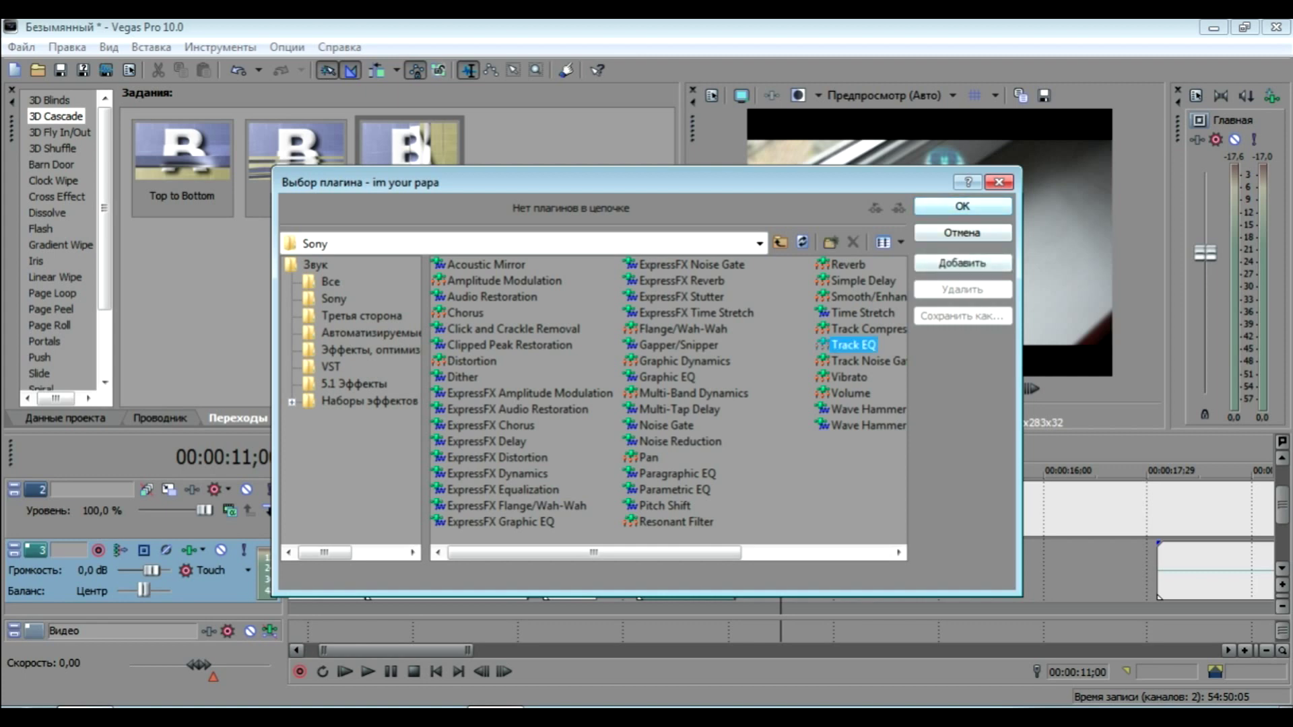
left_click(962, 263)
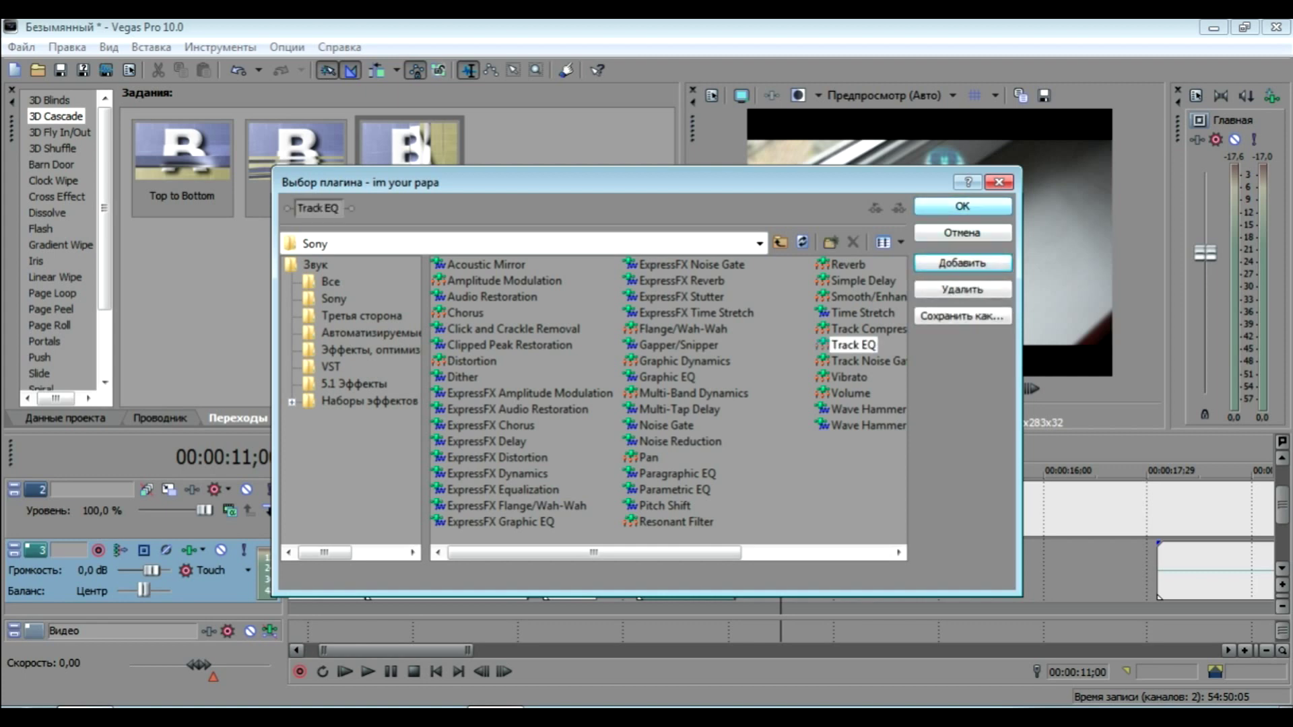
left_click(962, 206)
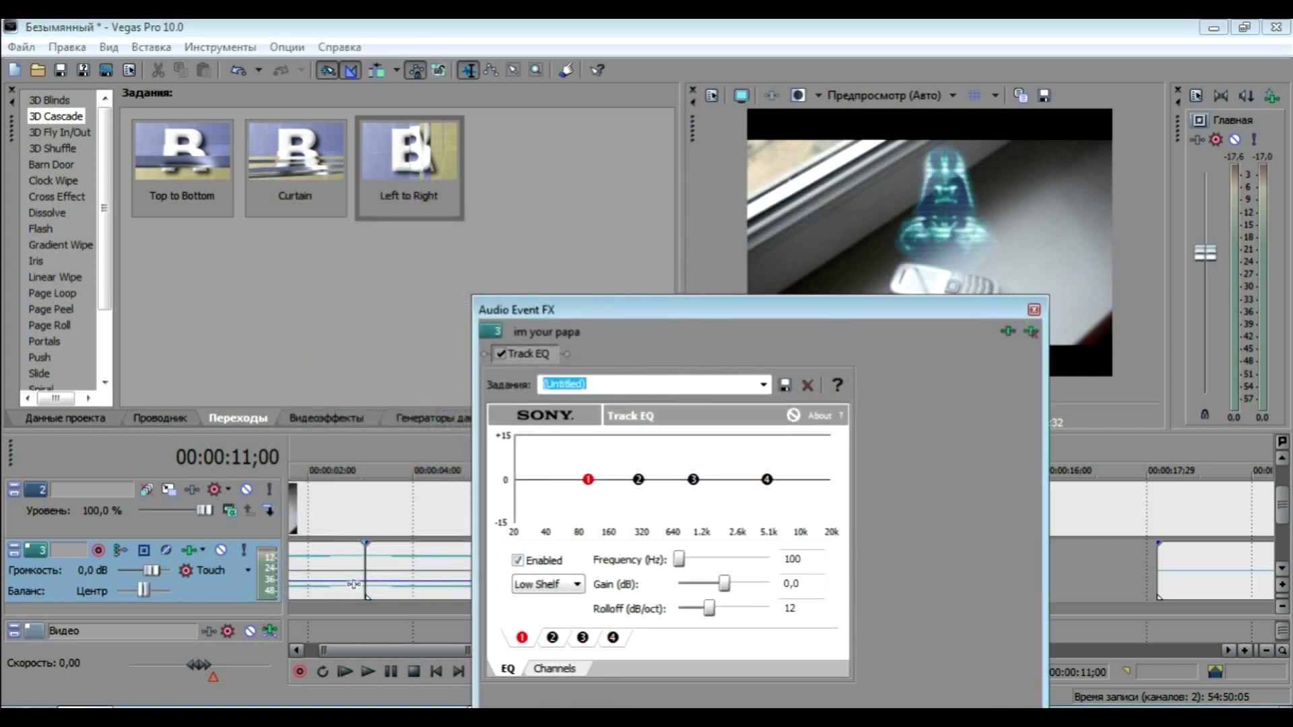
Set the four Track EQ bands to 138 Hz/12.7 dB, 279 Hz/-3.6 dB, 948 Hz/2.9 dB and 3650 Hz/13.0 dB, and play the clip
left_click_drag(588, 480, 604, 443)
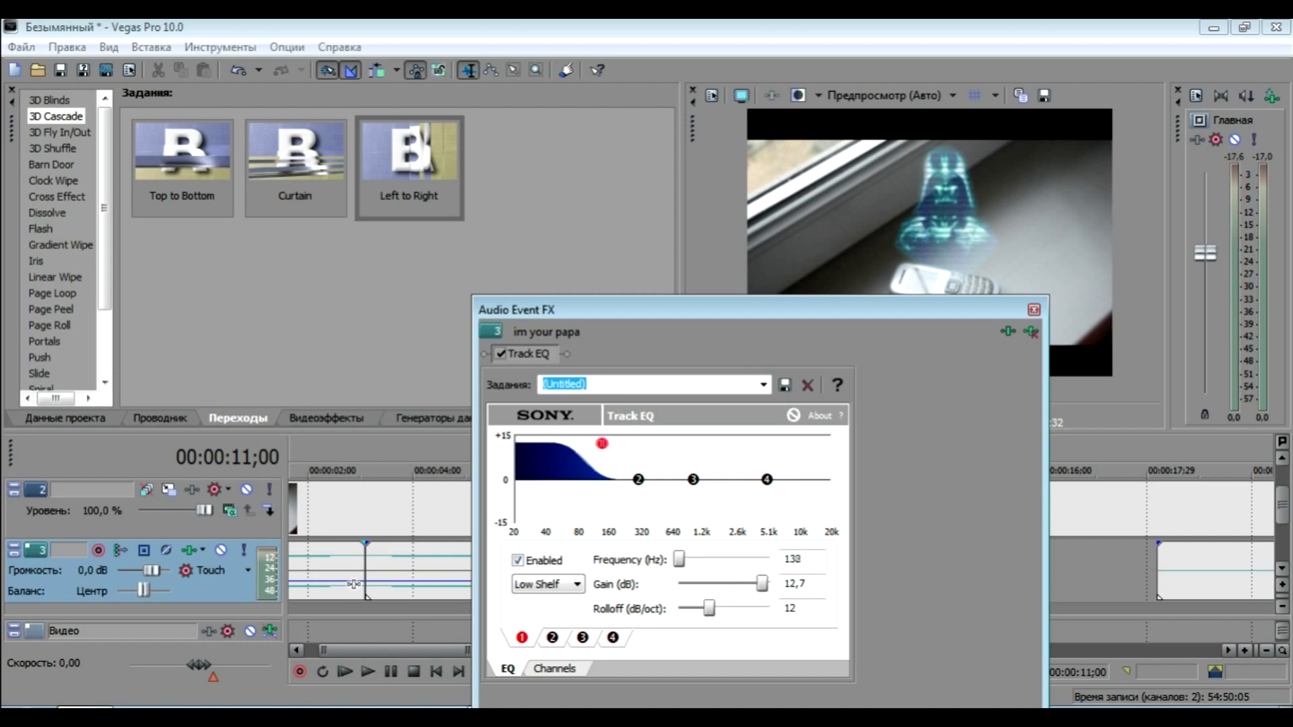
left_click_drag(767, 480, 753, 442)
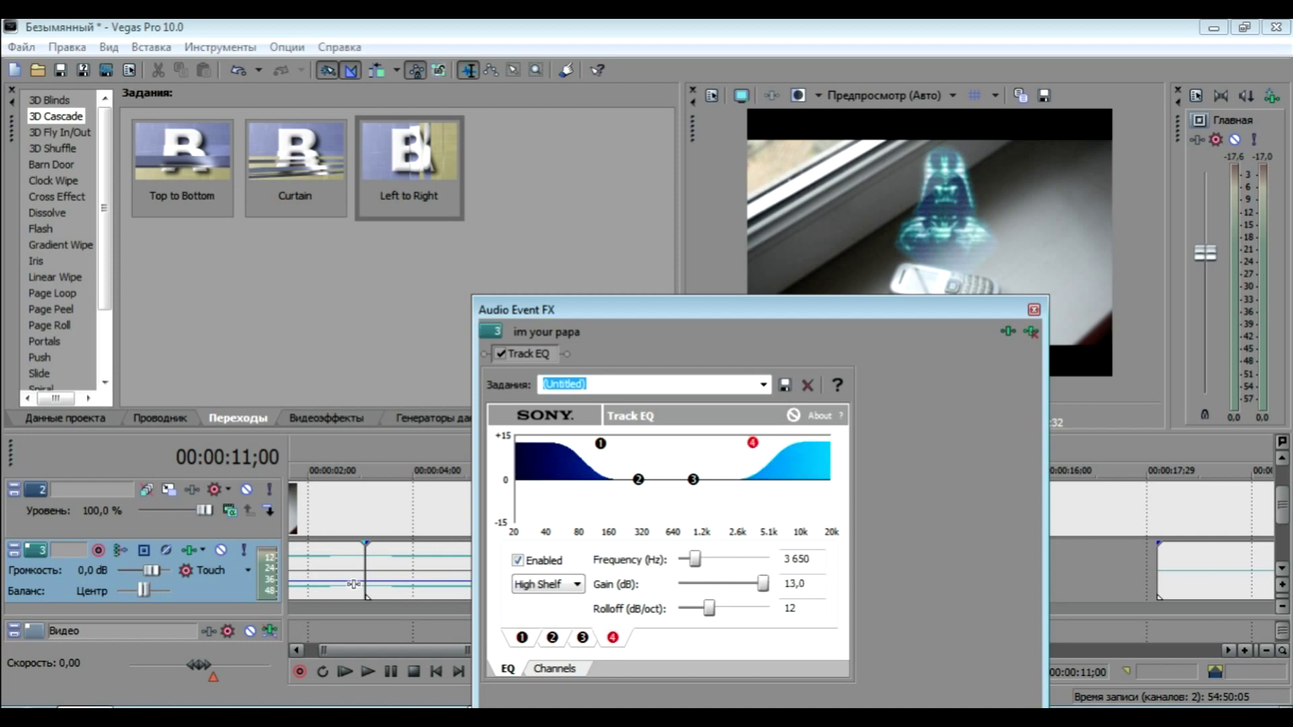
left_click_drag(693, 480, 689, 472)
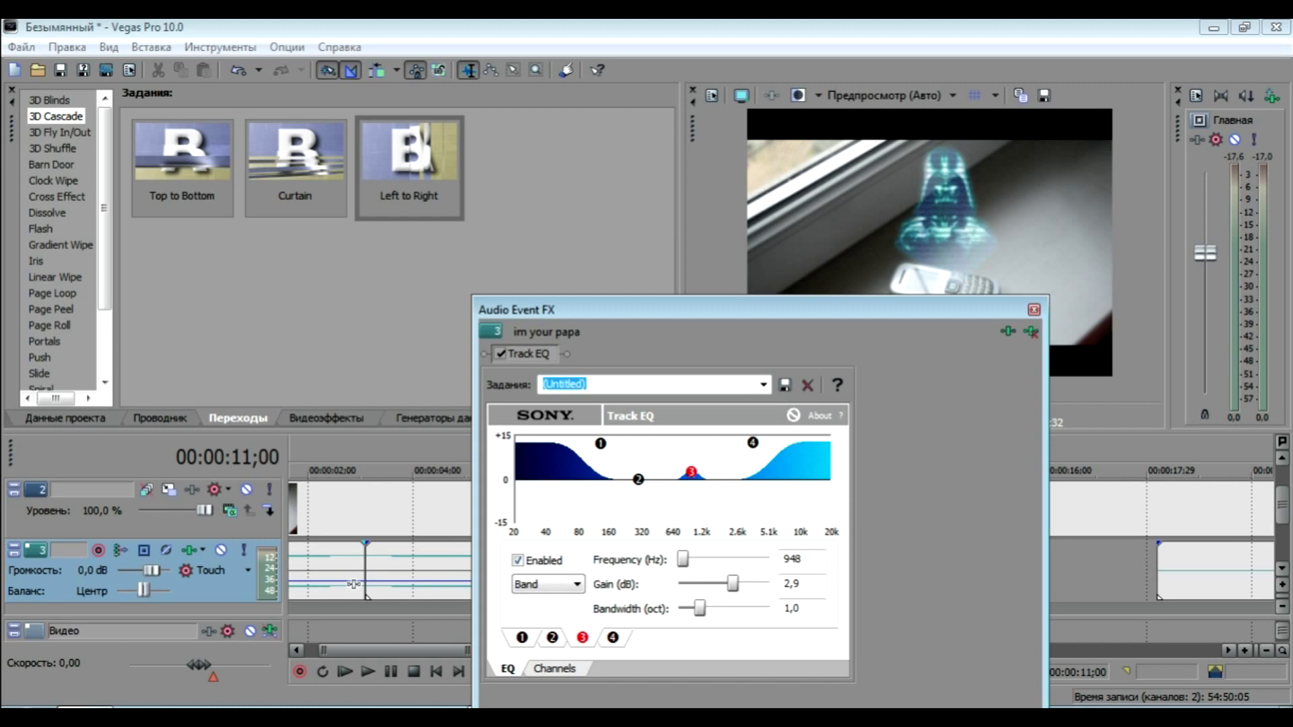
left_click_drag(639, 479, 635, 483)
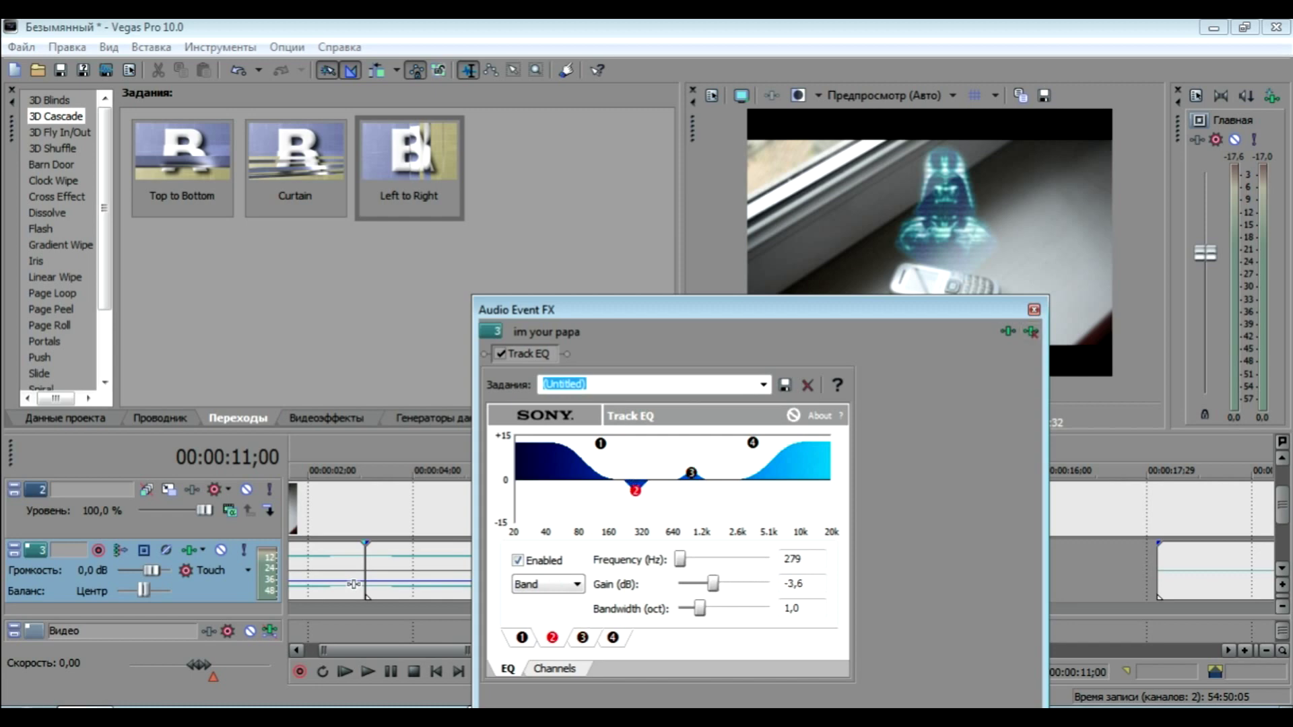
left_click(1034, 310)
left_click(623, 572)
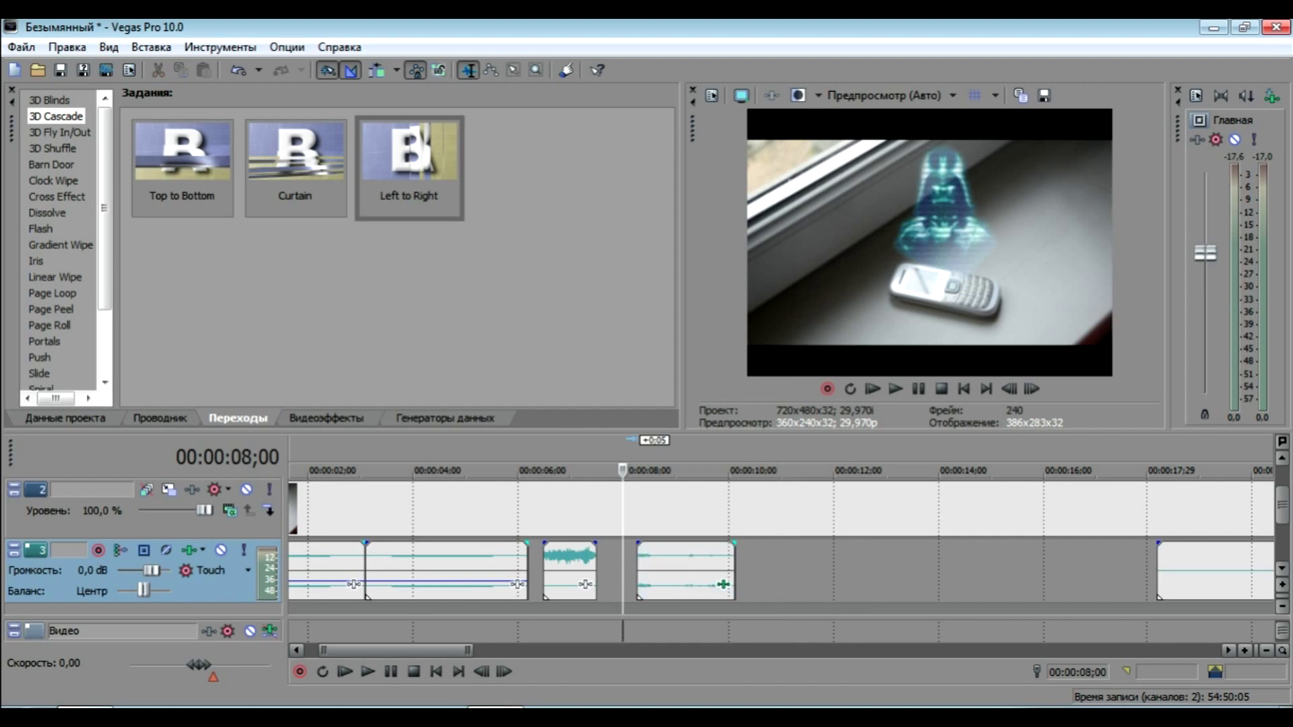
key("space")
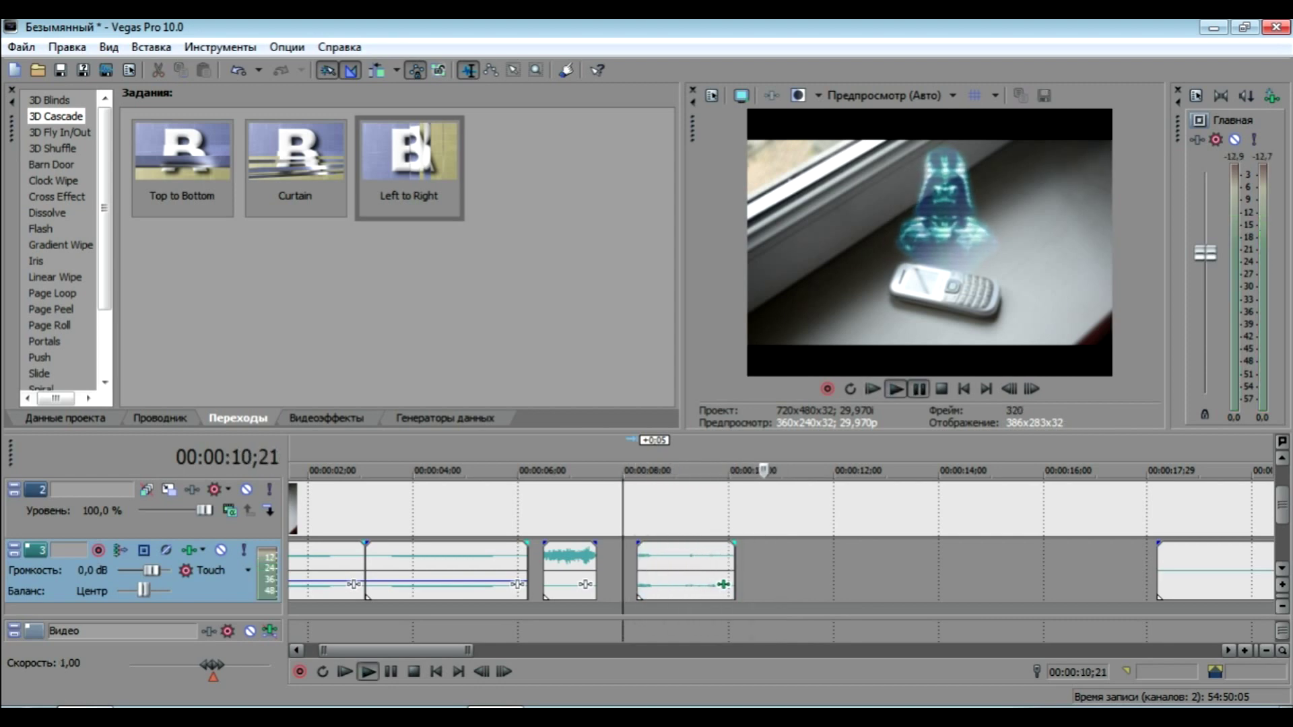
key("Return")
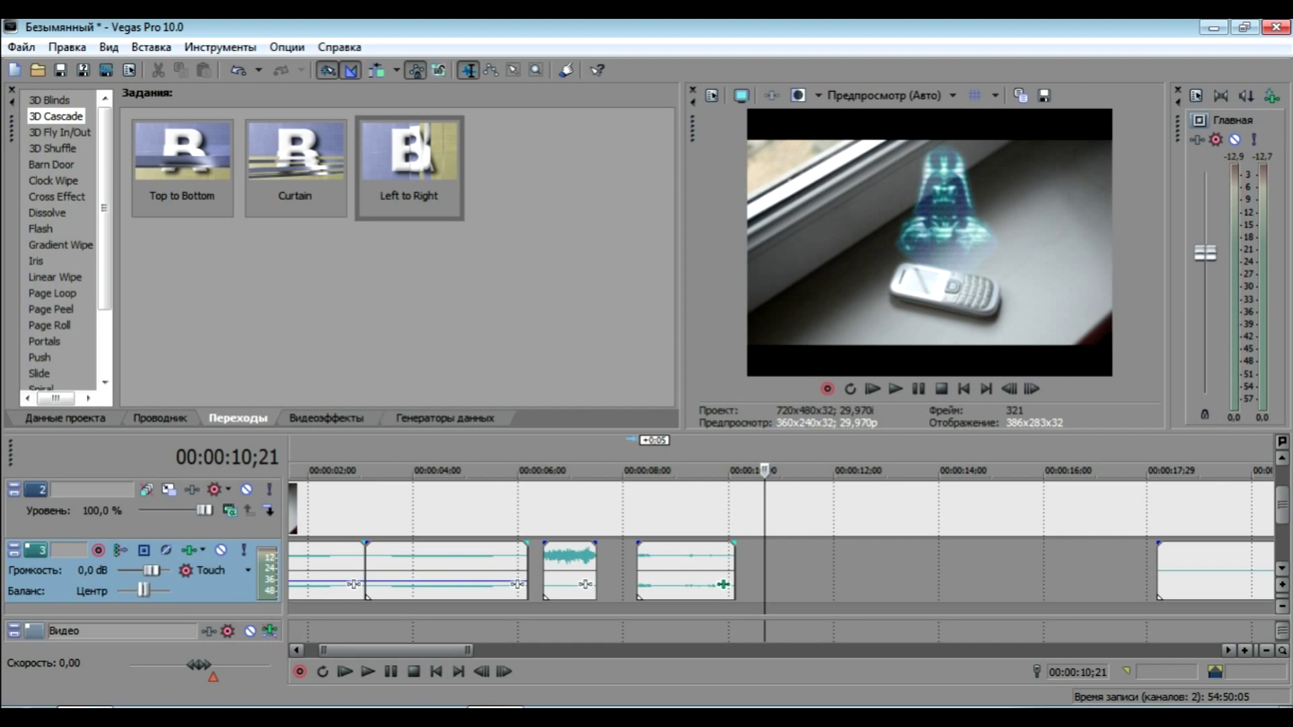
Move the audio clip that follows the voice line on track 3 earlier by 7:23, just behind the voice line
left_click_drag(1217, 563, 806, 573)
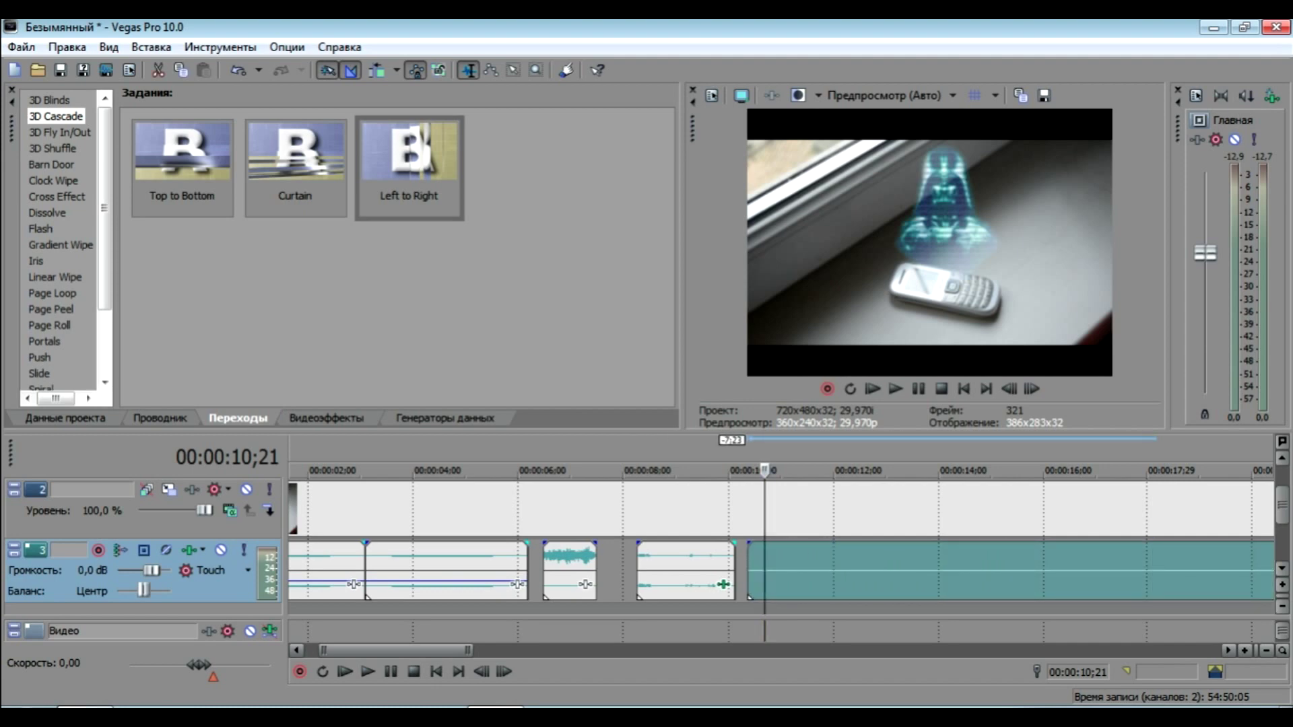
mouse_move(805, 572)
left_mouse_down()
mouse_move(805, 611)
mouse_move(805, 486)
mouse_move(805, 611)
left_mouse_up()
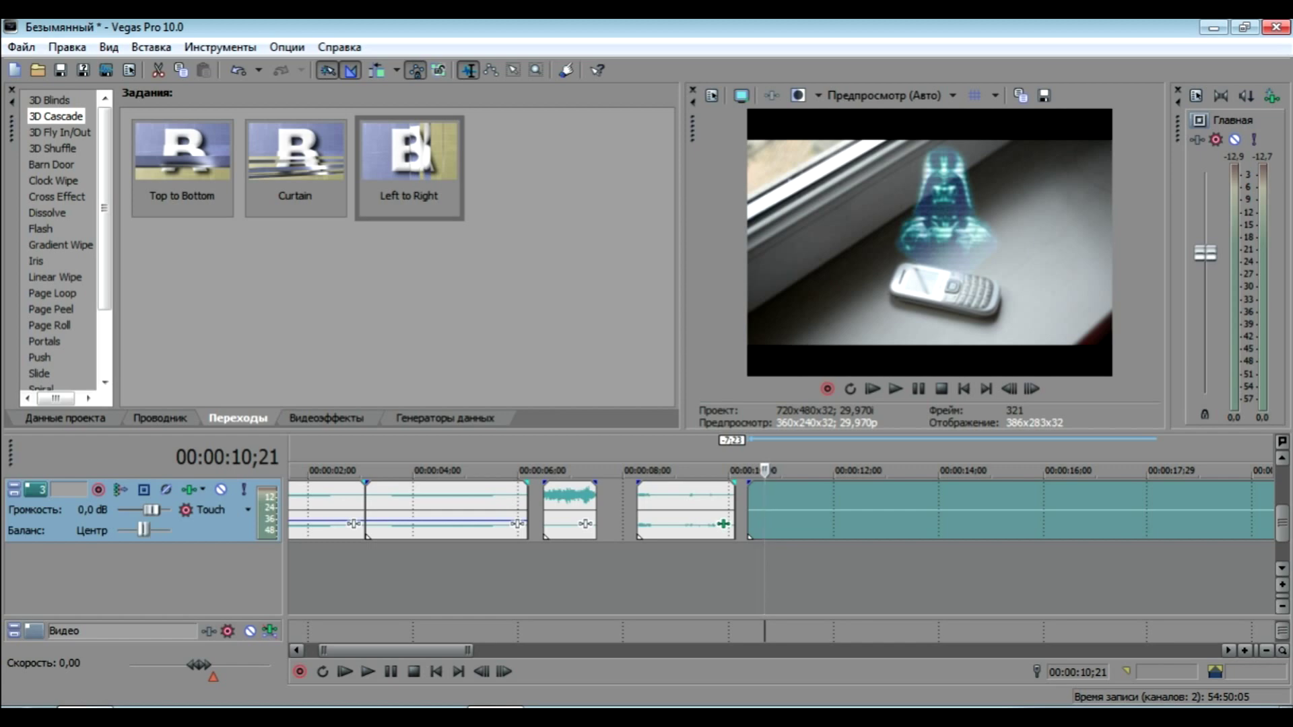
left_click_drag(749, 496, 745, 497)
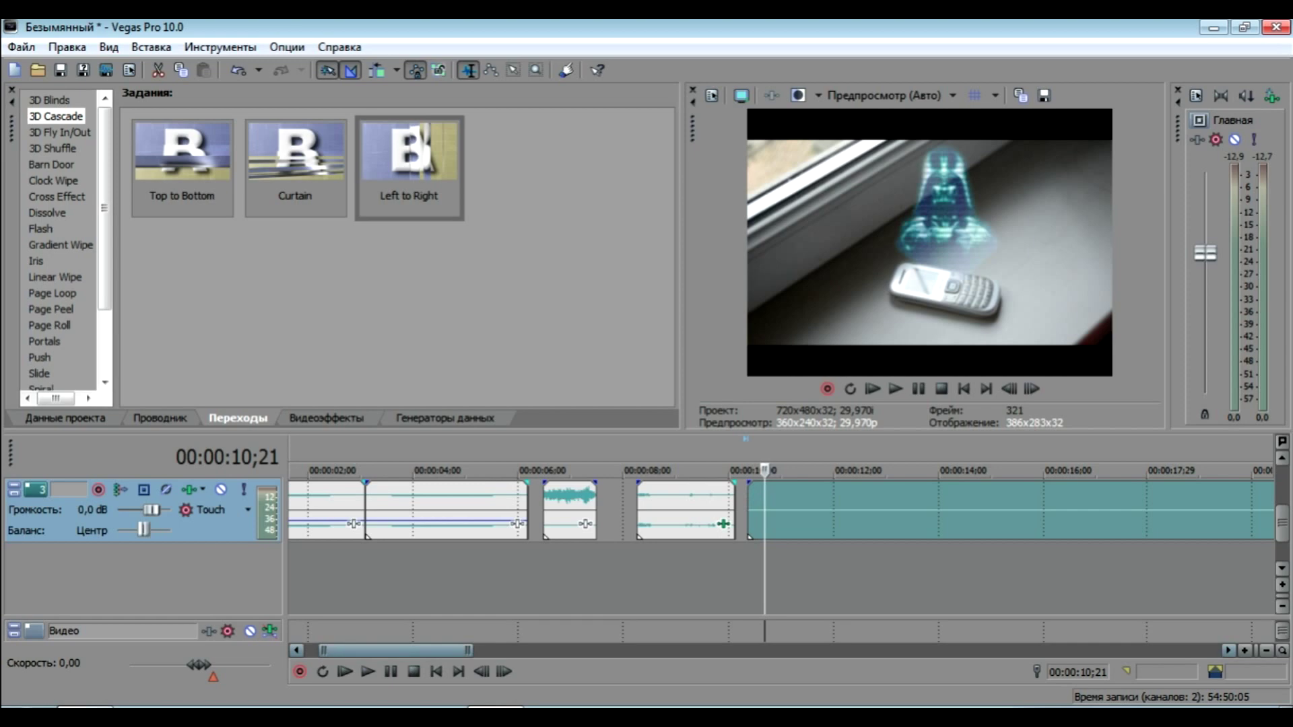
Extend the end of the moved audio clip by 35:23 to meet the closing sound clip and trim its start by 0:09
scroll(723, 525, "right", 5)
scroll(752, 524, "down", 5)
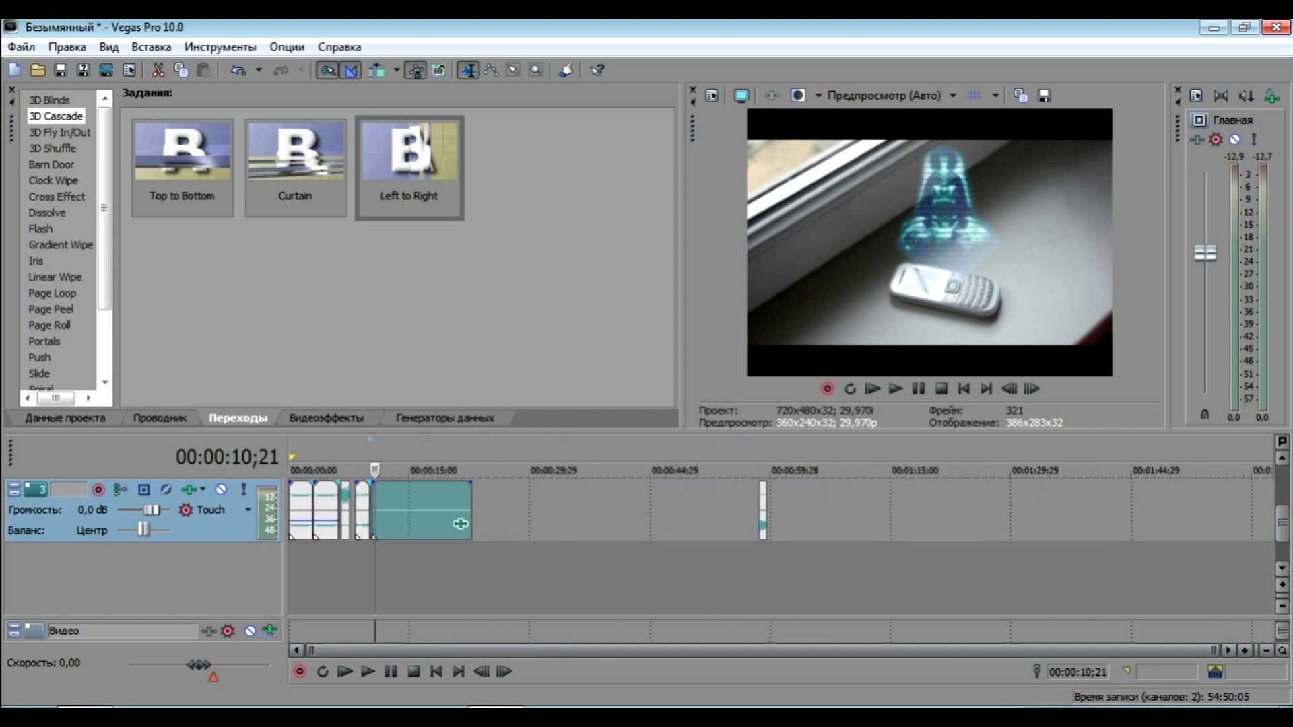
left_click_drag(460, 524, 747, 524)
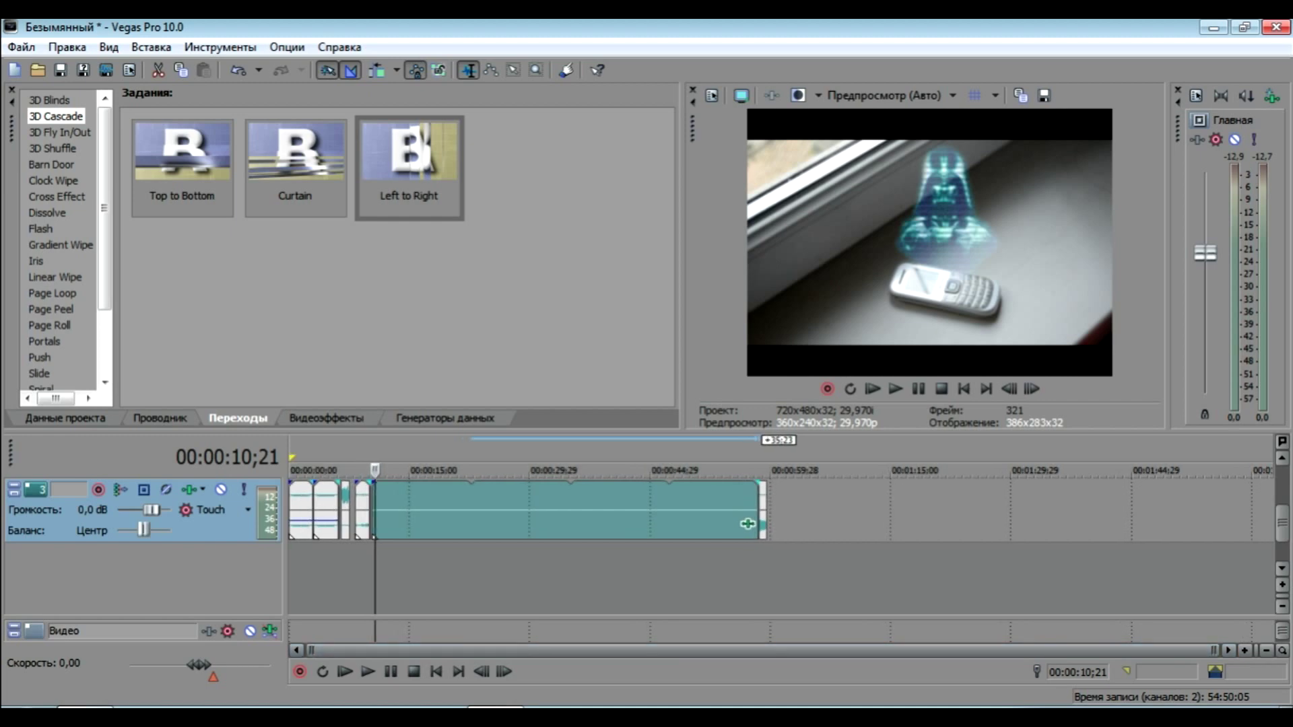
left_click_drag(355, 511, 376, 510)
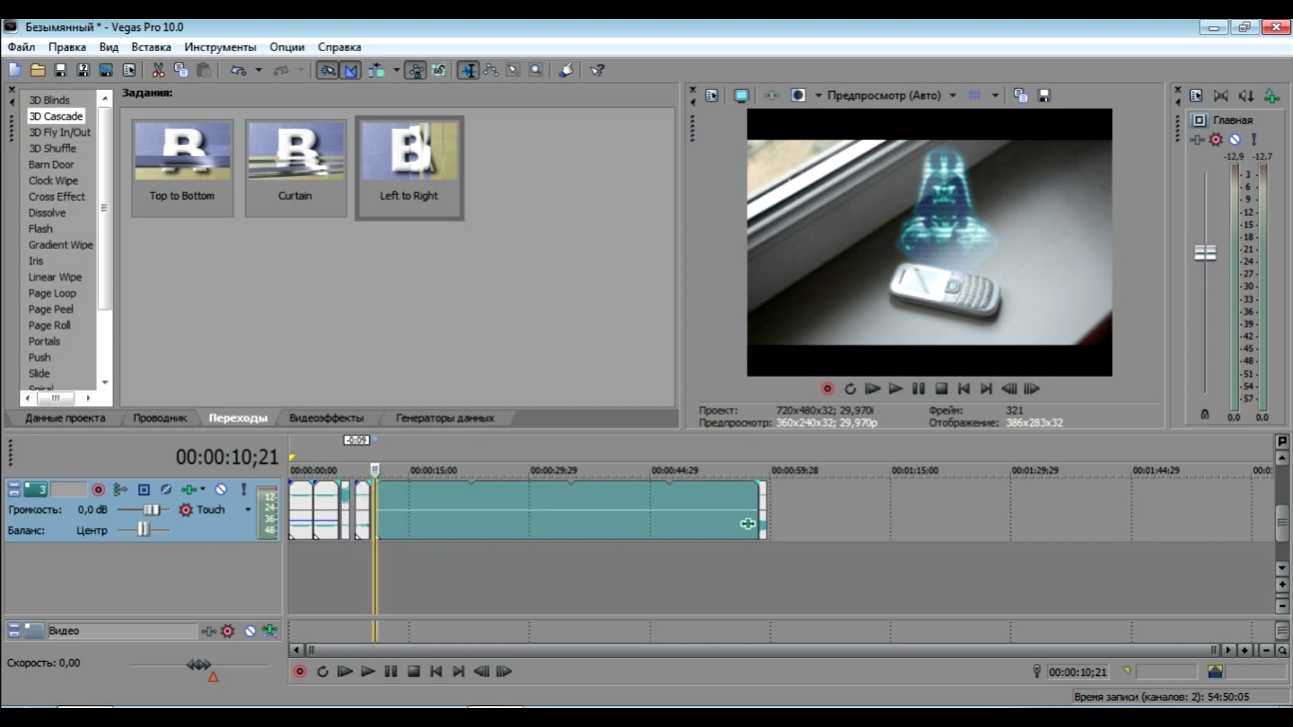
Try extending the long audio clip's start back by 2:05 to crossfade over the voice line, play it, and undo the change
scroll(376, 510, "up", 2)
key("Up")
key("Up")
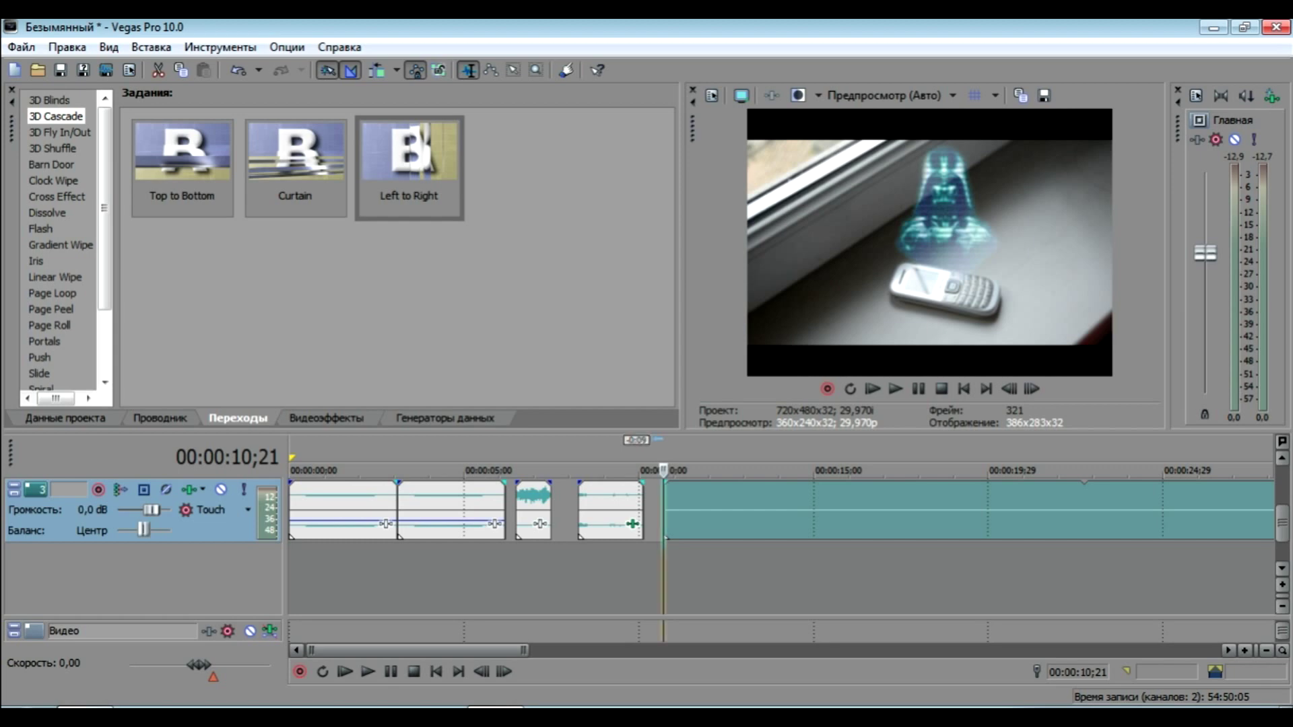
left_click_drag(665, 510, 623, 524)
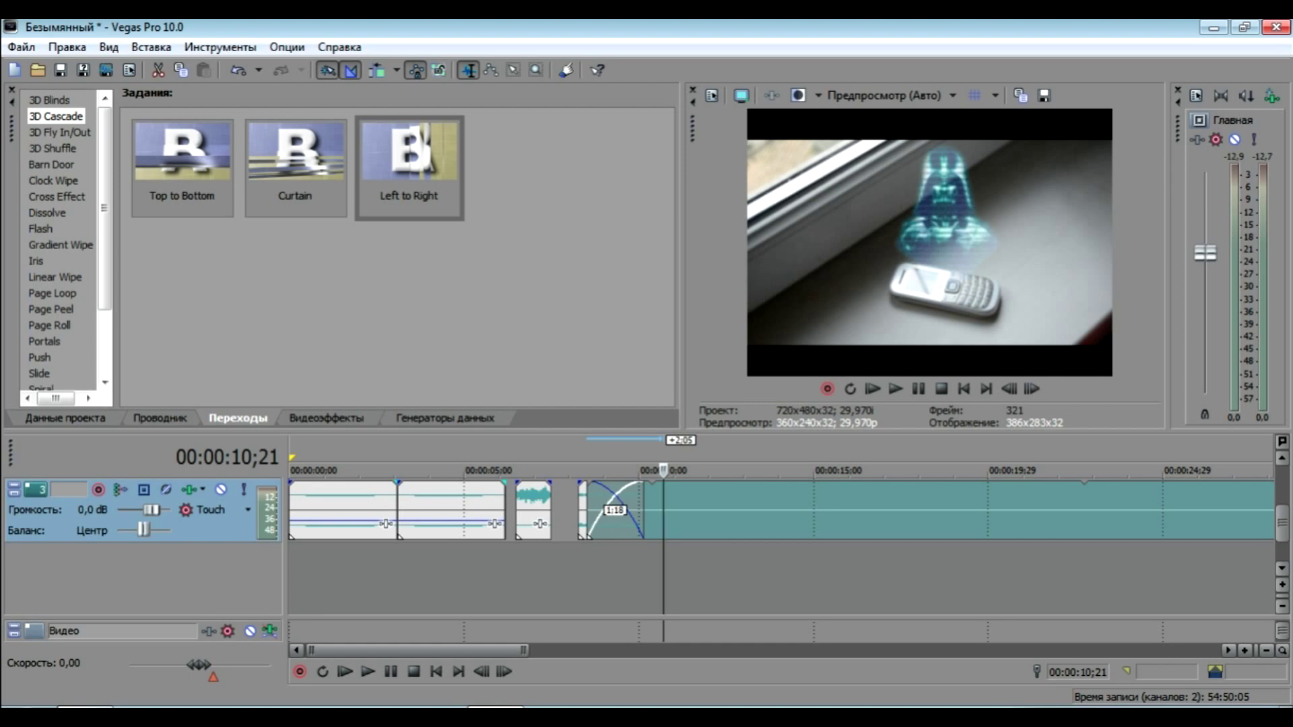
left_click(568, 519)
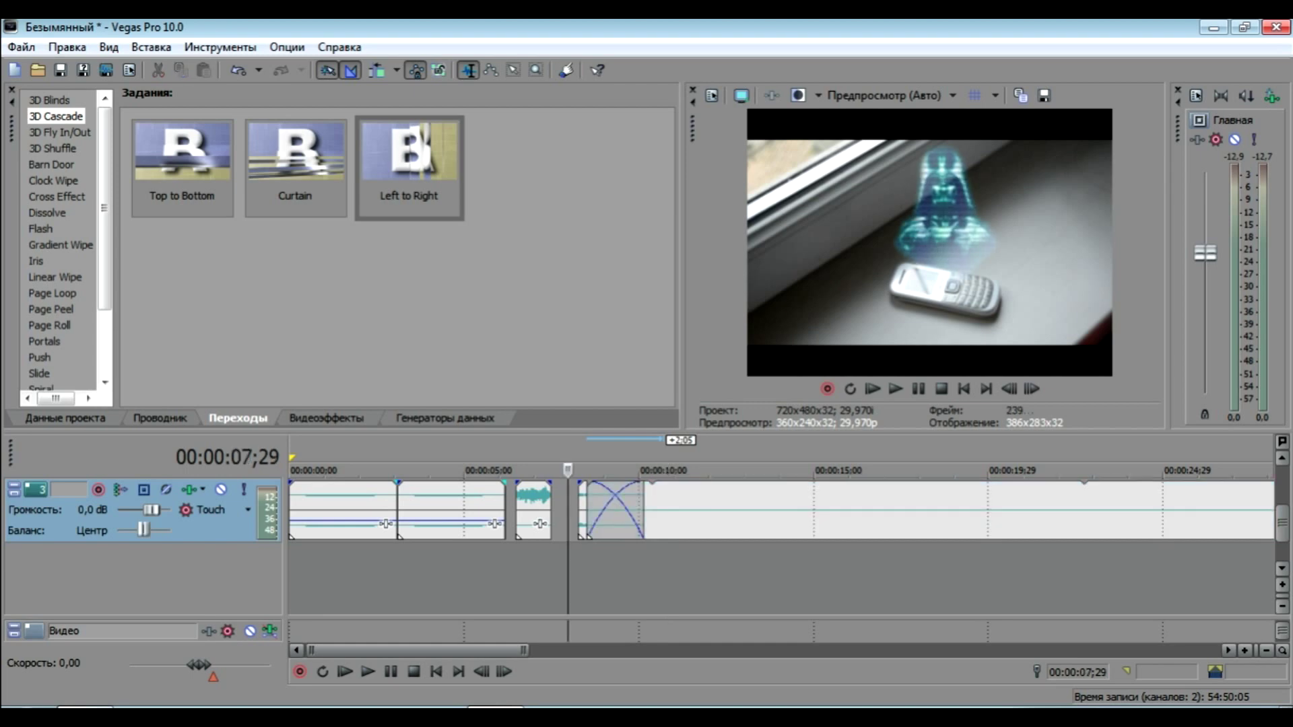
left_click(896, 389)
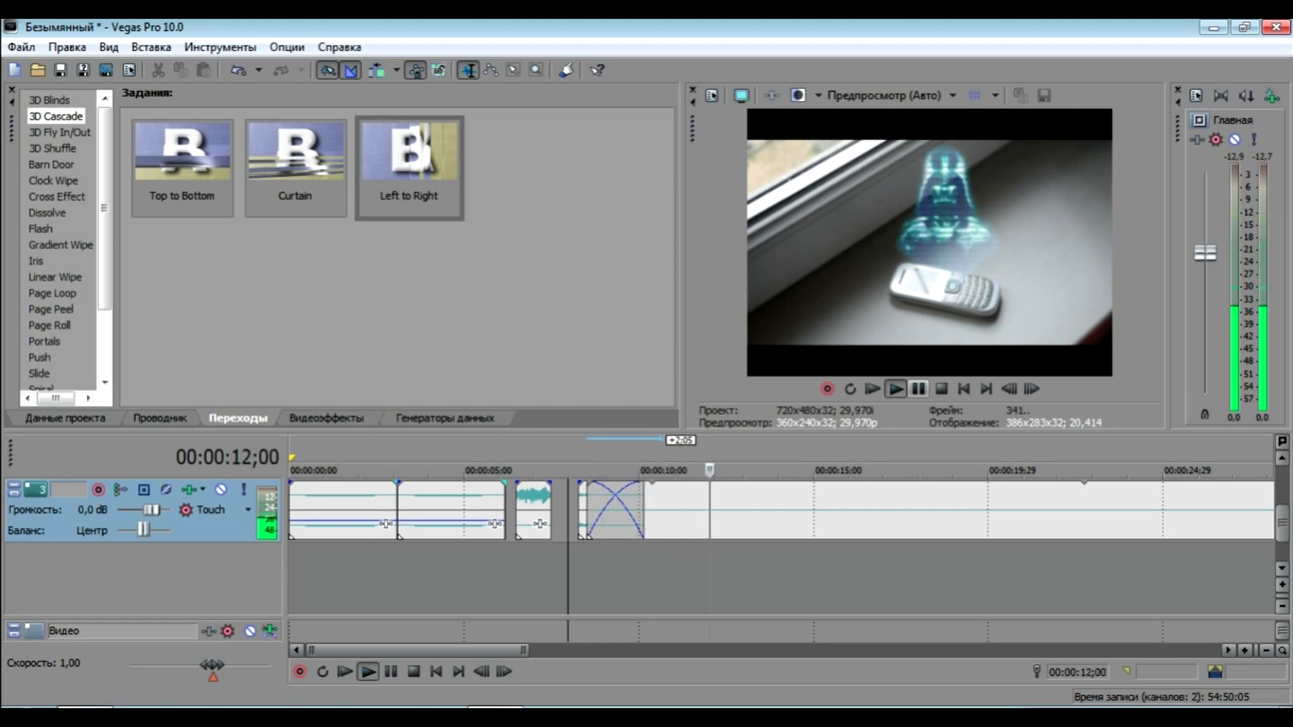
key("Return")
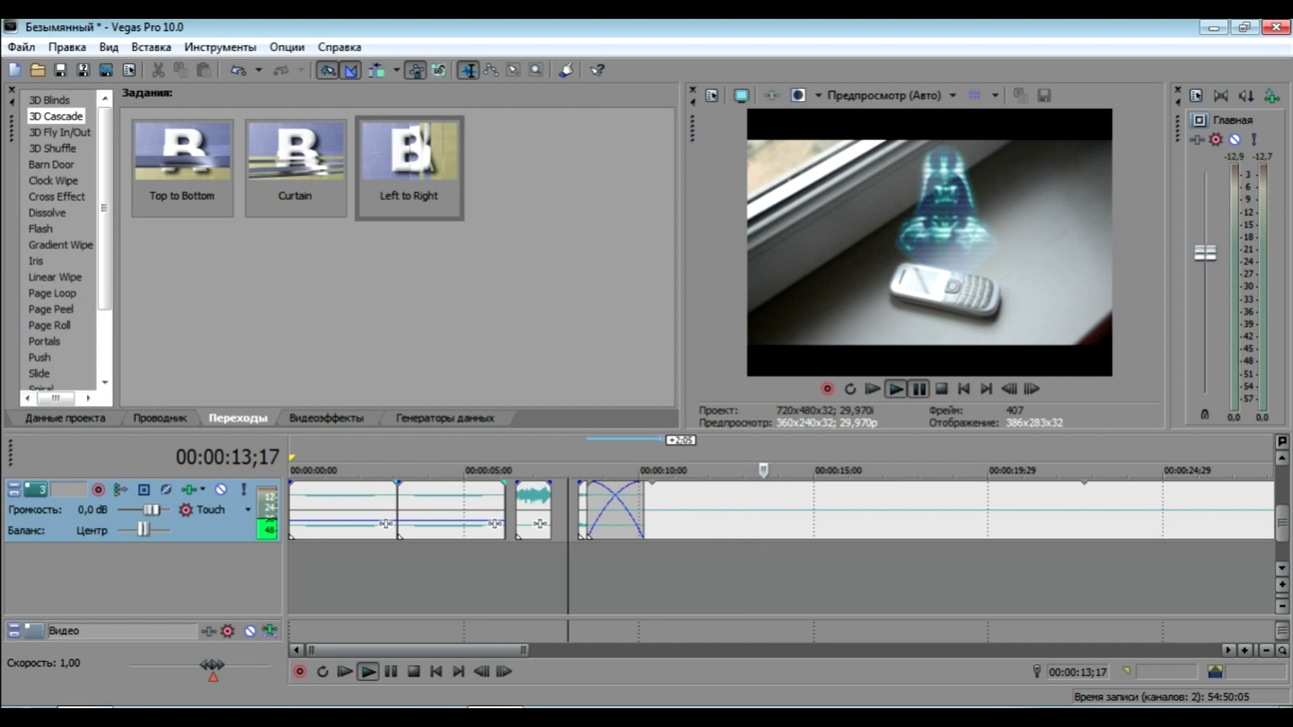
key("ctrl+z")
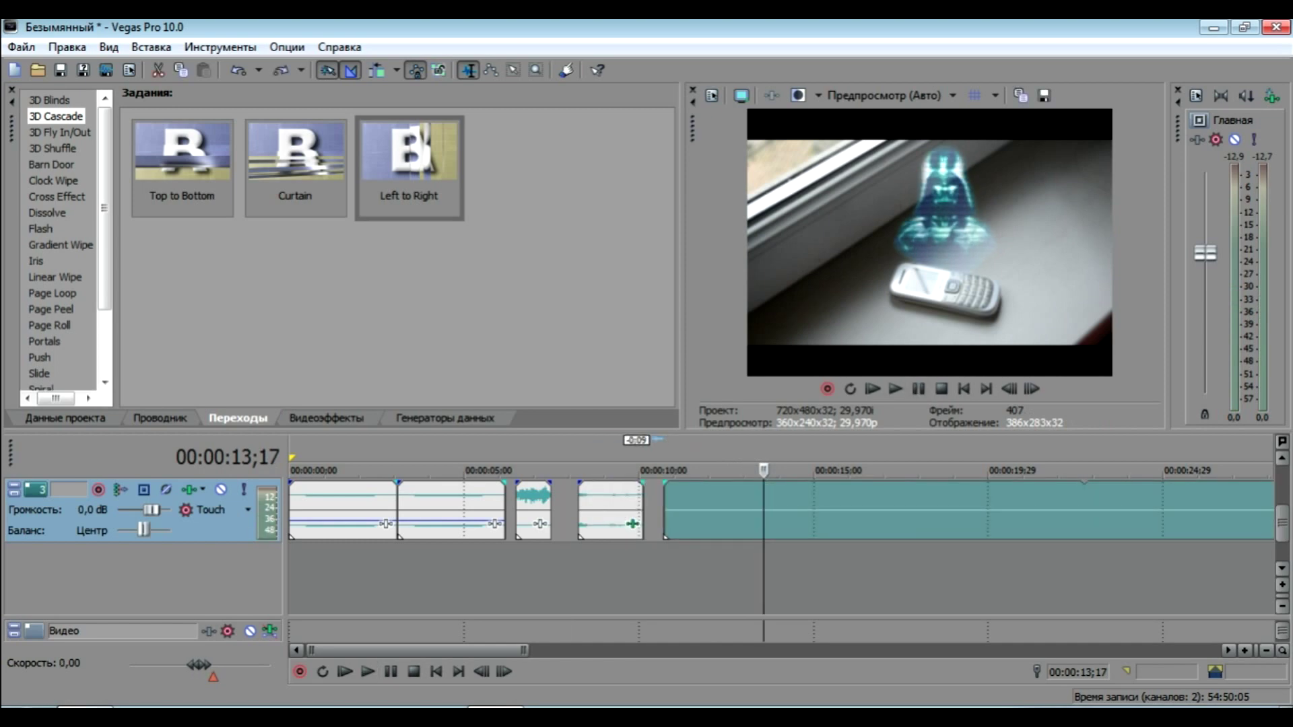
Add a fade-in ending at 13:17 to the long audio clip and a short fade-in to the sound clip before the voice line
left_click_drag(666, 482, 763, 482)
left_click_drag(517, 482, 525, 482)
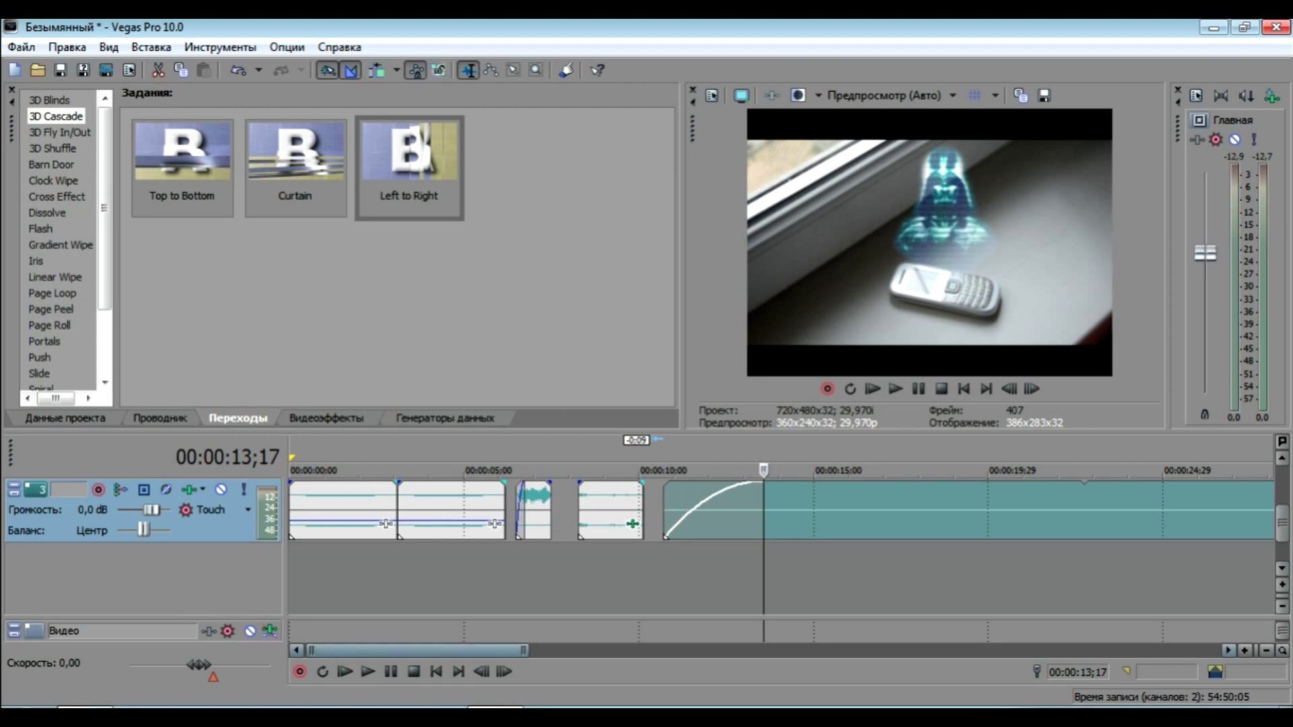
Add a short fade-out to the closing sound clip at the end of audio track 3
left_click_drag(418, 650, 749, 651)
scroll(633, 524, "right", 2)
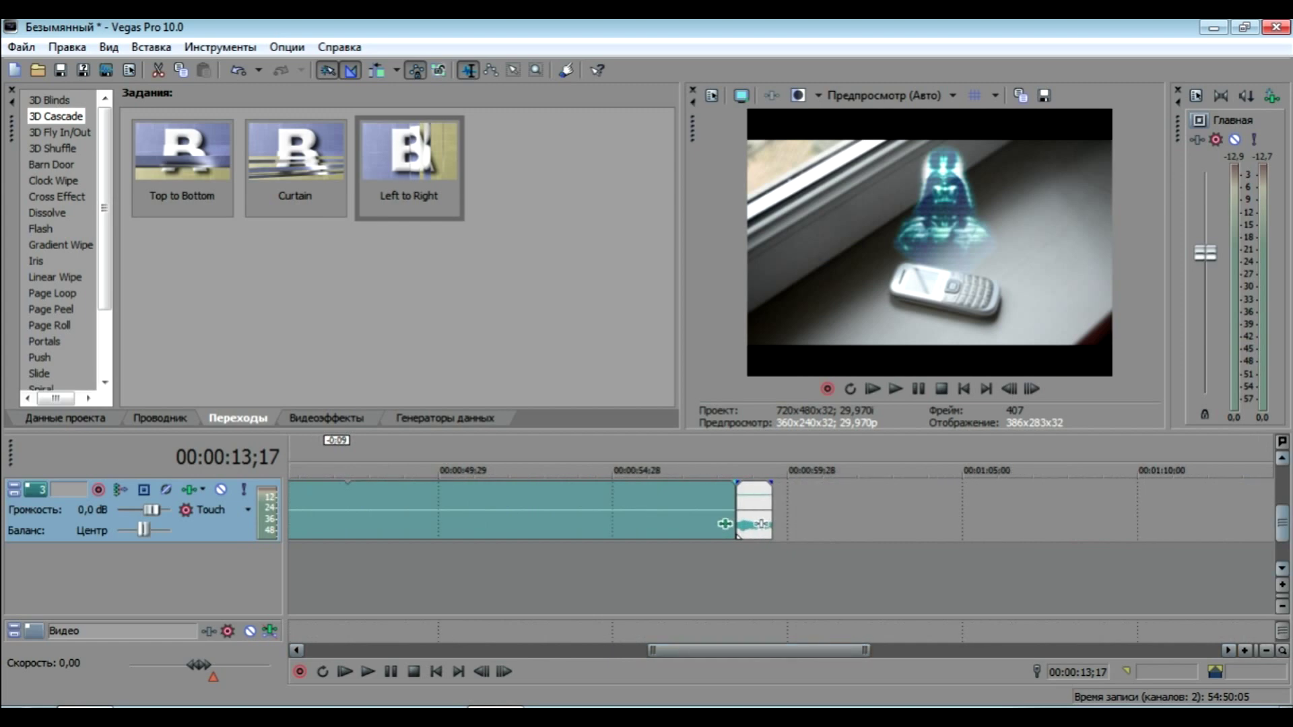
scroll(725, 524, "up", 3)
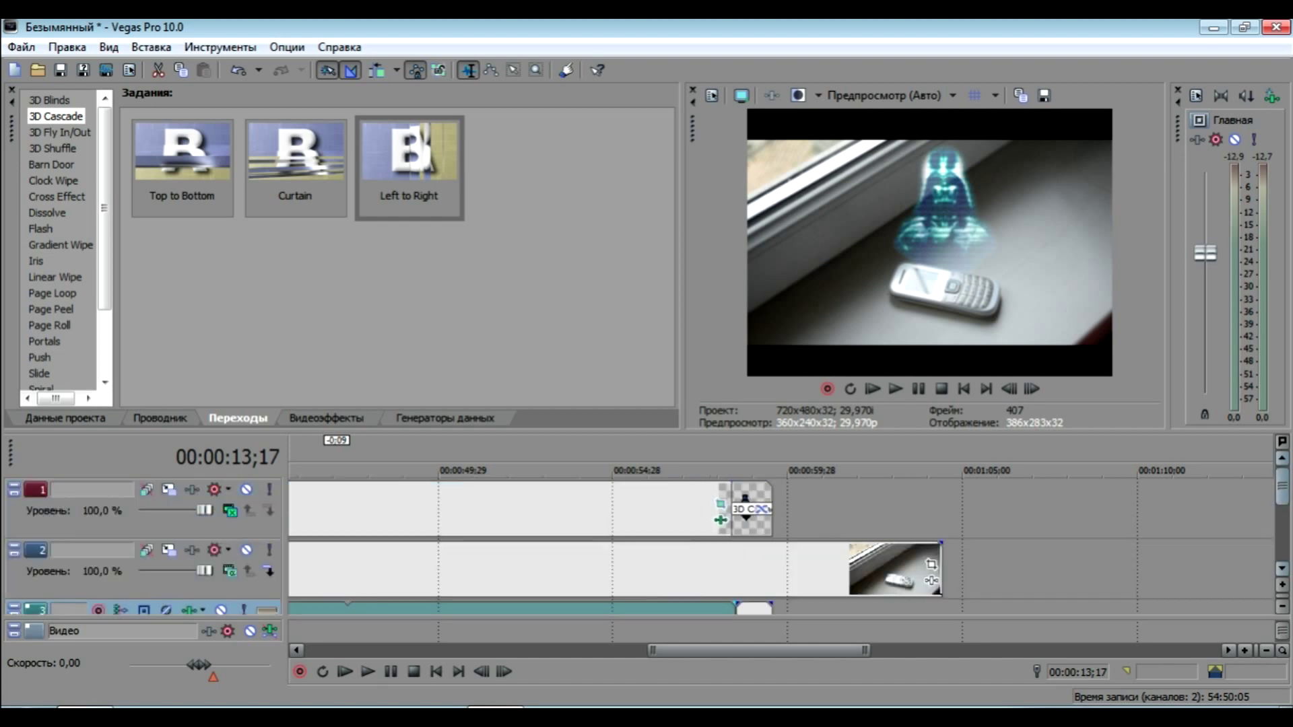
scroll(721, 520, "down", 1)
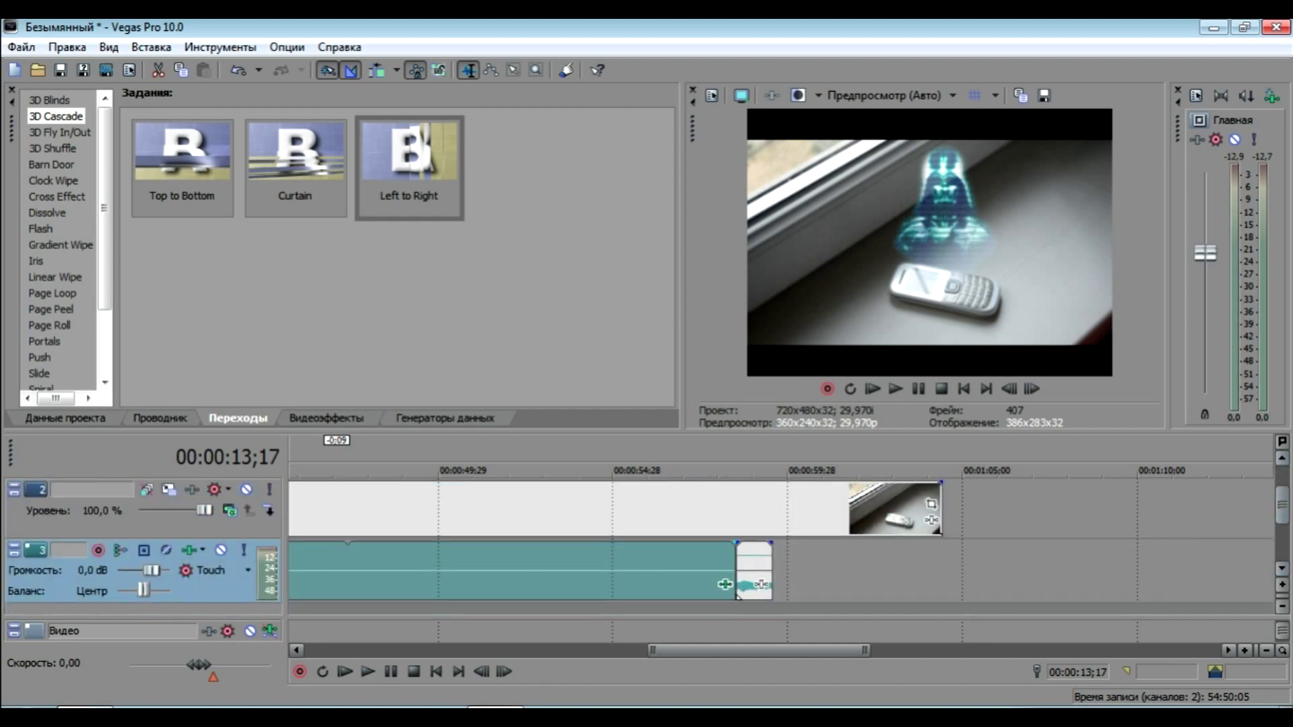
left_click_drag(771, 544, 724, 584)
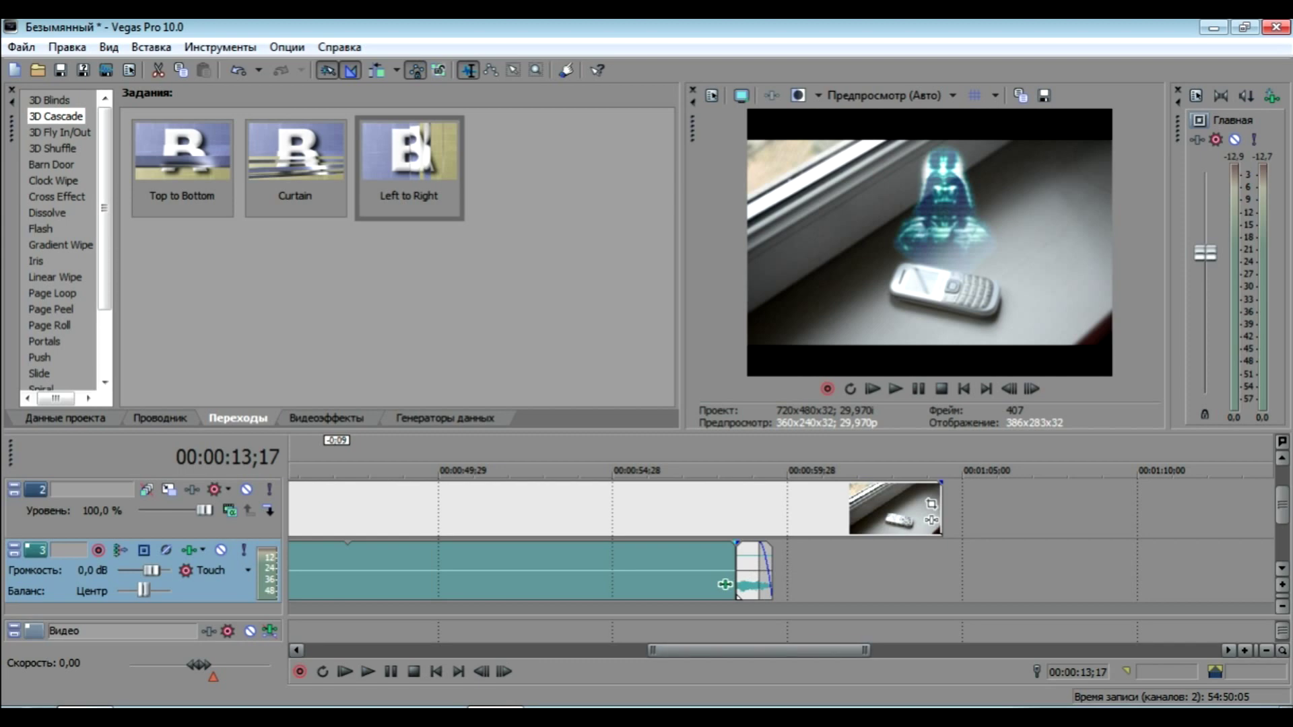
Return to the beginning of the timeline and place the playhead at 00:00:00;00
left_click_drag(759, 651, 419, 650)
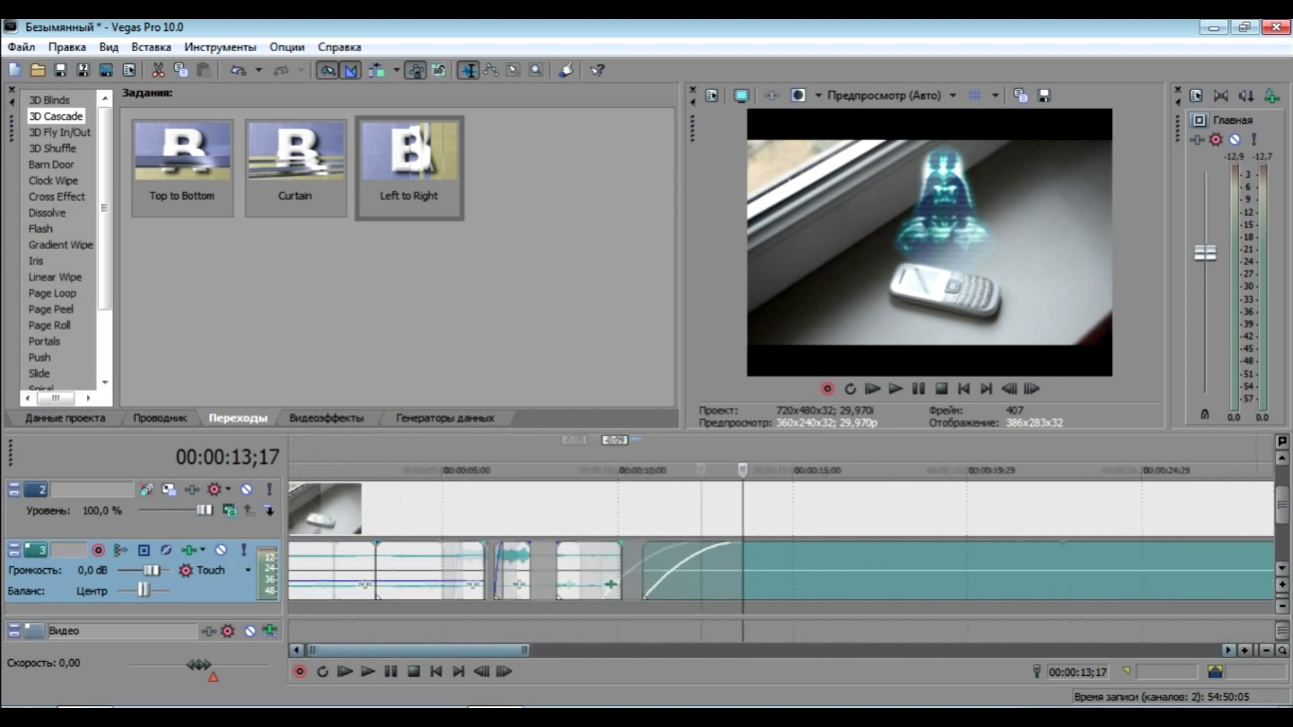
scroll(725, 584, "right", 10)
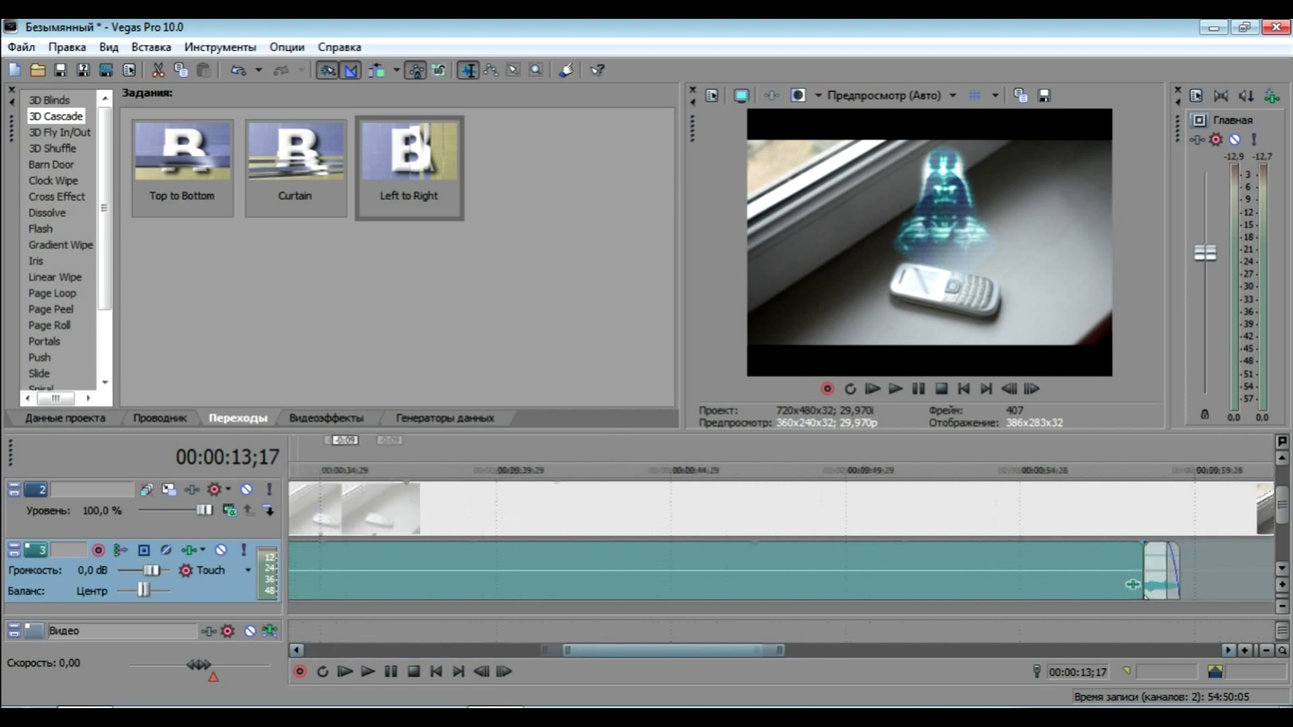
scroll(1132, 584, "left", 10)
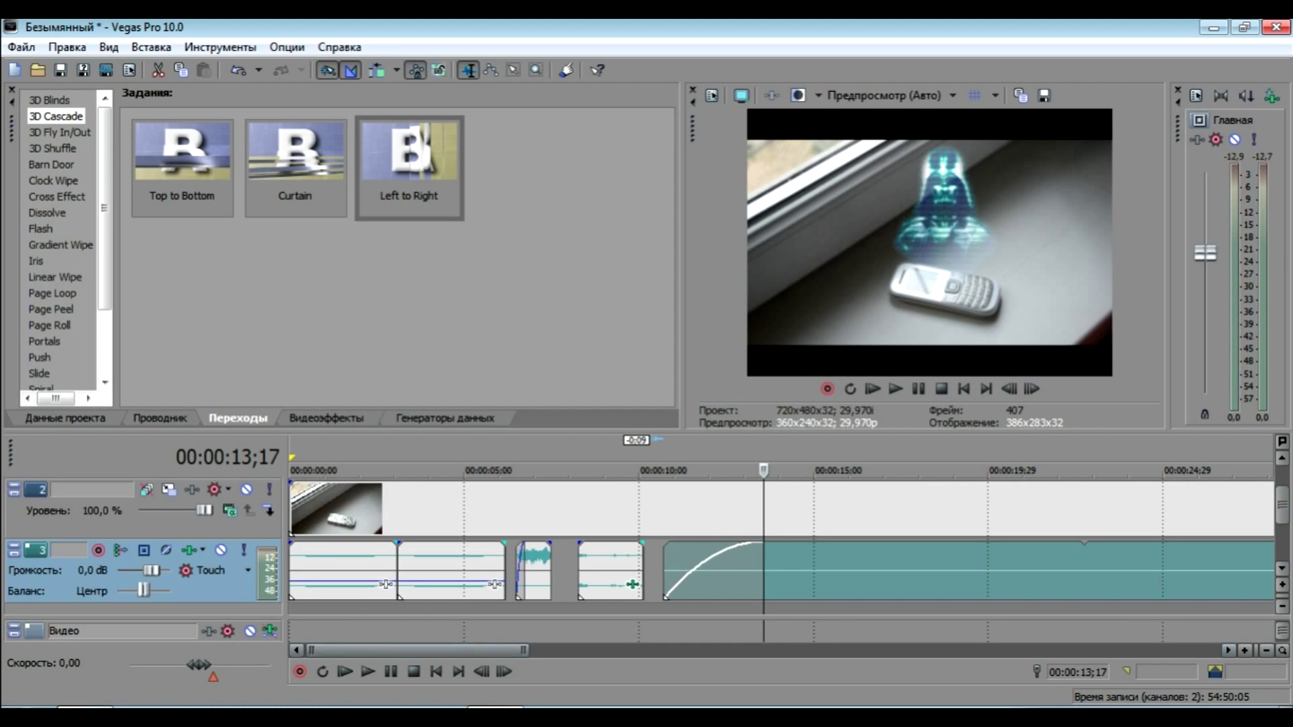
left_click(291, 509)
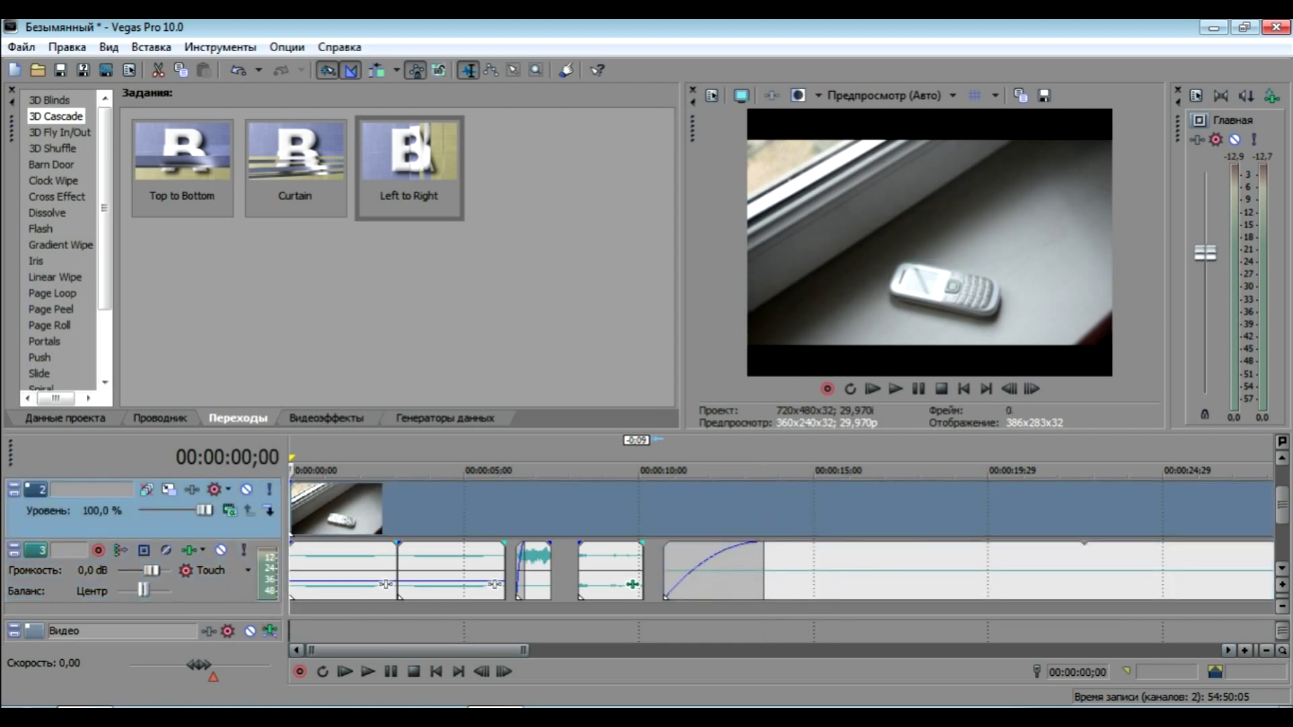